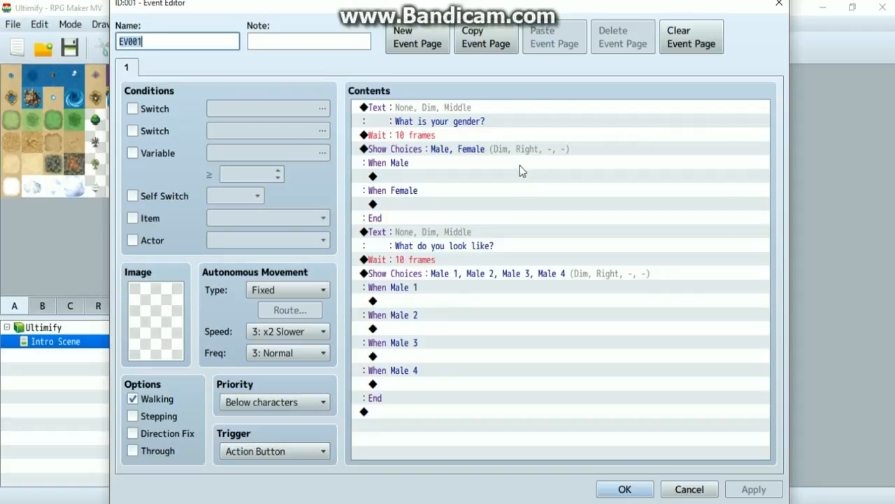
Leave the event unchanged, open the Character Generator, and give the male character pointed ears and beast ears.
left_click(686, 488)
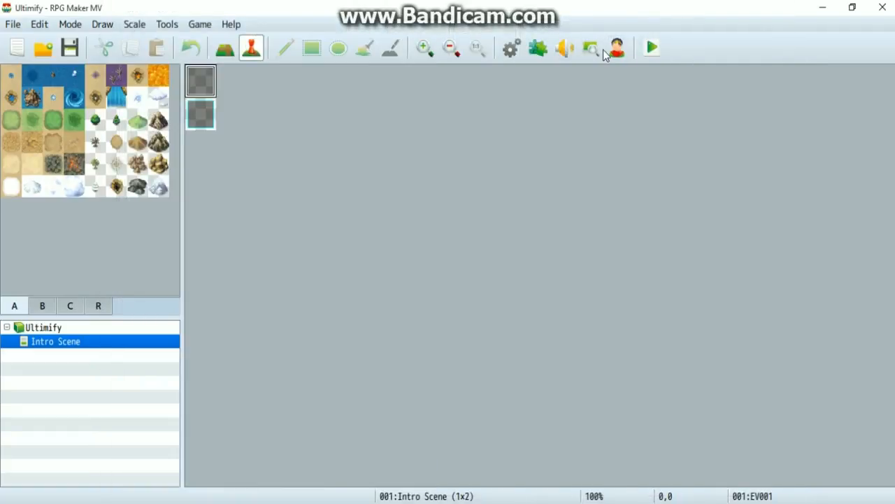
left_click(616, 47)
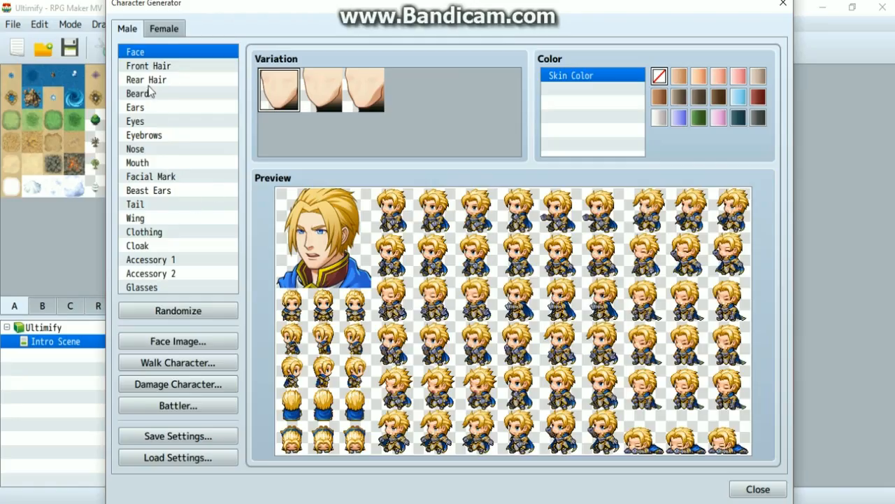
left_click(139, 108)
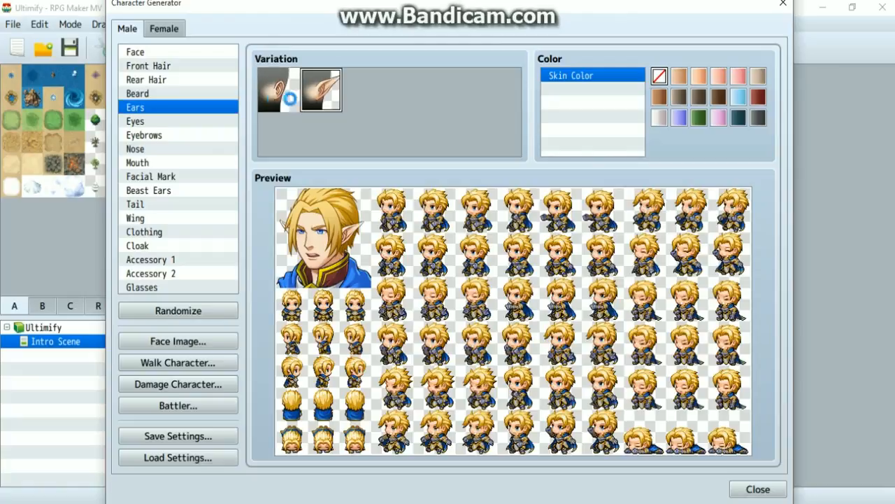
left_click(322, 102)
key("Left")
left_click(321, 101)
left_click(148, 194)
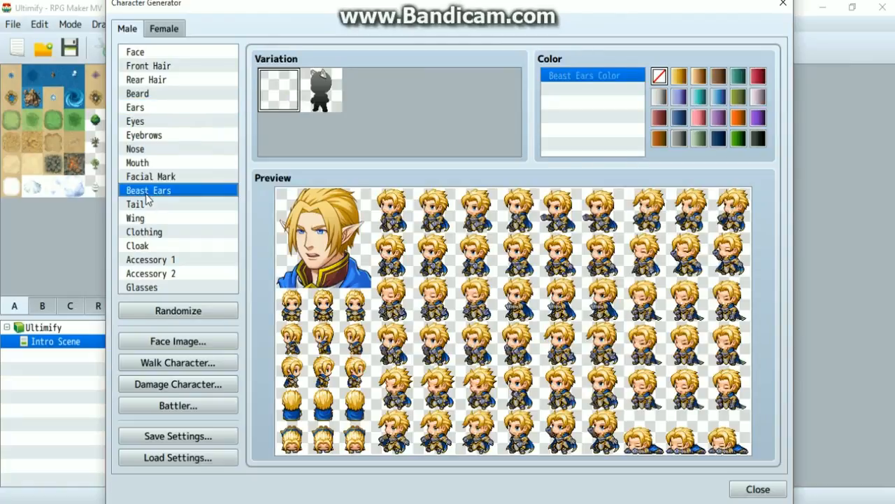
left_click(313, 78)
Set the character's ears to the rounded human variation.
left_click(146, 67)
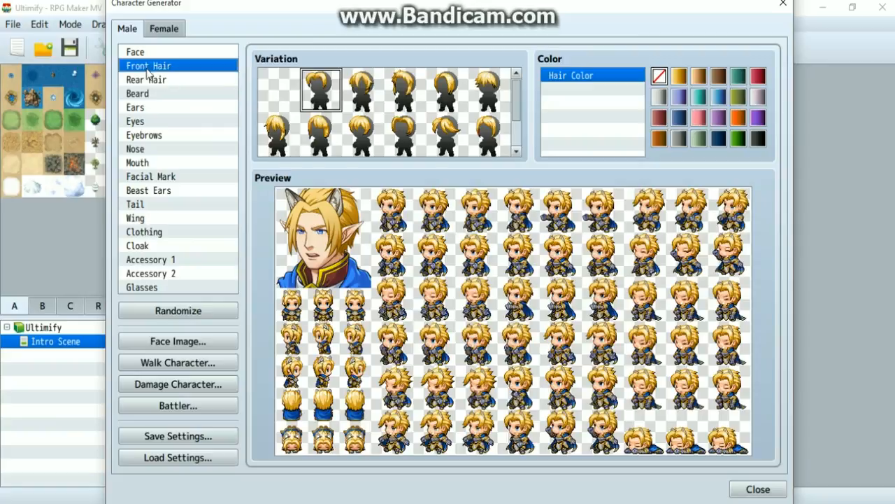
left_click(168, 109)
left_click(281, 90)
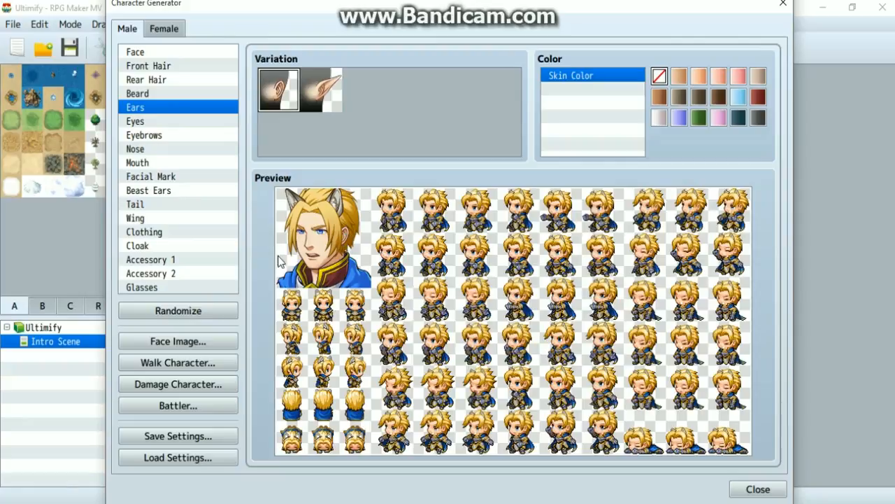
Give the character the braided rear hair and the long front hair variation that falls over one side of the face.
left_click(150, 81)
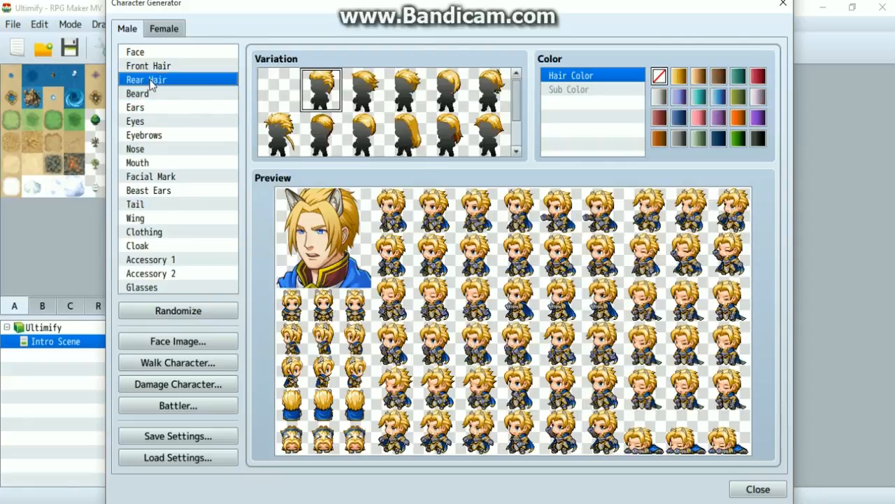
left_click(413, 132)
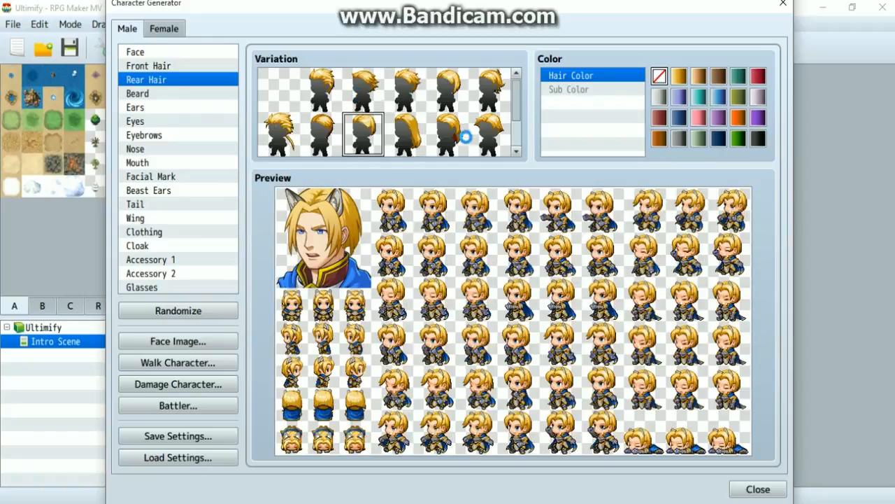
scroll(500, 133, "down", 1)
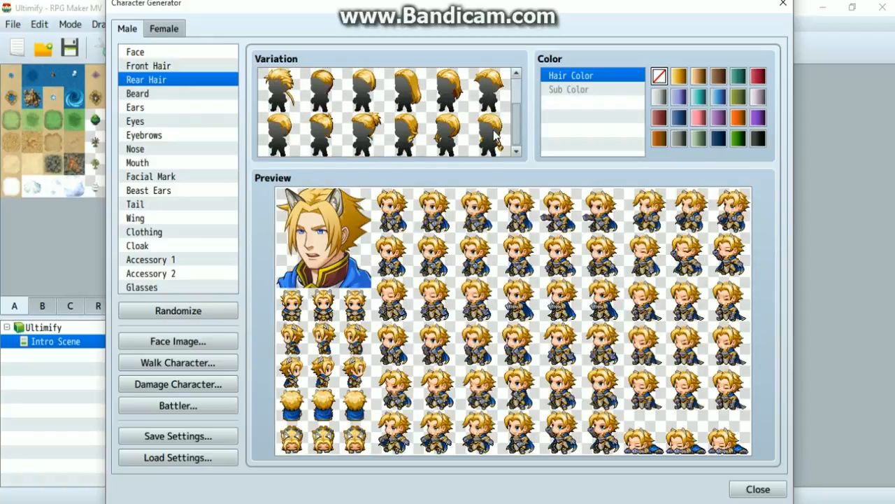
left_click(403, 133)
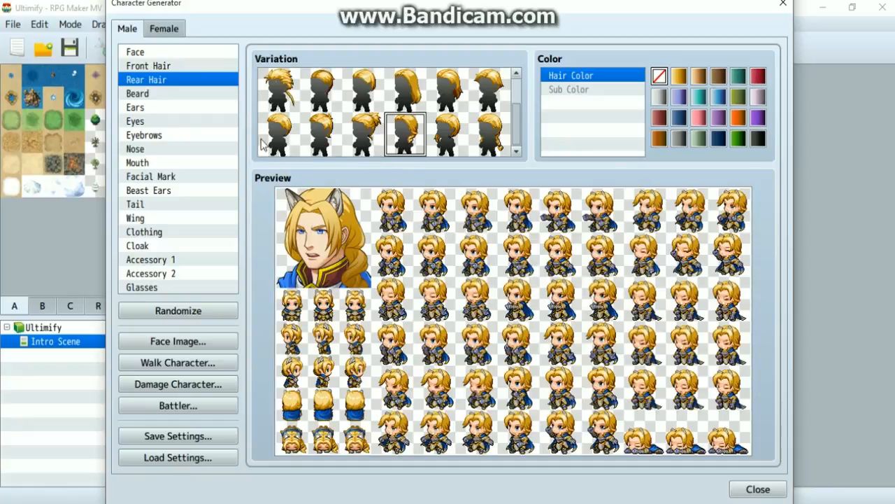
left_click(166, 68)
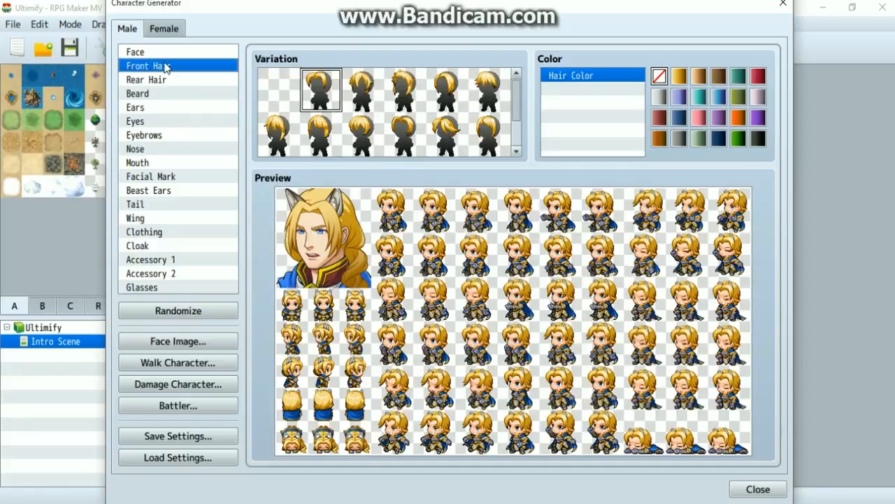
left_click(407, 74)
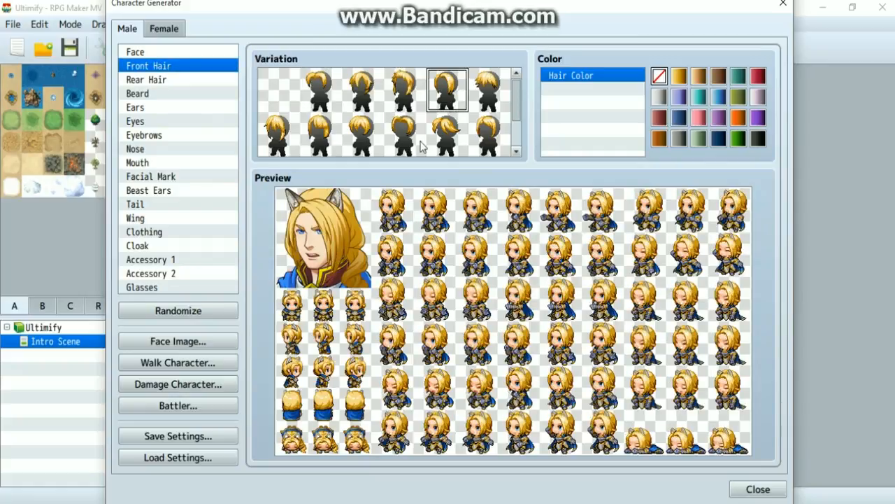
Remove the character's beast ears and add the tail variation.
left_click(156, 193)
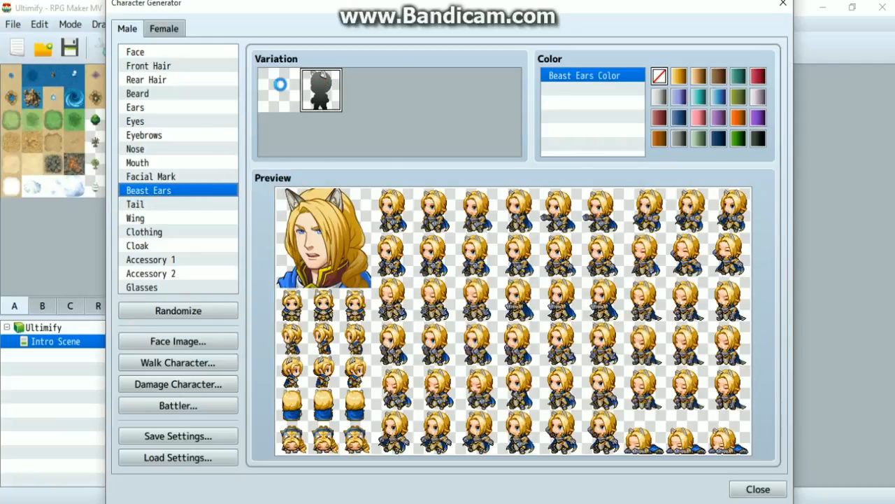
left_click(280, 90)
left_click(179, 179)
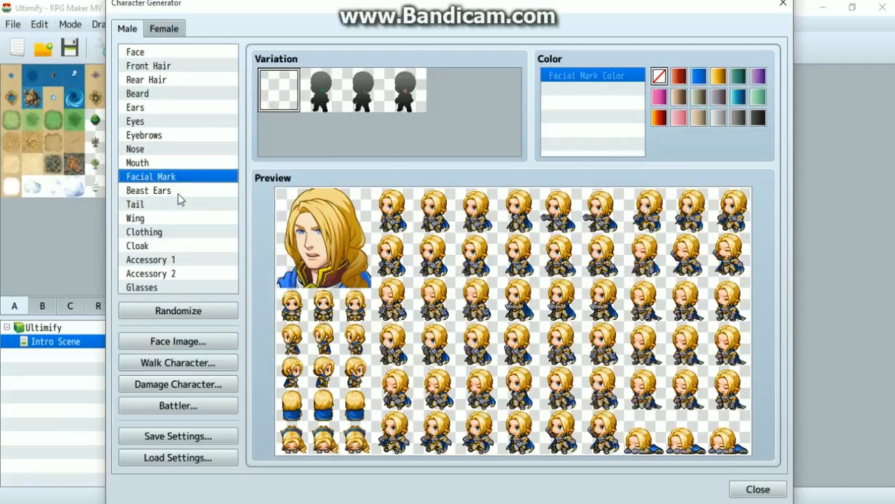
left_click(180, 204)
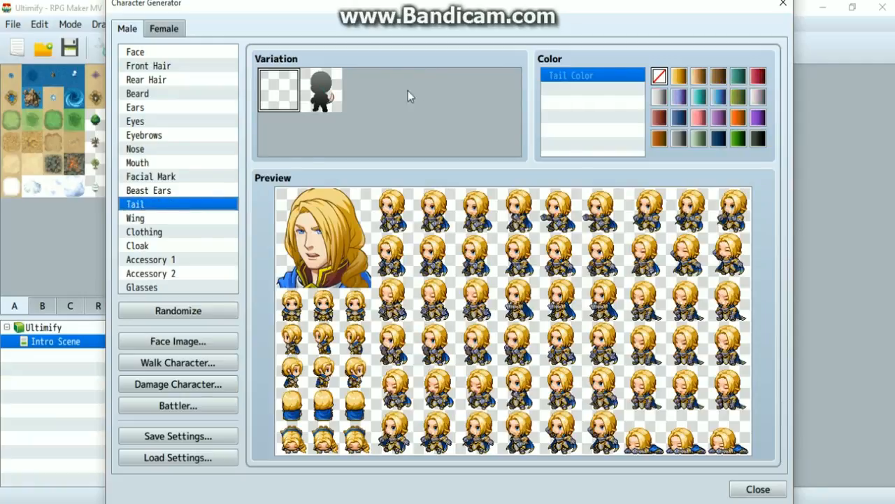
left_click(318, 95)
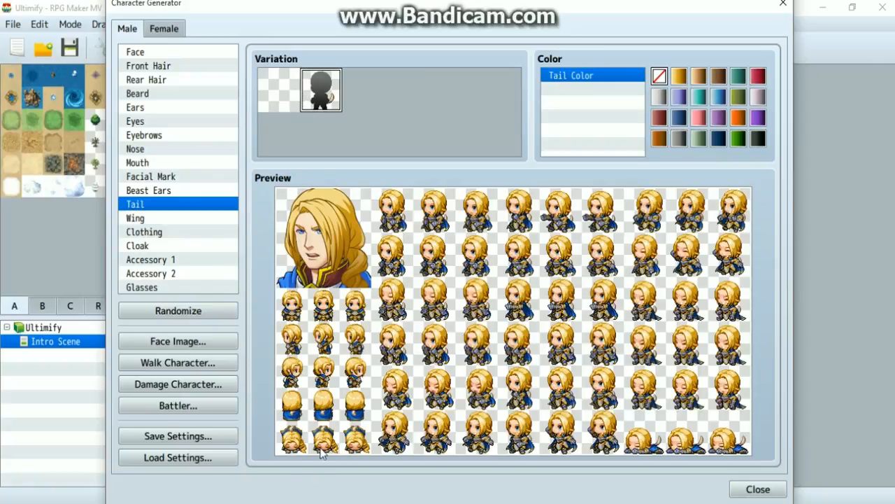
Add the first pair of feathered wings to the character and close the Character Generator without exporting.
left_click(144, 219)
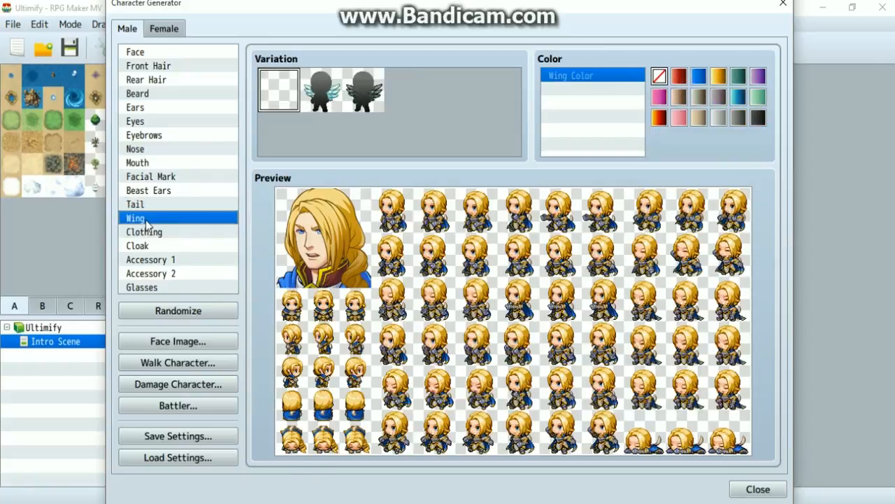
left_click(307, 94)
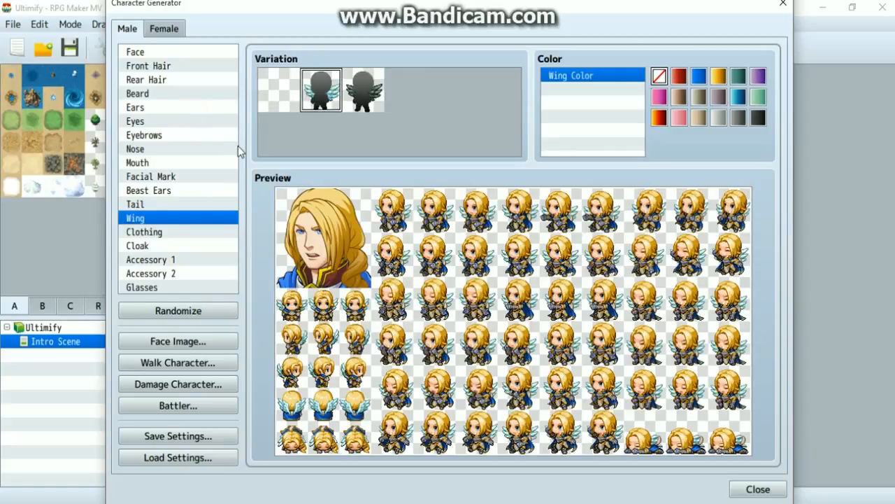
left_click(758, 489)
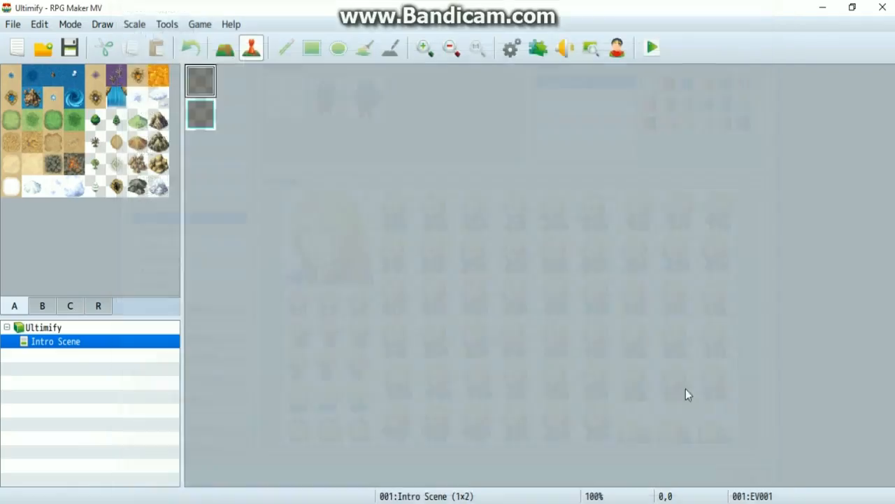
Open event EV001 and start a Control Switches command inside the When Male branch of the gender choice.
double_click(189, 74)
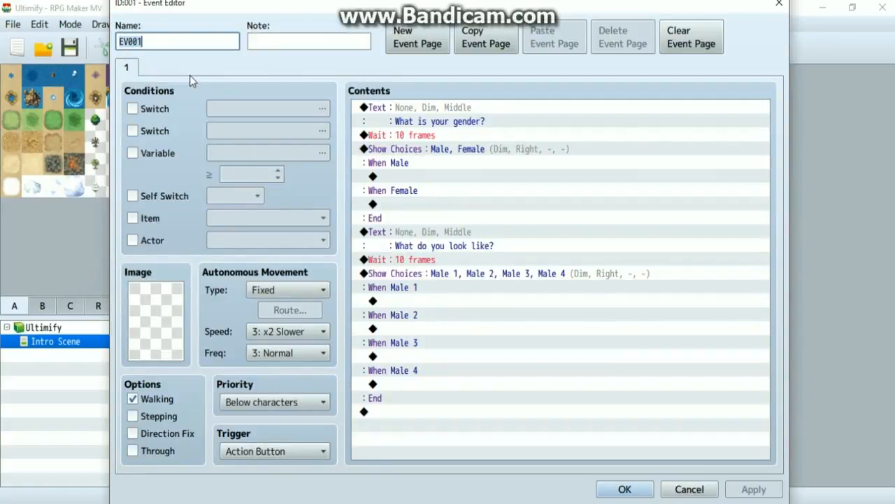
left_click(430, 119)
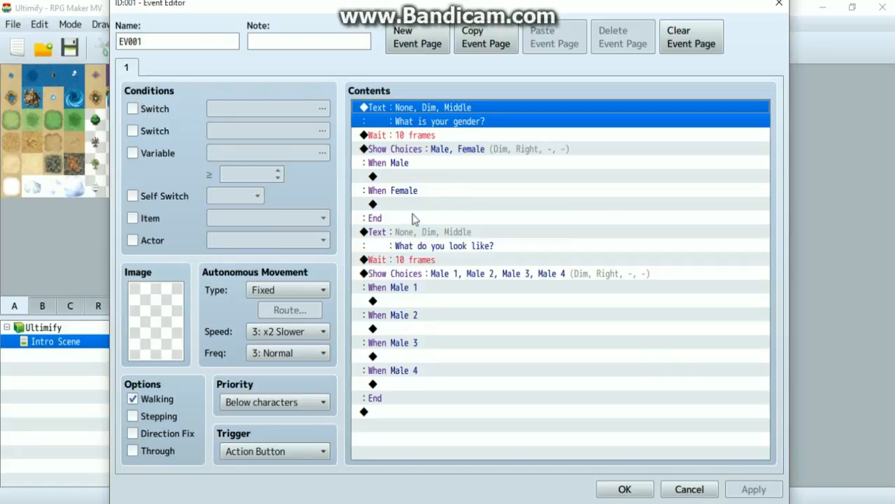
left_click(410, 176)
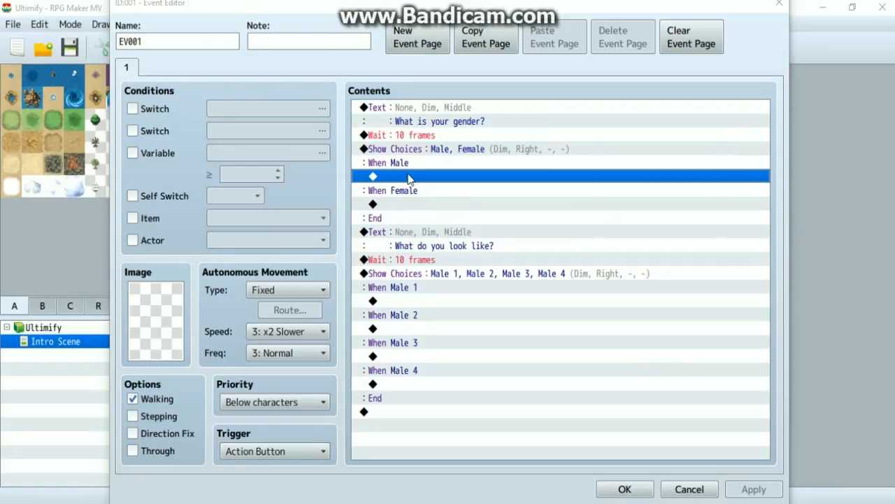
double_click(409, 177)
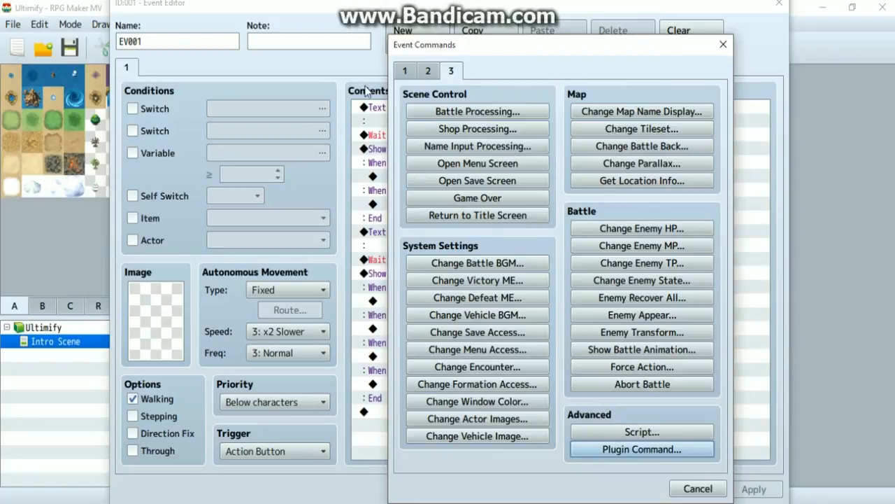
left_click(404, 71)
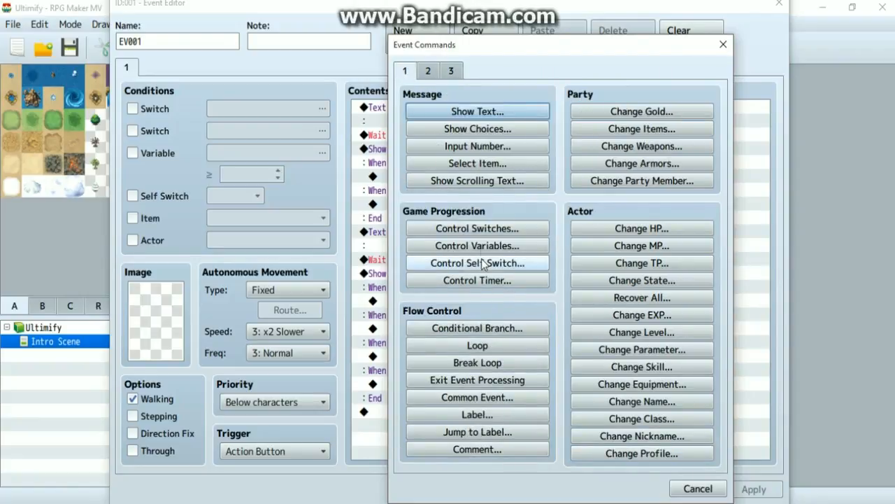
left_click(496, 228)
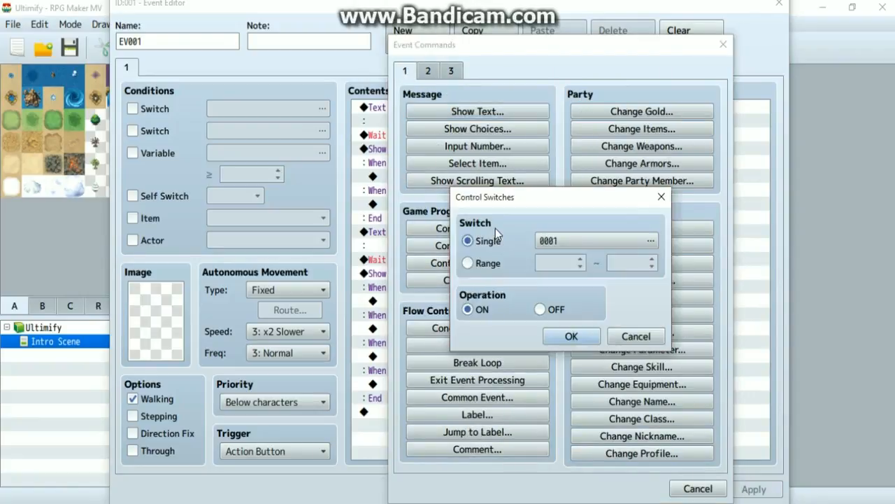
Open the switch selection for the single switch and raise the maximum number of switches to 200.
left_click(552, 242)
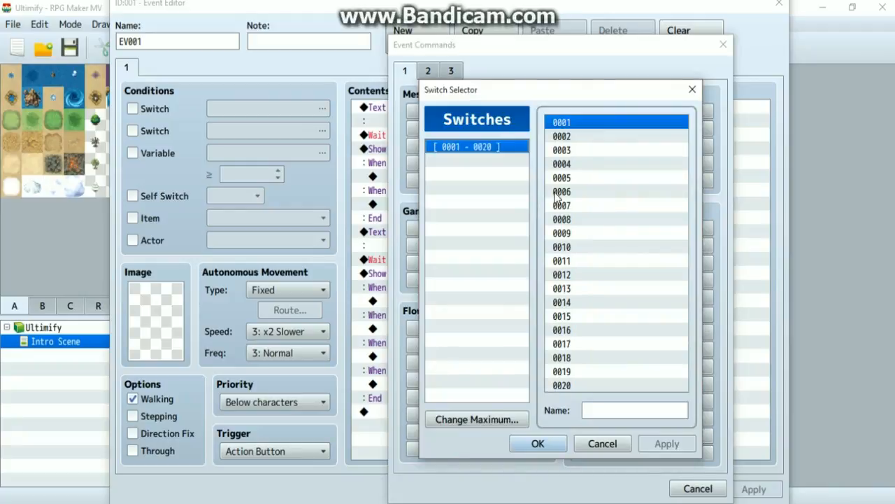
left_click(493, 417)
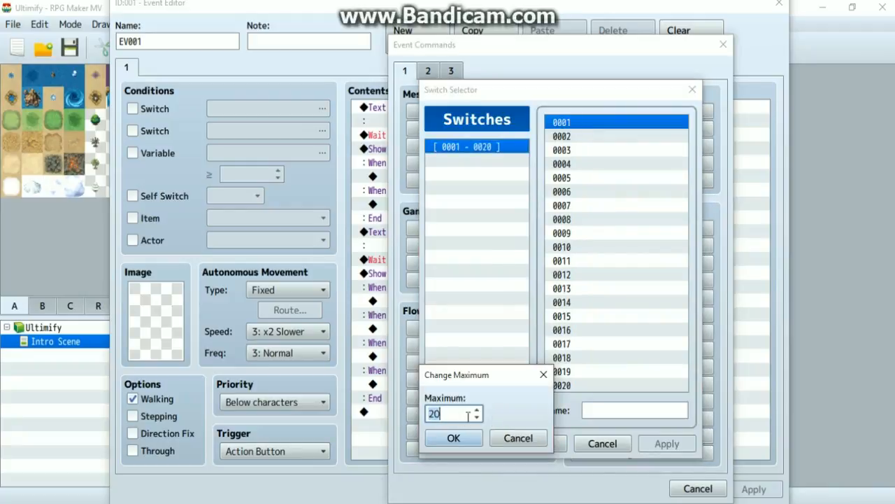
type("2000")
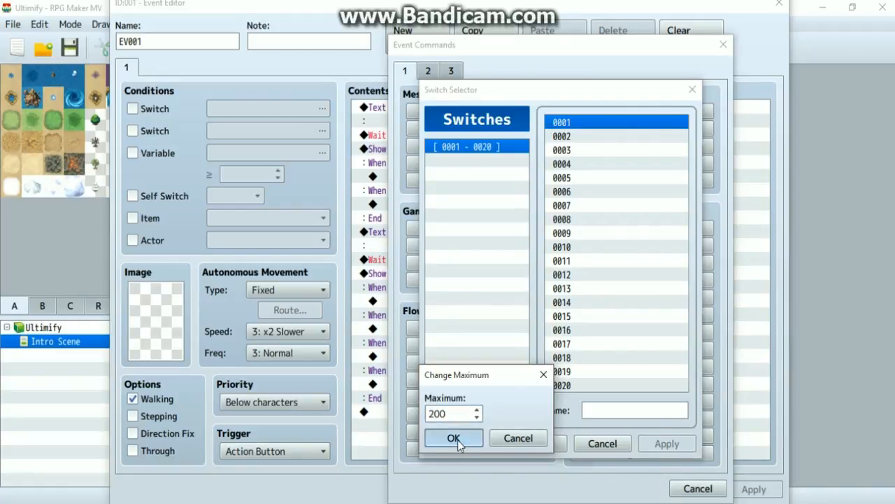
left_click(456, 439)
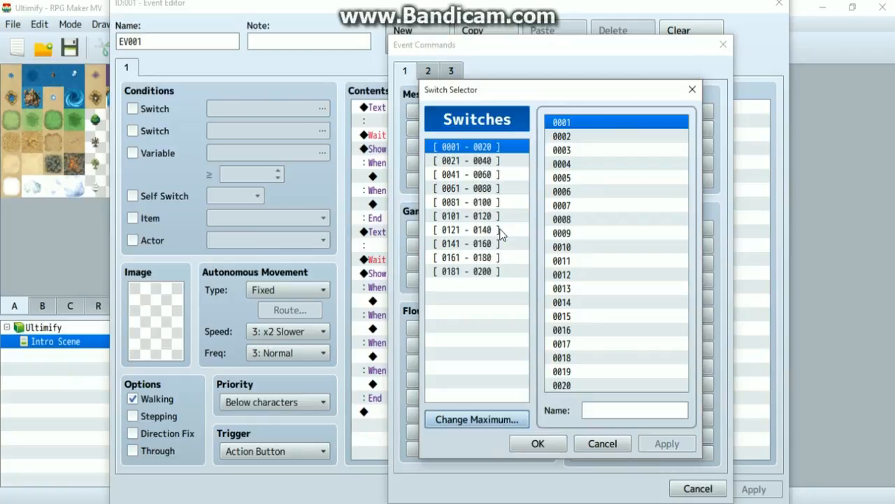
left_click(585, 138)
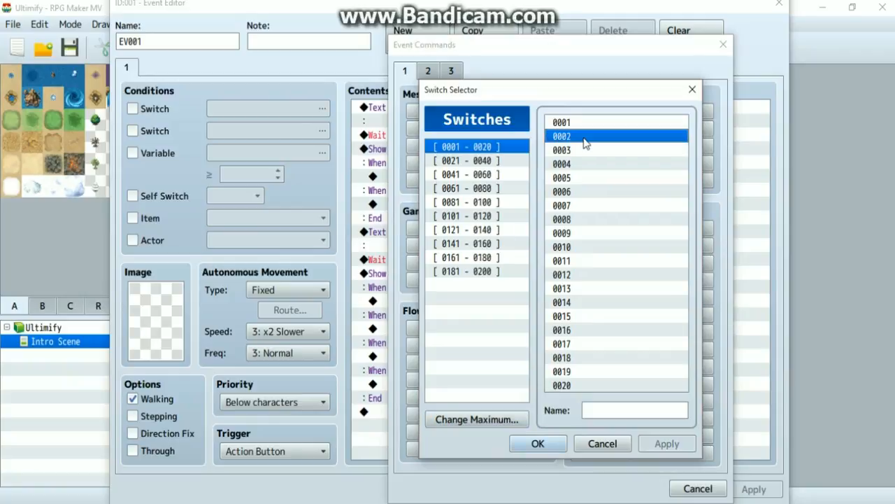
left_click(583, 124)
left_click(583, 136)
left_click(583, 125)
left_click(583, 136)
left_click(583, 122)
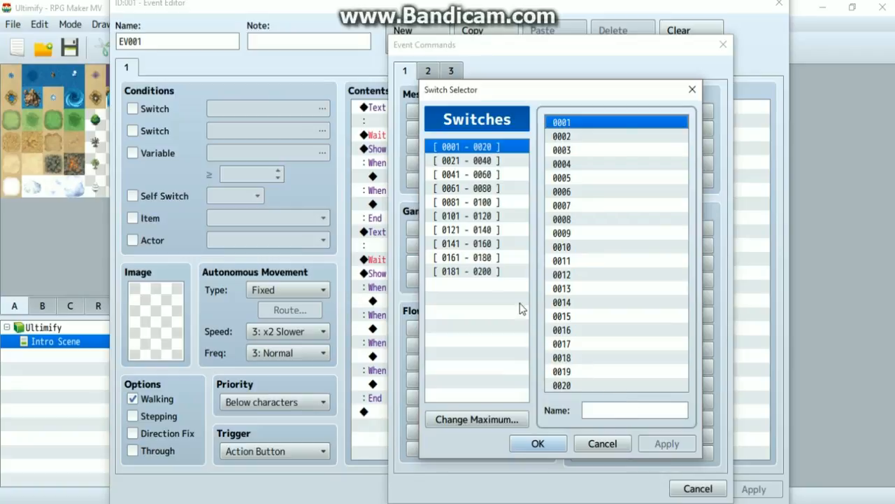
Name switch 0081 "Gender: male" in the 0081 - 0100 range.
left_click(464, 216)
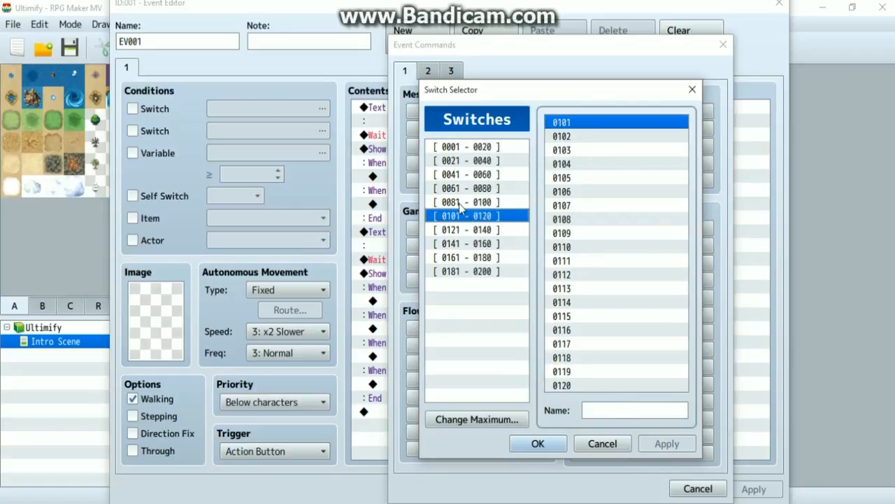
left_click(459, 202)
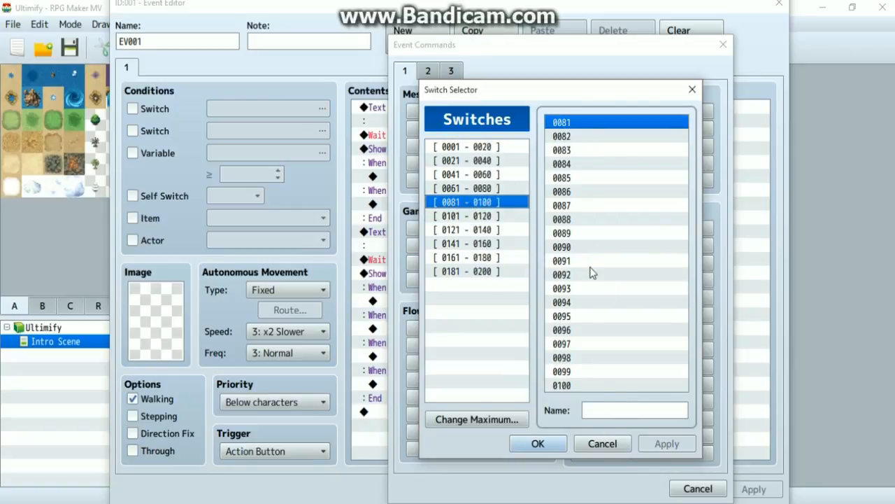
left_click(616, 410)
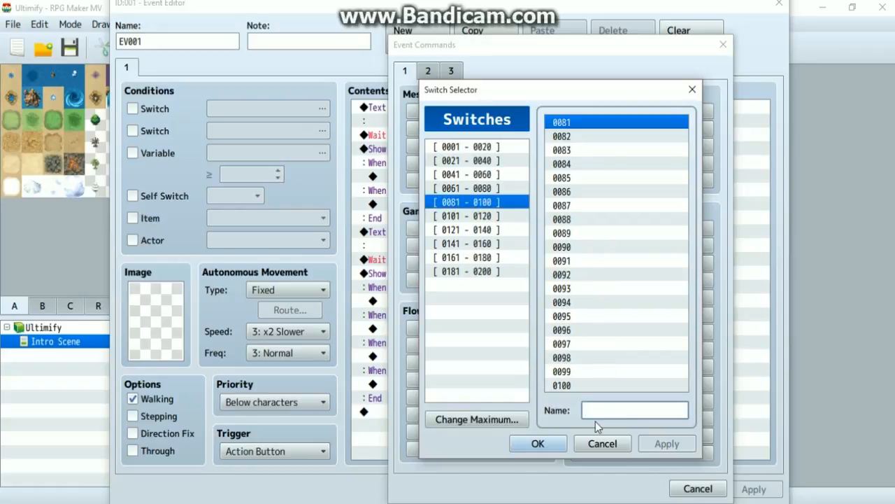
type("Gender: male")
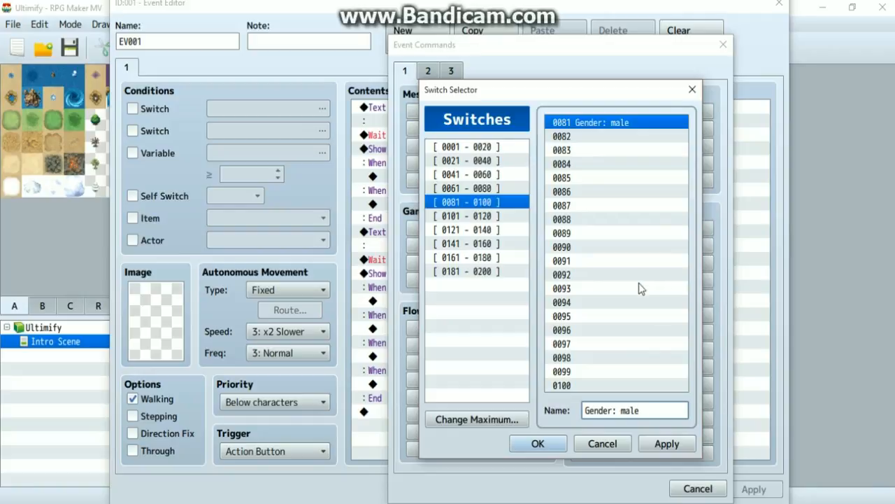
Correct the name of switch 0081 to "Gender: Male" and name switch 0082 "Gender: Female".
key("BackSpace")
type("M")
left_click(603, 136)
left_click(620, 411)
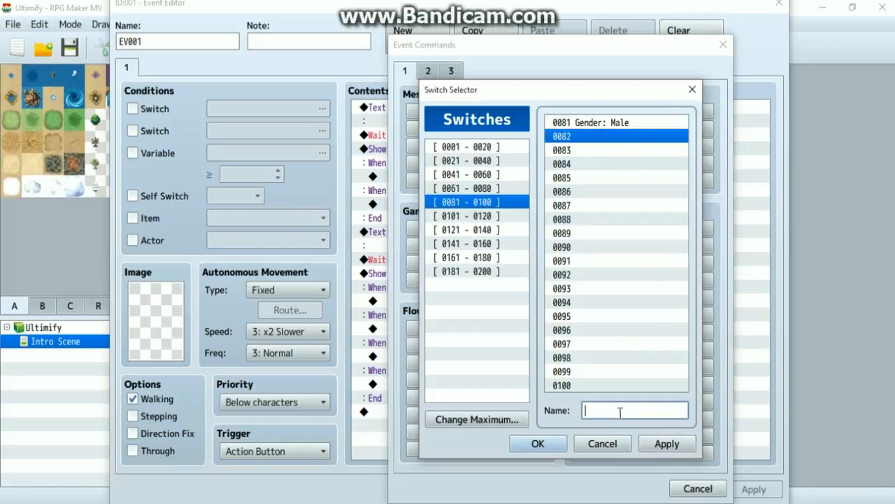
type("Gender: Female")
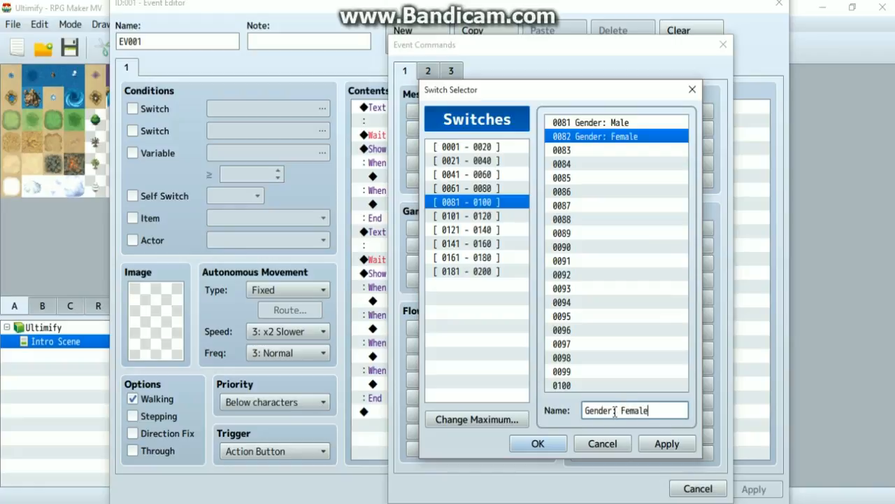
left_click(663, 448)
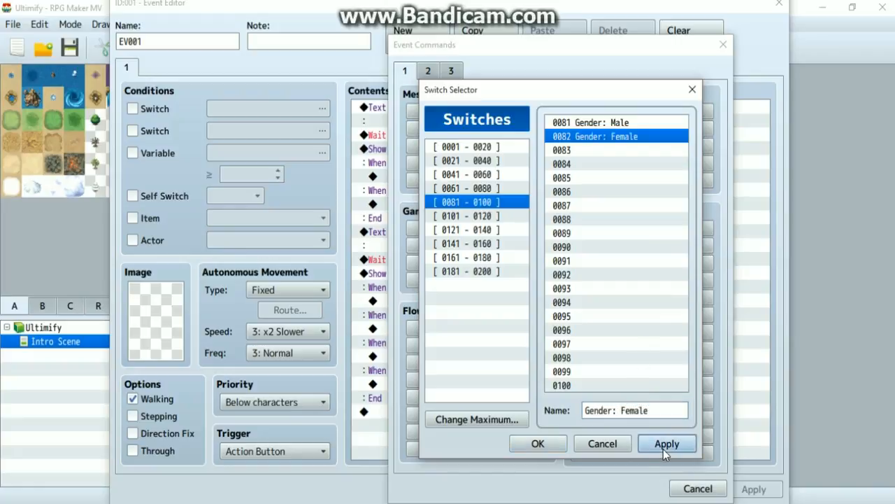
left_click(593, 154)
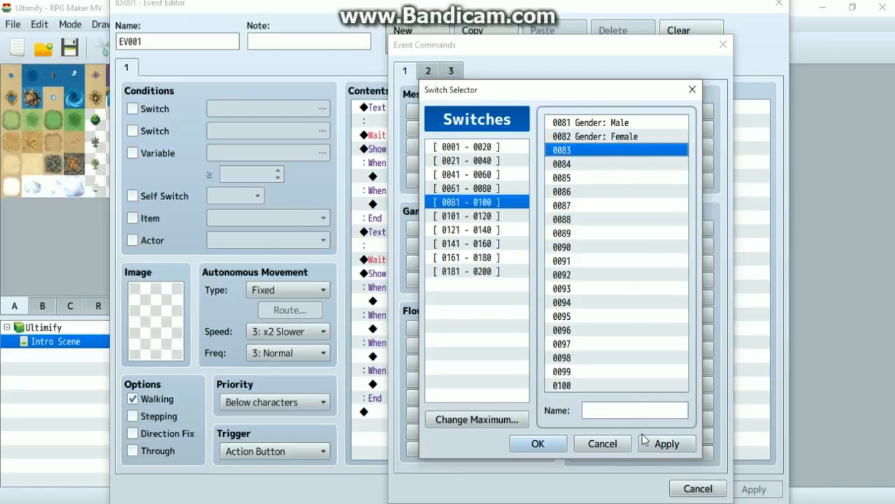
left_click(631, 411)
type("Ge")
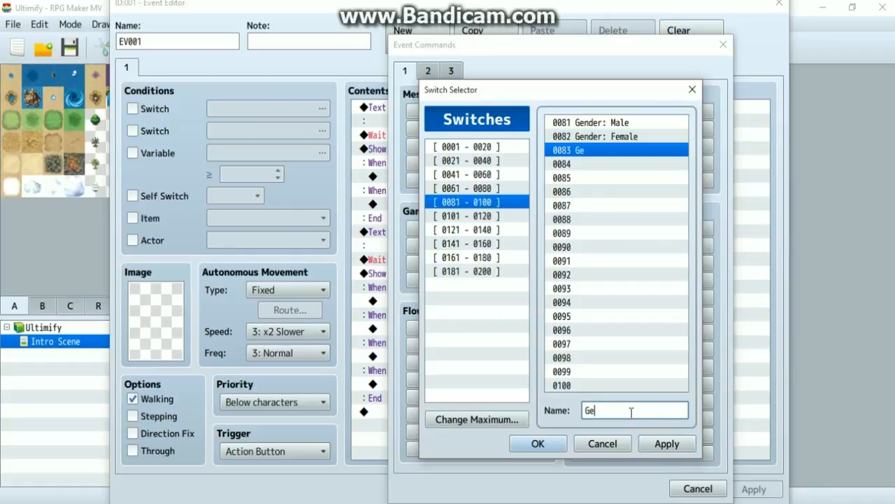
type("nder: Hermap")
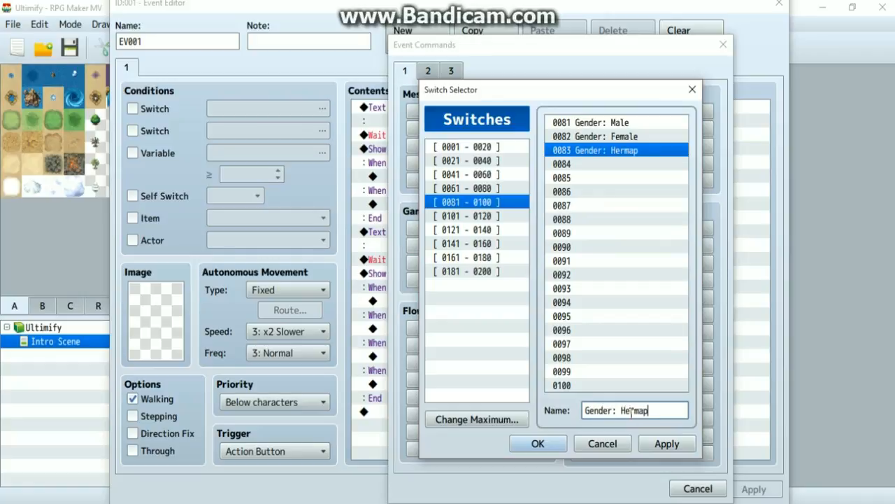
type("hrodite")
left_click(609, 154)
key("Delete")
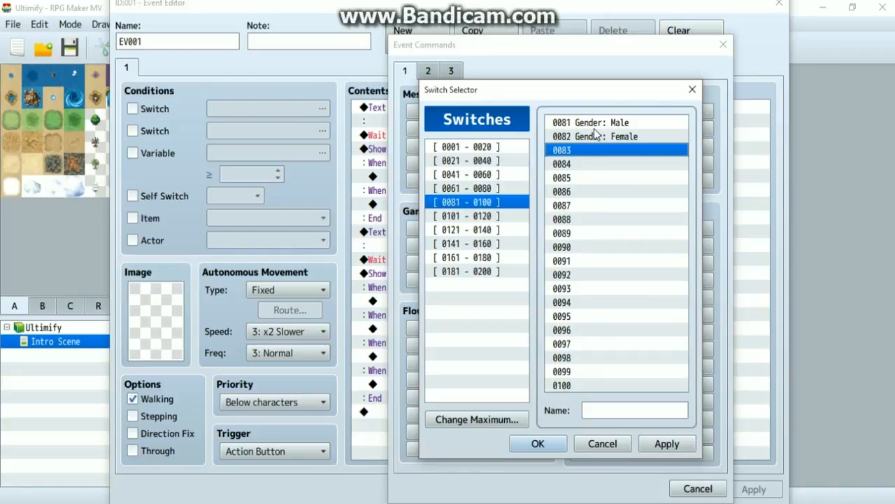
Choose switch 0081 Gender: Male for the When Male branch and confirm the Control Switches command with operation ON.
left_click(595, 125)
left_click(538, 445)
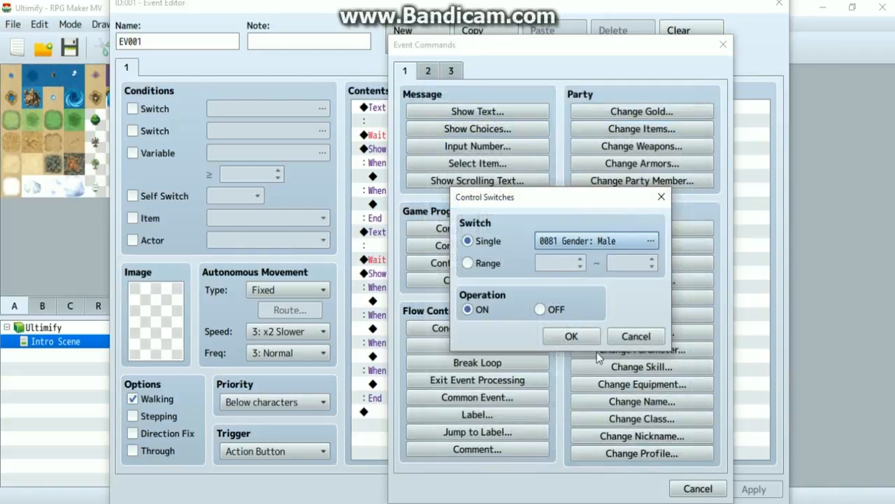
left_click(571, 336)
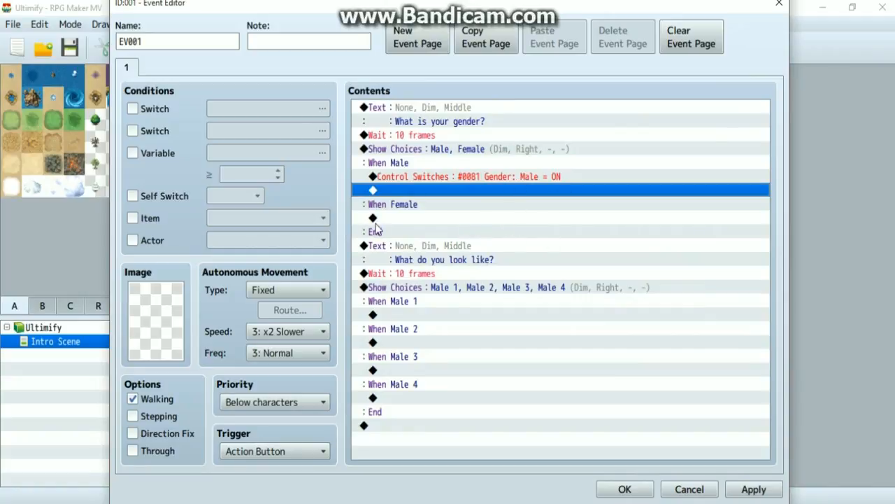
Add a Control Switches command to the When Female branch that turns switch 0082 Gender: Female ON.
left_click(447, 219)
double_click(447, 221)
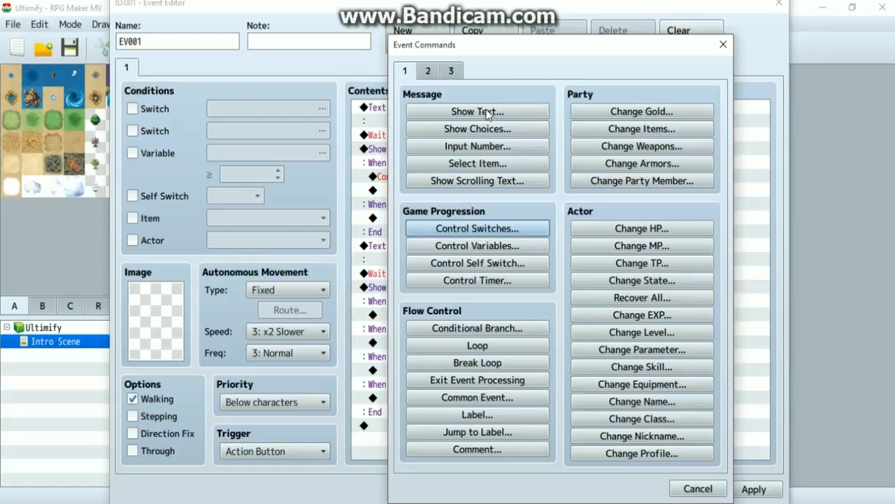
left_click(492, 224)
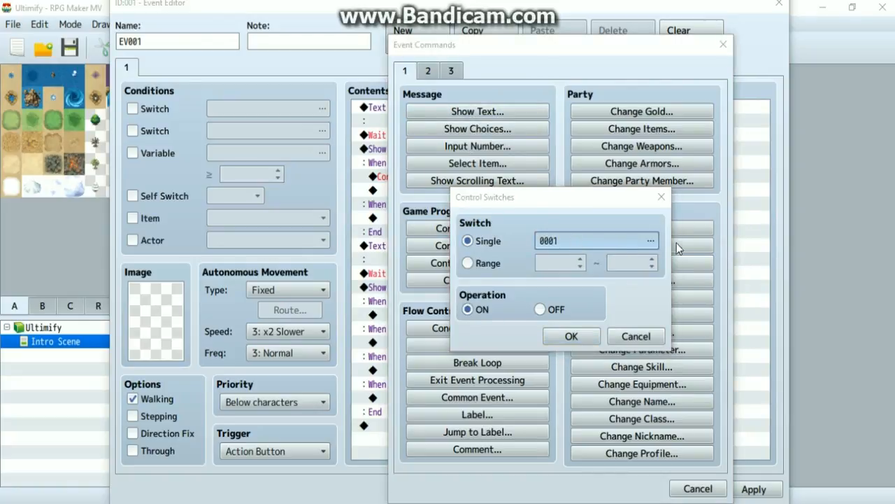
double_click(552, 236)
left_click(598, 136)
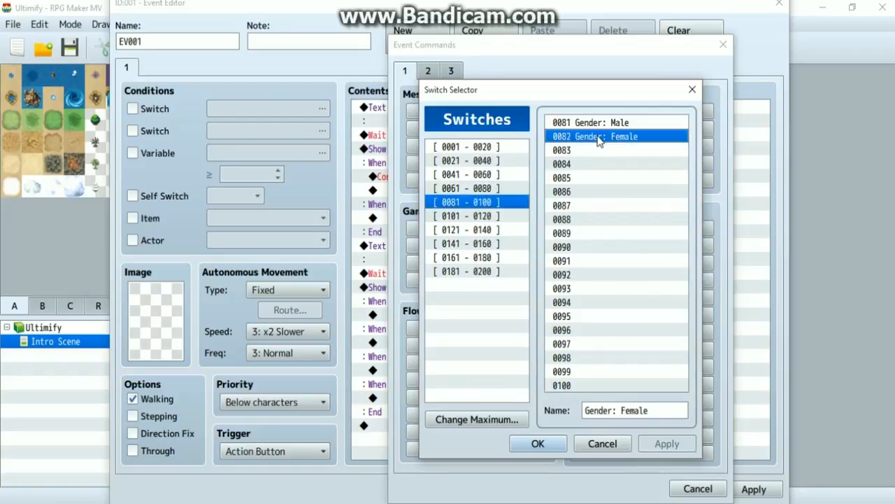
double_click(600, 140)
left_click(571, 336)
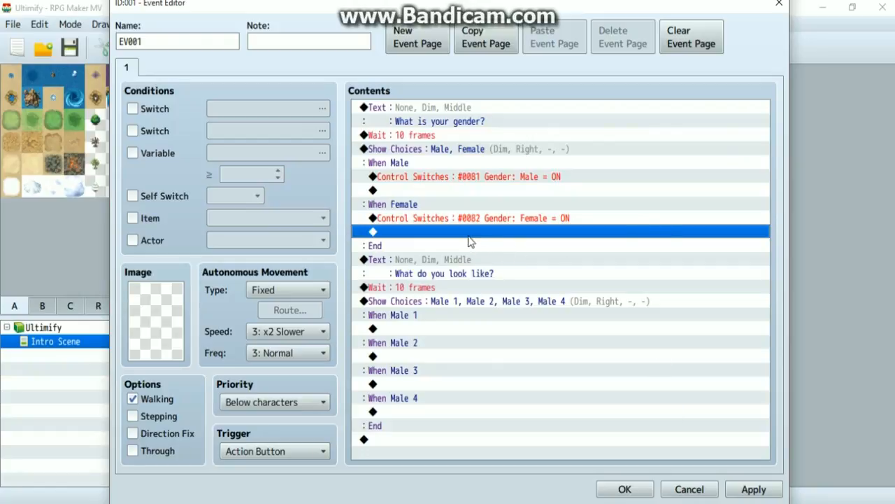
Examine the Actor and People1 character sprites offered for the event image, and leave without choosing one.
left_click(165, 311)
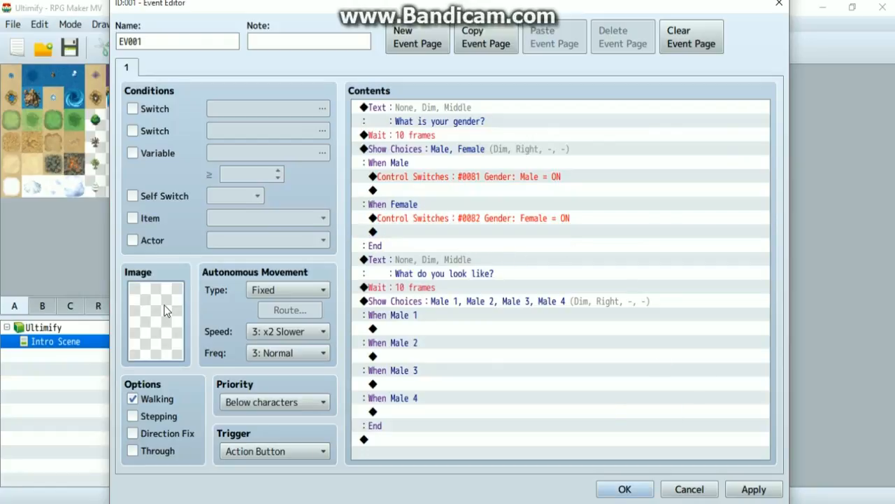
double_click(165, 310)
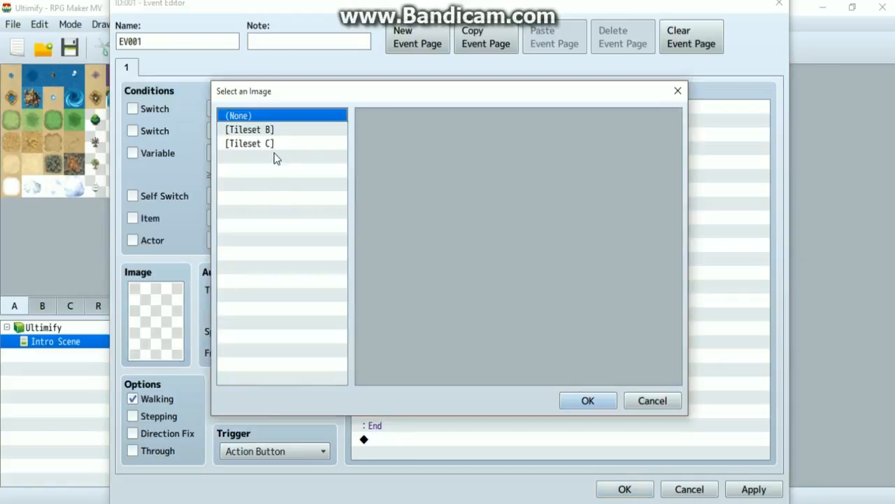
left_click(258, 131)
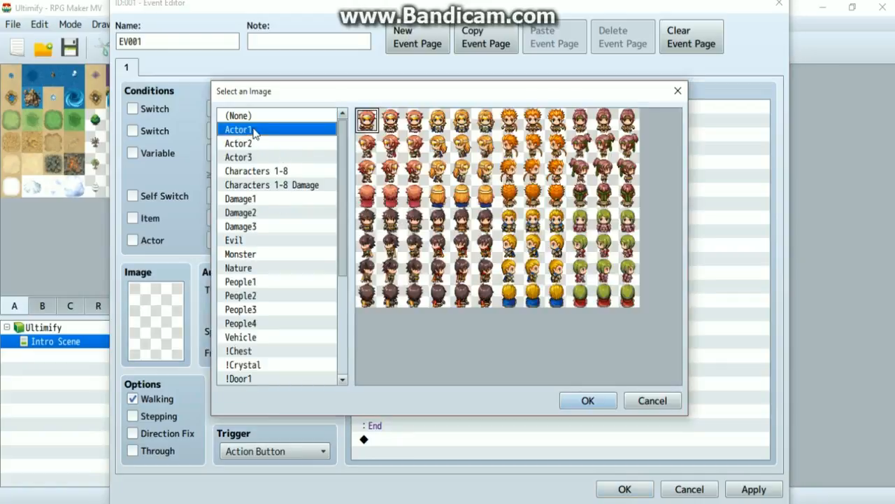
left_click(244, 144)
left_click(256, 158)
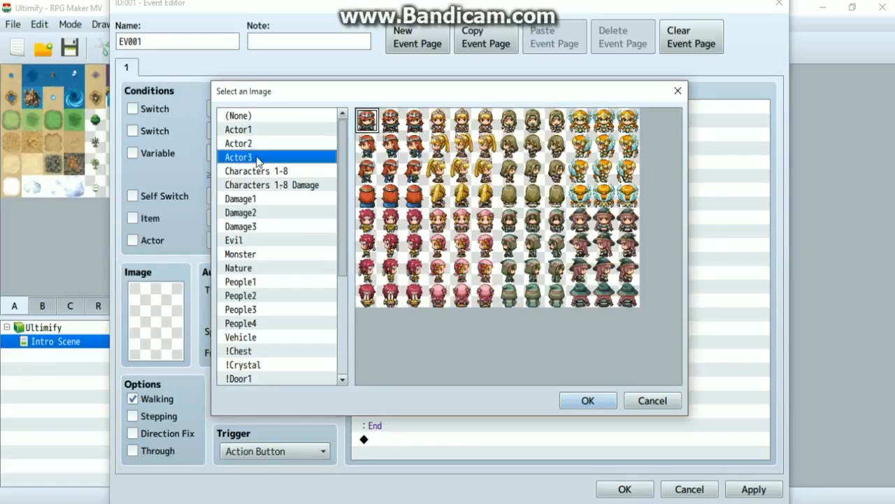
left_click(259, 286)
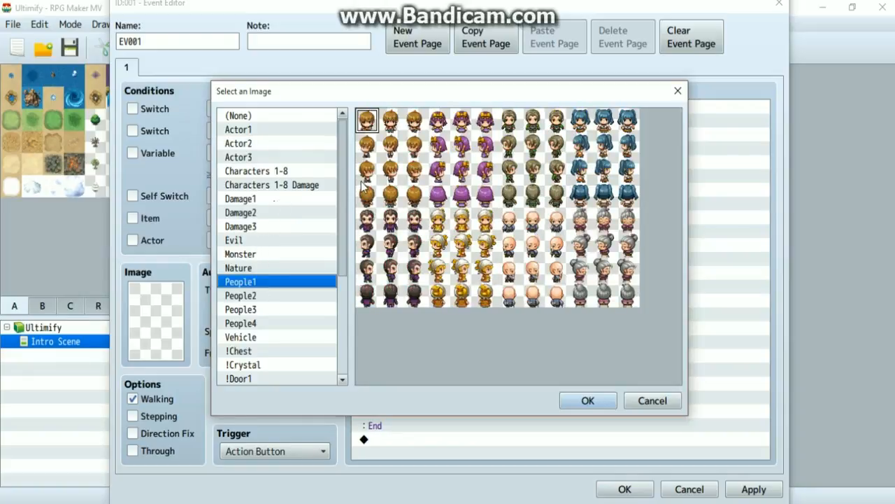
left_click(462, 120)
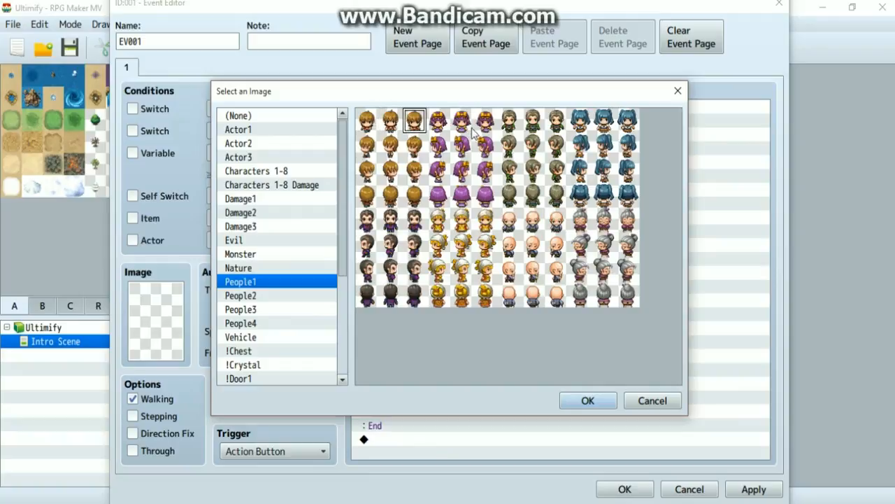
left_click(391, 124)
left_click(452, 129)
left_click(386, 128)
left_click(454, 127)
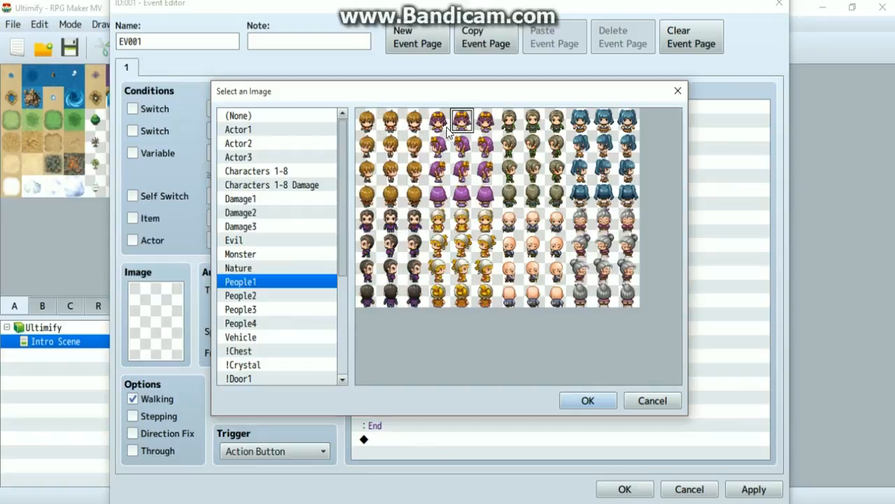
left_click(394, 125)
left_click(455, 126)
left_click(413, 126)
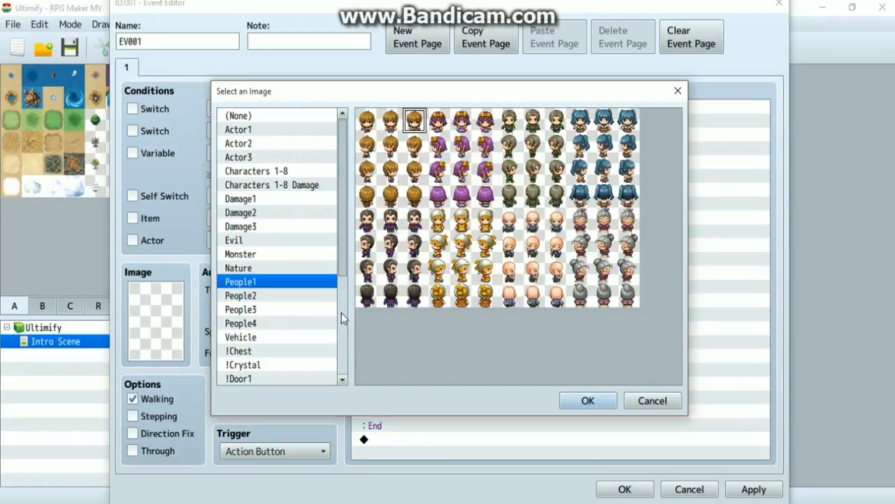
left_click(535, 222)
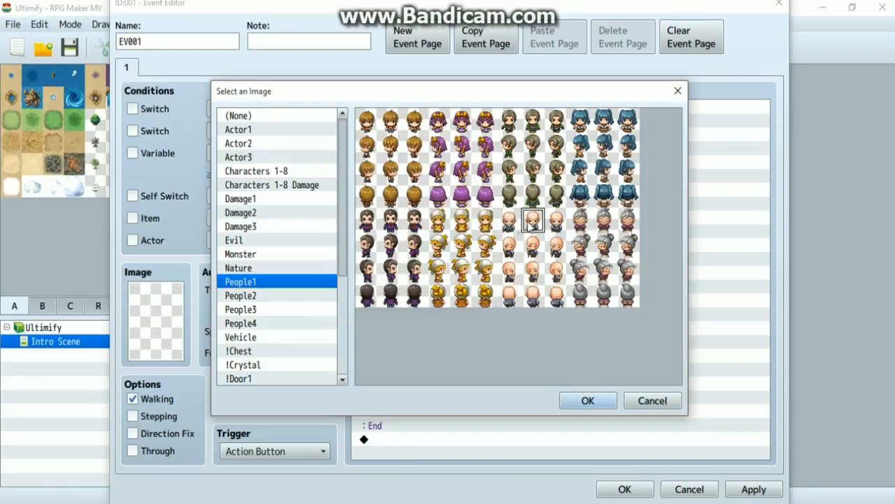
left_click(657, 405)
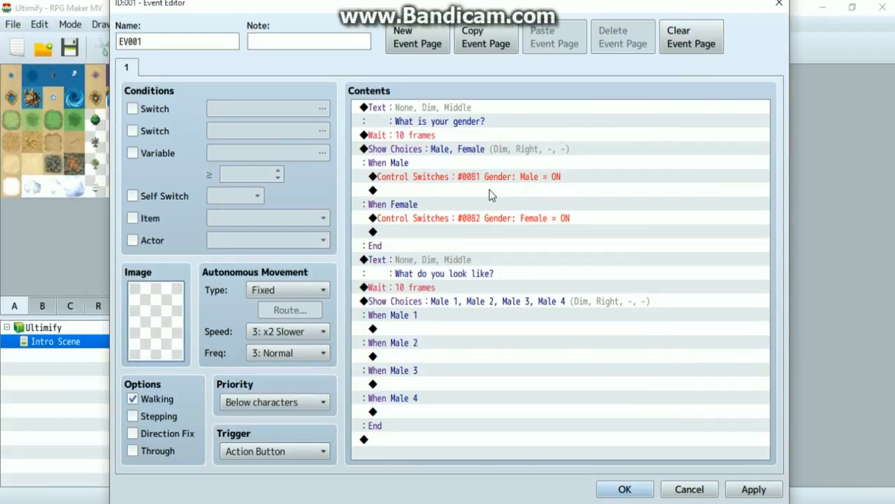
left_click(417, 190)
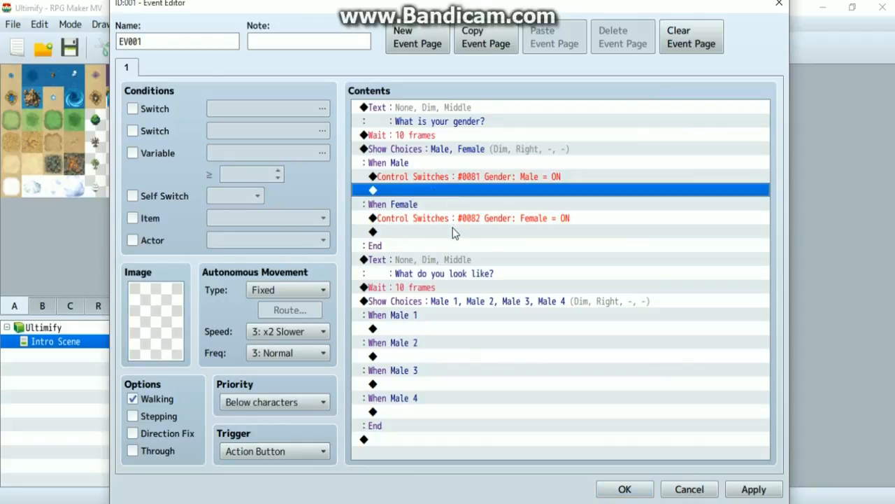
left_click(453, 232)
left_click(450, 179)
left_click(453, 232)
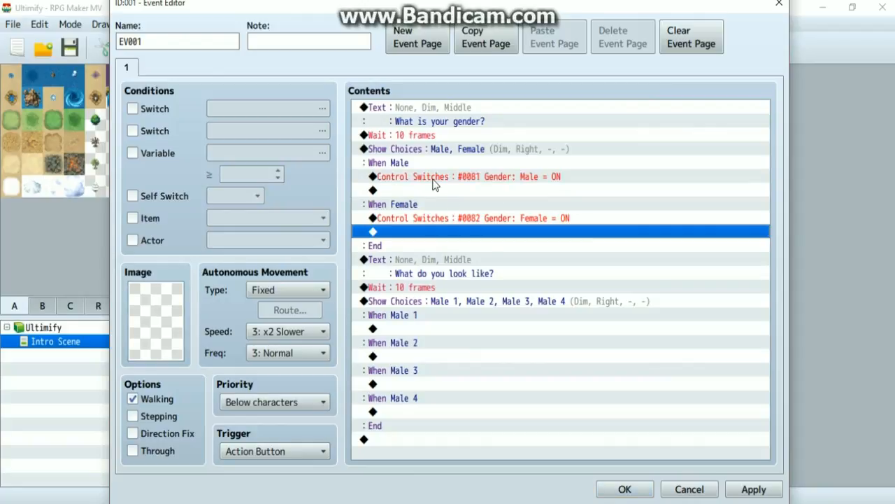
left_click(440, 190)
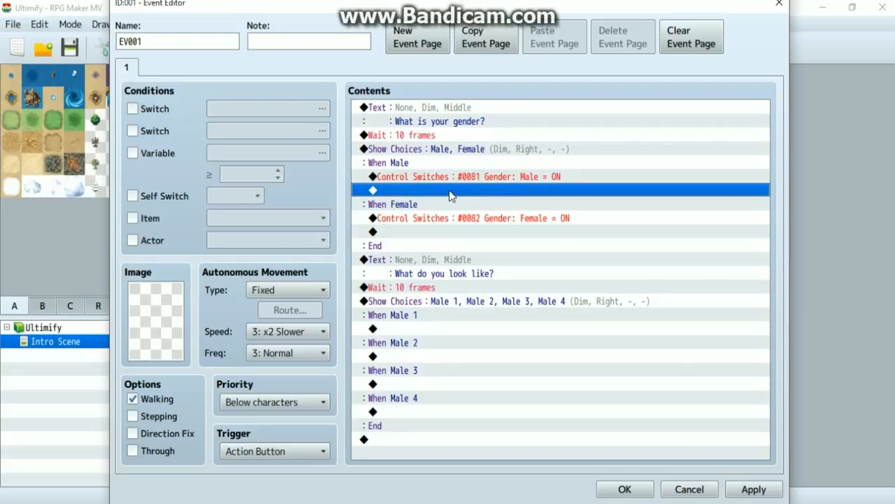
Move the "What do you look like?" text, wait and Male 1 to Male 4 choices to a new event page conditioned on Self Switch A.
left_click(413, 273)
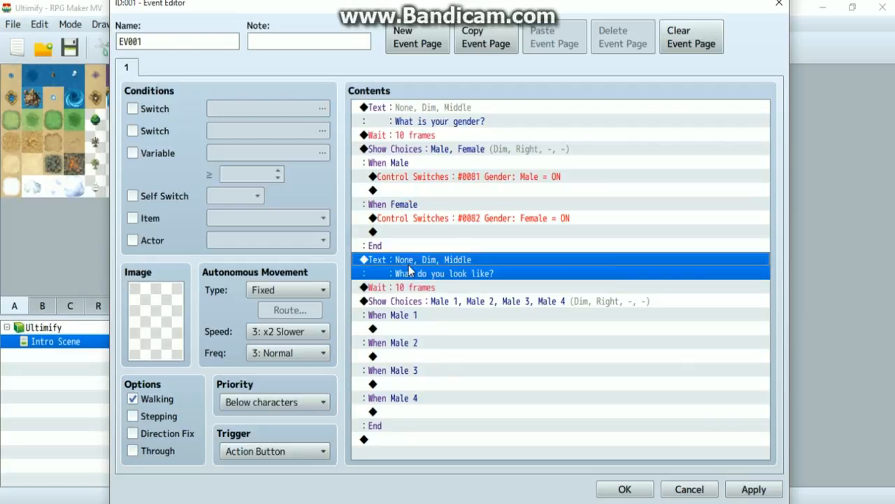
left_click(444, 400, "shift")
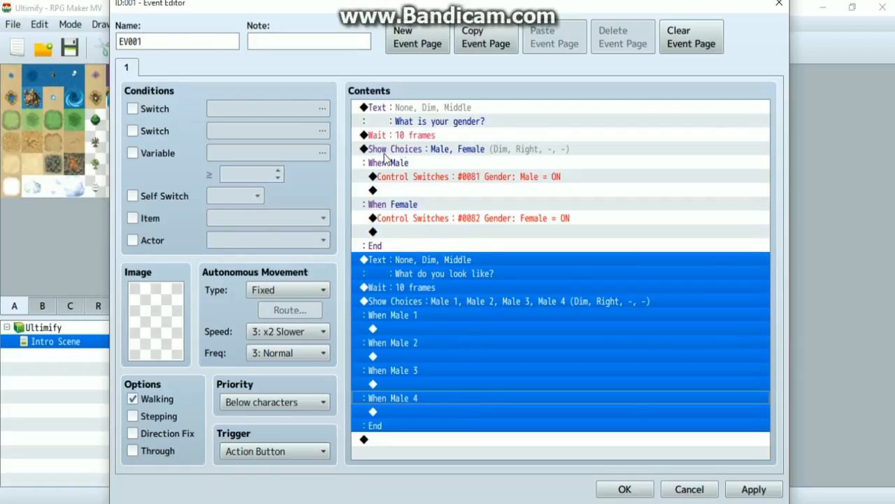
key("Delete")
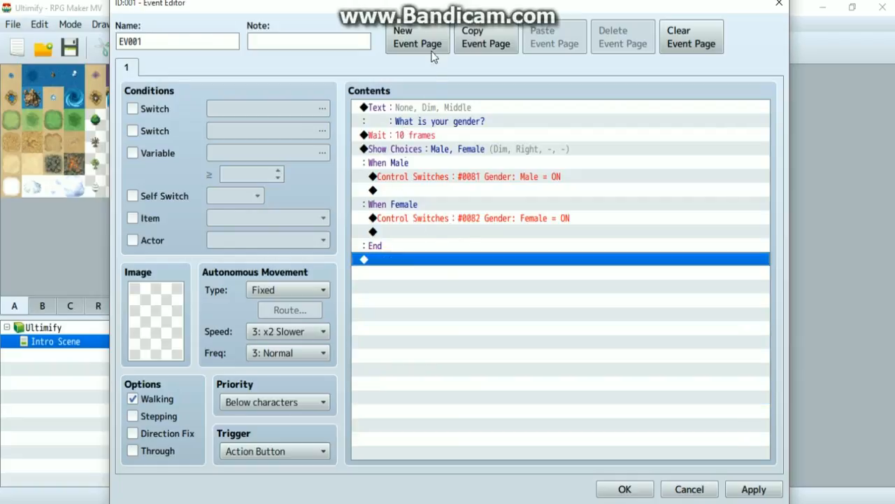
left_click(409, 37)
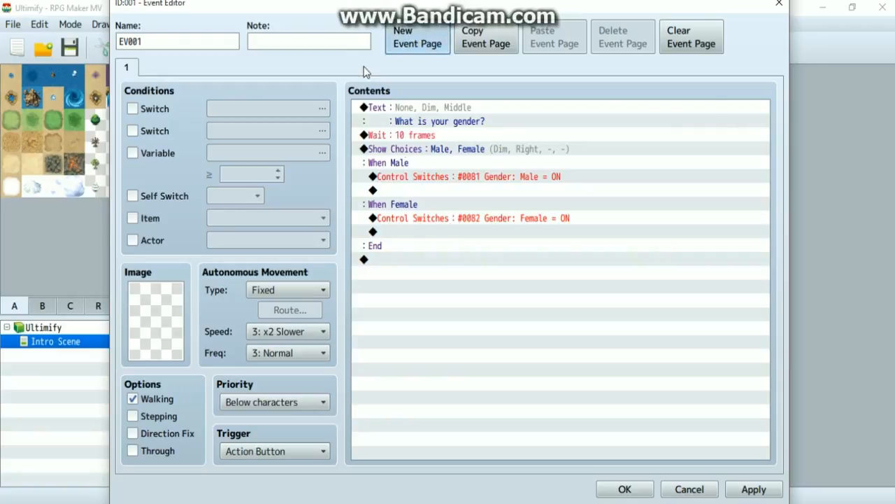
left_click(450, 129)
key("ctrl+v")
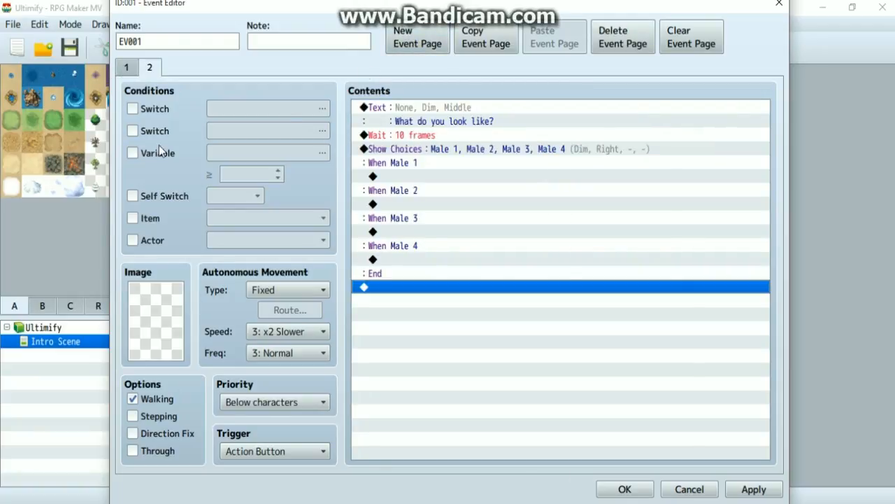
left_click(156, 190)
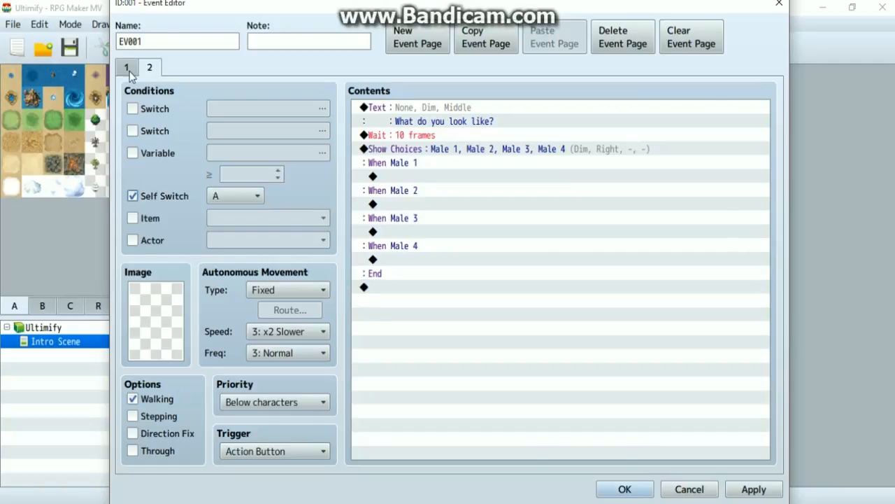
Add a Control Self Switch command that turns A ON after the gender choices on the first event page.
key("ctrl+Tab")
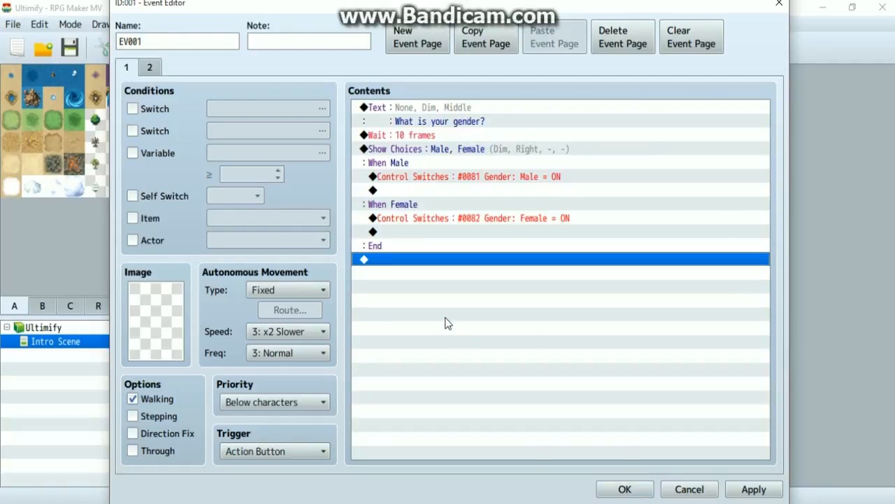
double_click(448, 323)
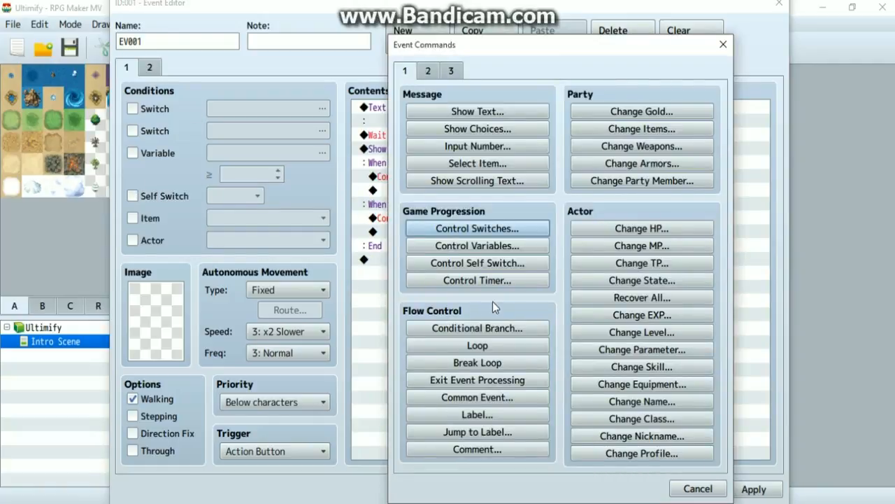
left_click(465, 264)
left_click(548, 319)
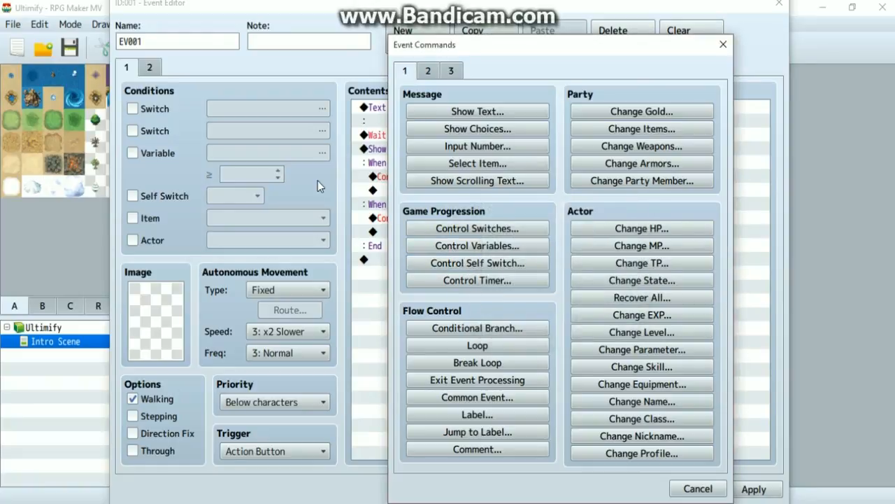
Set the first event page's trigger to Autorun and disable its Walking option.
left_click(291, 451)
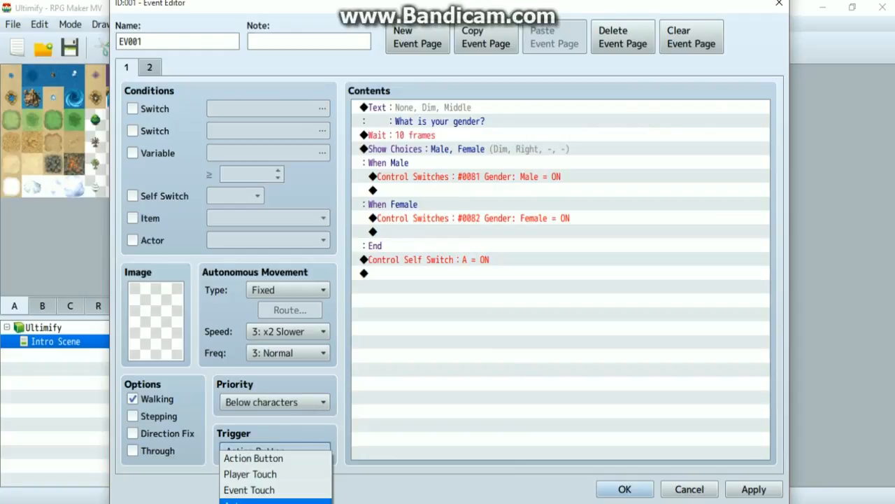
key("Escape")
left_click(149, 398)
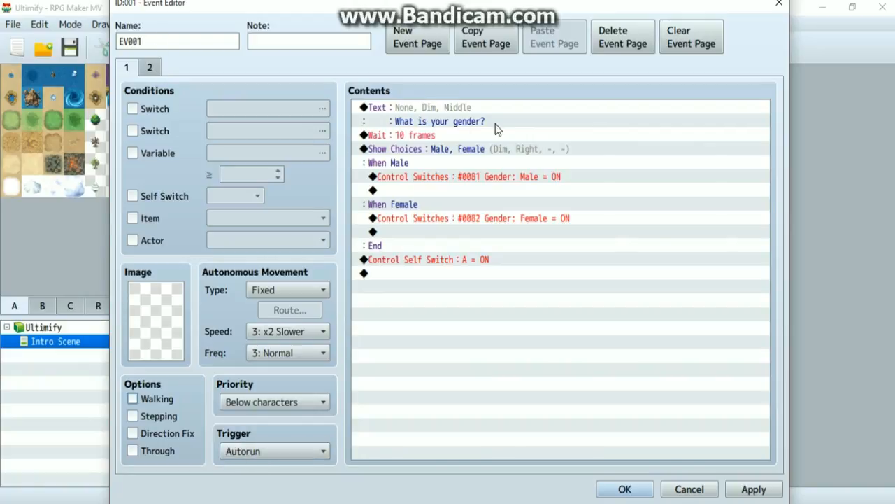
Check the background, window position, default and cancel settings of the Male/Female choices on the first page.
left_click(479, 151)
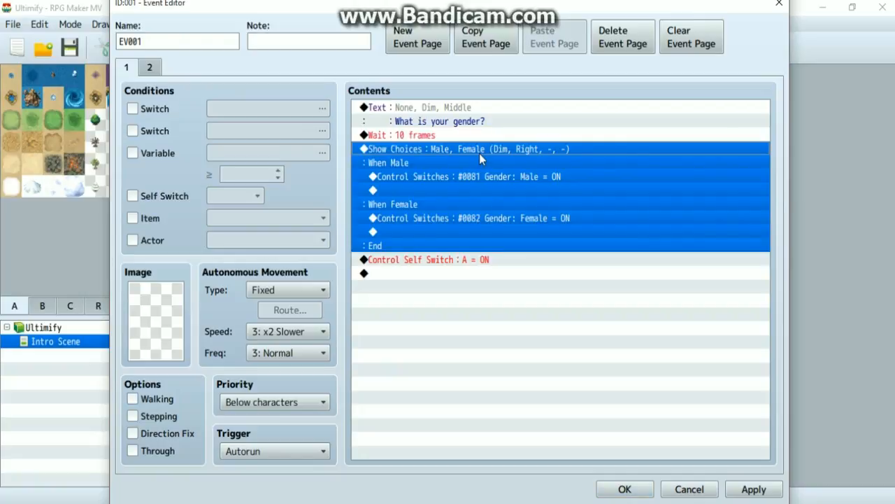
double_click(479, 153)
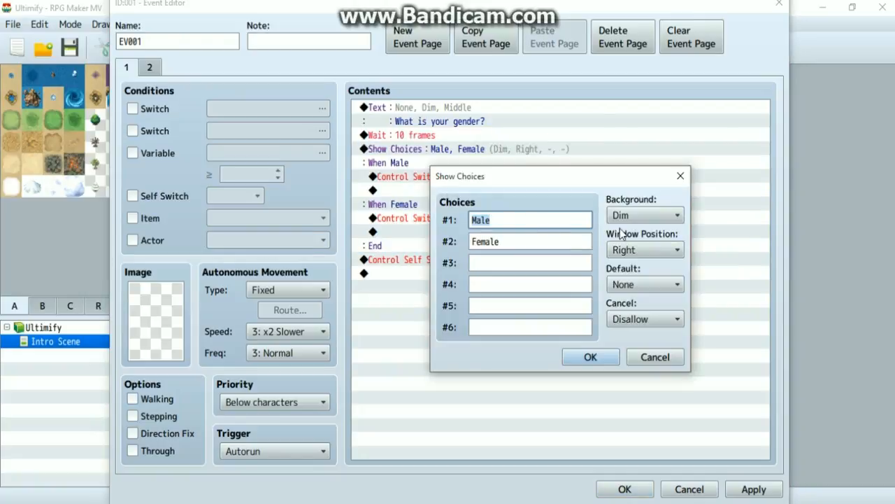
key("End")
left_click(657, 357)
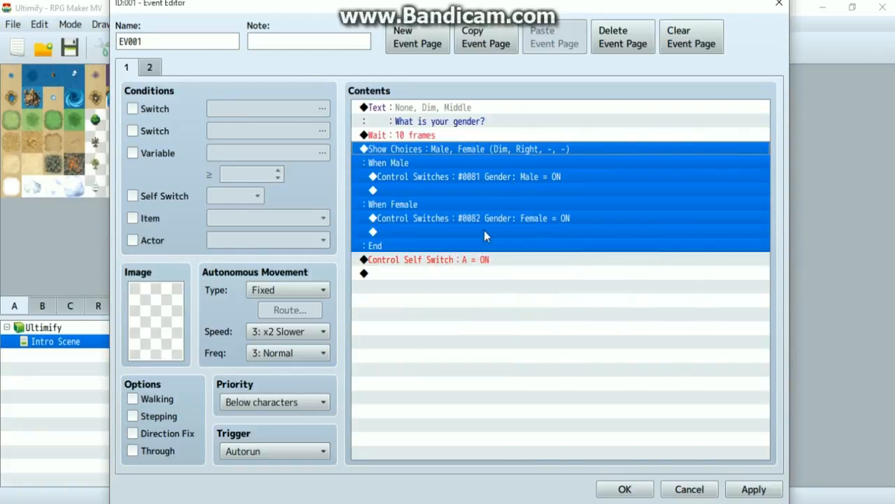
Duplicate the second event page, with its appearance question and choices, as a third page.
left_click(155, 69)
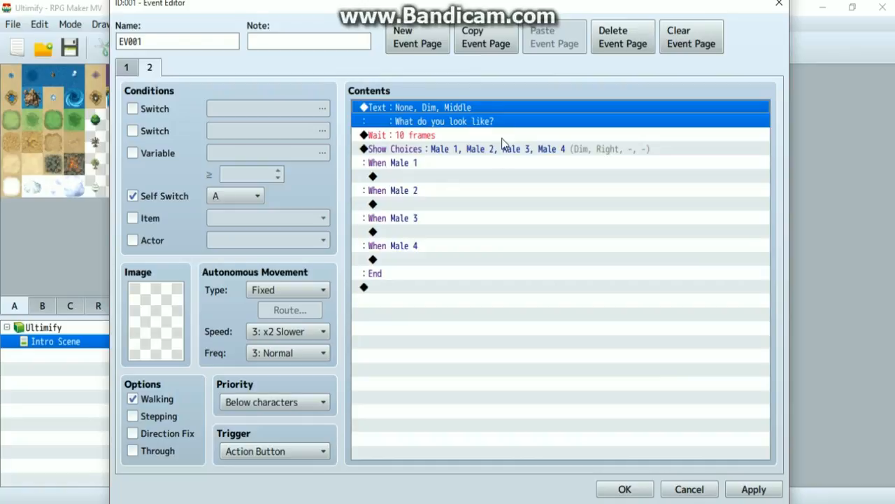
left_click(476, 43)
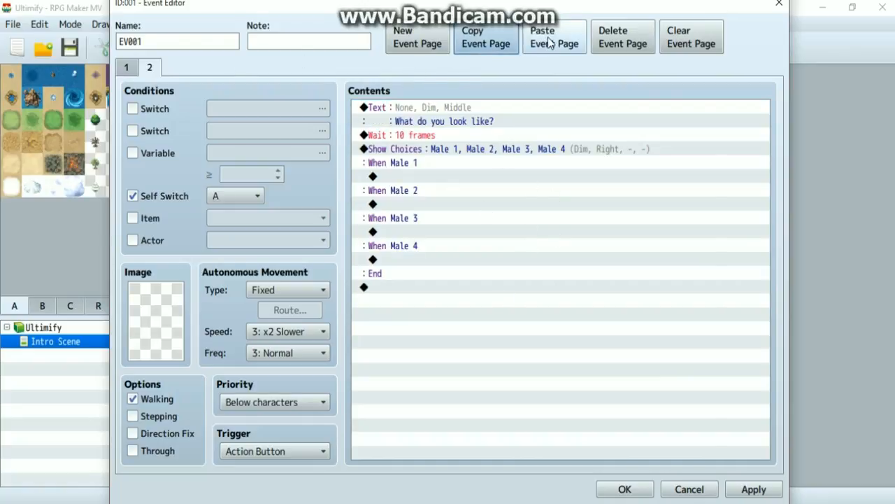
left_click(152, 68)
Change the second page's message to "What is your age?" and delete its Male 1 to Male 4 choices.
left_click(445, 108)
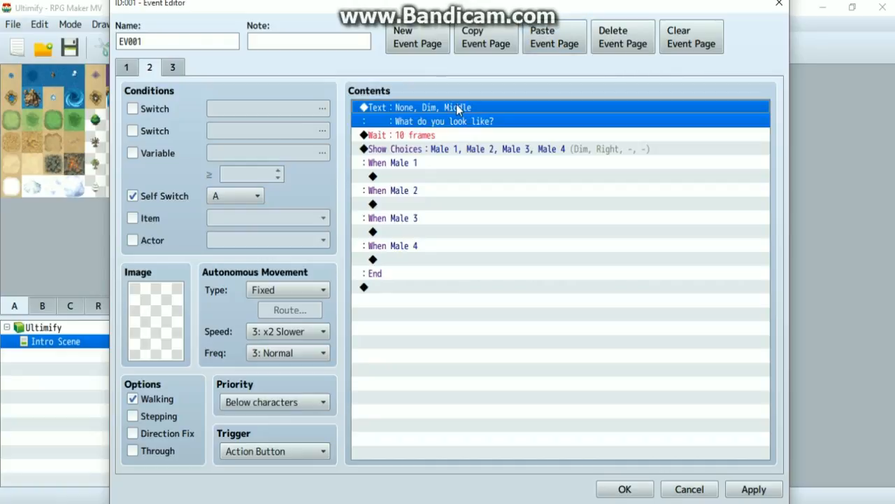
double_click(463, 111)
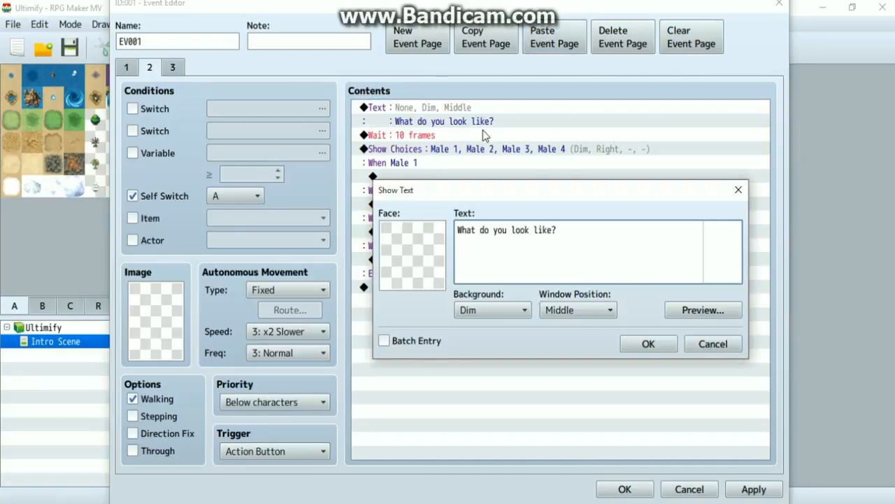
key("ctrl+a")
type("What is your age")
left_click(649, 343)
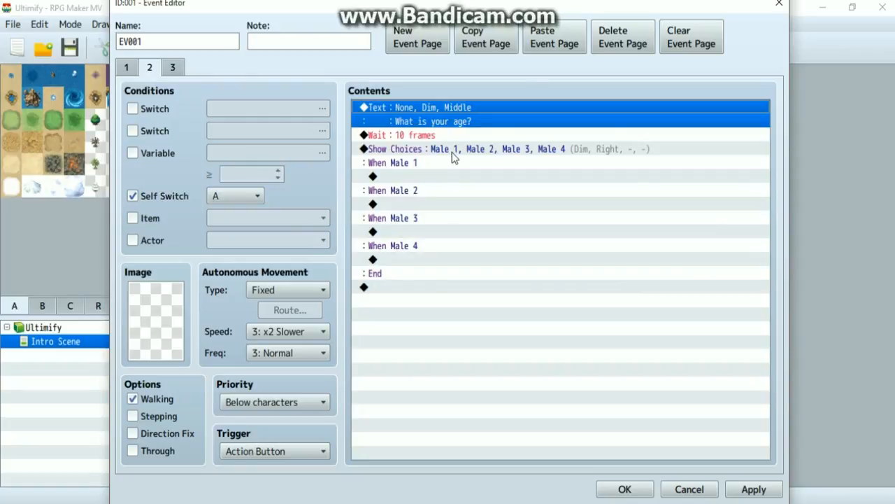
left_click(452, 152)
key("Delete")
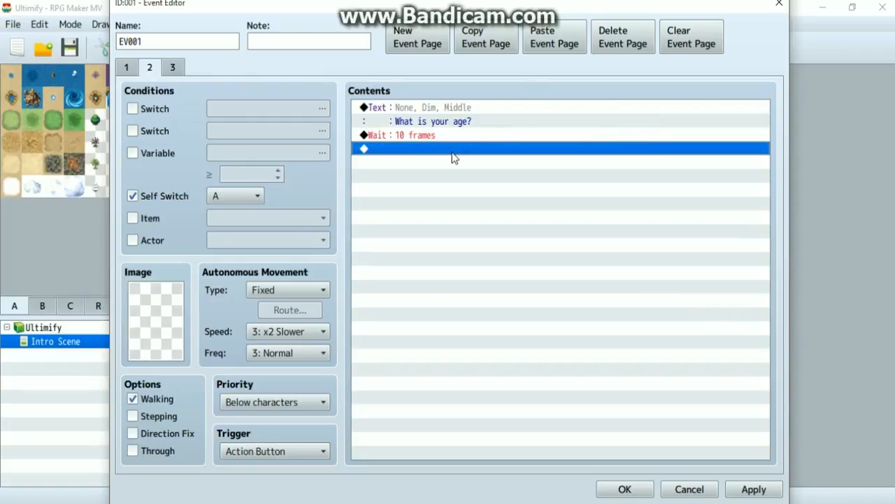
Begin an Input Number command with 2 digits after the age question's wait, and raise the variable maximum to 200.
double_click(452, 157)
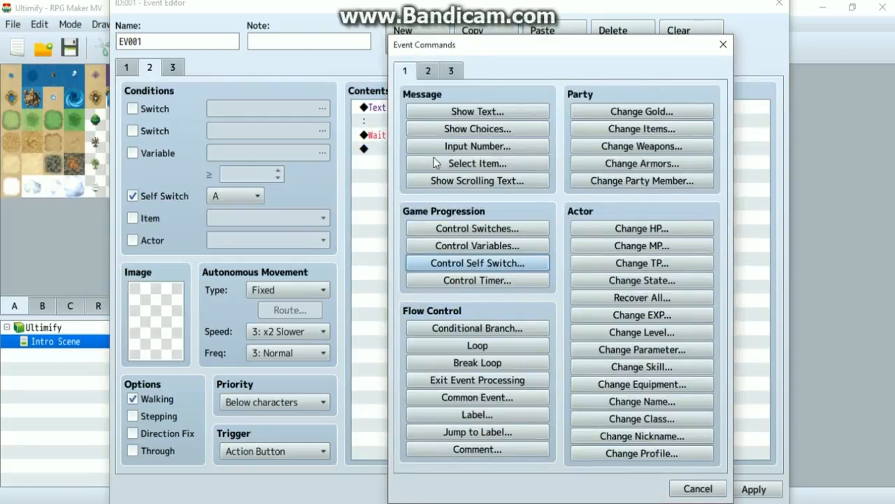
left_click(483, 148)
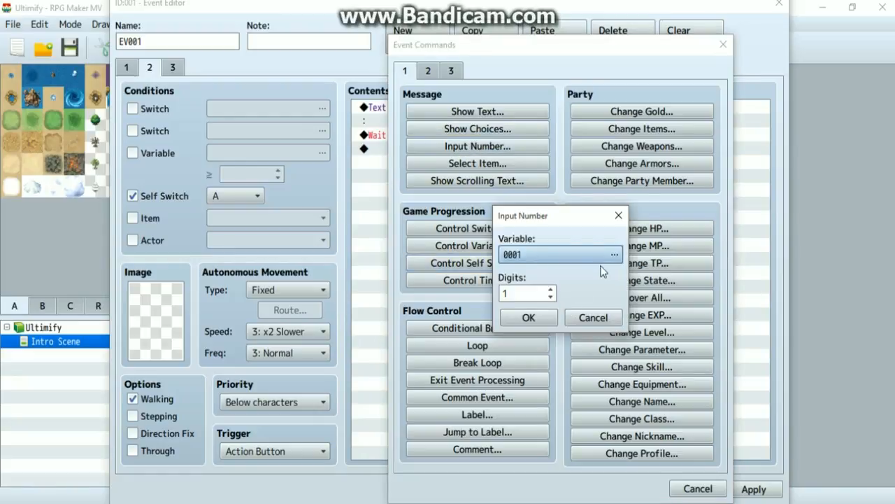
left_click(552, 289)
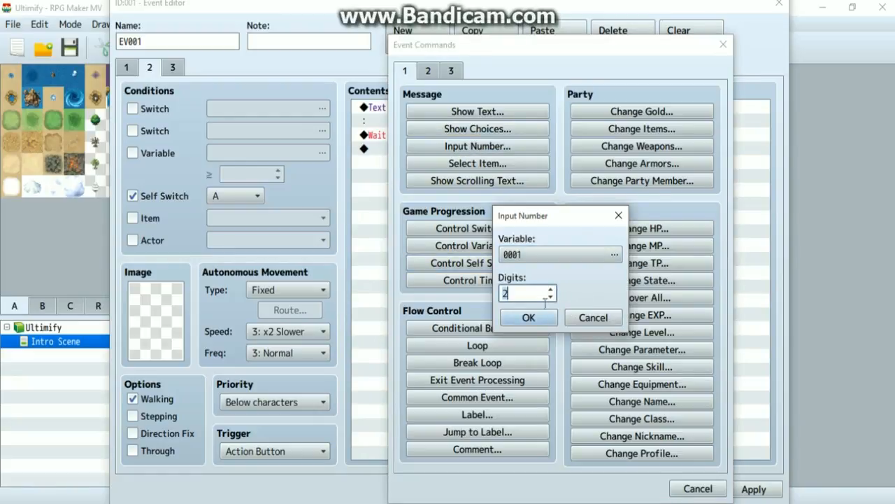
left_click(578, 259)
left_click(487, 420)
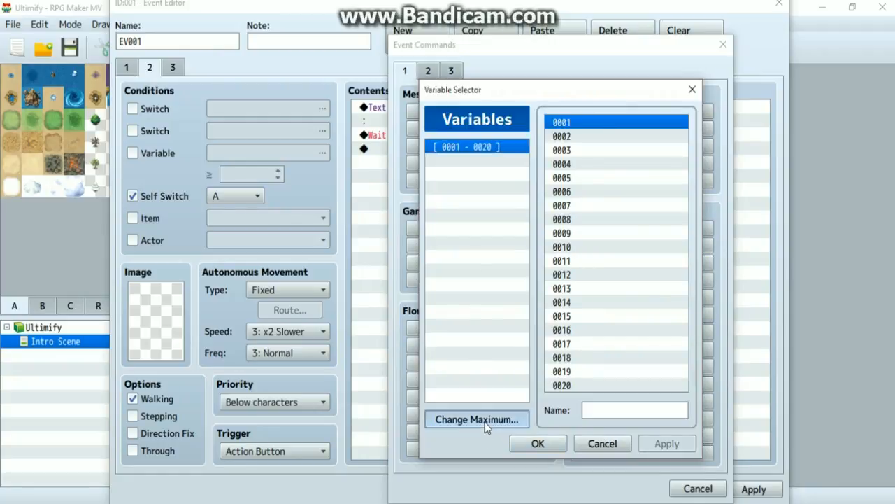
type("200")
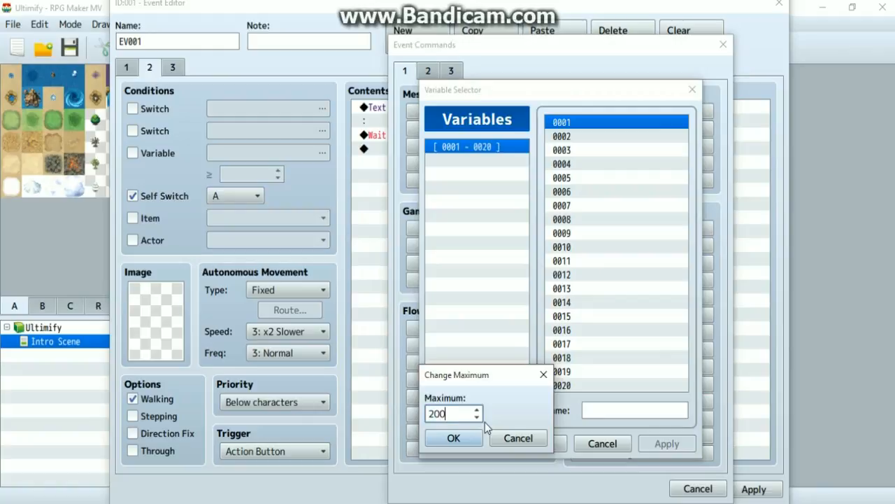
key("Return")
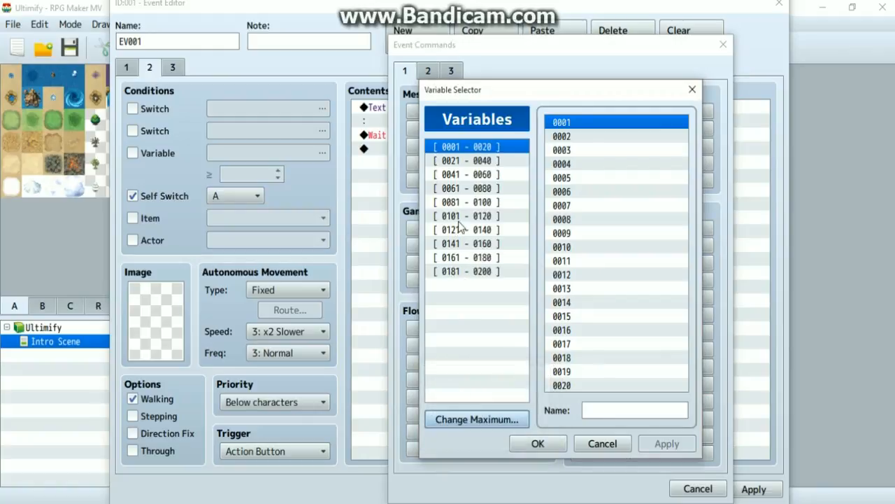
Name variable 0081 "Age", assign it to the Input Number command, and confirm the command.
left_click(467, 202)
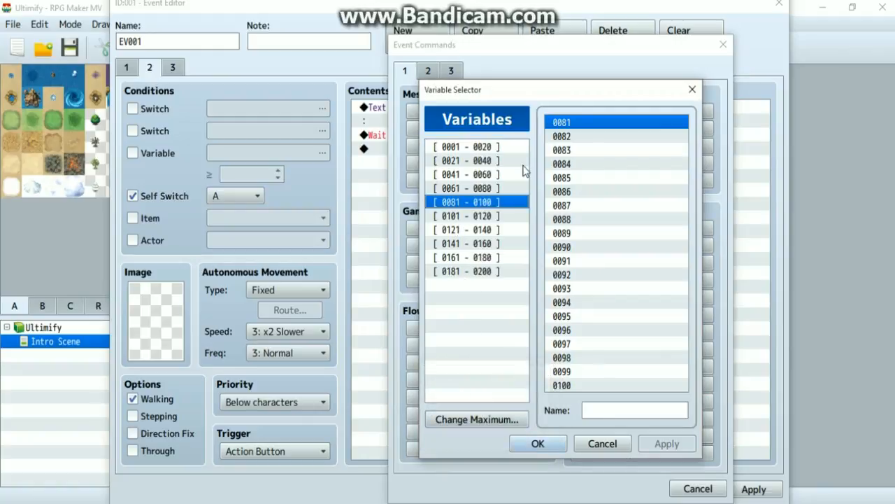
left_click(607, 411)
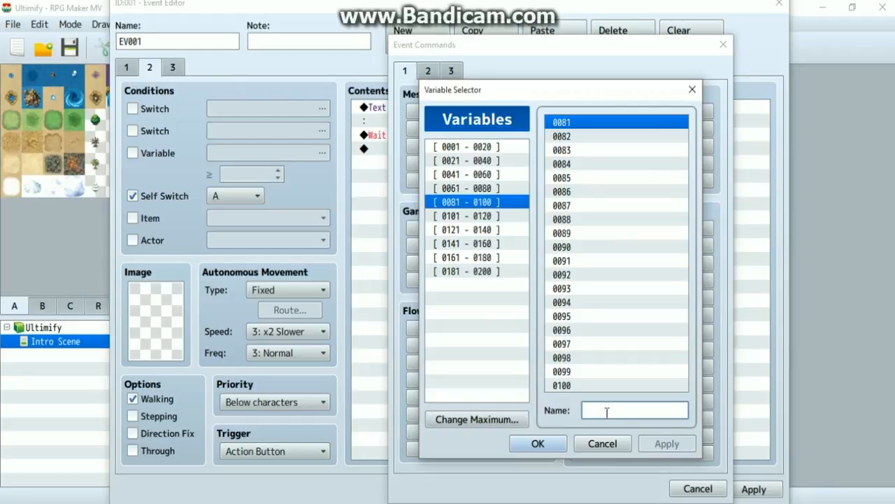
type("Age")
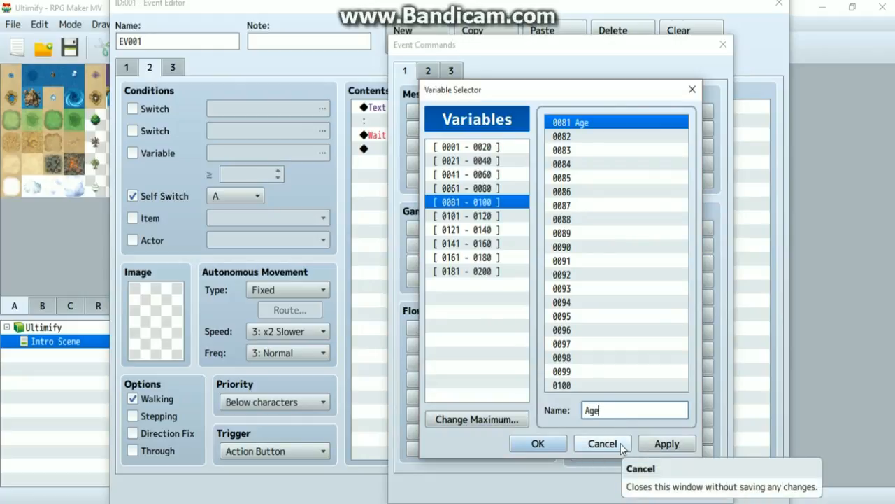
left_click(664, 443)
left_click(564, 444)
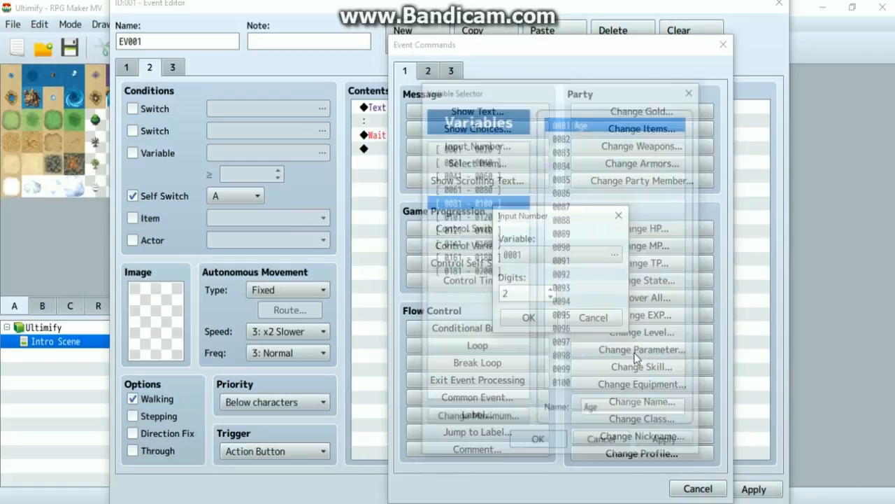
left_click(541, 317)
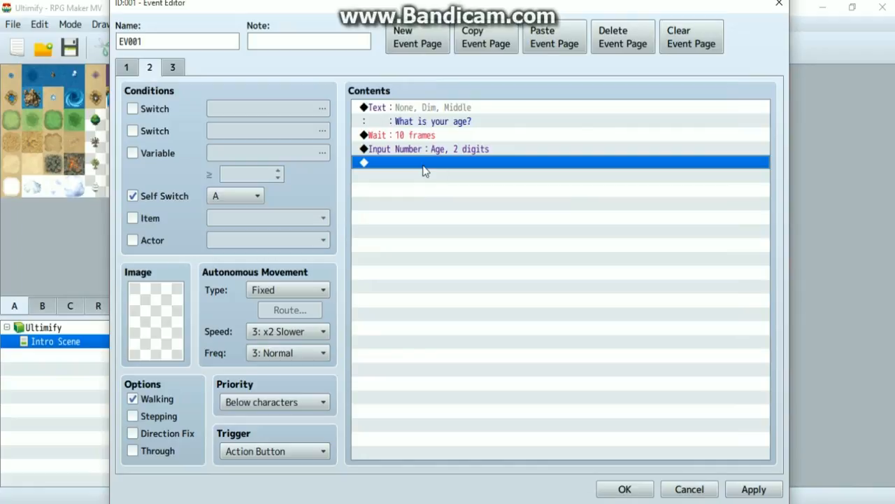
Begin a Conditional Branch after the age input, based on variable 0081 Age.
double_click(430, 170)
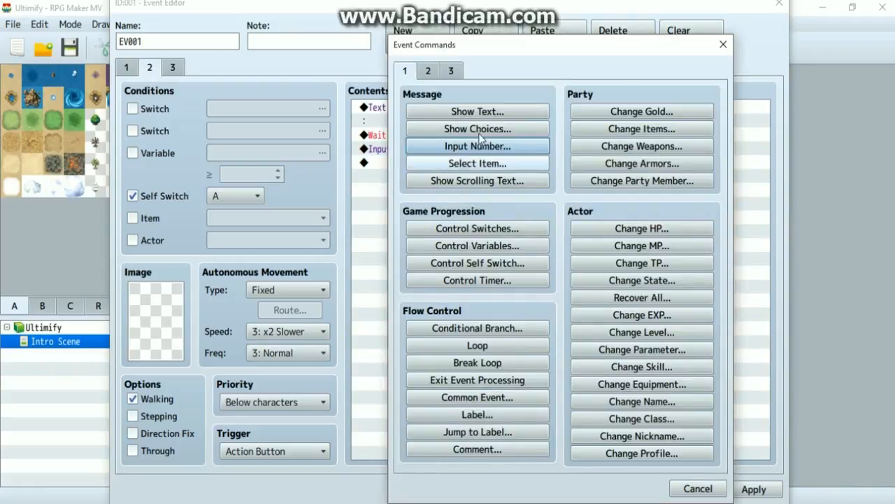
left_click(469, 246)
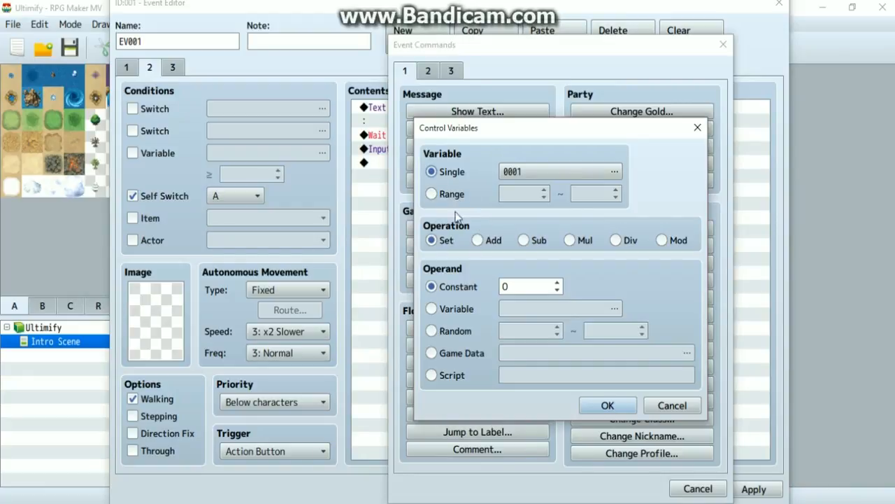
left_click(671, 405)
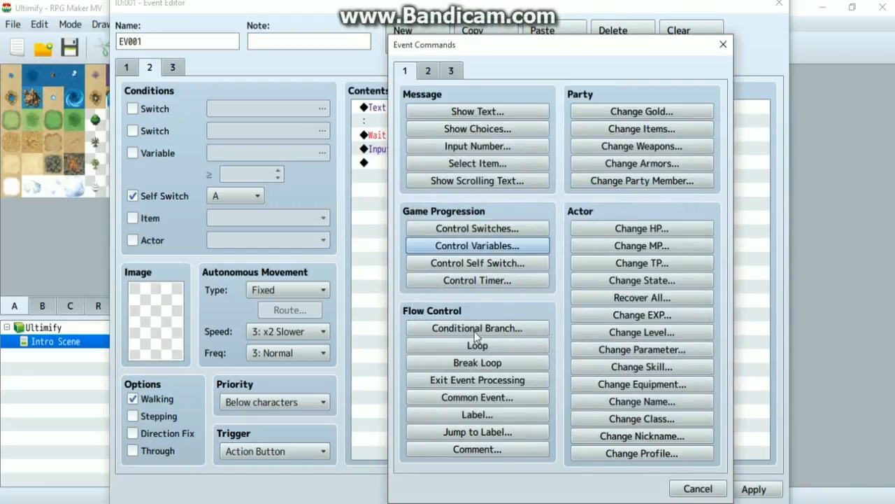
left_click(476, 329)
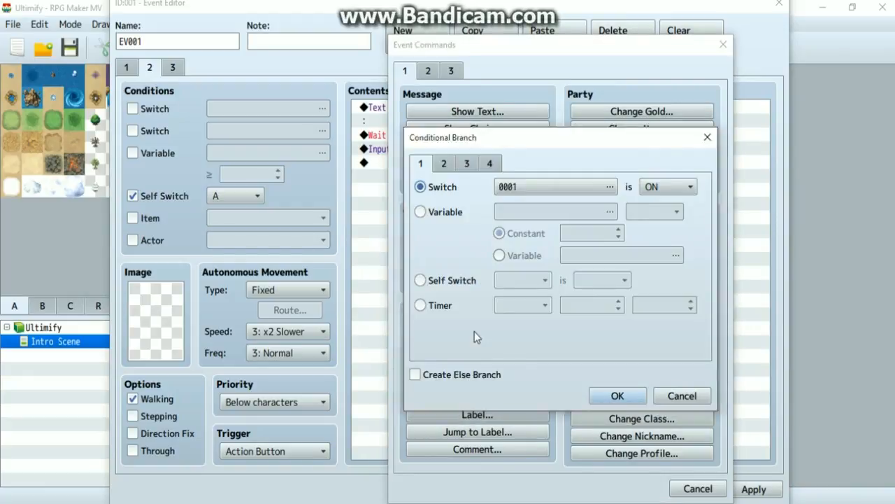
left_click(428, 212)
left_click(546, 217)
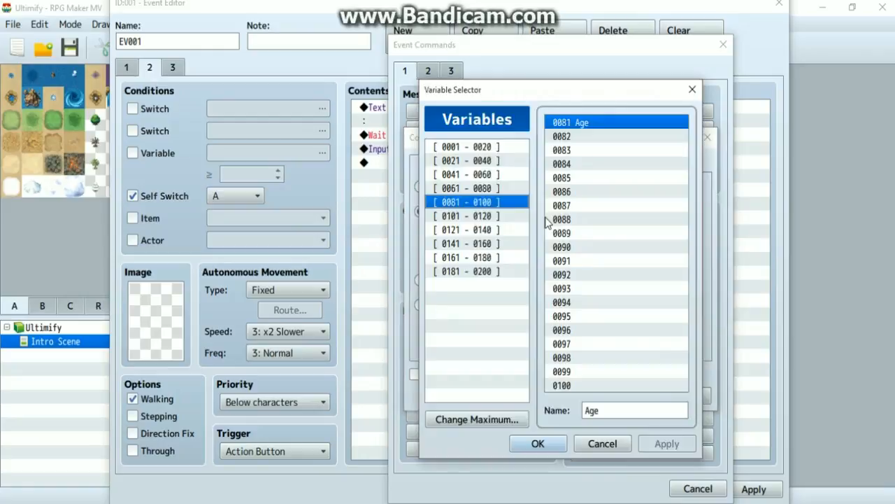
left_click(526, 446)
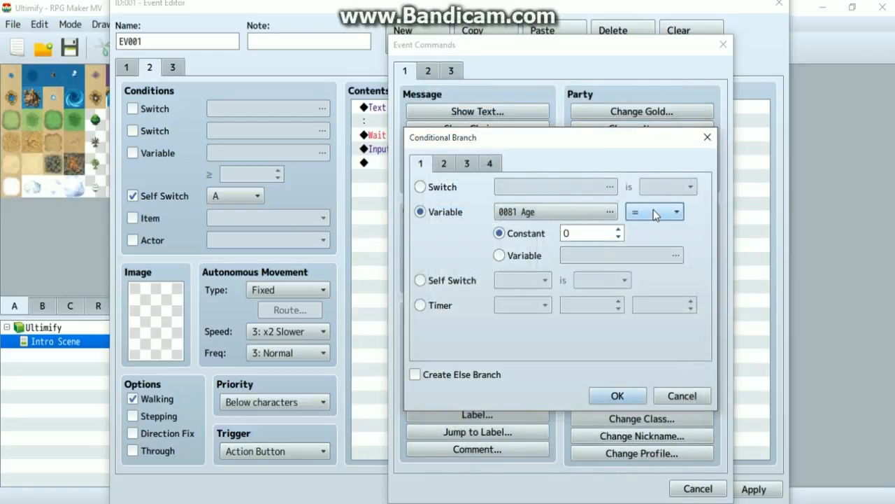
Set the conditional branch to compare Age as less than the constant 15, without an Else branch.
left_click(638, 216)
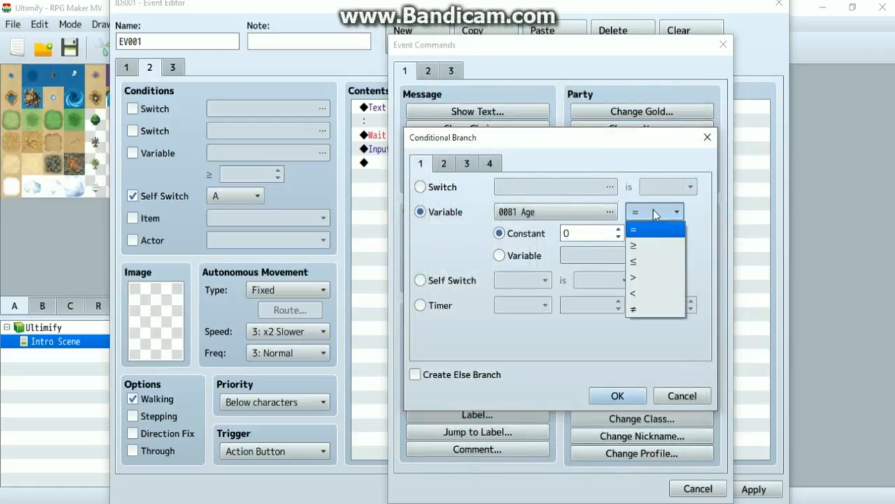
left_click(639, 293)
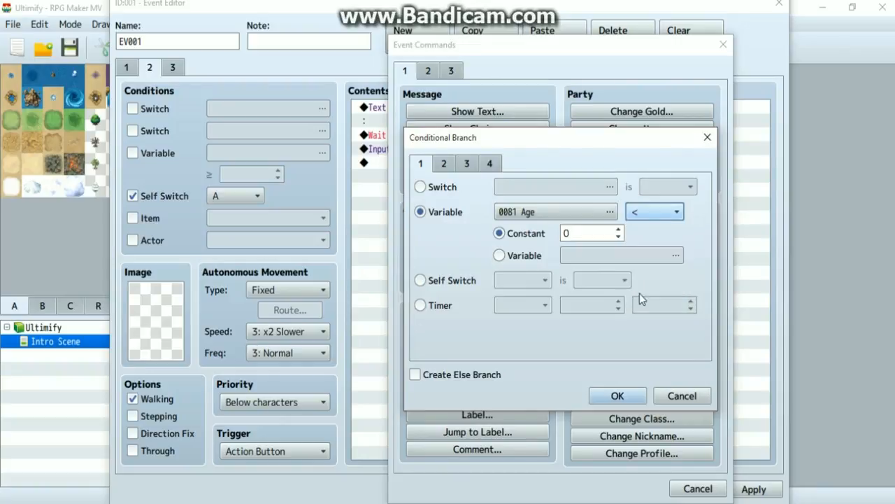
left_click(573, 232)
key("BackSpace")
type("15")
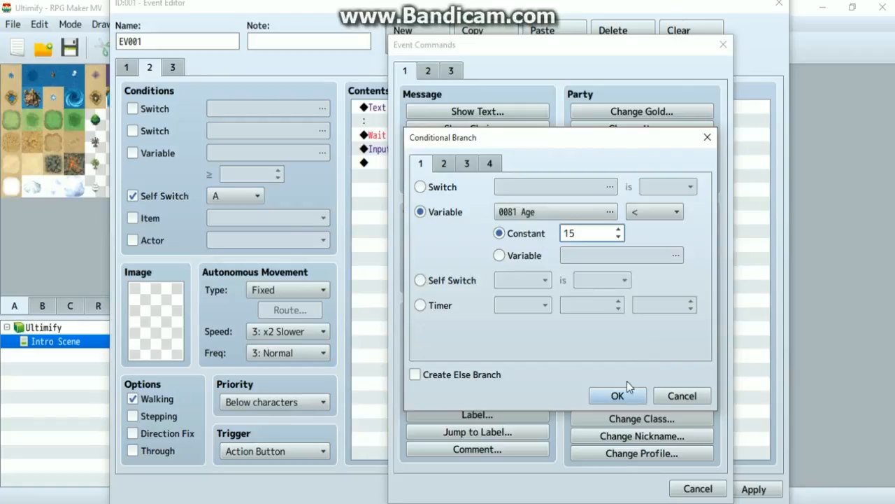
left_click(483, 375)
left_click(483, 375)
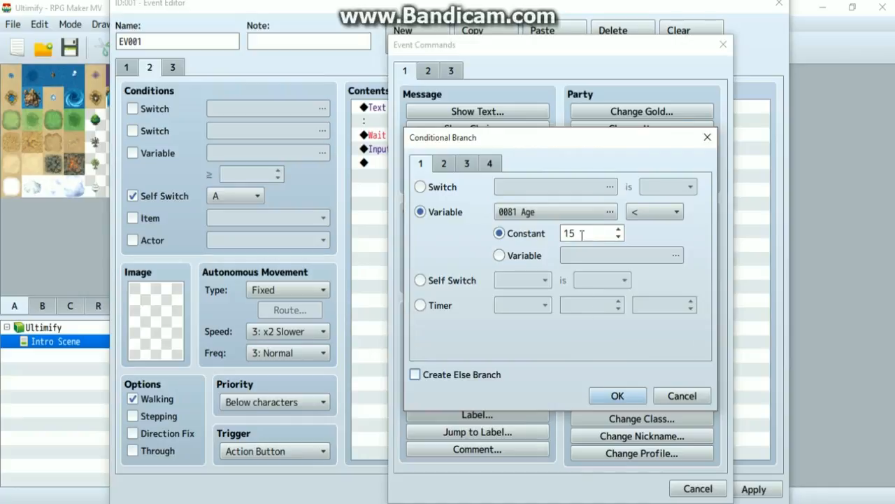
Set the branch condition to Age > 122 and add the Conditional Branch to the second page.
left_click(641, 214)
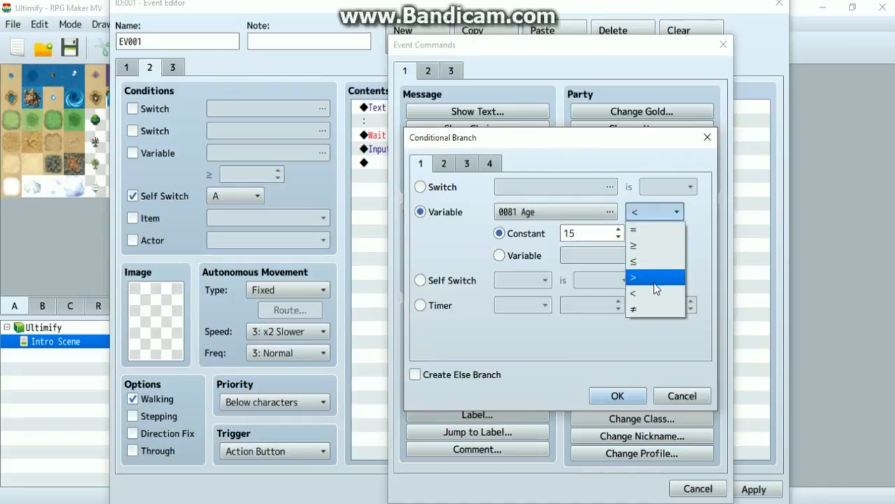
left_click(655, 280)
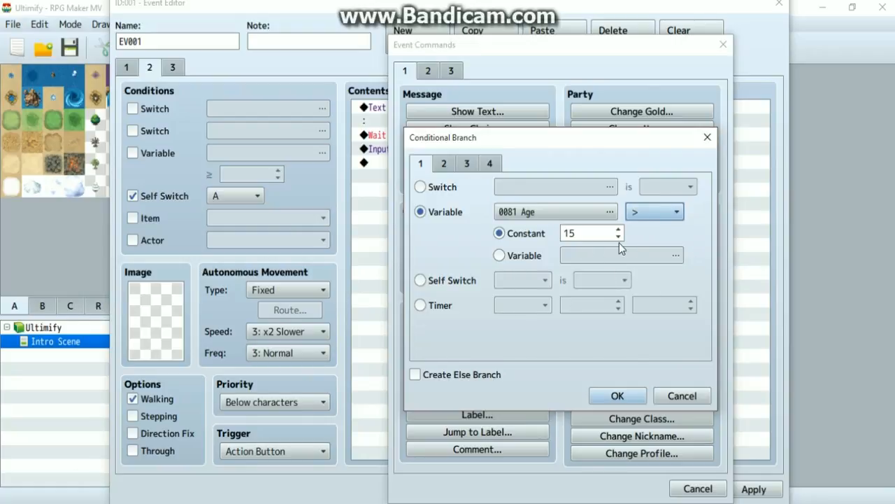
left_click(542, 236)
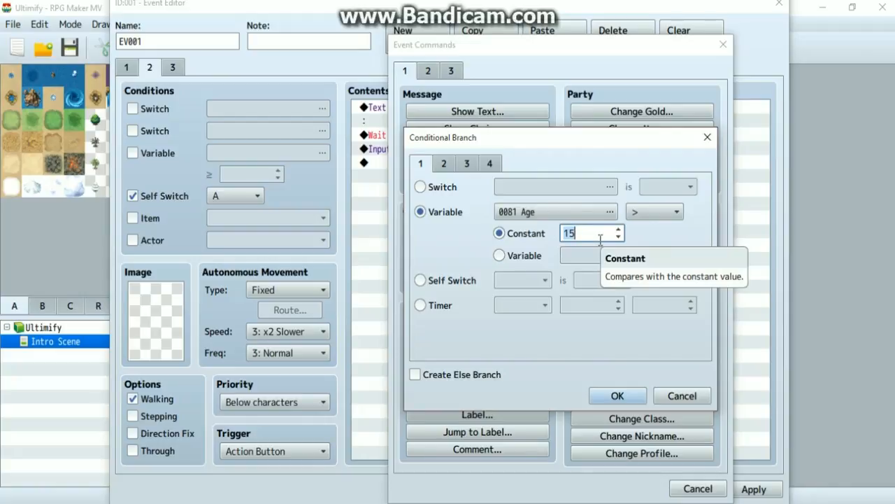
type("2")
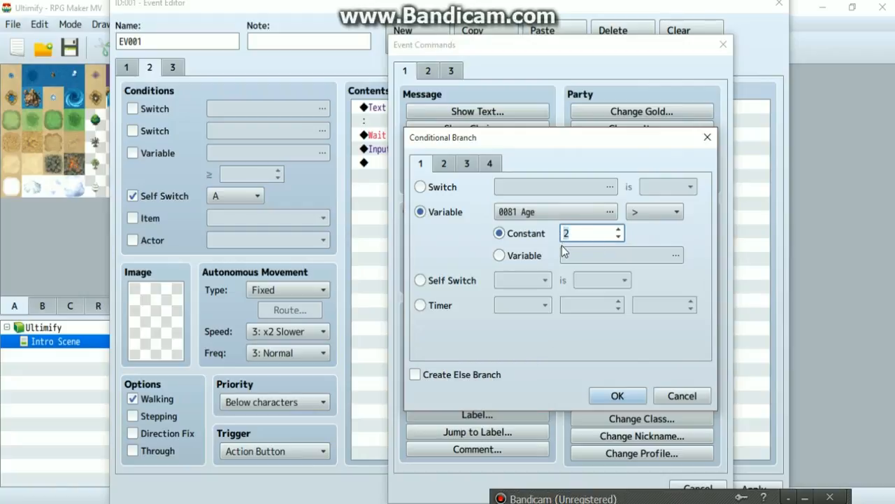
type("122")
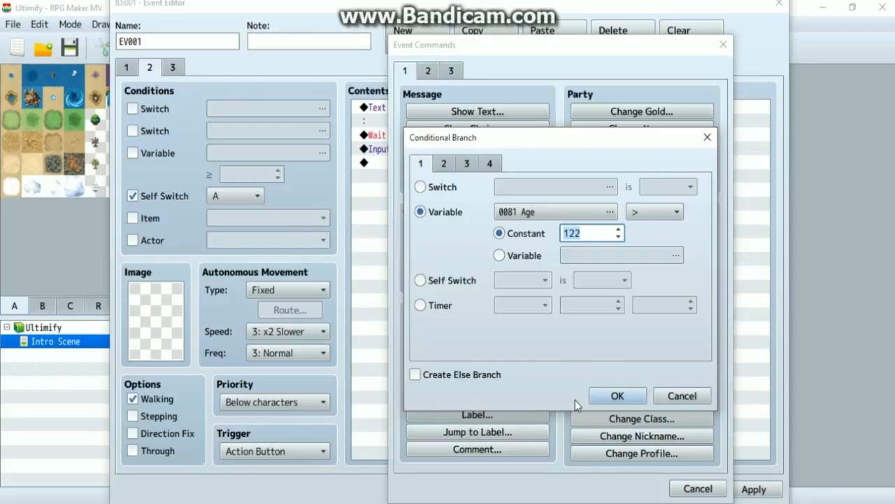
left_click(614, 396)
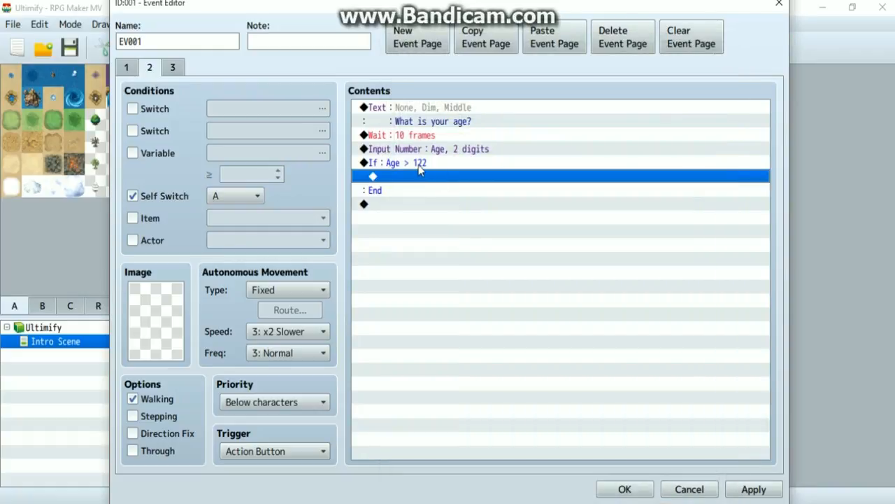
Add an Else branch to the Age > 122 condition.
left_click(418, 164)
key("Return")
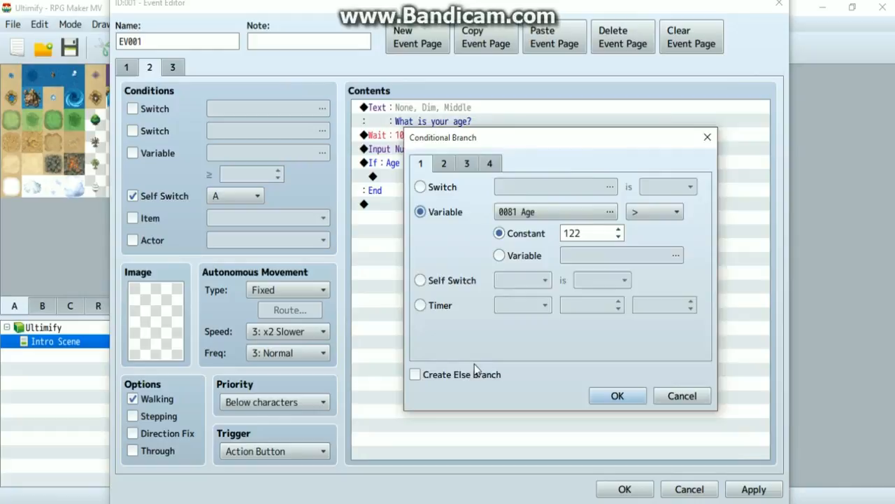
left_click(428, 374)
left_click(619, 396)
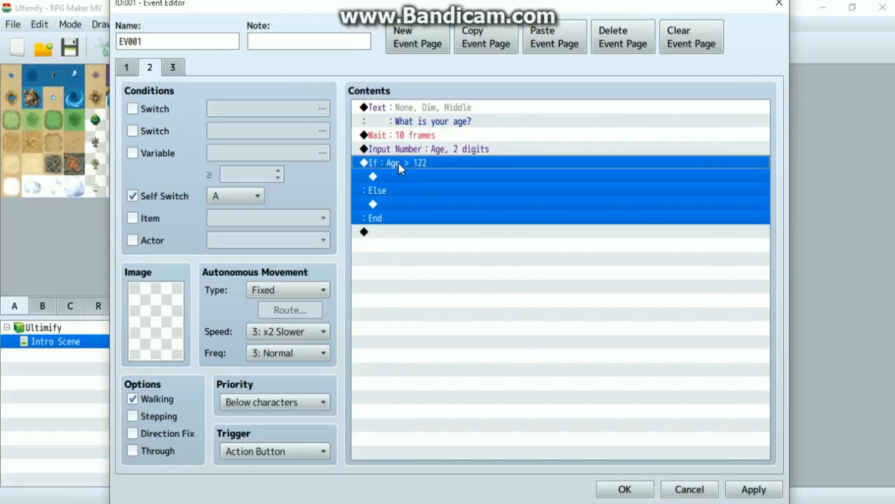
Duplicate the Age conditional branch and nest the copy inside the original's If section.
key("ctrl+c")
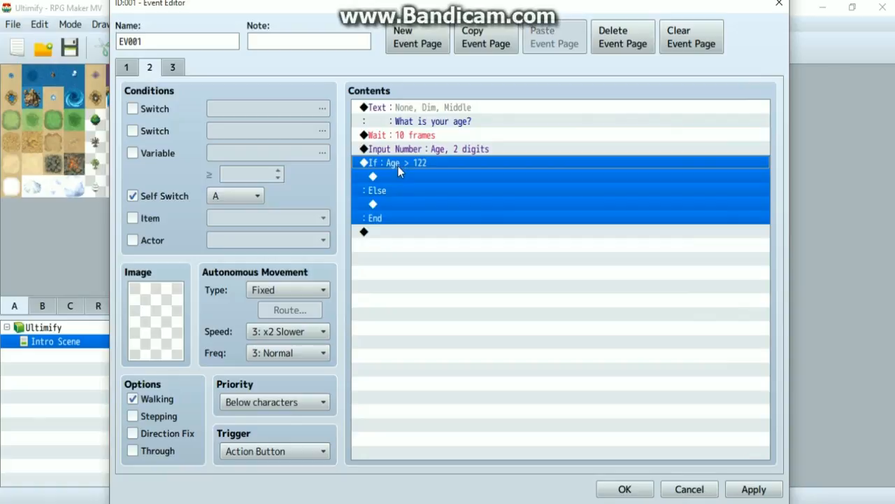
left_click(400, 177)
key("ctrl+v")
left_click(415, 177)
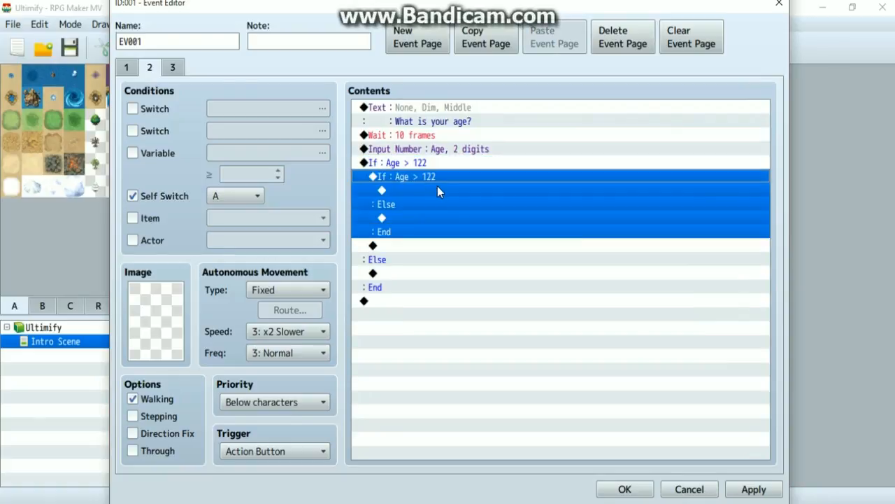
Set the nested branch's comparison constant to 116.
double_click(437, 186)
left_click_drag(591, 235, 565, 235)
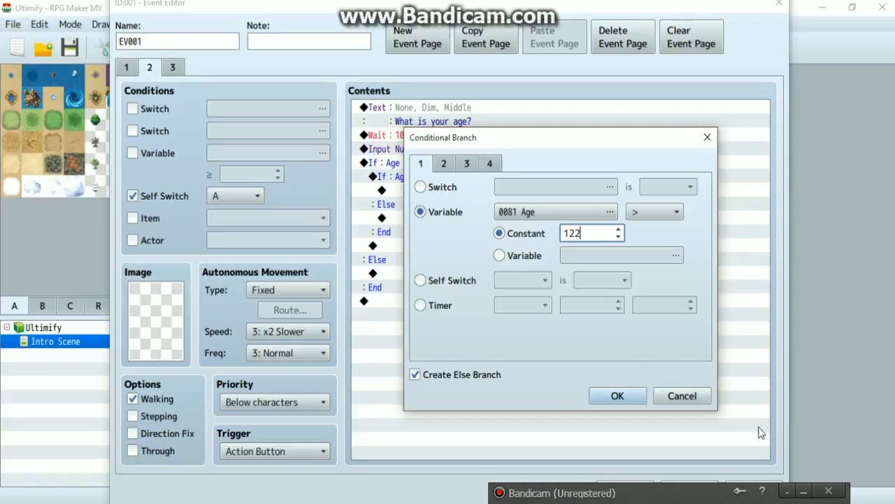
left_click(543, 240)
type("116")
left_click(618, 395)
left_click(427, 177)
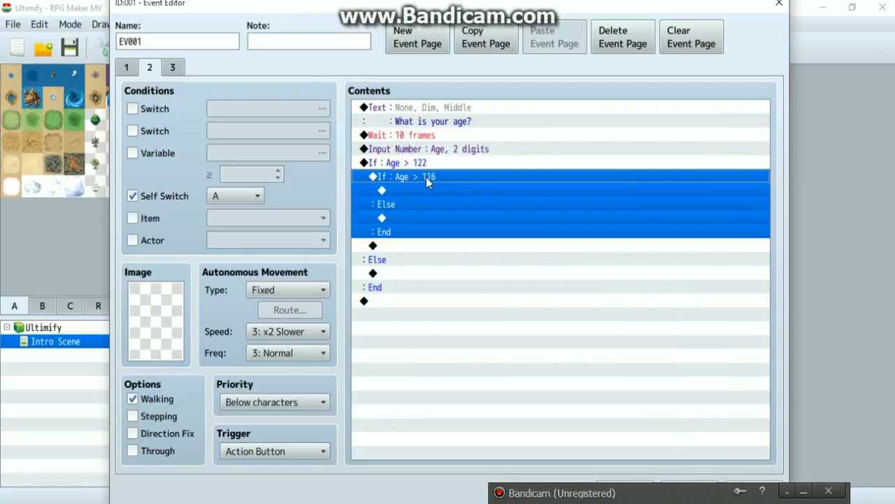
Set the outer Age branch's comparison constant to 116.
left_click(422, 163)
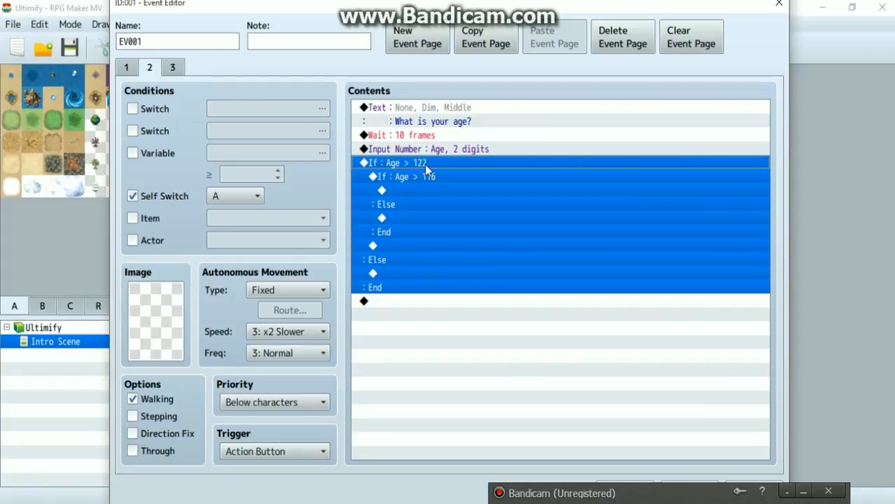
double_click(425, 165)
double_click(586, 234)
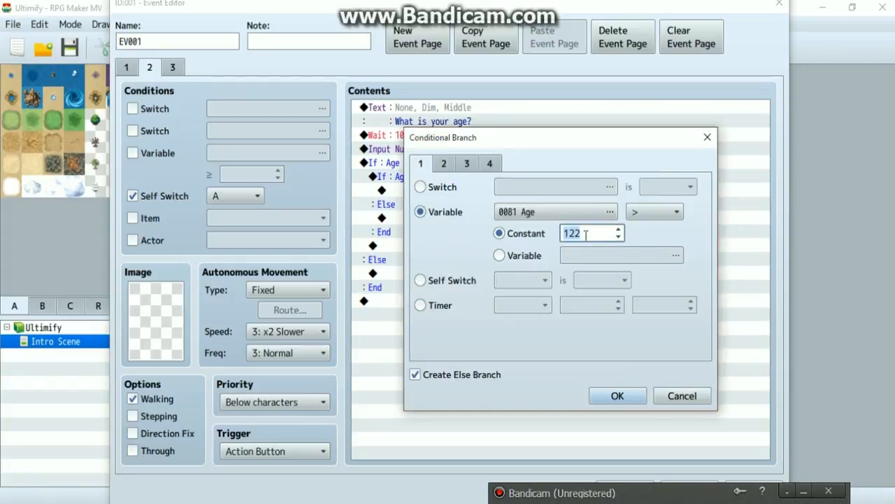
type("166")
key("BackSpace")
key("BackSpace")
type("16")
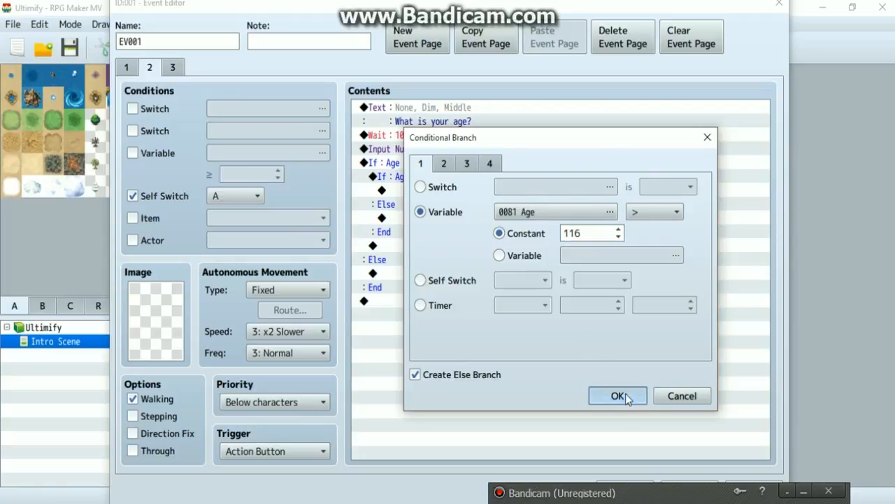
left_click(618, 396)
Set the nested Age branch's constant to 15 and remove its Else branch.
left_click(420, 176)
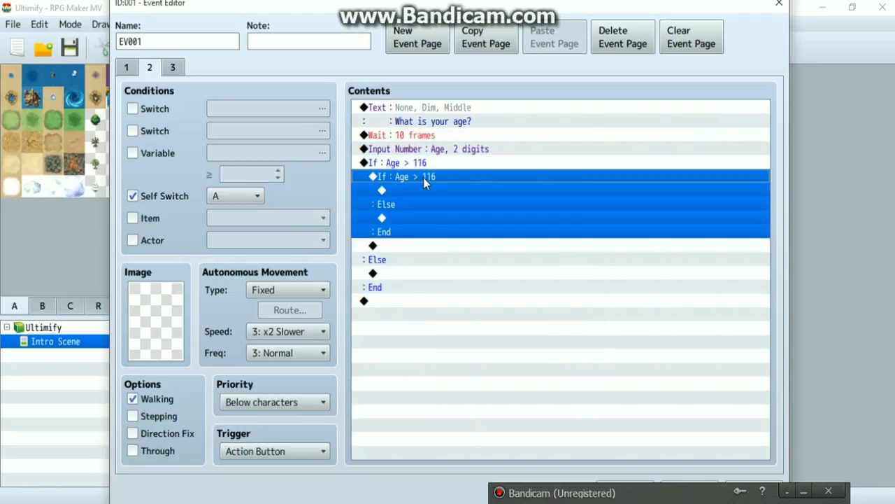
double_click(423, 178)
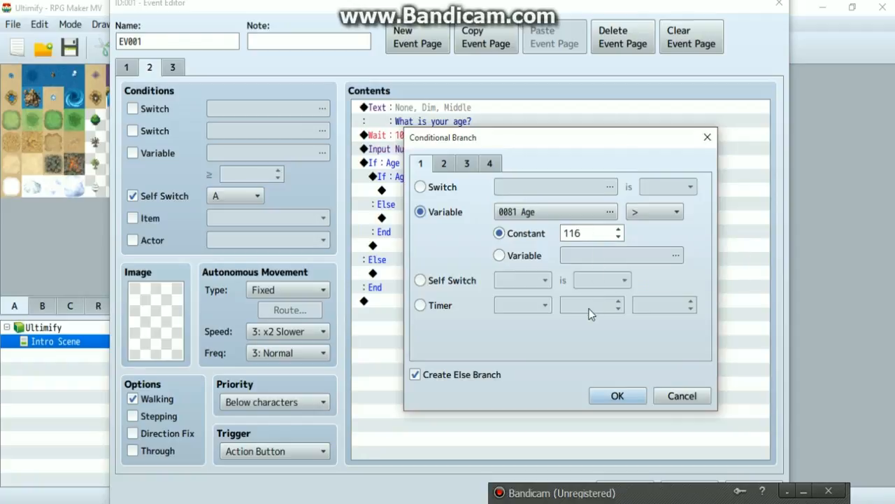
key("Tab")
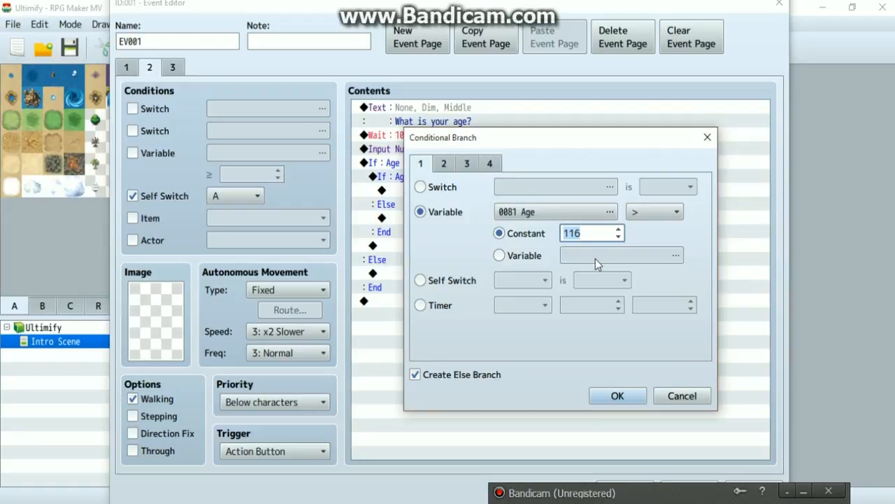
type("15")
left_click(805, 492)
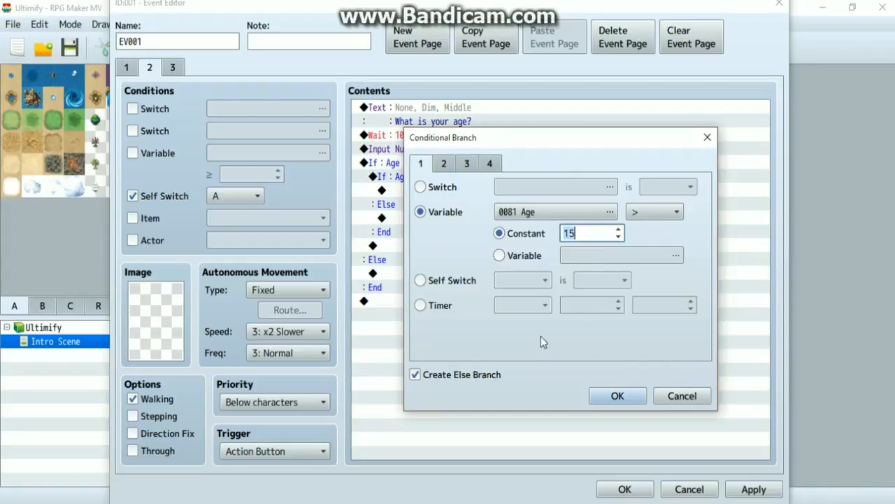
left_click(434, 376)
left_click(618, 396)
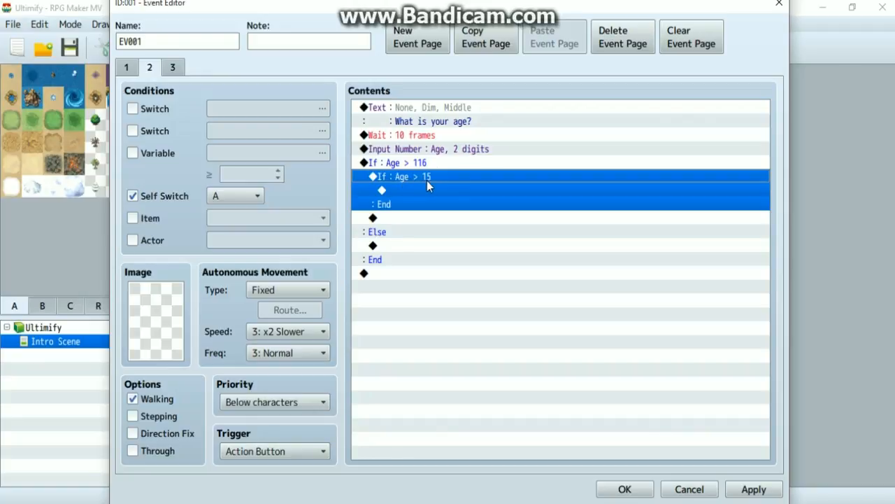
Move the nested Age > 15 branch from the outer If section into the outer Else section by copying it and deleting the original.
left_click(405, 190)
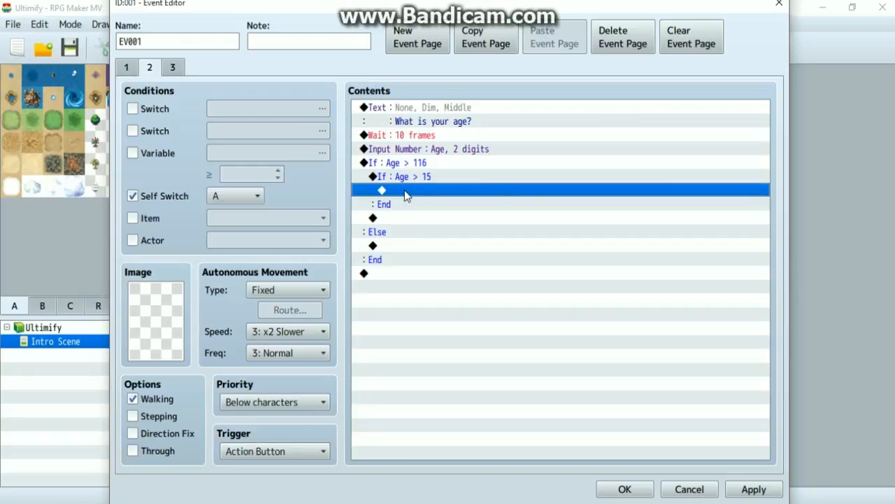
left_click(405, 177)
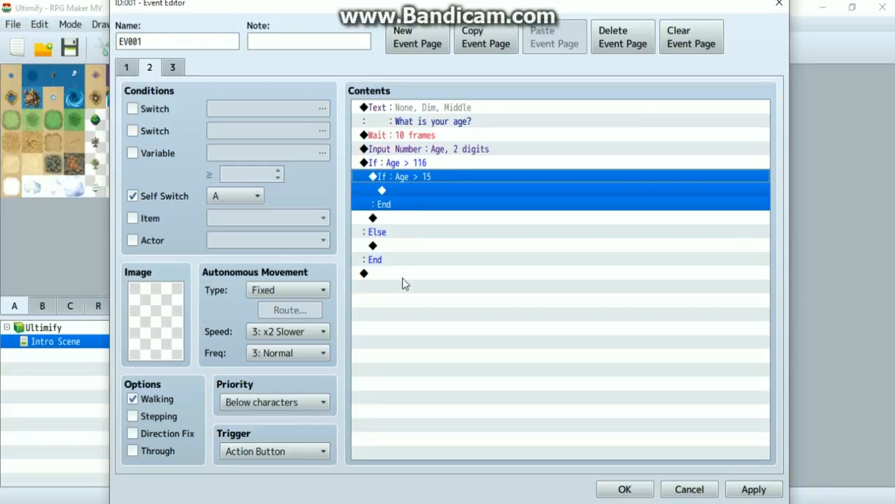
left_click(401, 248)
key("ctrl+v")
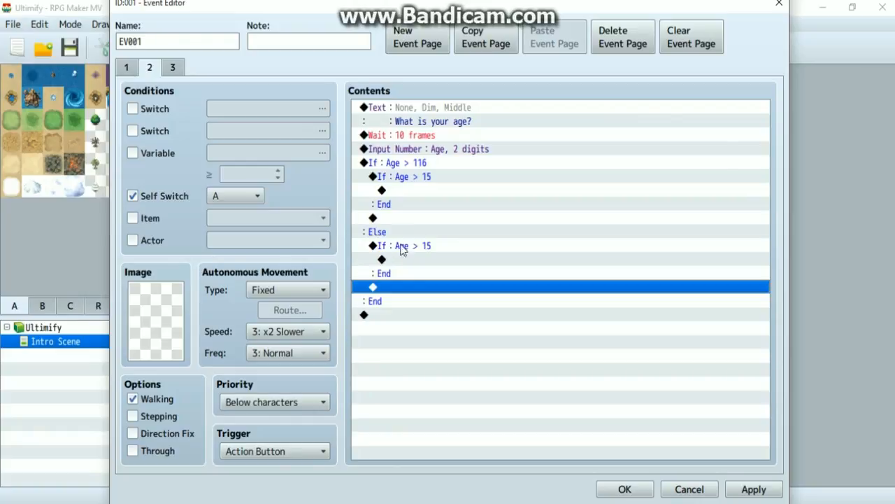
left_click(401, 177)
key("Delete")
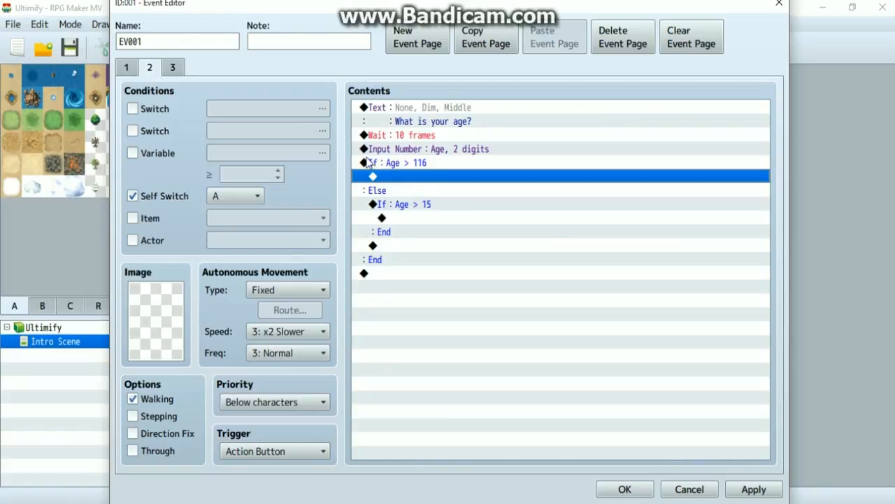
Change the outer Age branch's comparison operator to ≥.
left_click(420, 162)
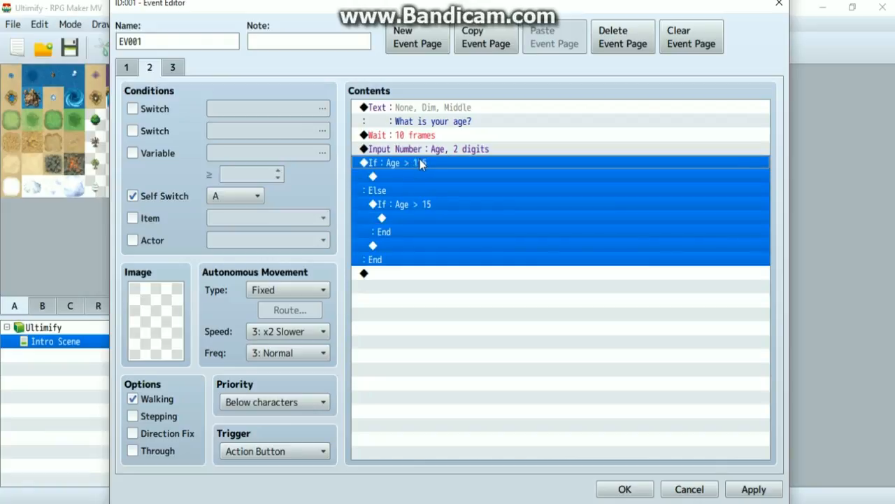
key("Return")
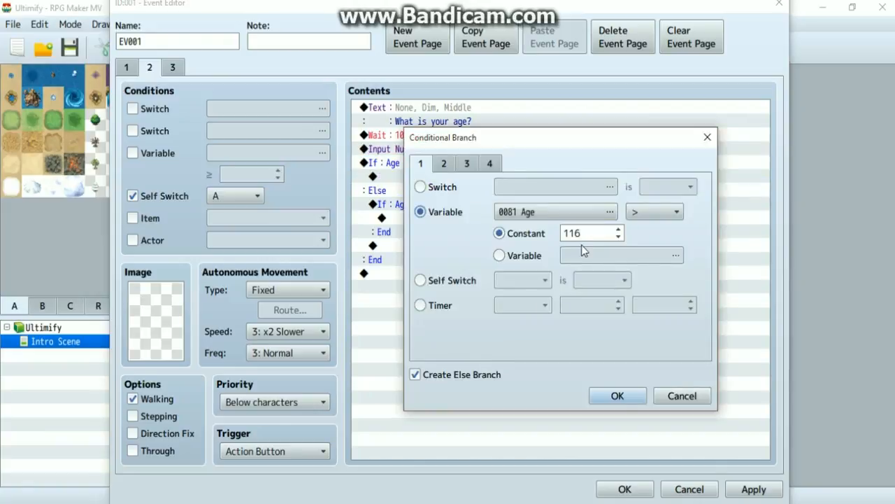
left_click(642, 214)
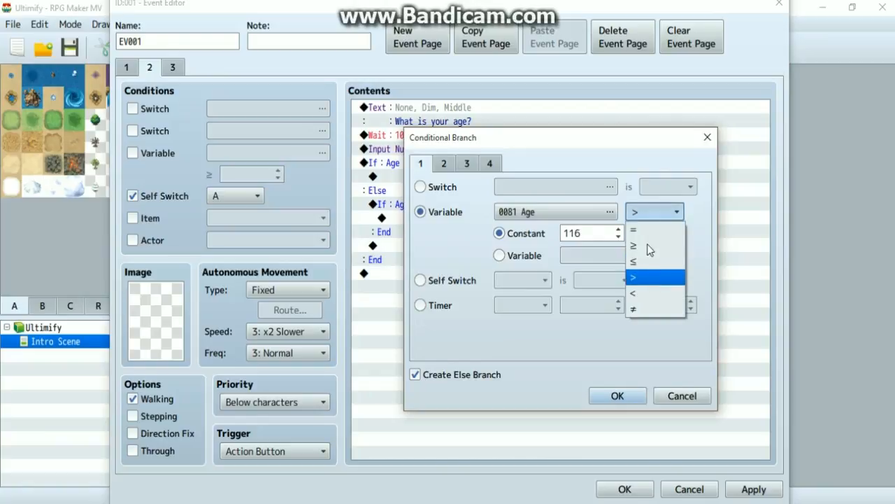
left_click(647, 243)
left_click(611, 394)
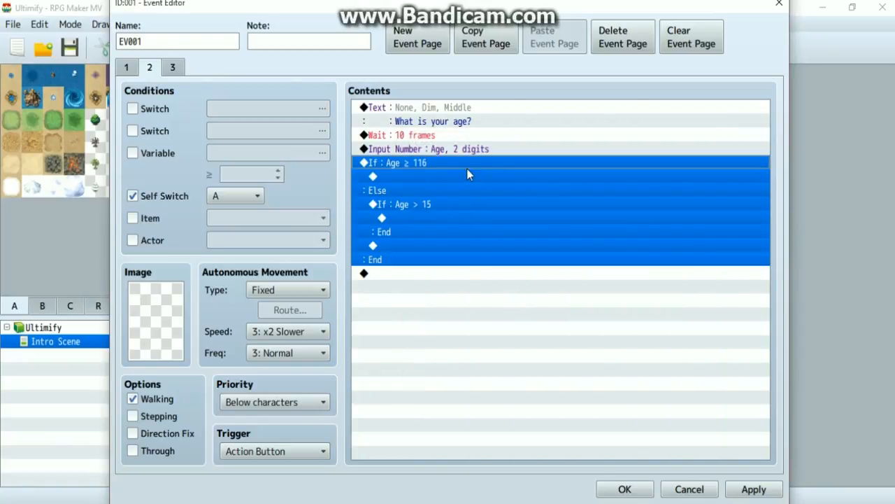
Add the message "You're too old to go on an adventure, sorry." inside the Age ≥ 116 branch, with Dim background and Middle window position.
left_click(415, 176)
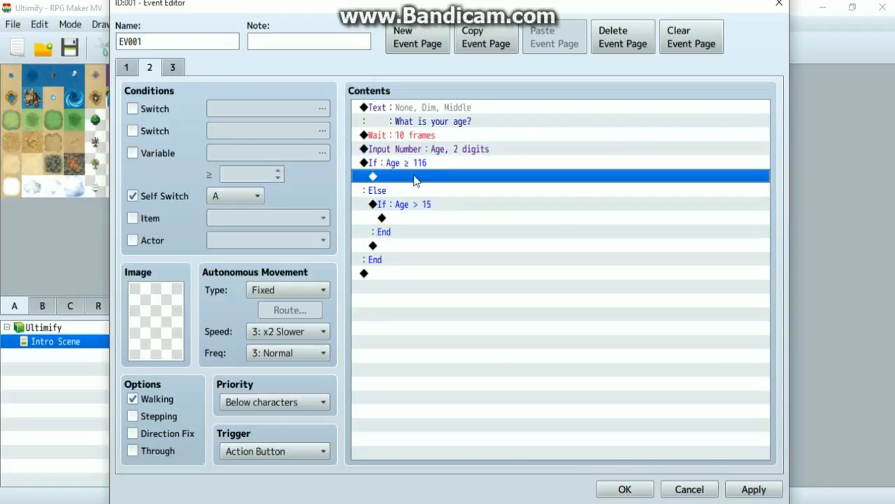
double_click(415, 178)
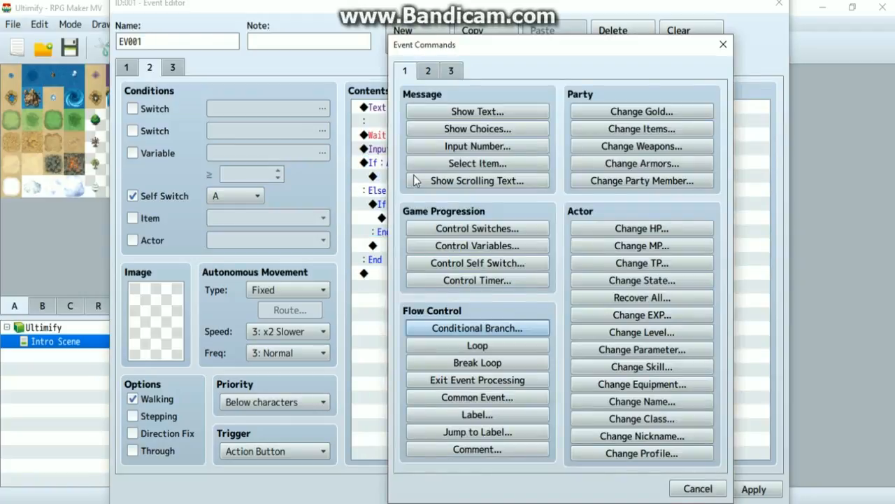
left_click(455, 113)
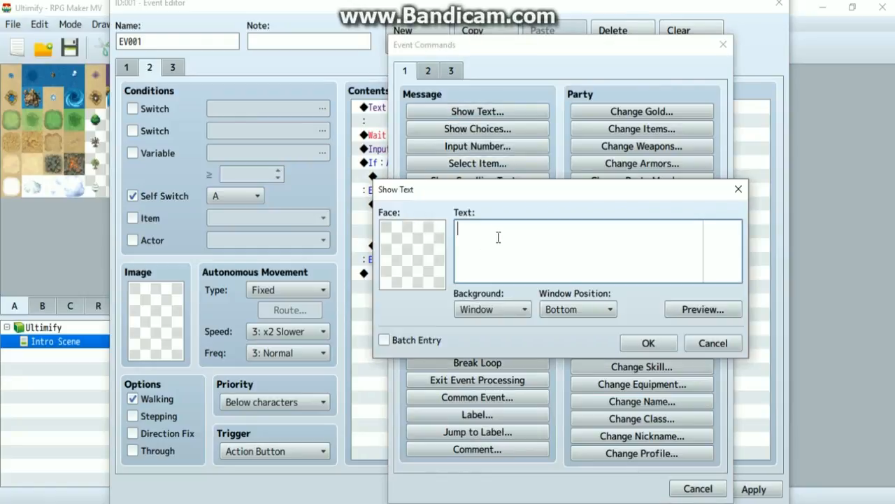
type("You're too old to go on an adventur")
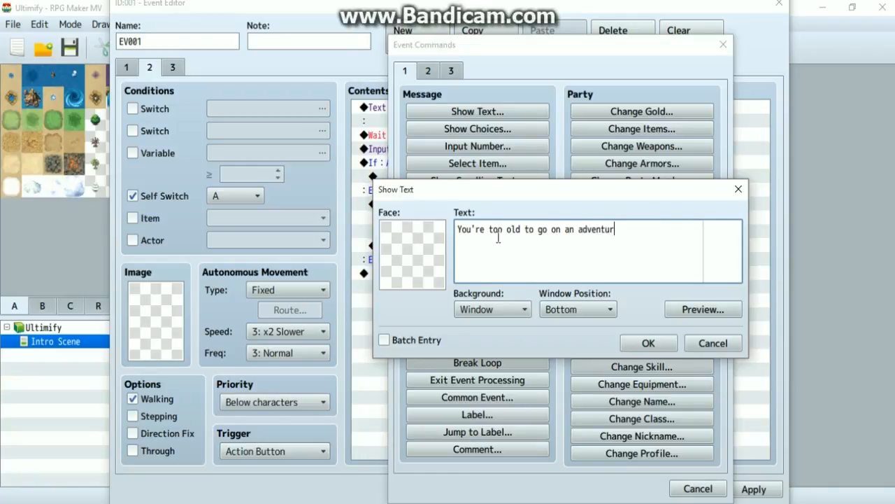
type("e, sorry.")
left_click(492, 309)
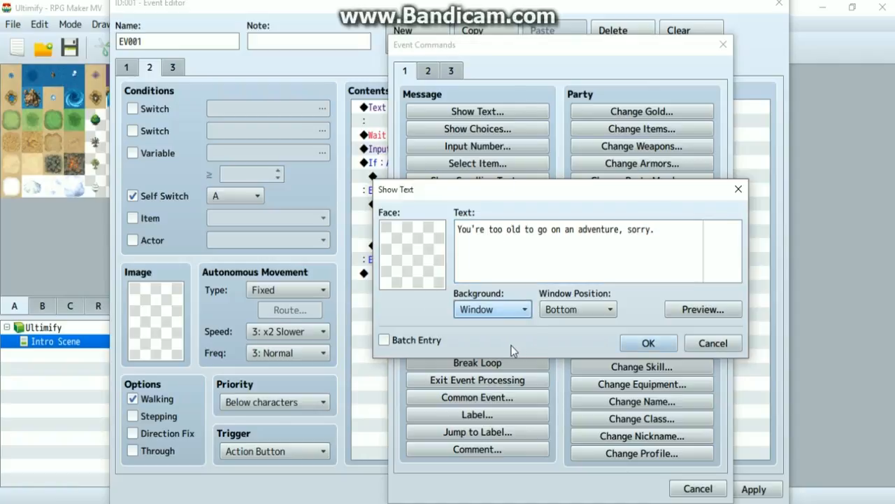
left_click(501, 342)
left_click(578, 310)
left_click(576, 343)
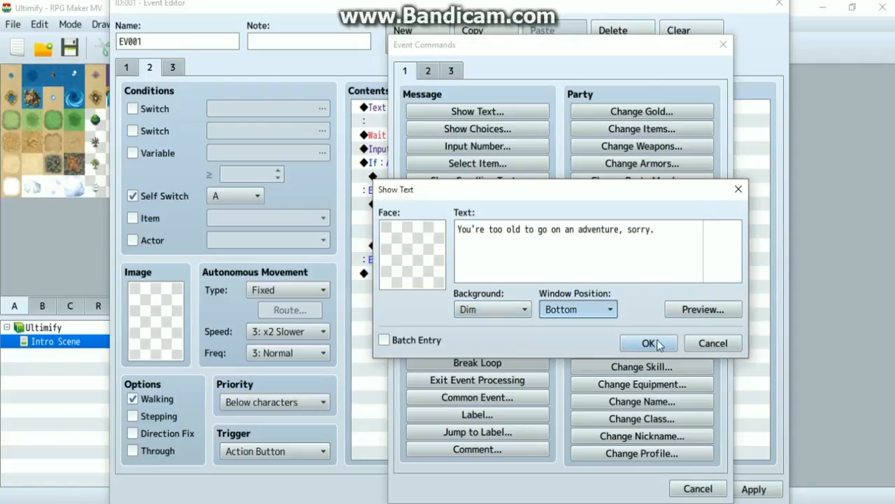
left_click(656, 343)
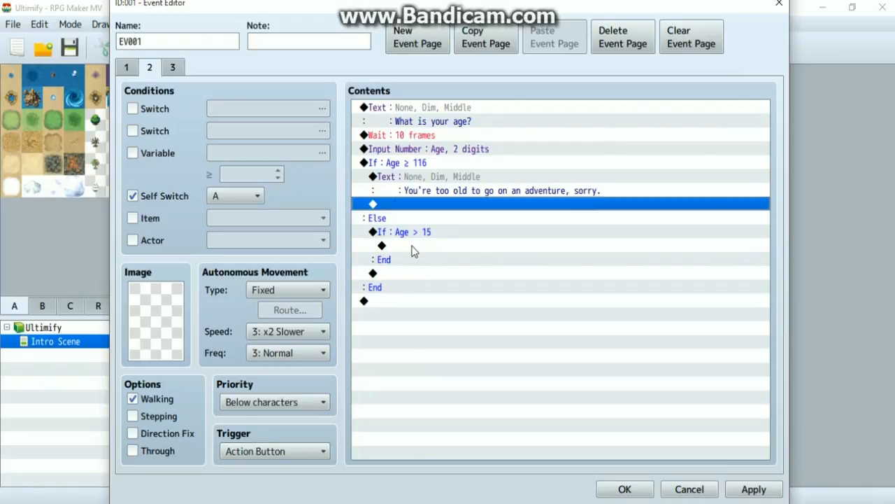
Add an Else branch to the nested Age > 15 conditional.
left_click(403, 235)
double_click(436, 240)
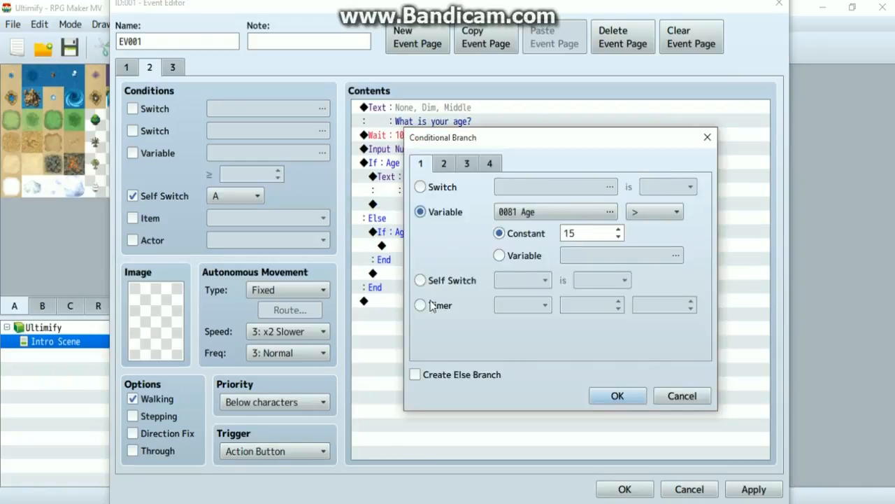
left_click(605, 399)
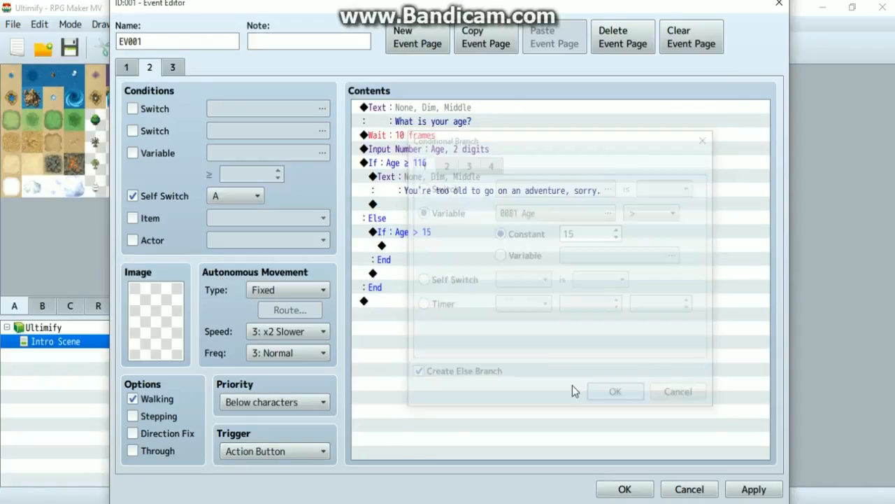
Change the nested Age branch's comparison operator to ≤, keeping the constant 15.
left_click(405, 246)
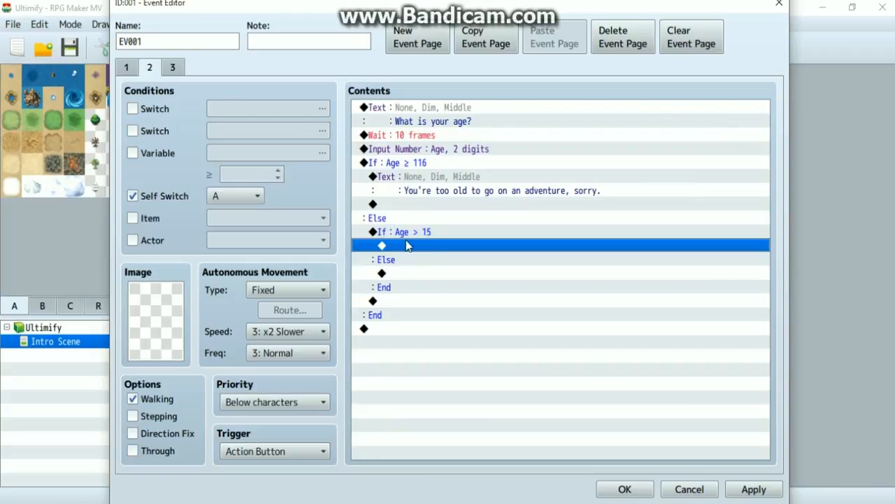
left_click(419, 233)
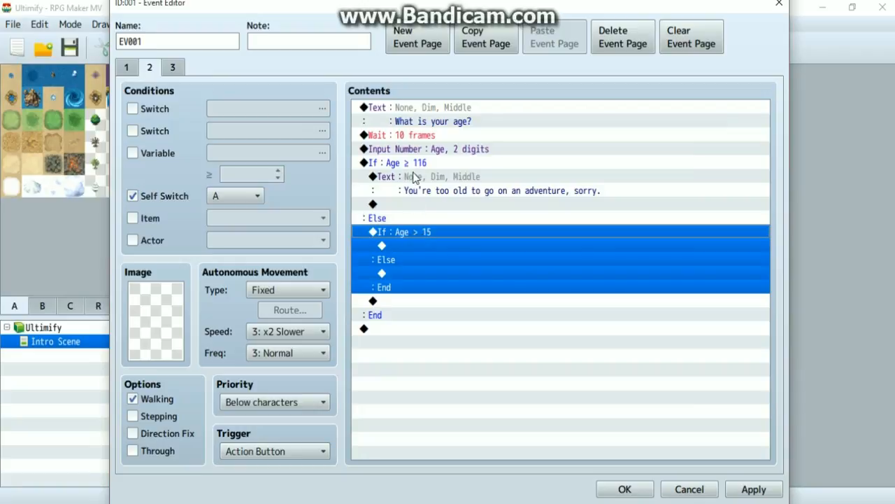
double_click(411, 235)
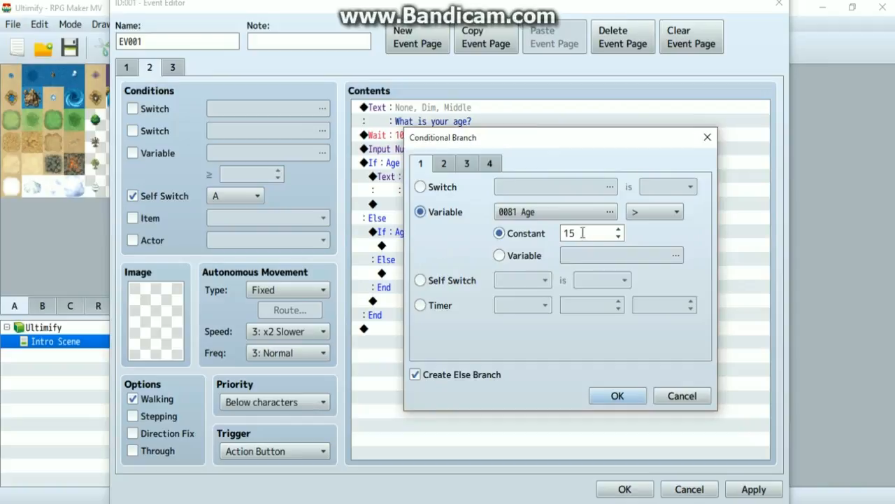
left_click(646, 217)
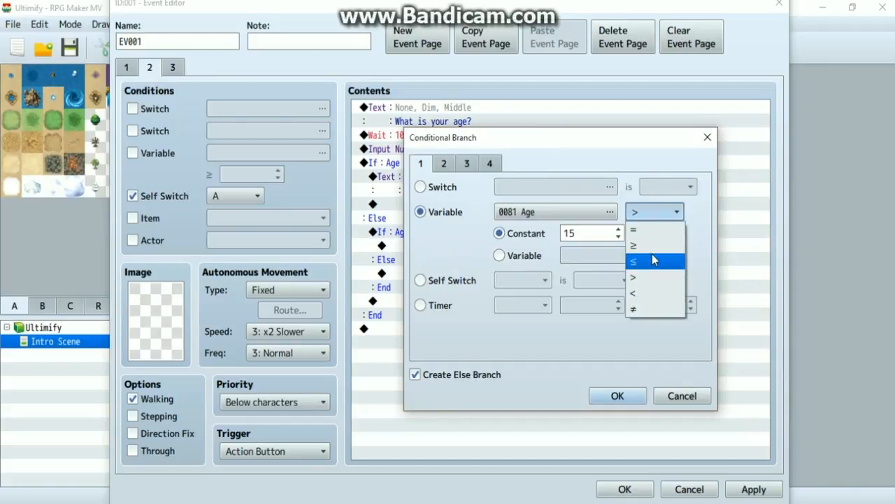
left_click(650, 261)
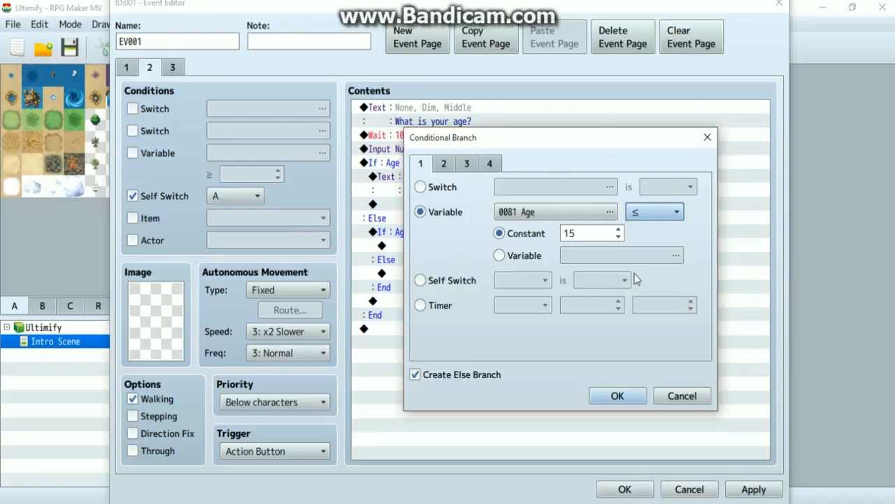
left_click(624, 396)
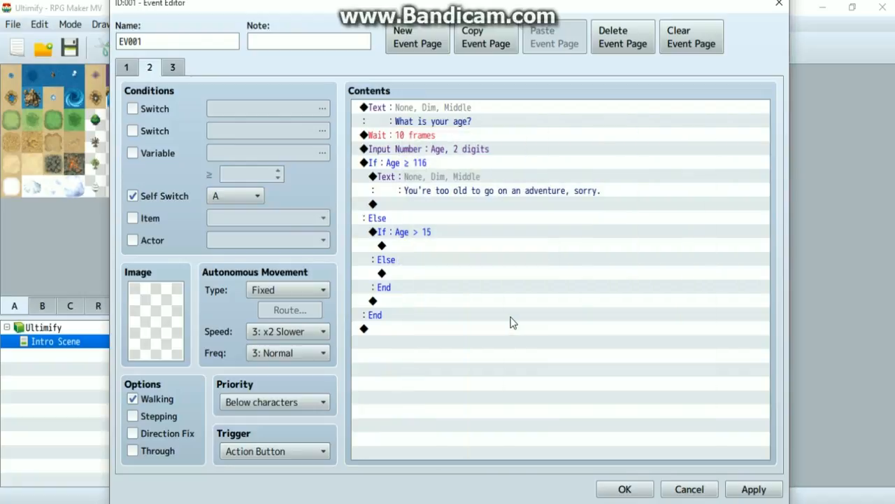
Copy the "You're too old" message into the If section of the nested Age ≤ 15 branch.
left_click(488, 272)
left_click(431, 246)
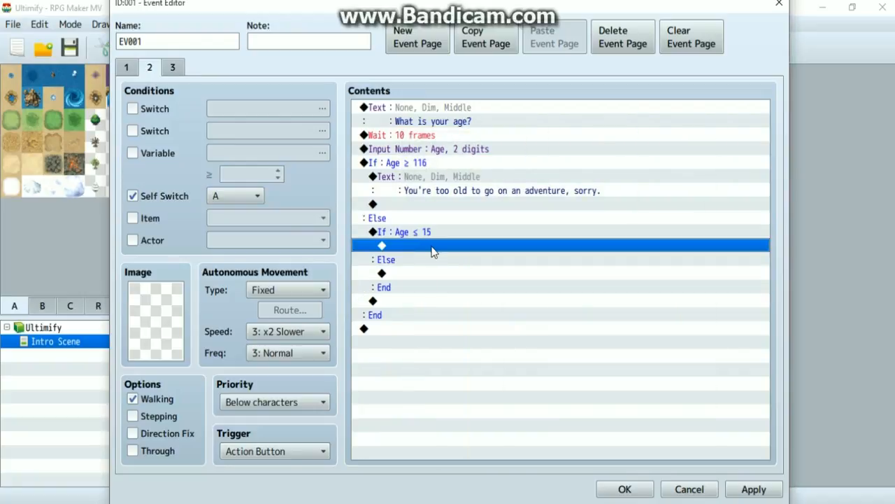
left_click(442, 178)
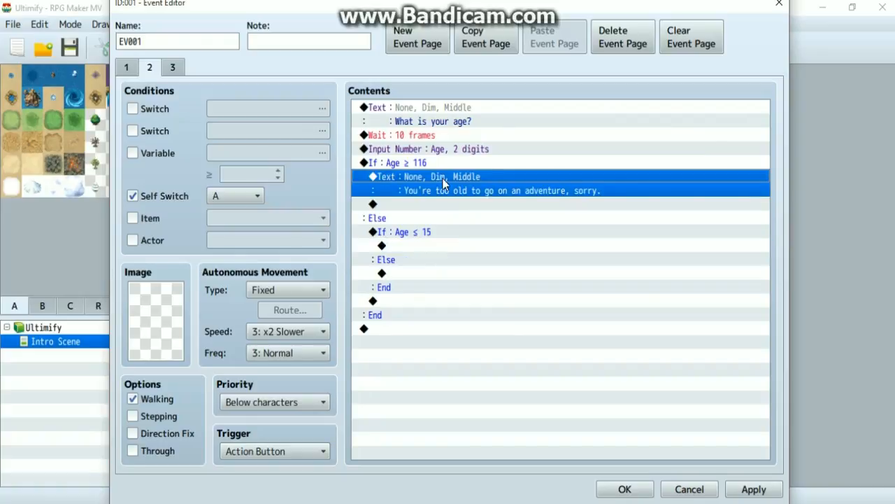
left_click(448, 245)
key("ctrl+v")
left_click(449, 245)
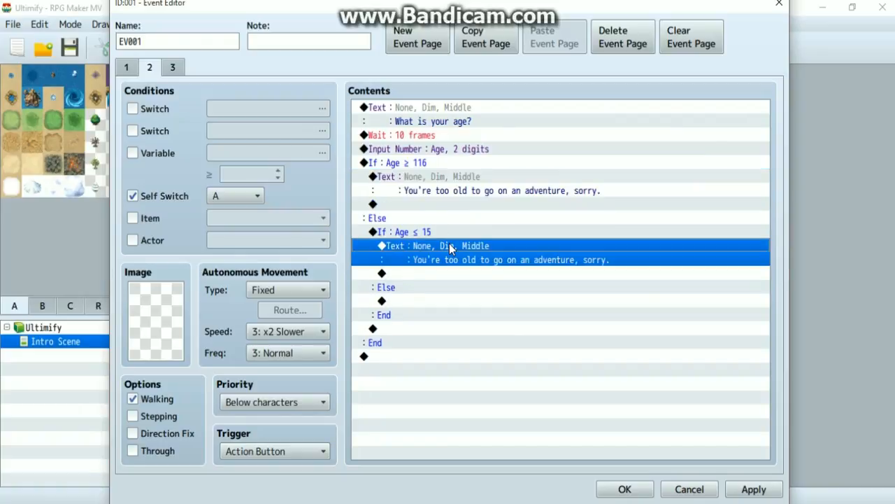
Reword the copied message in the Age ≤ 15 branch to "You're too young to go on an adventure, sorry.".
double_click(449, 245)
key("Left")
key("Left")
key("Left")
key("Left")
key("Left")
key("Left")
key("Left")
key("Left")
key("Left")
key("Left")
key("Left")
key("Left")
key("Left")
key("Left")
key("Left")
key("Left")
key("Left")
key("Left")
key("Left")
key("Left")
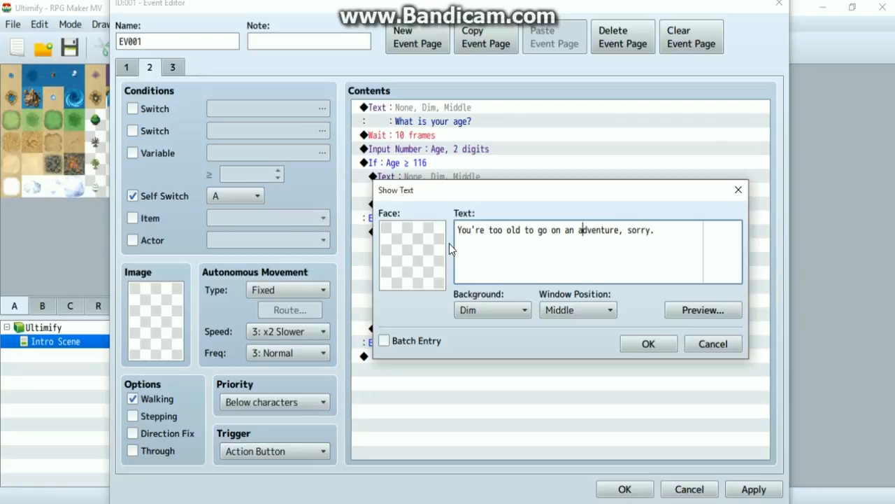
key("Right")
key("Right")
key("shift+Left")
key("shift+Left")
key("shift+Left")
type("young")
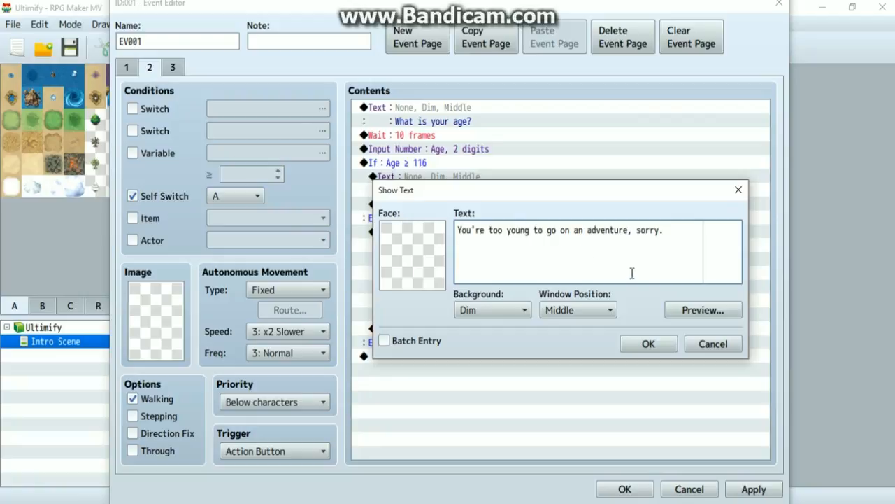
left_click(649, 345)
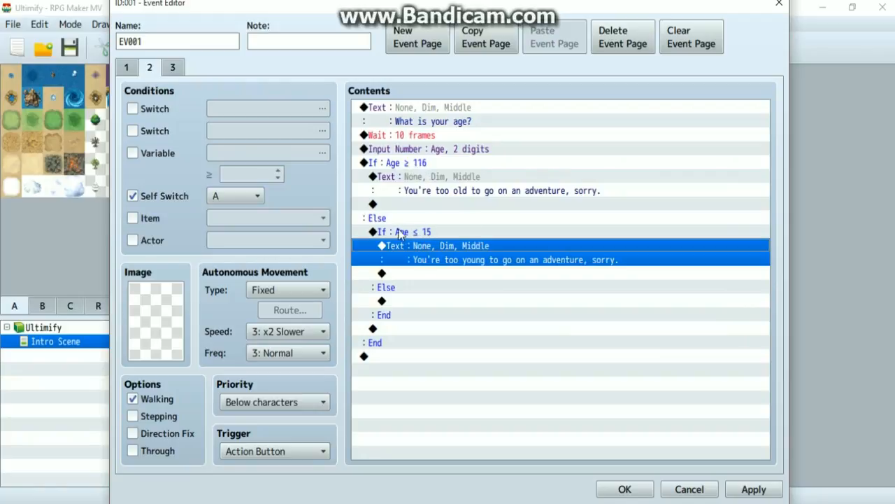
left_click(413, 302)
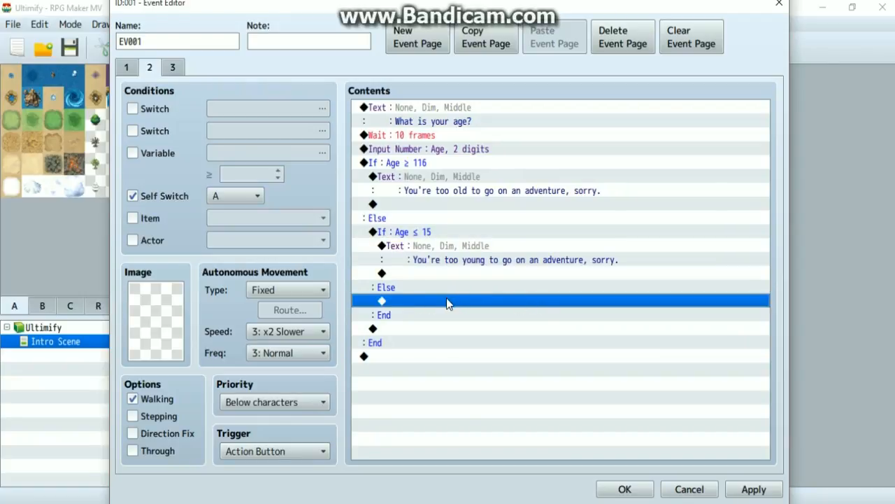
double_click(448, 301)
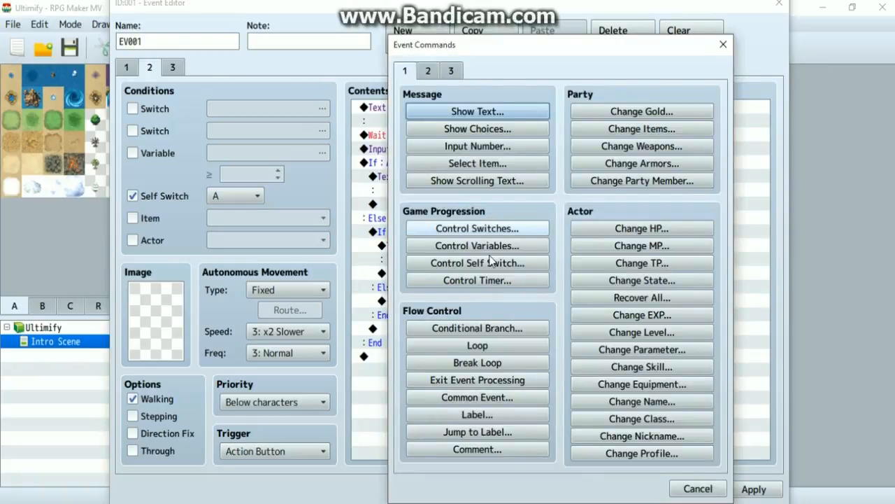
left_click(486, 246)
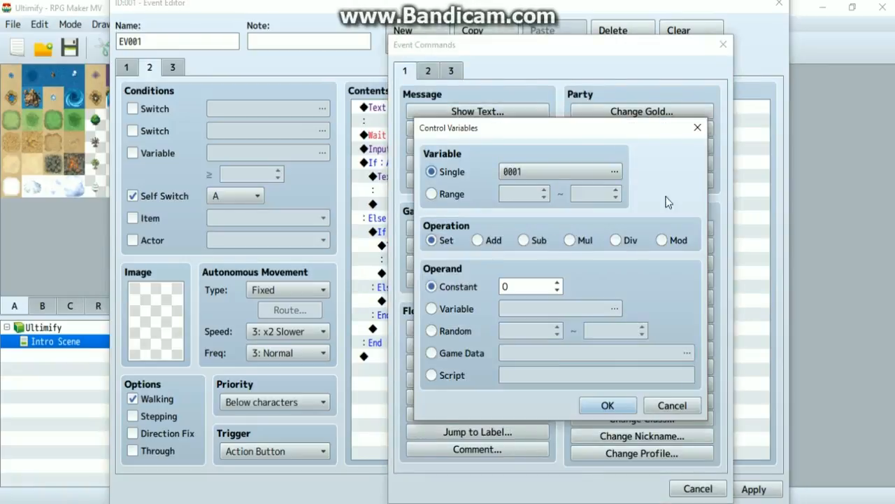
left_click(698, 128)
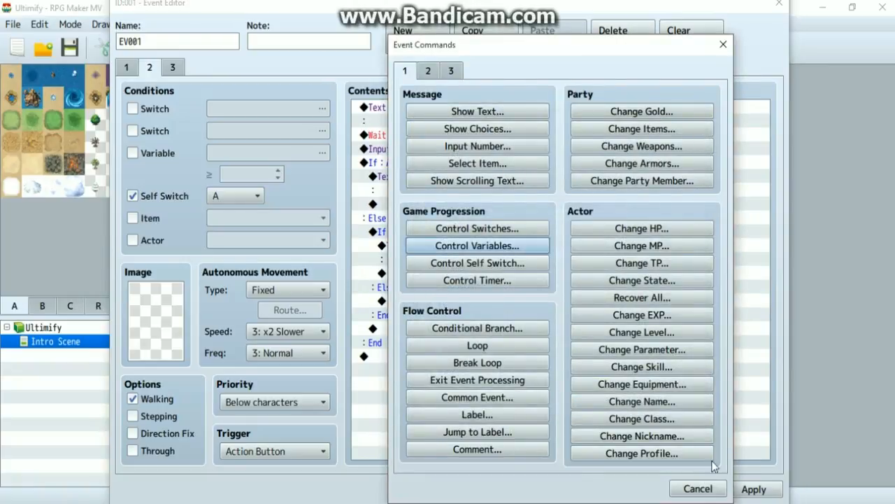
key("Escape")
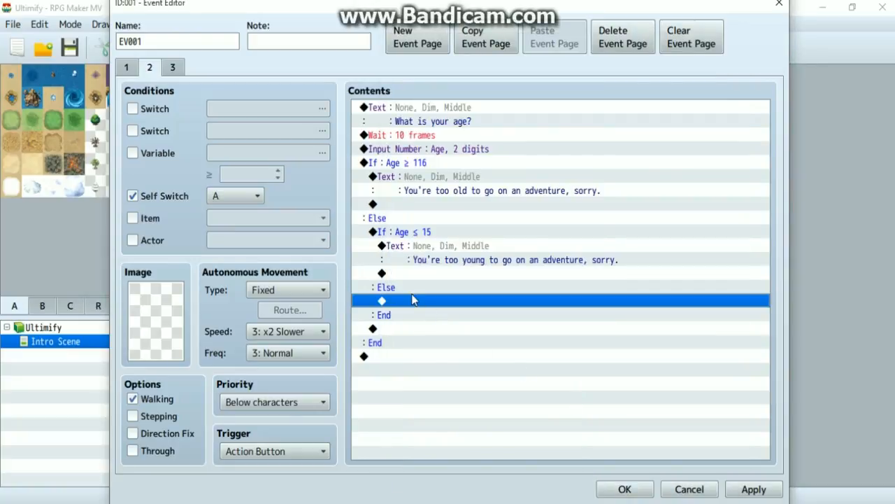
Insert a Loop command at the start of the event contents, above the "What is your age?" text.
left_click(406, 149)
left_click(394, 112)
right_click(410, 110)
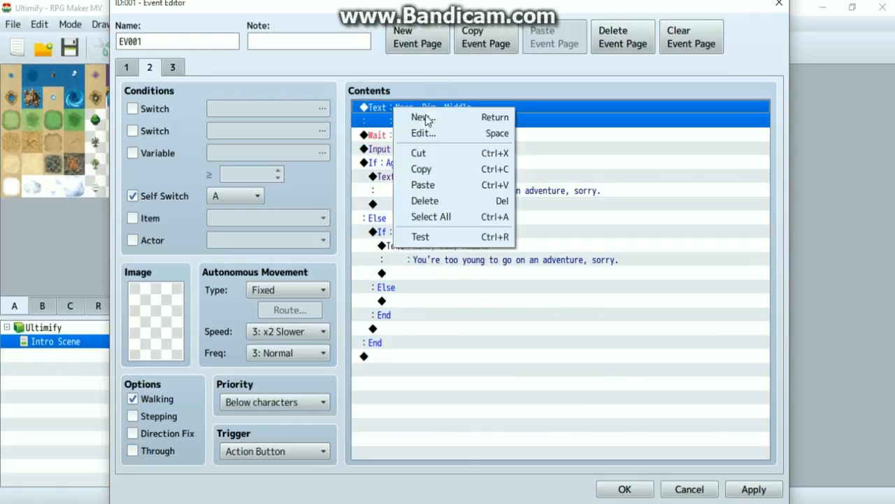
key("Escape")
double_click(536, 330)
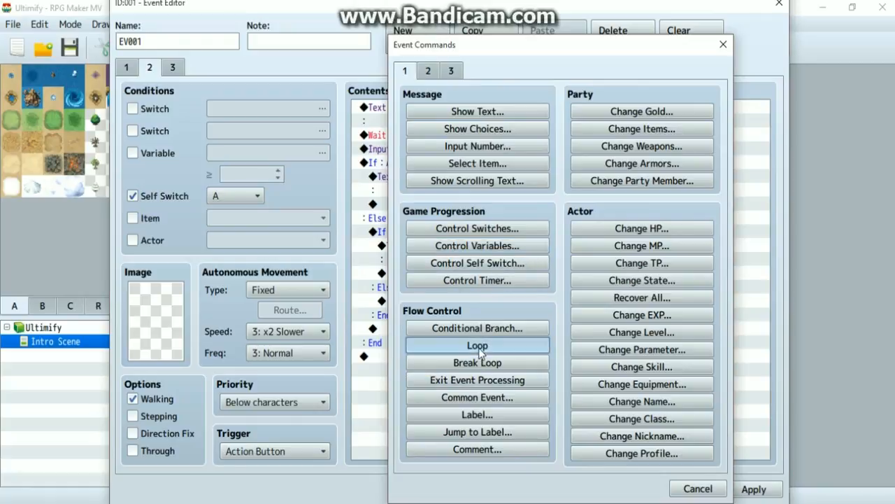
left_click(478, 345)
Copy all the age commands, from the "What is your age?" text through the outer branch's End, into the loop.
left_click(417, 148)
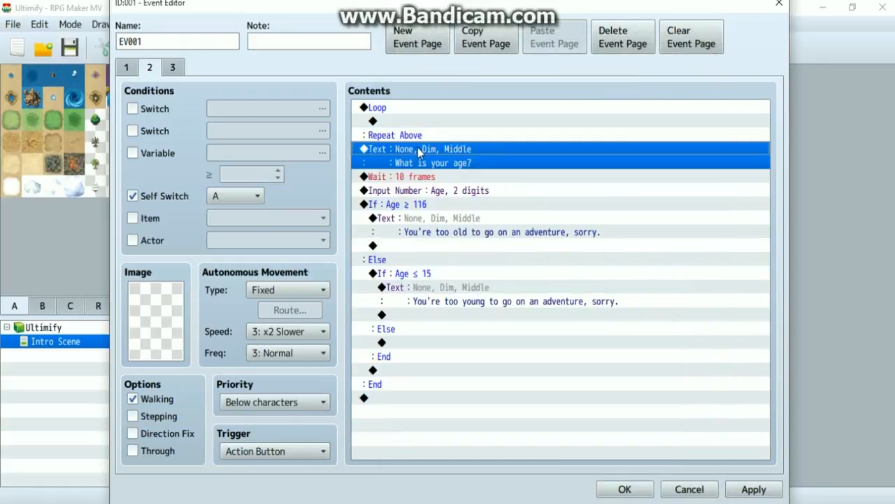
key("shift+Down")
key("shift+Down")
key("shift+Down")
key("shift+Down")
key("shift+Down")
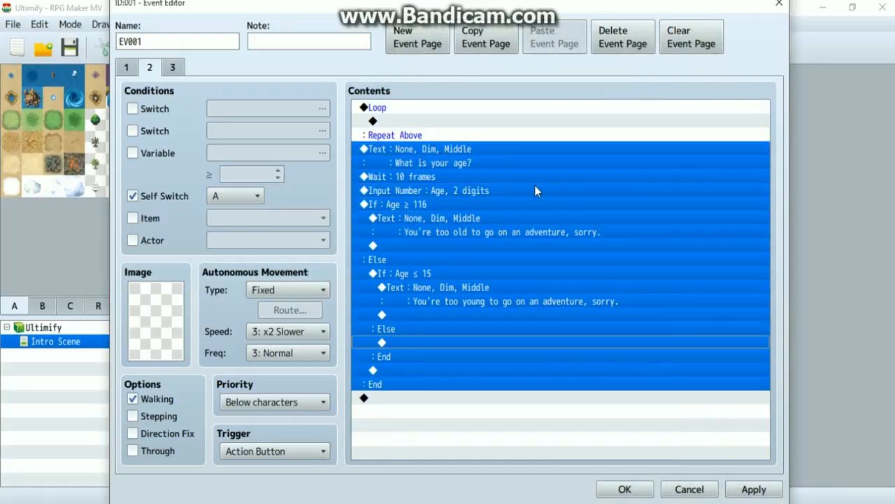
left_click(443, 133)
left_click(438, 122)
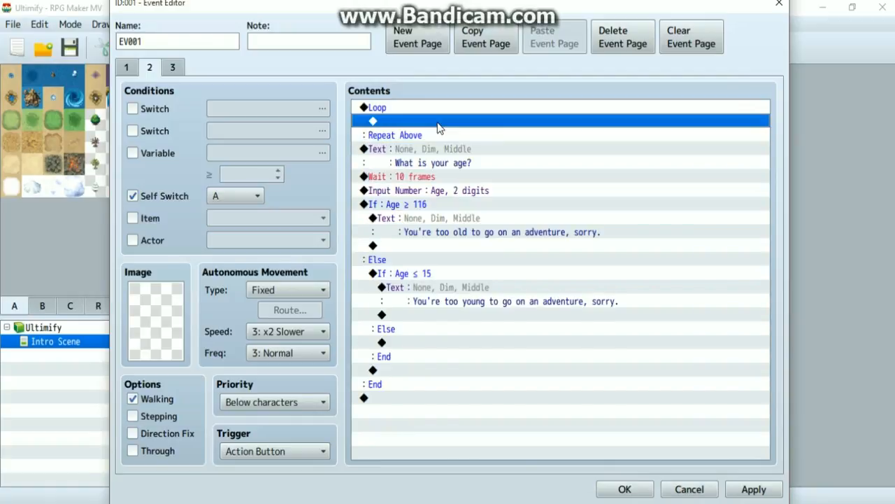
key("ctrl+v")
Delete the original age text, wait, number input and conditional branch left below the loop.
left_click(438, 397)
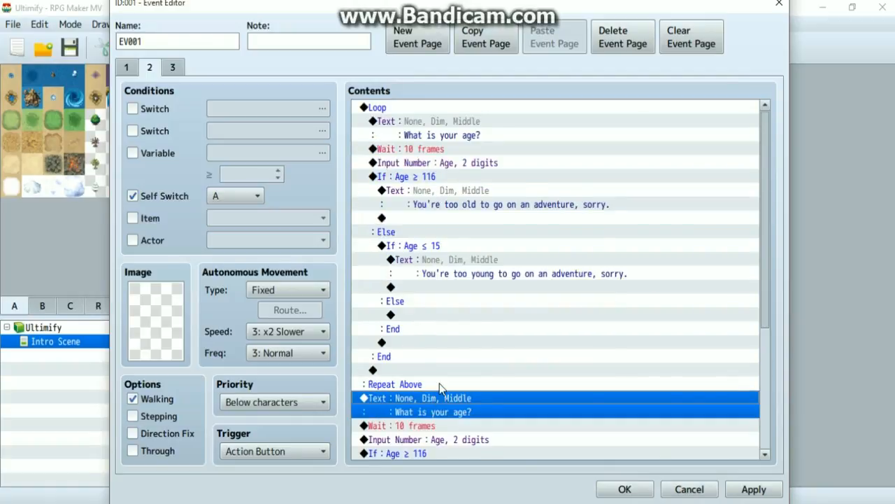
key("Delete")
key("Delete")
key("Delete")
key("Delete")
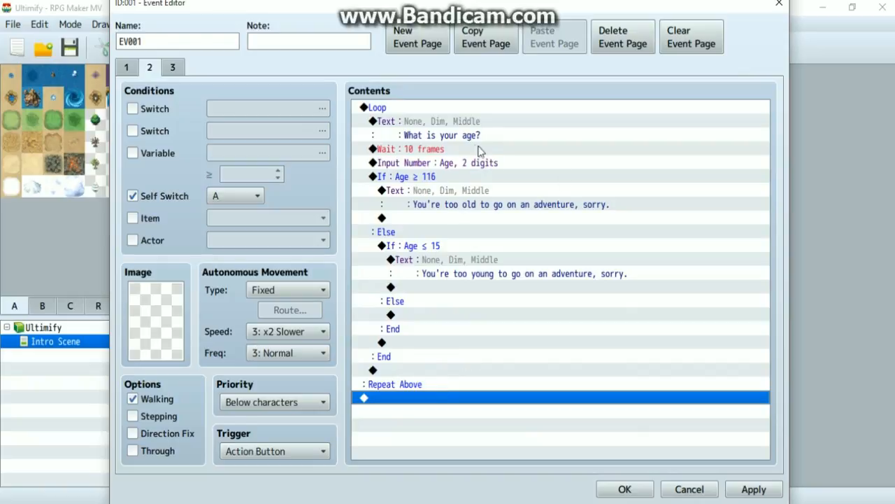
left_click(441, 133)
left_click(432, 178)
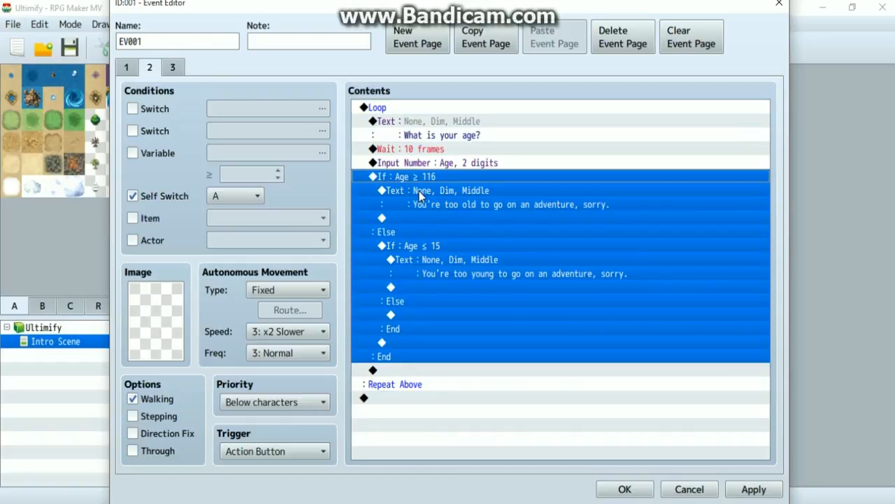
left_click(445, 245)
left_click(443, 235)
left_click(433, 249)
left_click(432, 180)
left_click(436, 236)
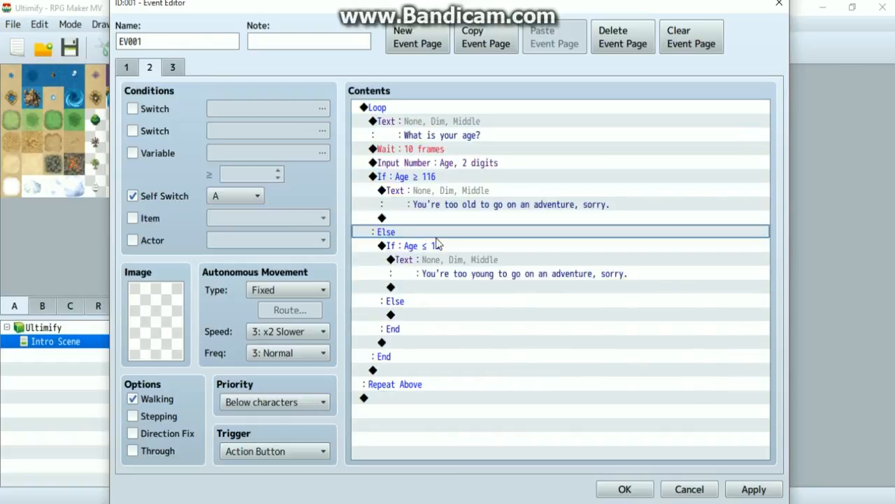
Review the age commands inside the loop, including the variable and digits settings of the Age number input.
left_click(422, 179)
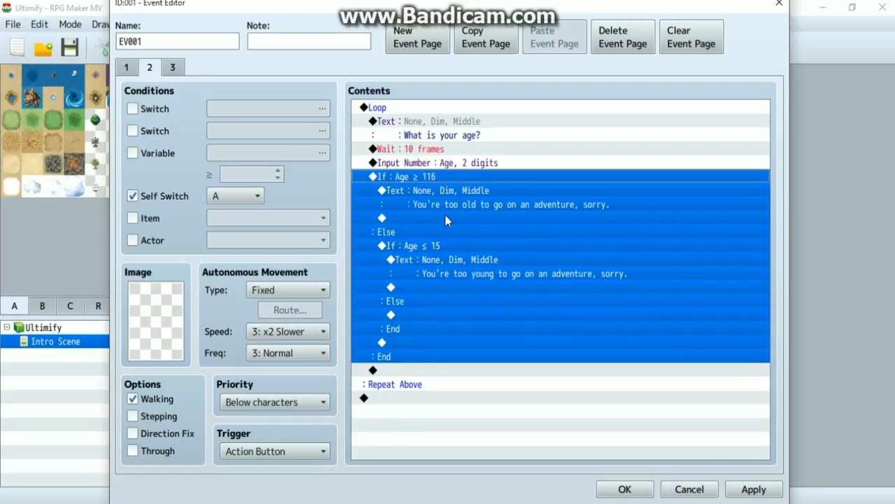
left_click(430, 250)
left_click(423, 316)
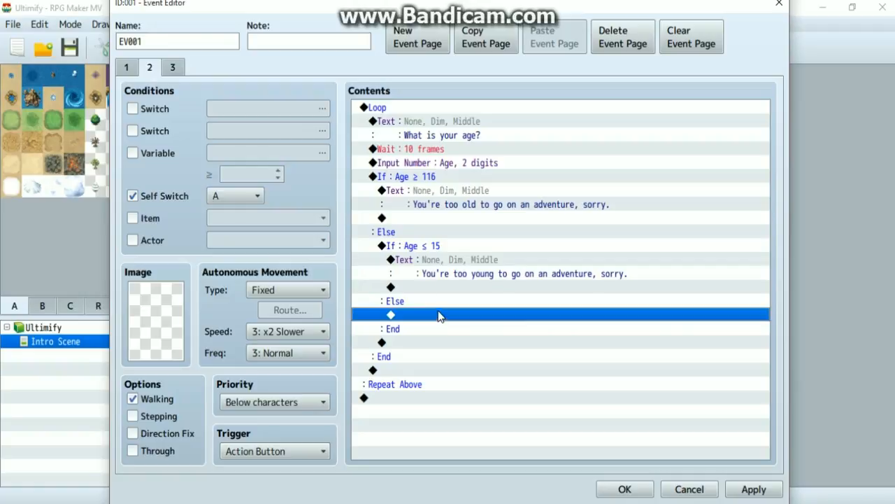
left_click(421, 162)
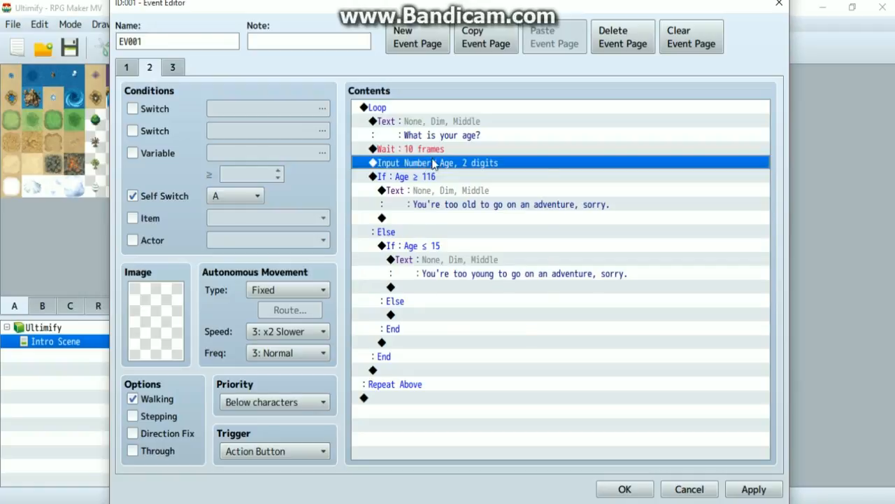
right_click(421, 163)
left_click(455, 184)
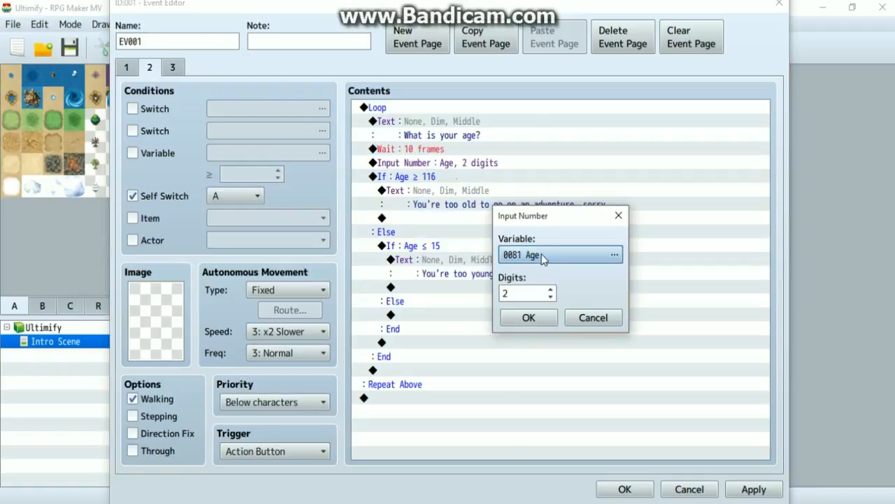
left_click(528, 318)
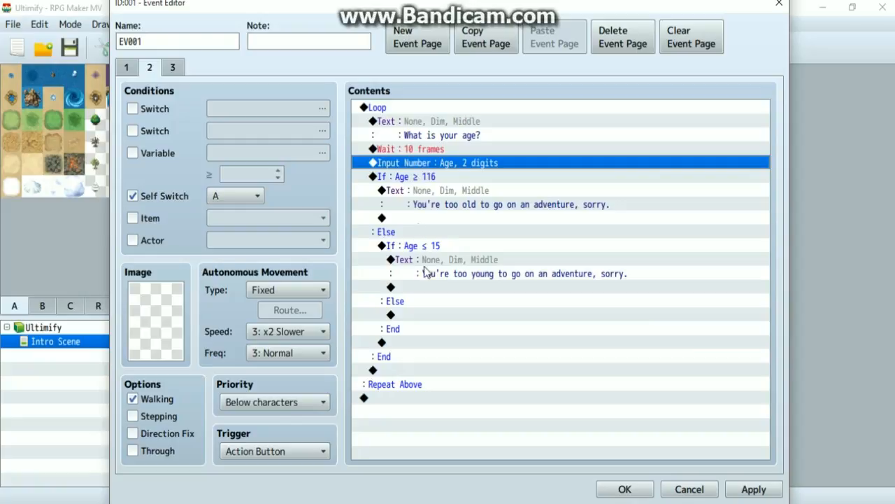
Change the nested too-young branch's condition so it triggers when Age is < 15.
left_click(421, 314)
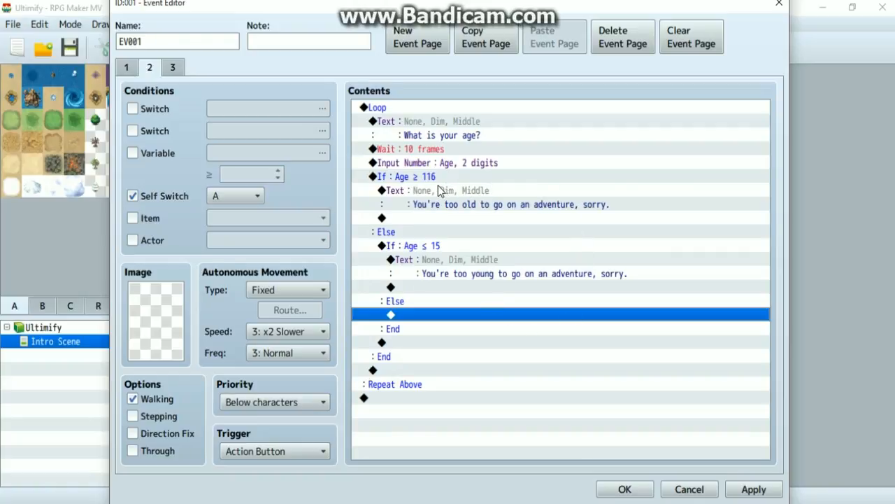
left_click(440, 247)
double_click(500, 276)
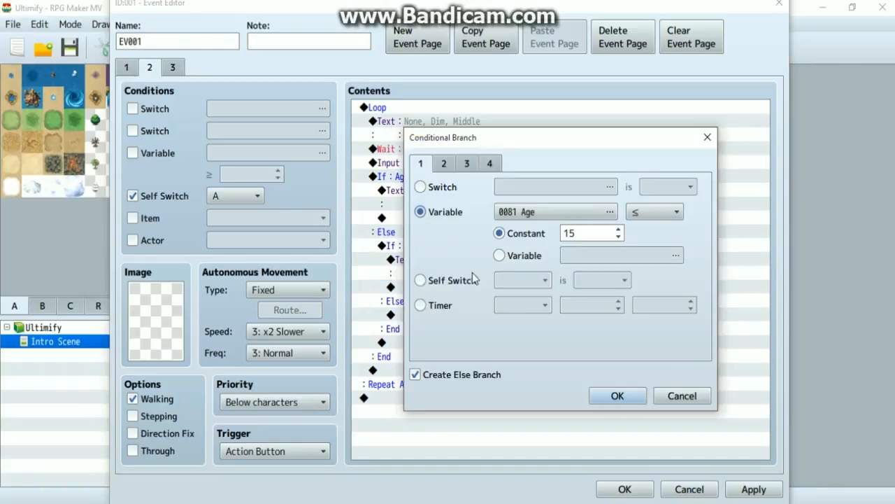
left_click(657, 217)
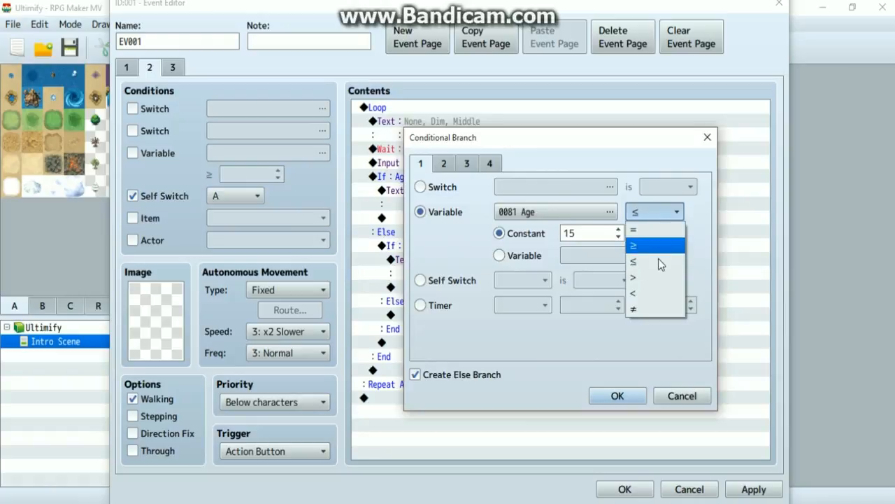
left_click(652, 291)
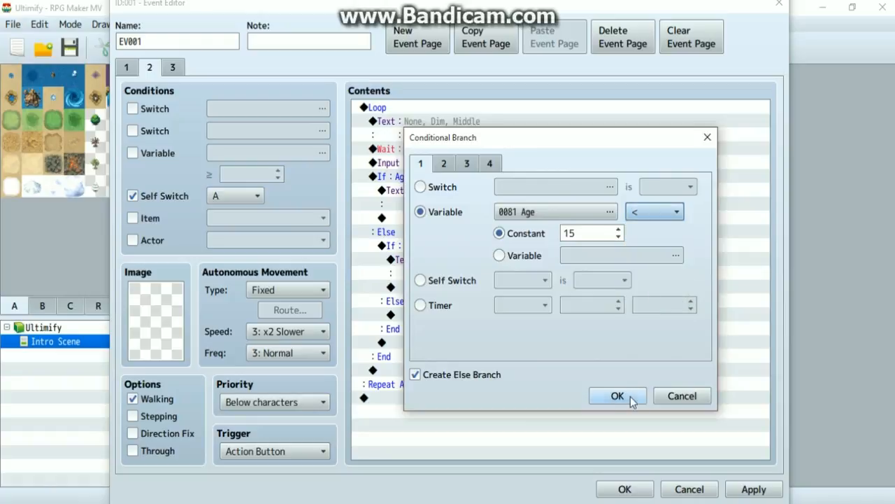
left_click(620, 396)
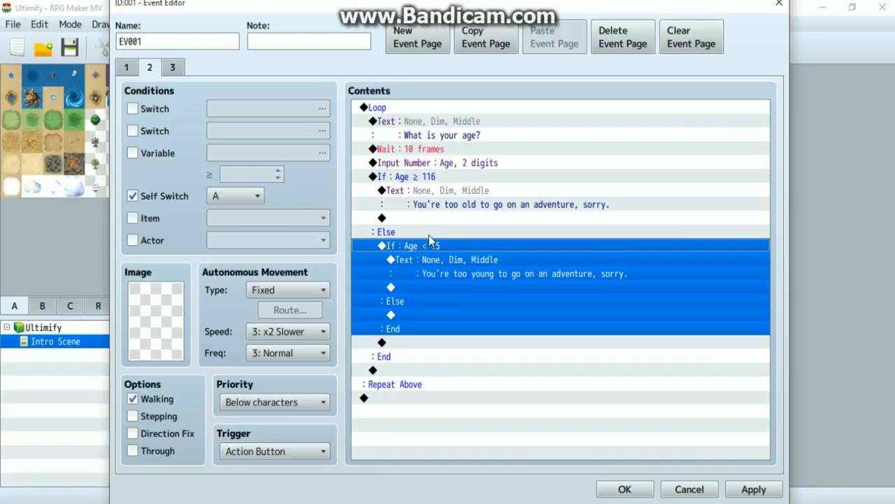
Add a Break Loop command in the Else section of the nested Age < 15 branch.
left_click(443, 315)
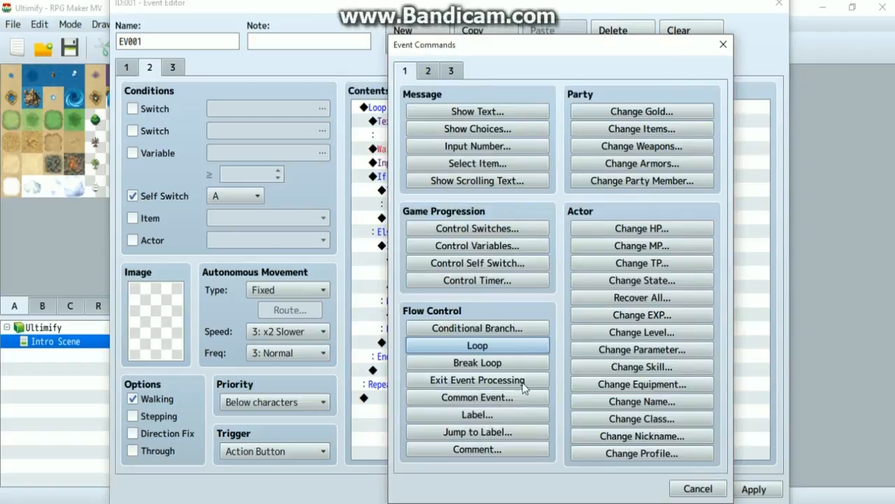
left_click(449, 362)
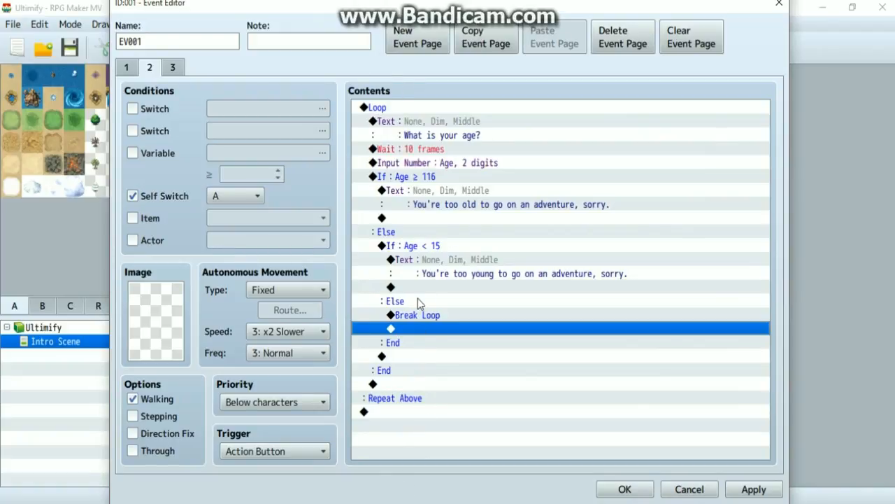
left_click(414, 412)
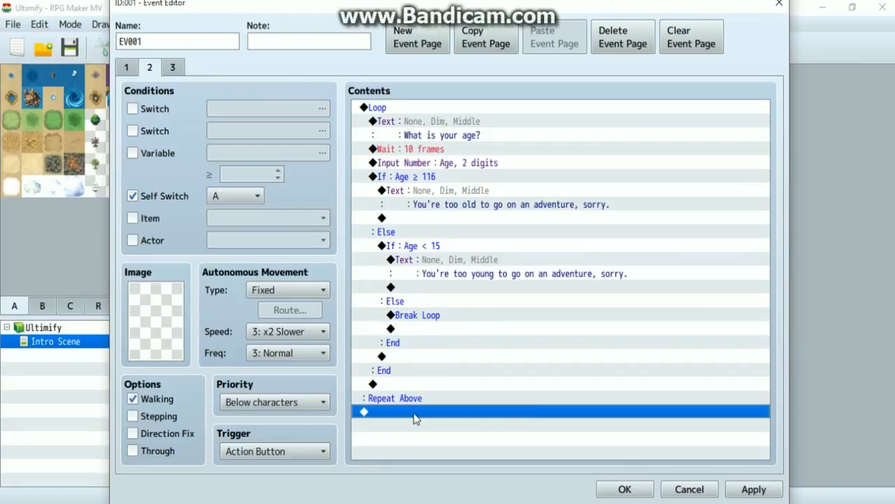
left_click(427, 331)
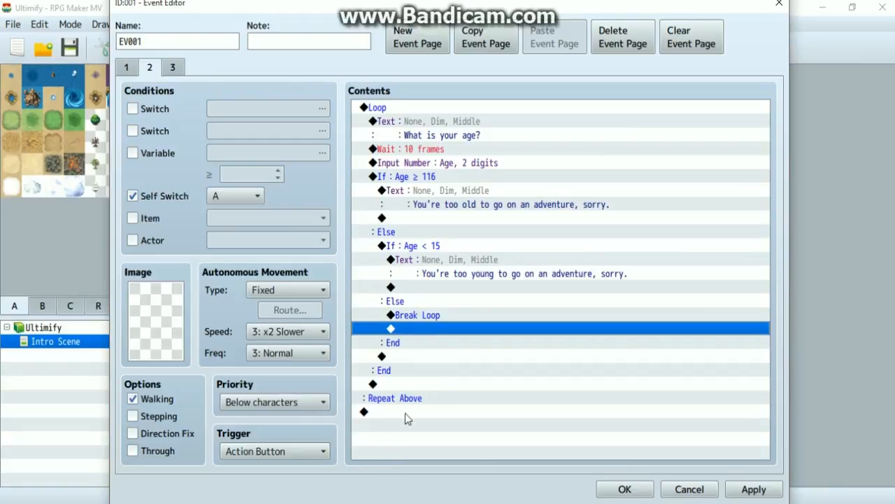
Add a Control Self Switch command after the loop that turns self switch B ON.
left_click(405, 413)
double_click(534, 371)
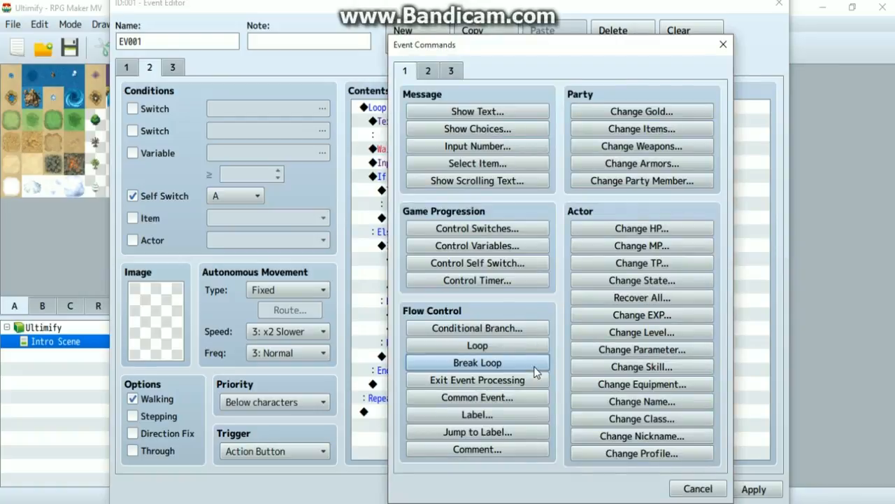
left_click(473, 263)
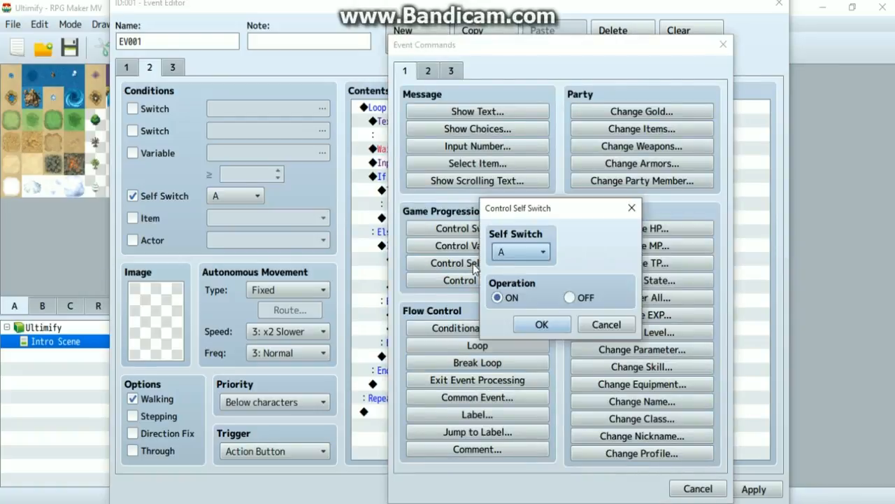
left_click(526, 251)
left_click(522, 269)
left_click(514, 252)
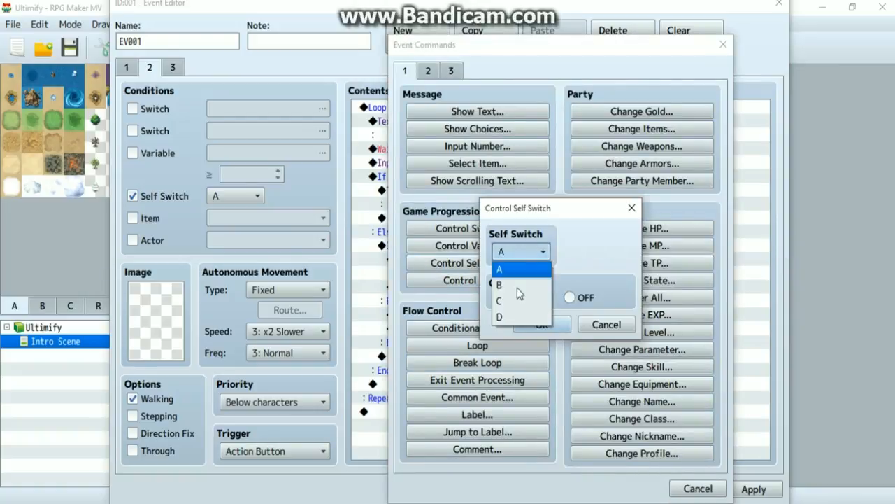
left_click(517, 285)
left_click(545, 322)
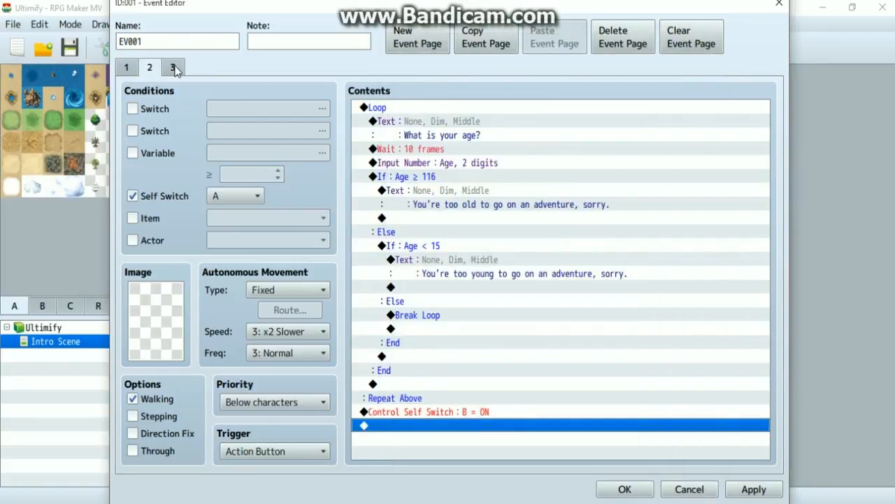
Set the Self Switch condition of event page 3 to B.
left_click(173, 68)
left_click(235, 197)
left_click(247, 226)
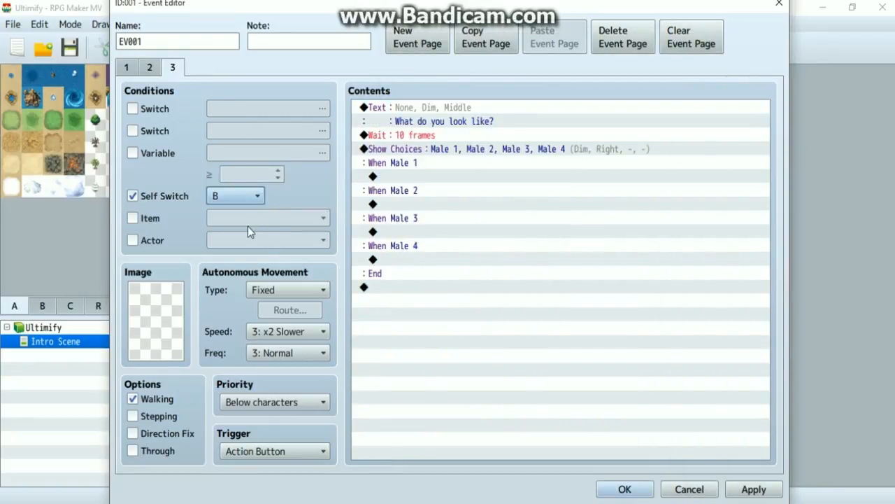
left_click(431, 150)
right_click(431, 149)
left_click(468, 174)
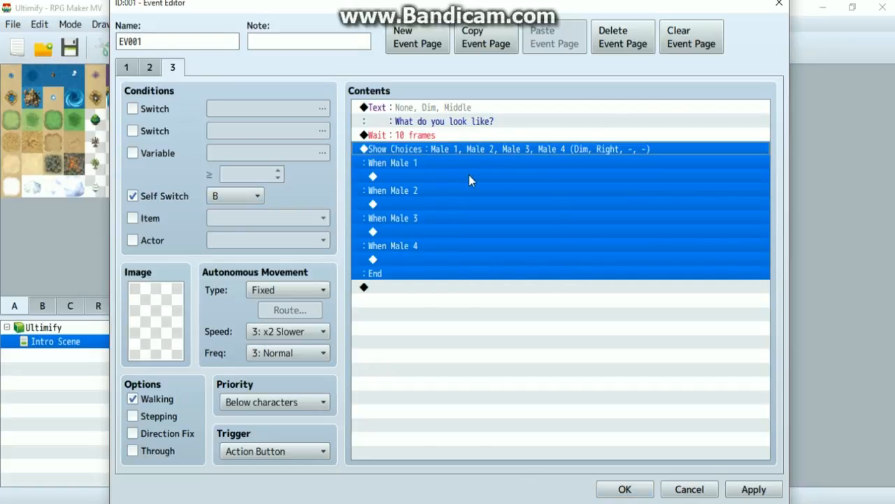
left_click(680, 176)
Insert a conditional branch above the Show Choices command that checks whether switch 0081 Gender: Male is ON.
double_click(471, 297)
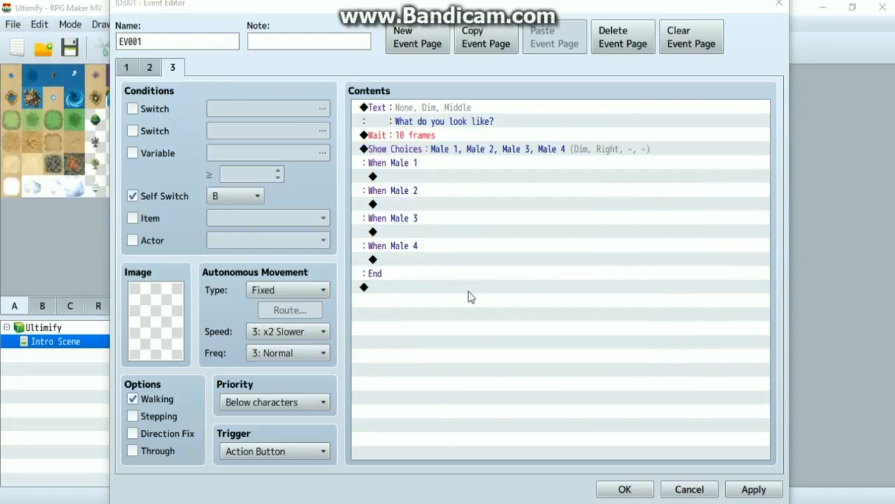
left_click(466, 328)
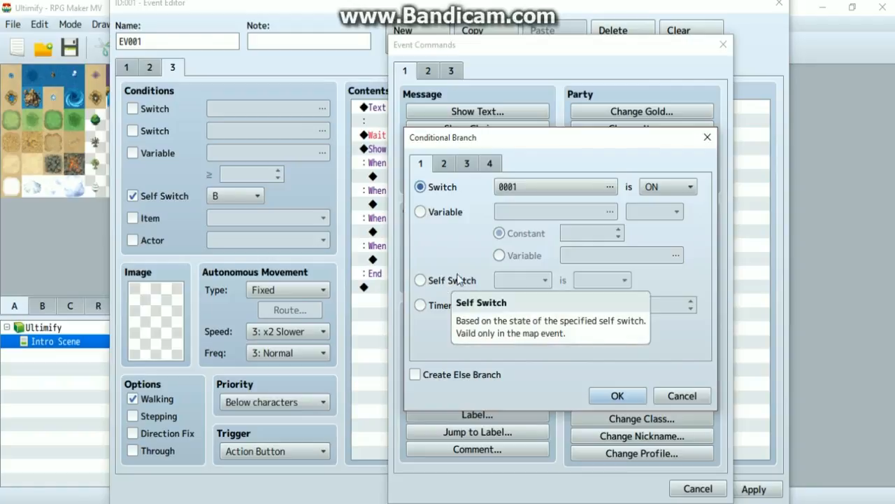
left_click(564, 187)
left_click(598, 124)
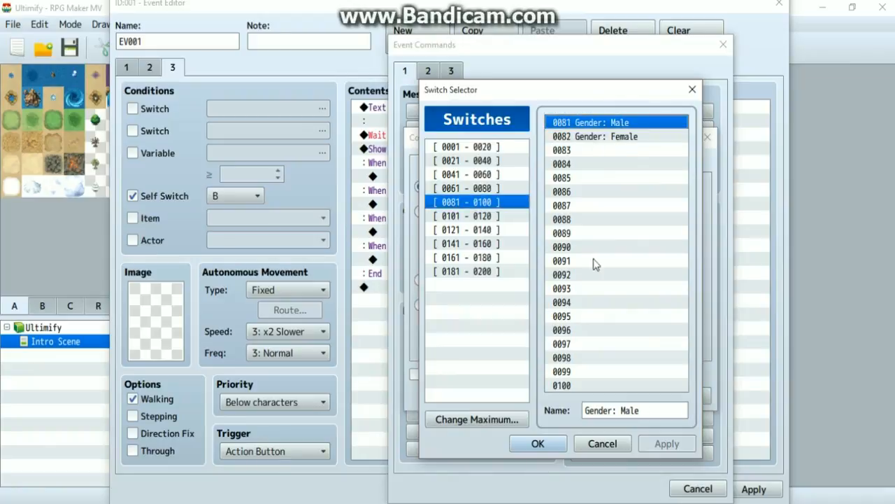
left_click(536, 443)
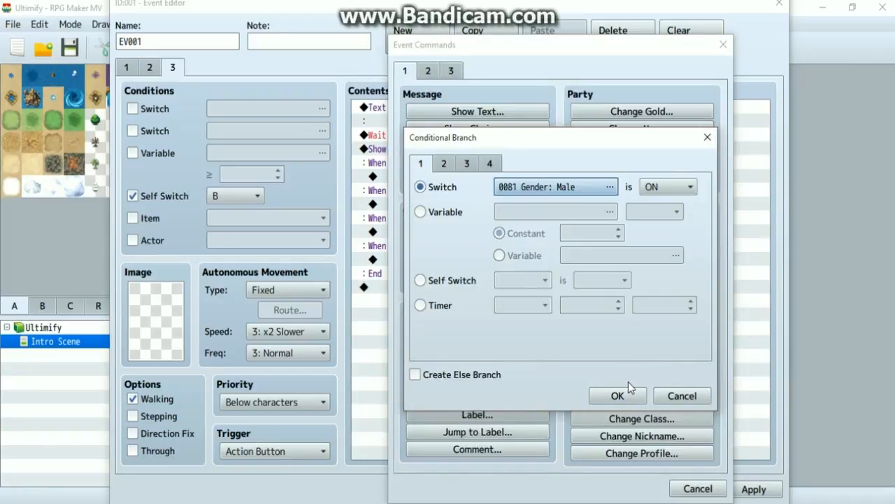
left_click(628, 399)
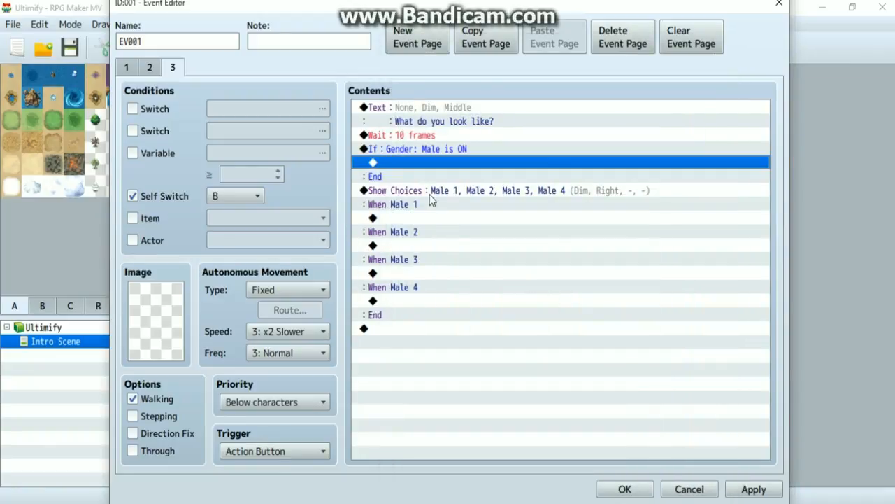
Move the Male 1 to Male 4 Show Choices block inside the Gender: Male branch.
left_click(429, 191)
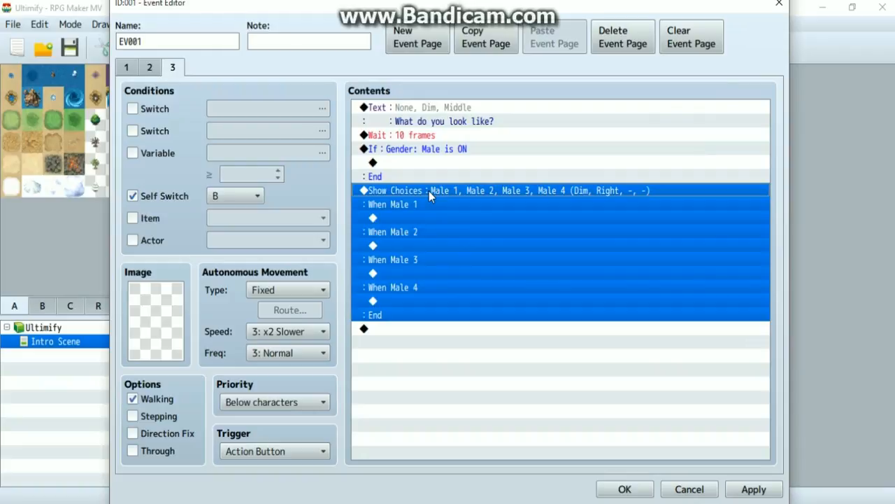
key("Delete")
key("Up")
key("Up")
key("ctrl+v")
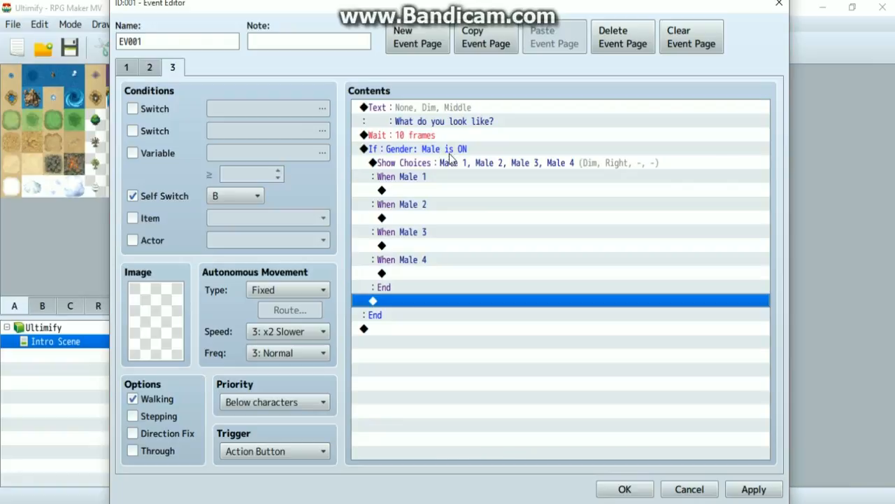
Duplicate the whole Gender: Male branch below the original and set the copy's condition to Gender: Female is ON.
left_click(428, 165)
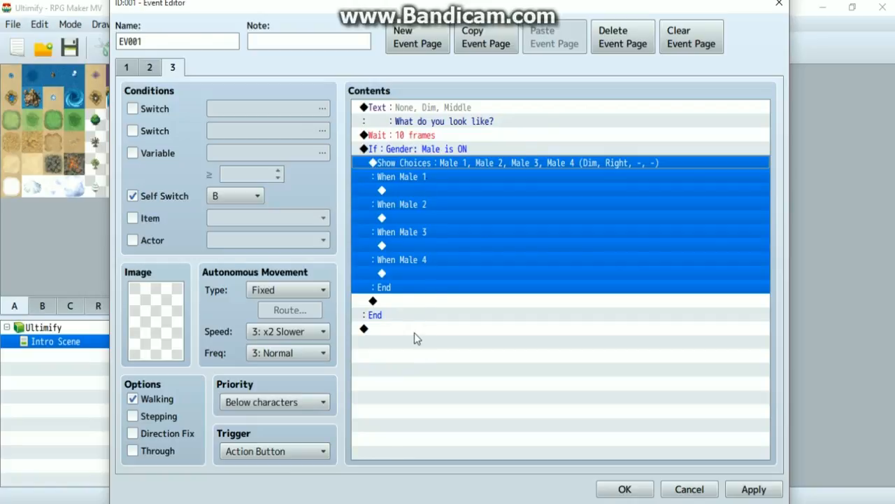
left_click(415, 330)
left_click(416, 148)
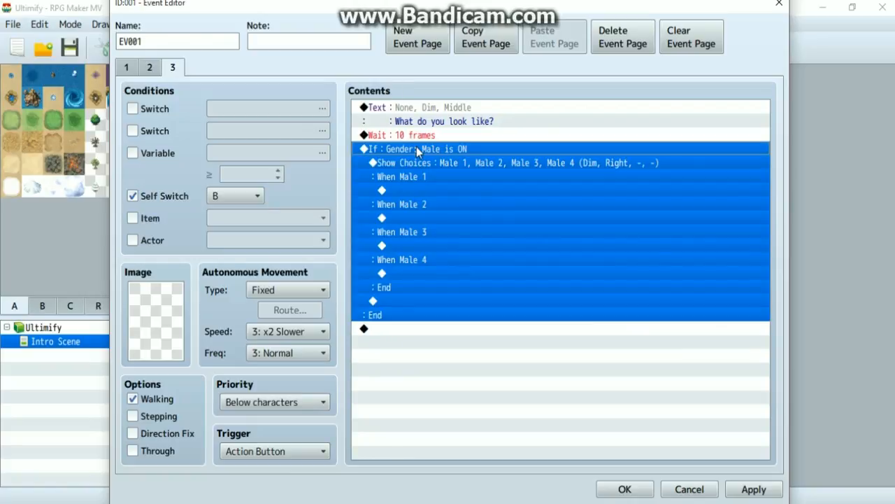
key("ctrl+v")
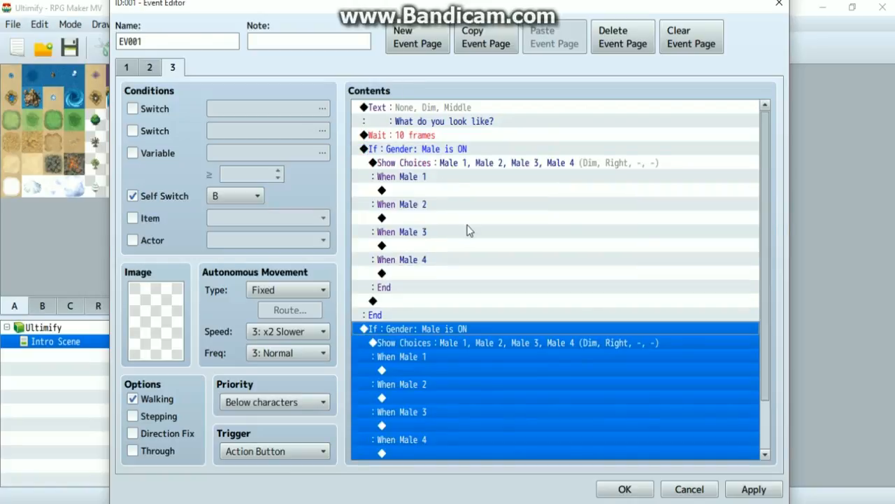
Rename the four choices in the Gender: Female branch to Female 1, Female 2, Female 3 and Female 4.
double_click(471, 228)
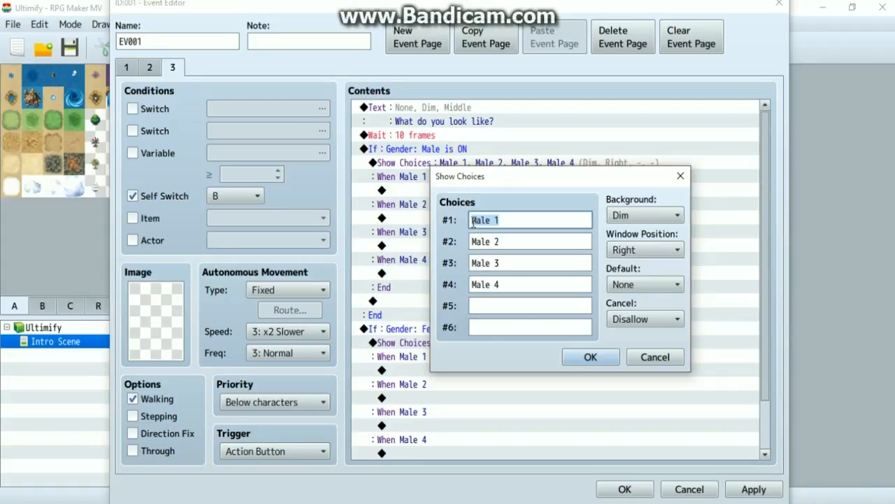
key("End")
type("Fe")
key("Delete")
type("m")
key("End")
key("shift+Home")
key("ctrl+c")
left_click(482, 242)
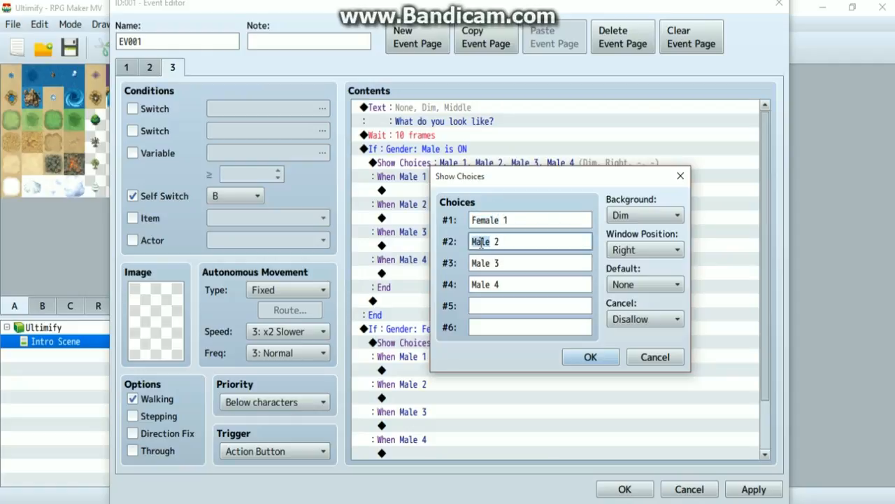
key("ctrl+v")
left_click(477, 263)
double_click(478, 263)
key("ctrl+v")
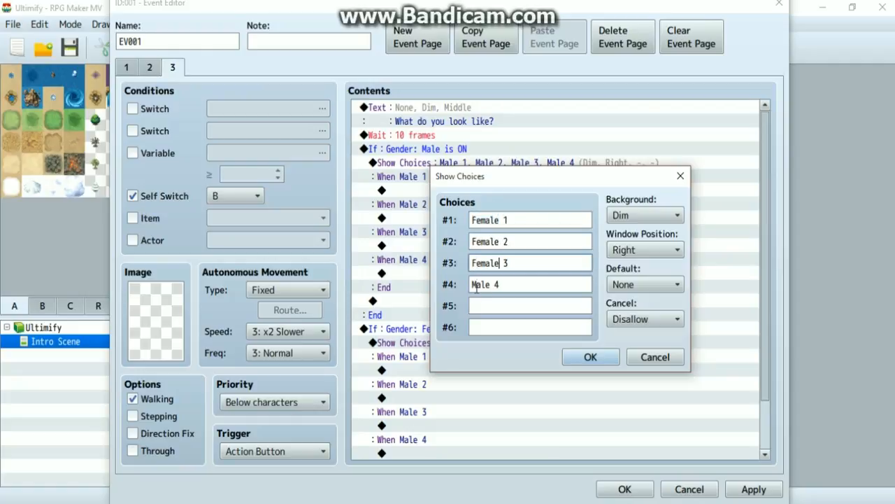
double_click(477, 285)
key("ctrl+v")
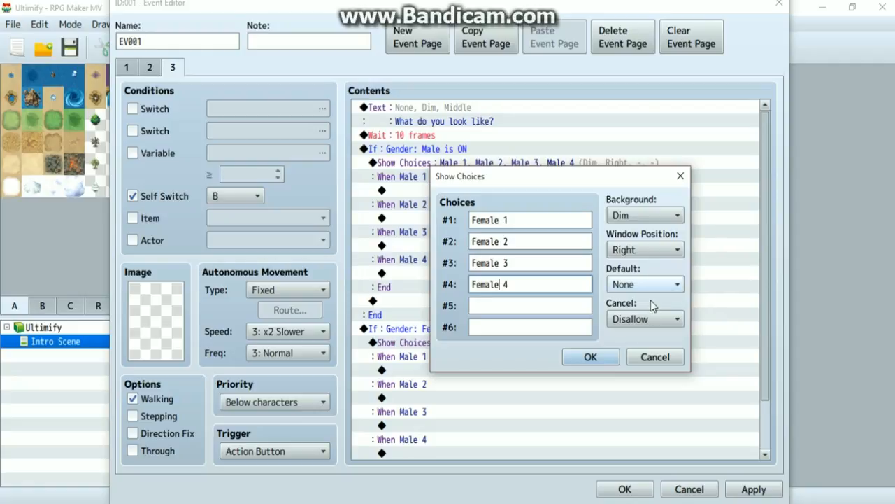
left_click(591, 357)
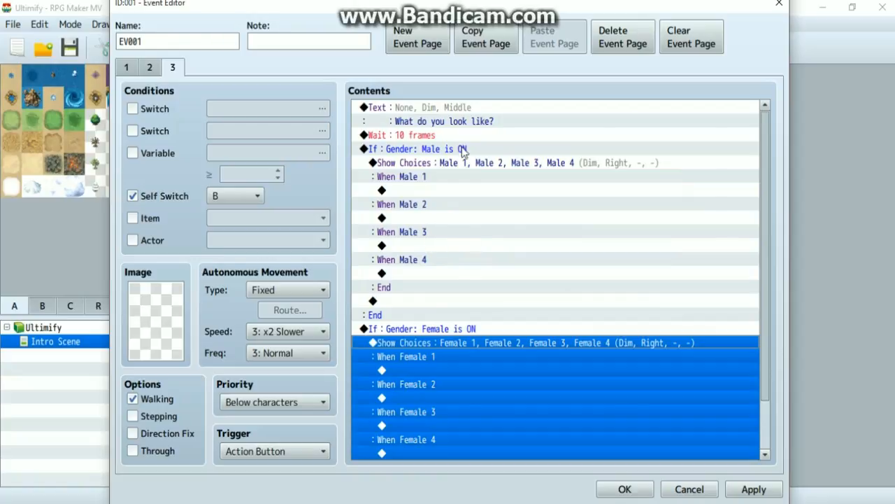
left_click(418, 190)
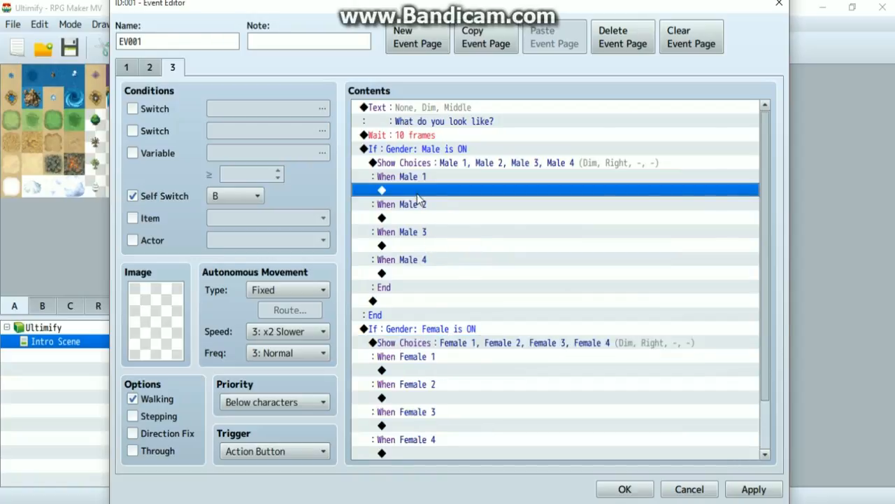
double_click(417, 193)
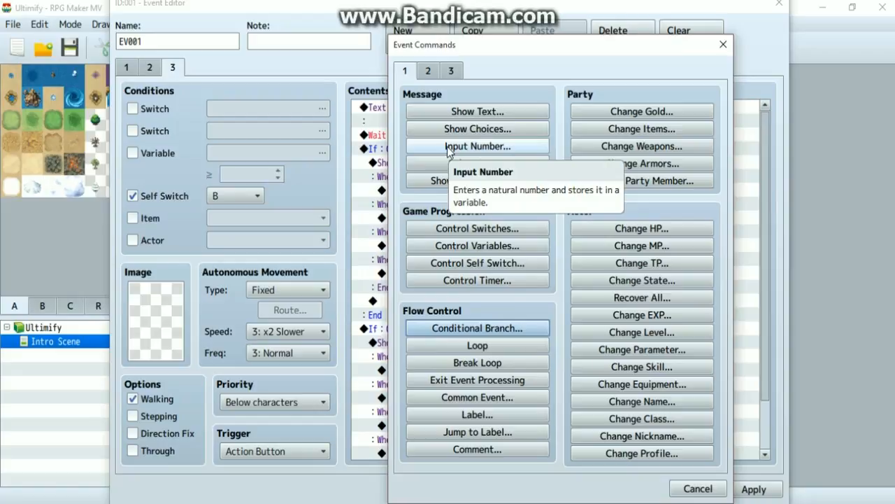
left_click(451, 72)
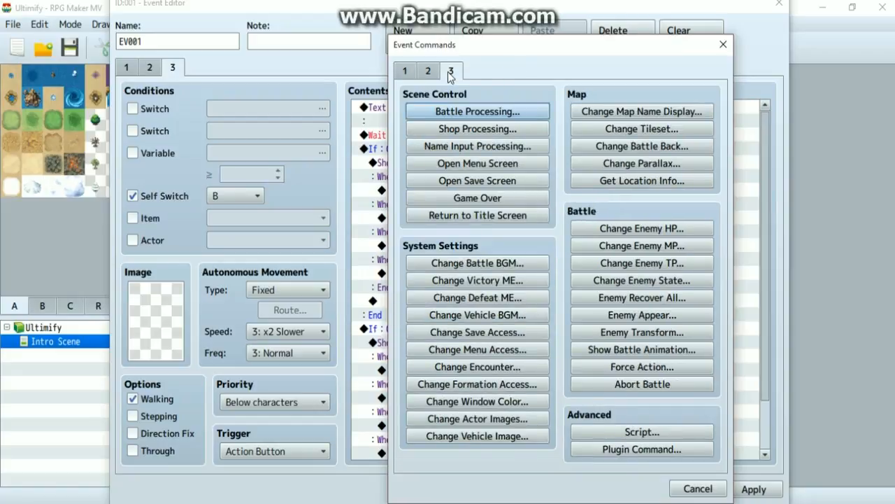
left_click(427, 72)
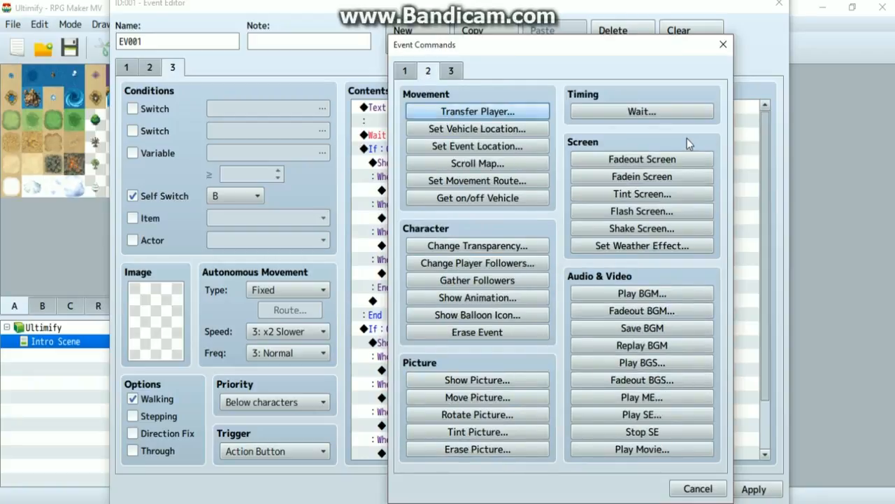
left_click(487, 380)
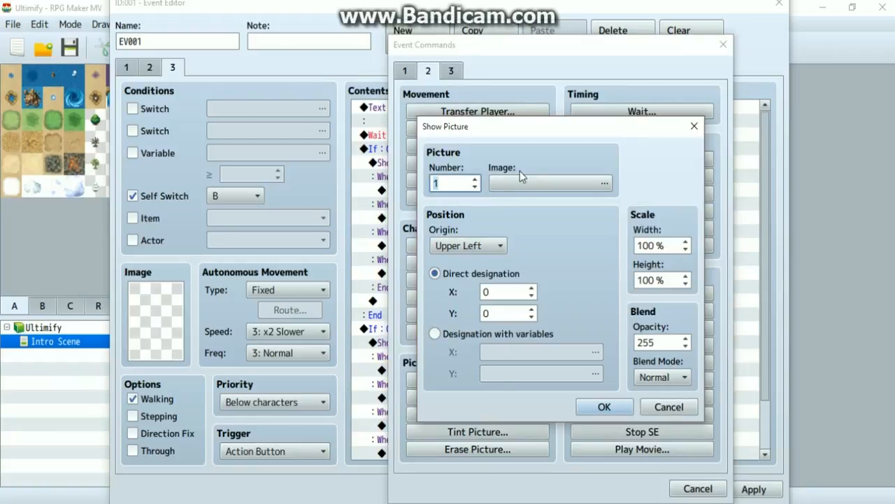
left_click(529, 181)
left_click(528, 182)
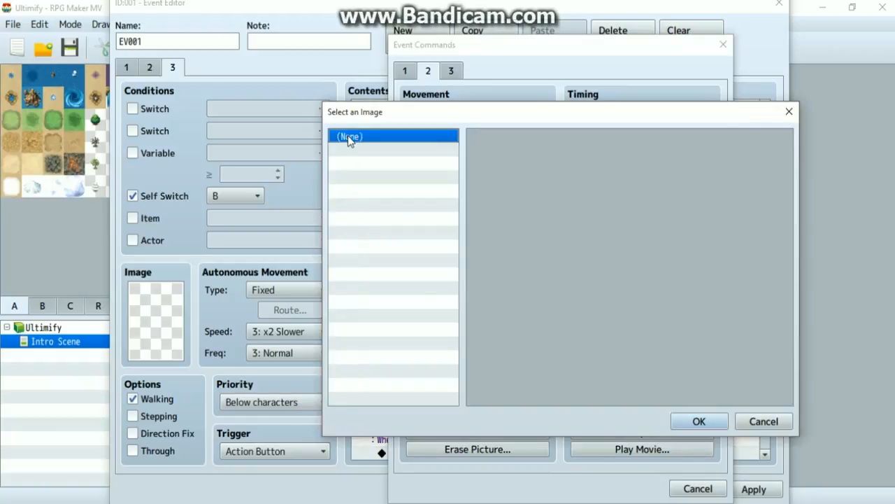
left_click(762, 420)
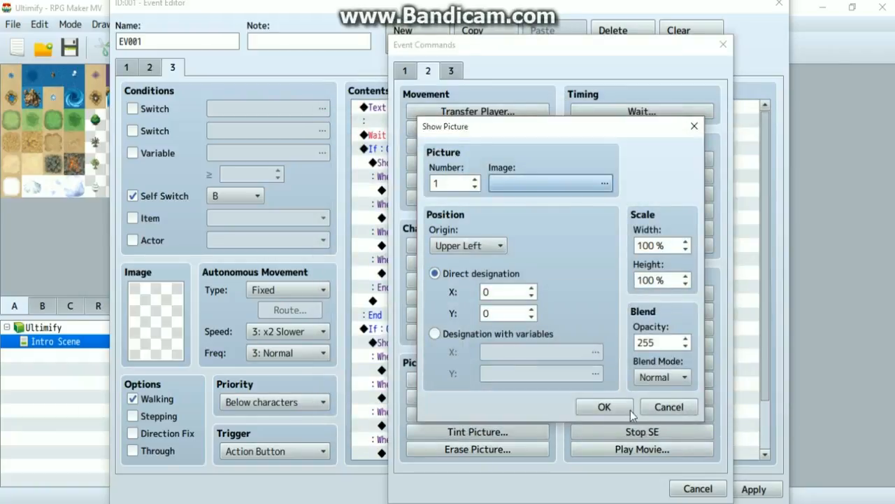
left_click(666, 407)
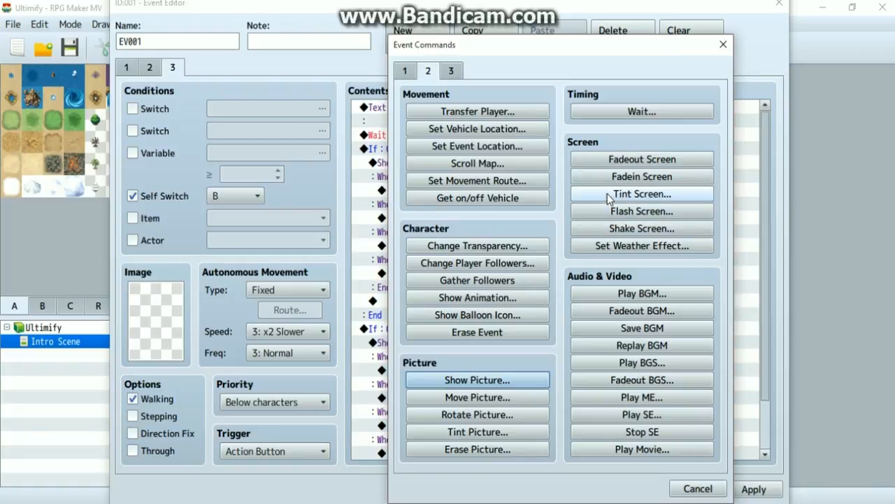
left_click(450, 72)
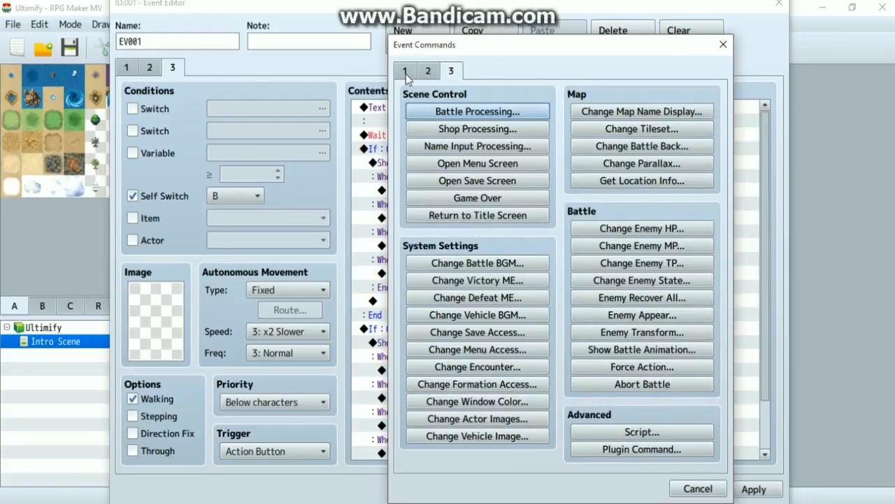
left_click(724, 44)
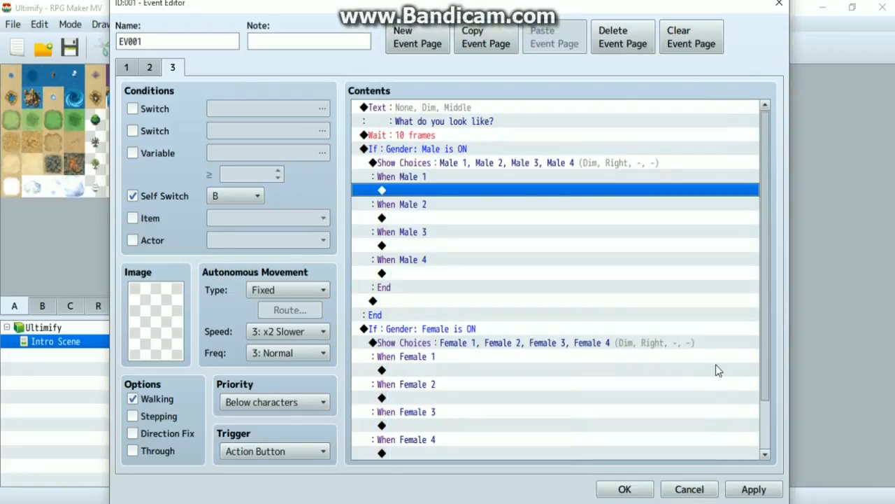
Apply the event changes, close the event, and reopen EV001 on its third page.
left_click(751, 488)
key("Escape")
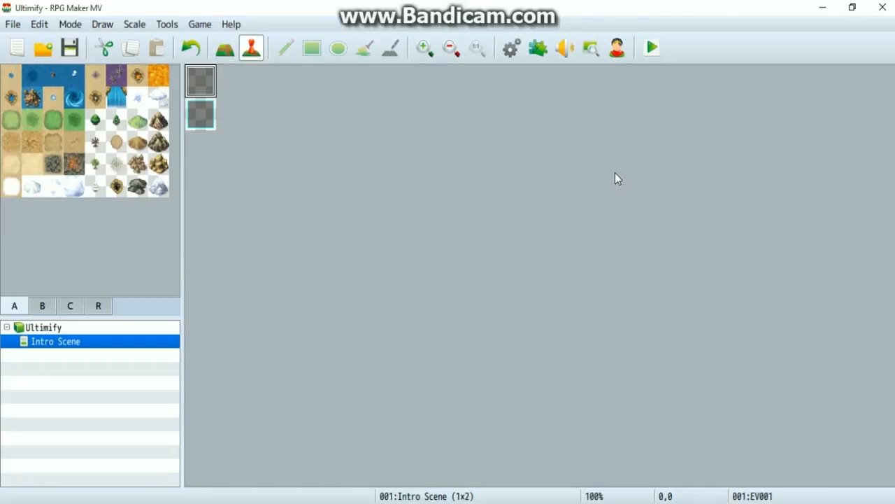
double_click(198, 84)
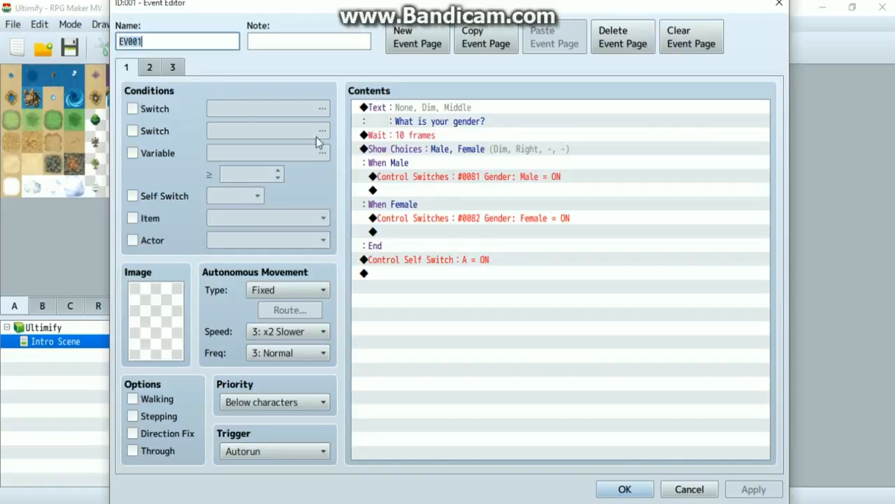
left_click(172, 67)
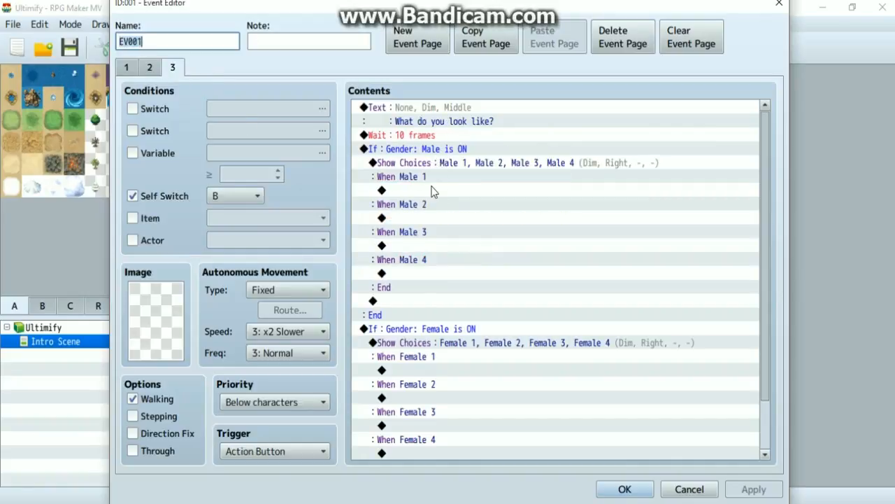
Start a Show Text command under When Male 1 with the white-haired, bearded first face from Characters 1-8.
left_click(432, 190)
double_click(490, 190)
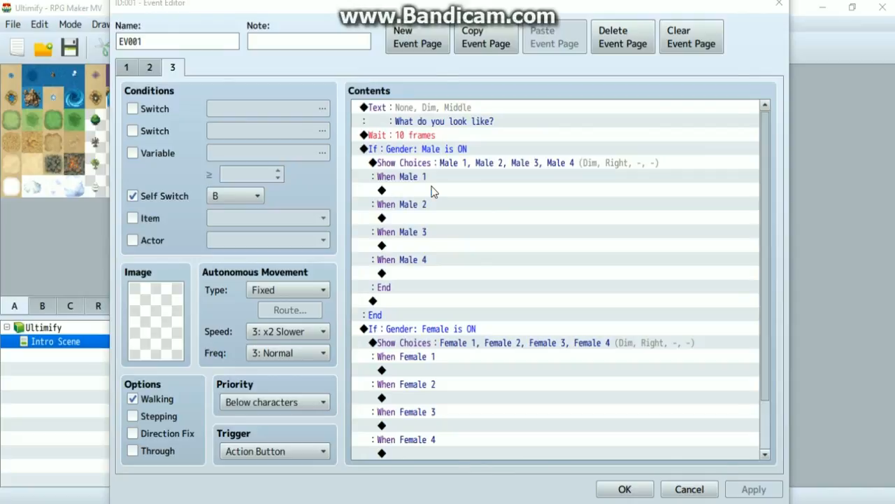
left_click(404, 70)
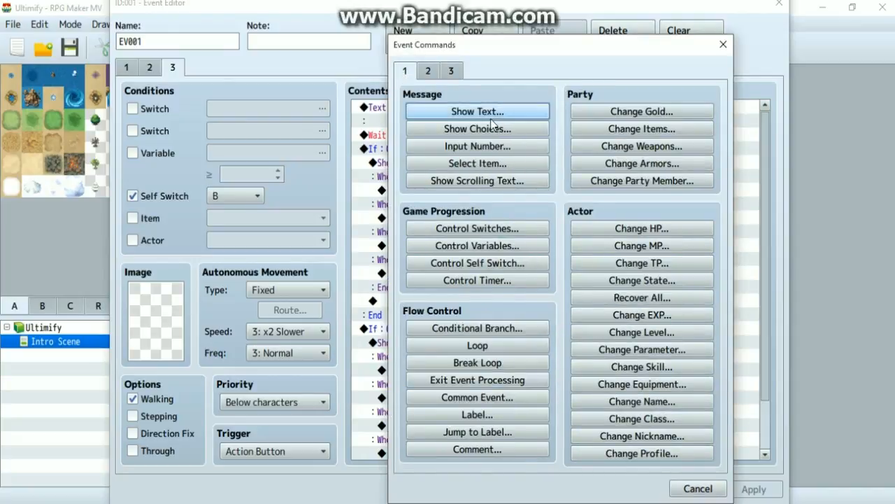
left_click(471, 111)
double_click(426, 242)
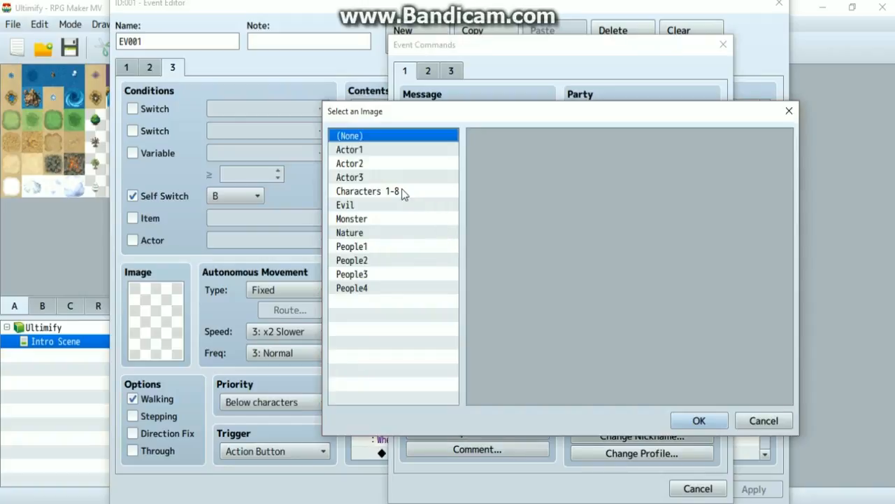
left_click(381, 191)
double_click(500, 166)
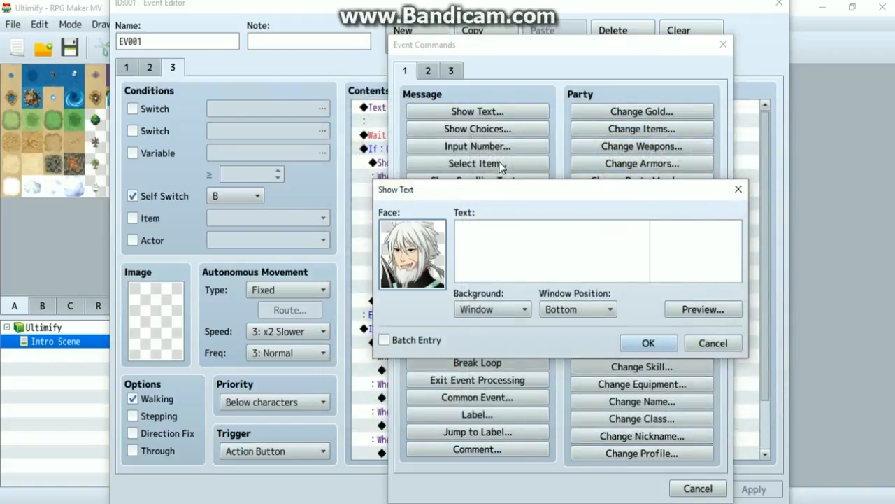
Enter the message "I am a dude and my age is \v[81]" with a Transparent background and add it to the event.
left_click(497, 229)
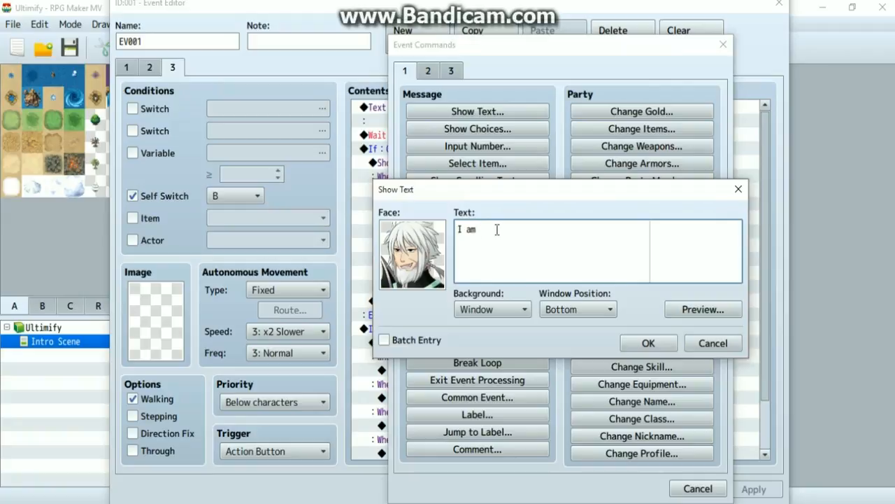
type("dude and my age is \\v[")
type("81")
left_click(493, 314)
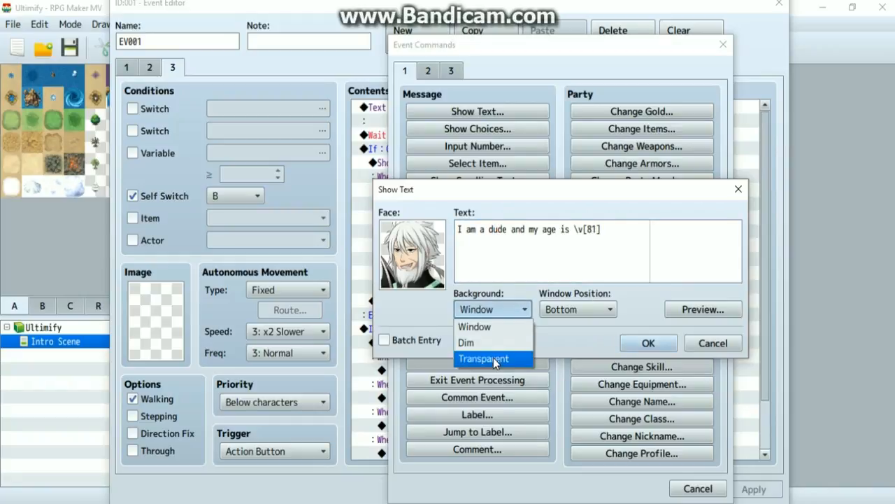
left_click(493, 358)
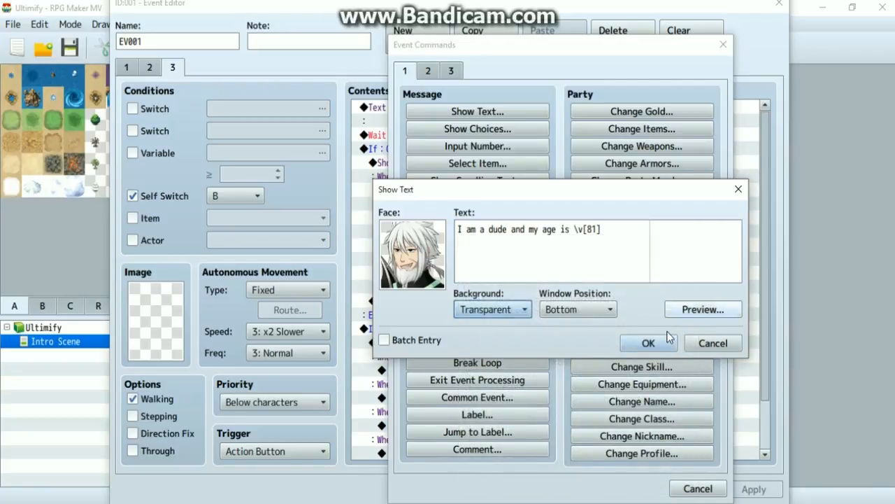
left_click(648, 343)
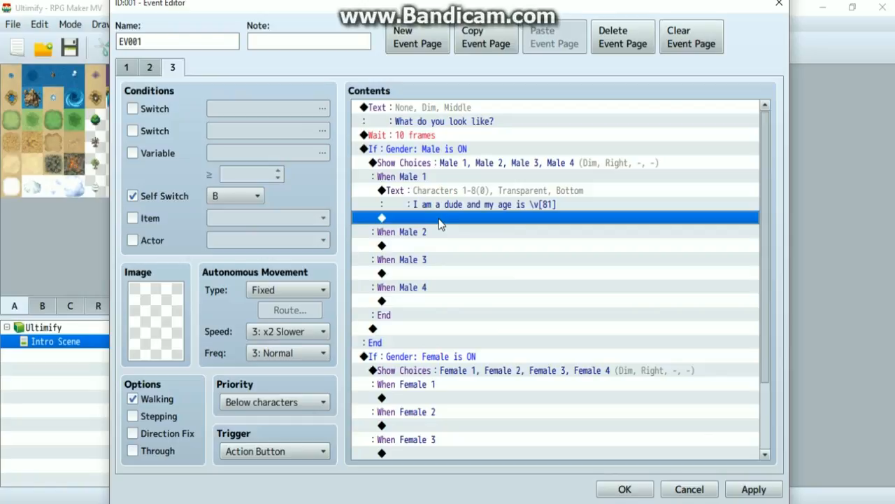
Copy the Male 1 text command into the Male 2, Male 3 and Male 4 choice branches.
left_click(429, 192)
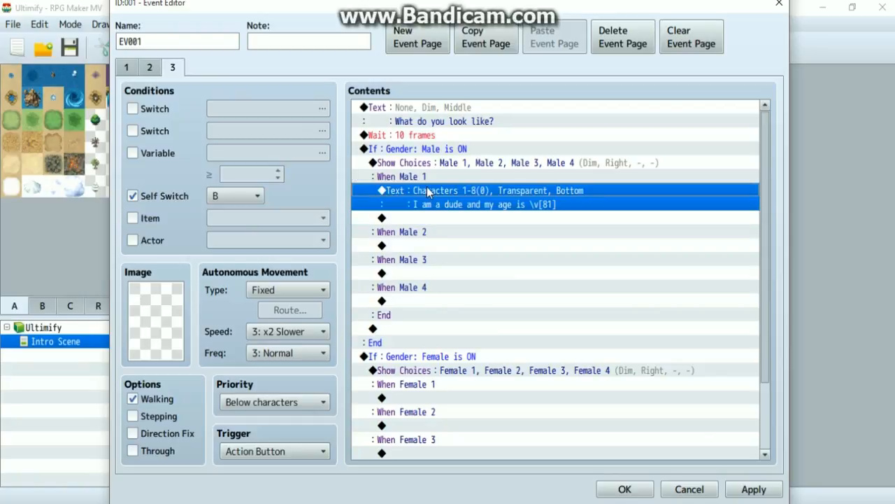
left_click(434, 246)
key("ctrl+v")
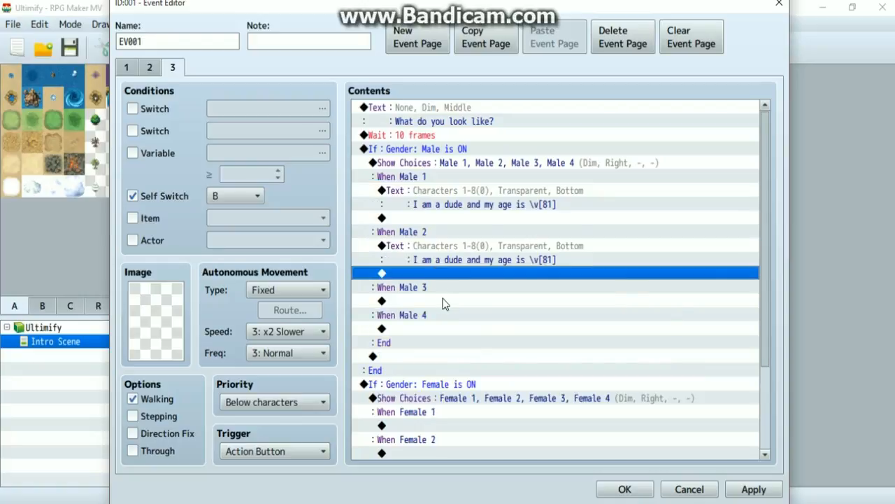
left_click(443, 300)
key("ctrl+v")
left_click(449, 355)
key("ctrl+v")
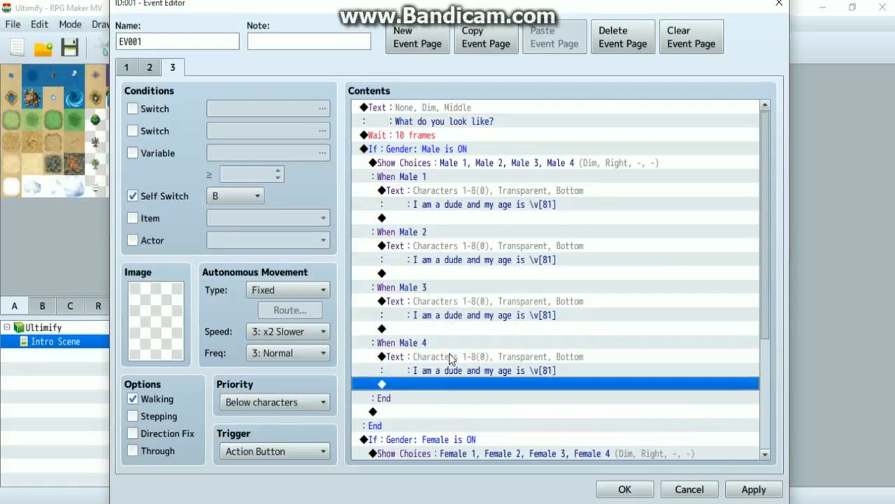
Change the face of the Male 2 text to the dark-haired man with sunglasses from Characters 1-8.
scroll(448, 353, "down", 2)
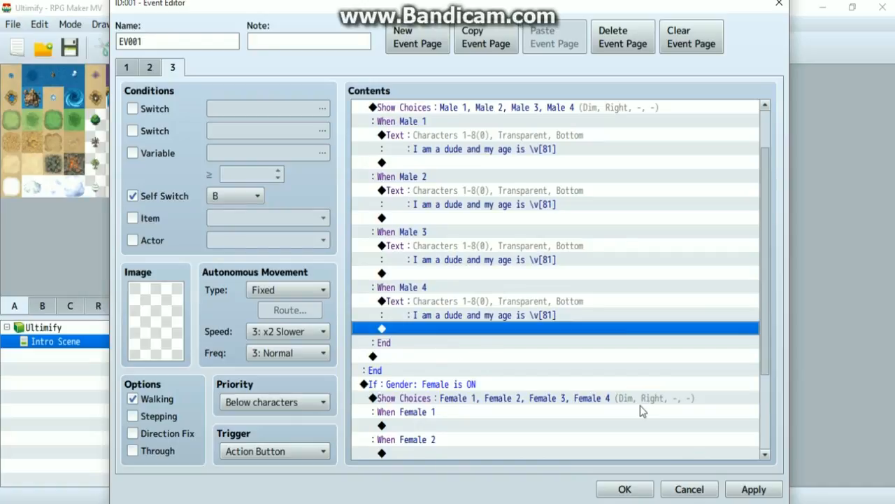
left_click(454, 191)
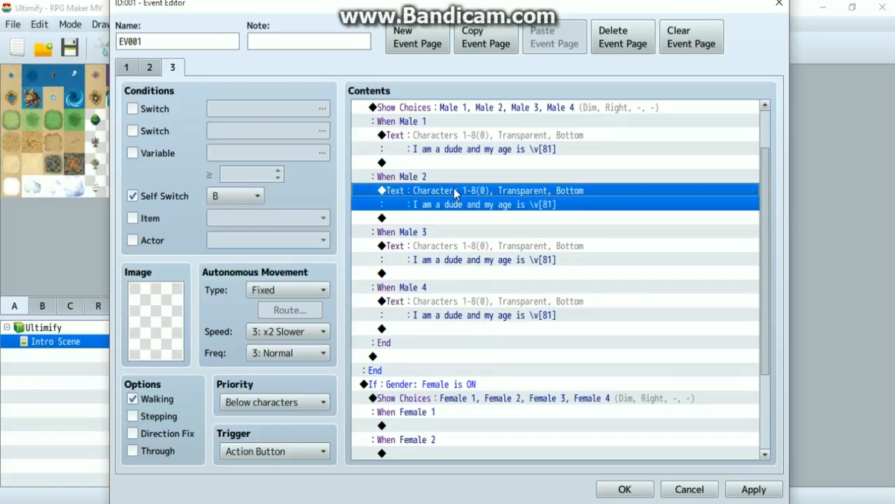
double_click(455, 188)
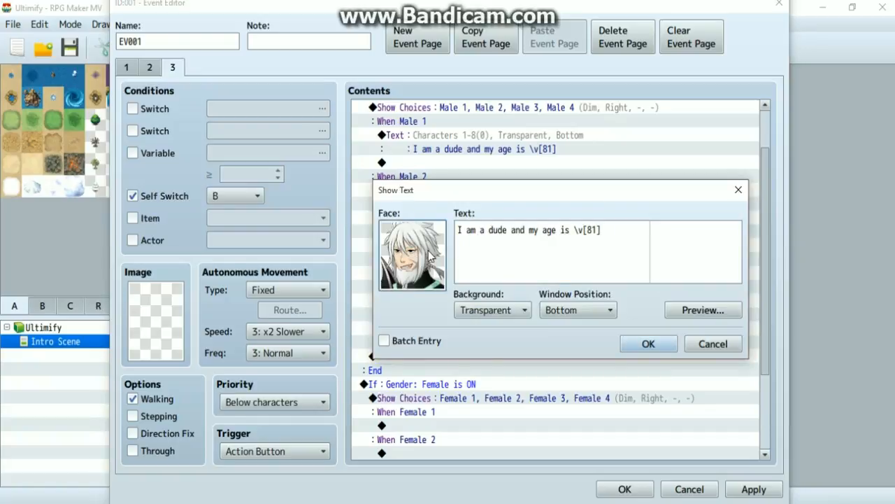
double_click(430, 256)
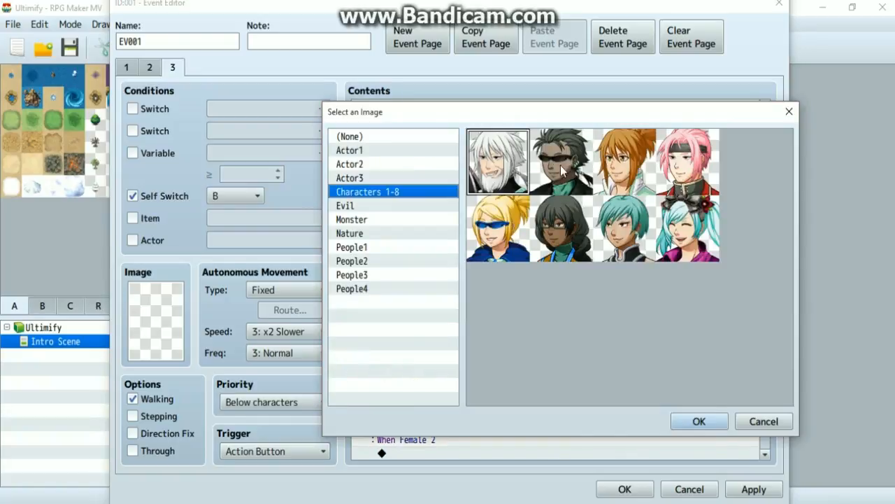
double_click(561, 165)
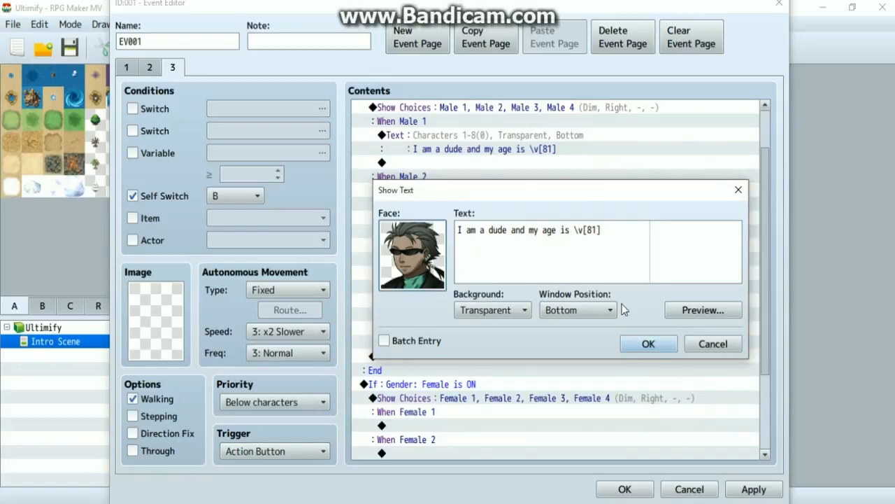
left_click(648, 343)
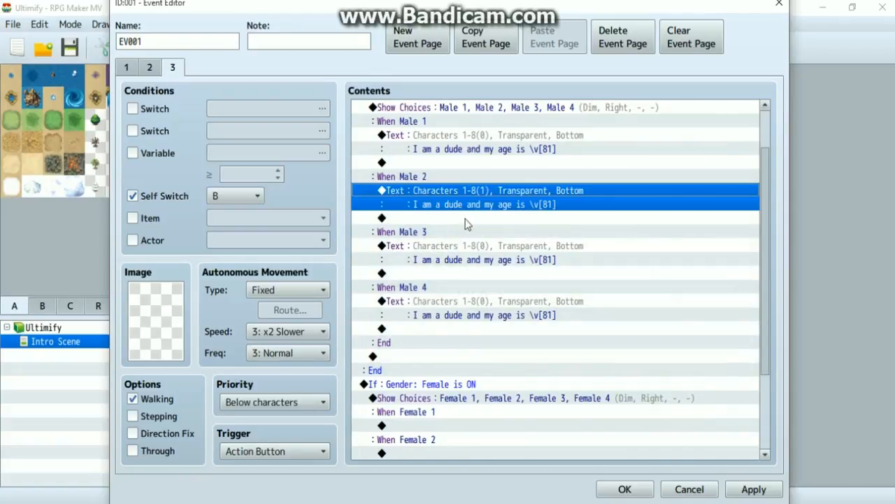
Change the face of the Male 3 text to the brown-haired third character in Characters 1-8.
double_click(469, 243)
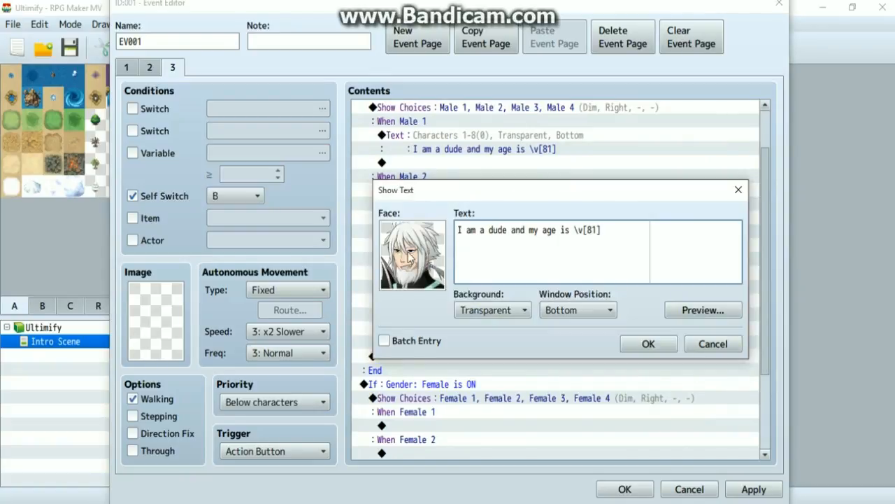
double_click(404, 260)
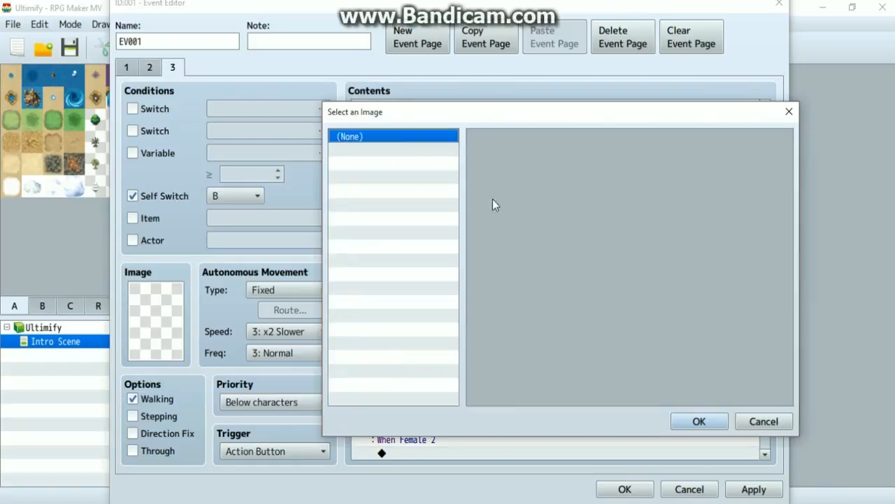
left_click(699, 421)
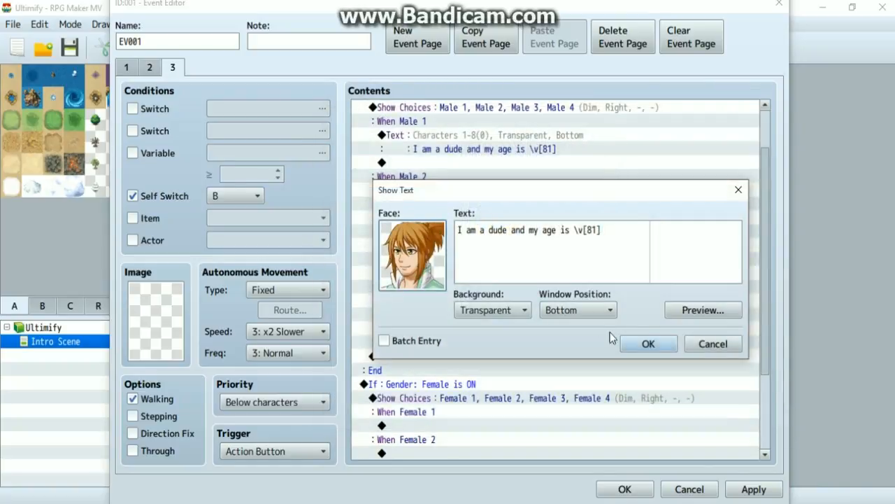
left_click(643, 343)
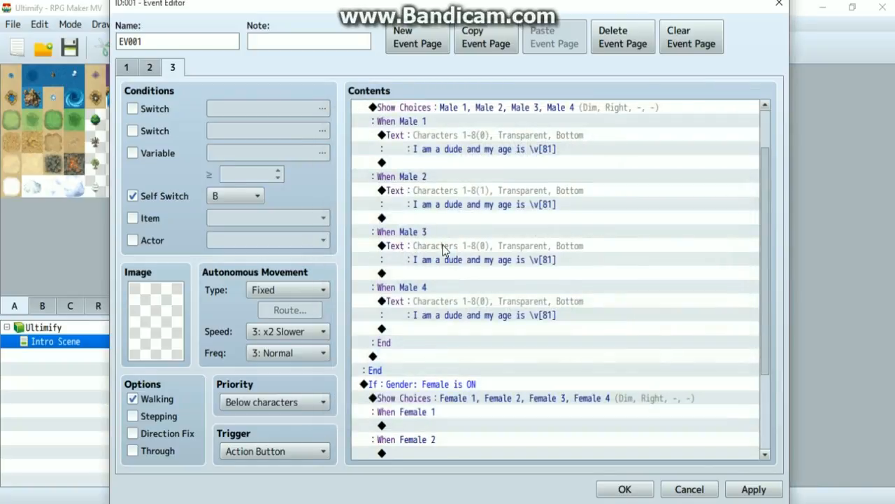
Change the Male 4 text's face to the pink-haired fourth character in Characters 1-8 and end its message with a period.
left_click(487, 305)
double_click(487, 305)
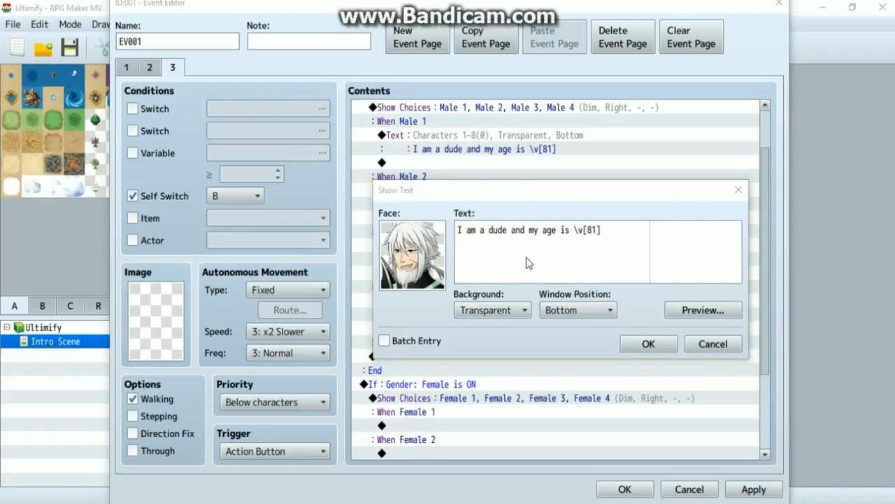
double_click(408, 262)
left_click(498, 164)
left_click(698, 422)
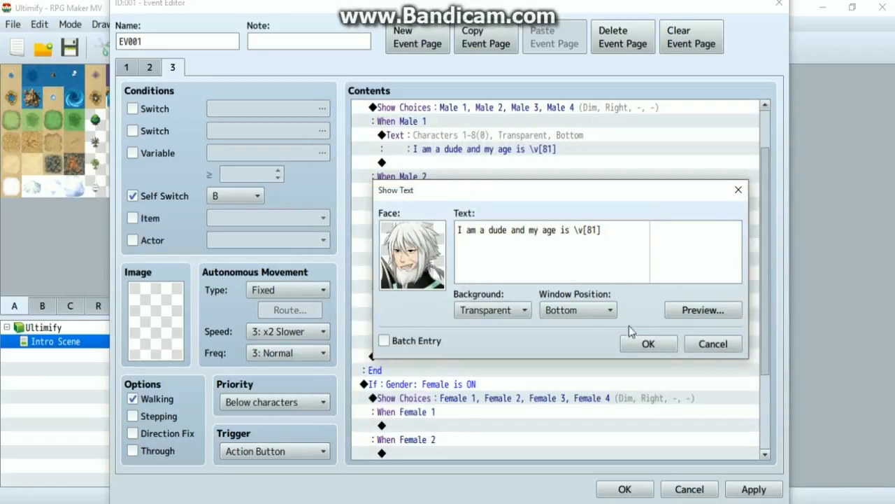
left_click(618, 229)
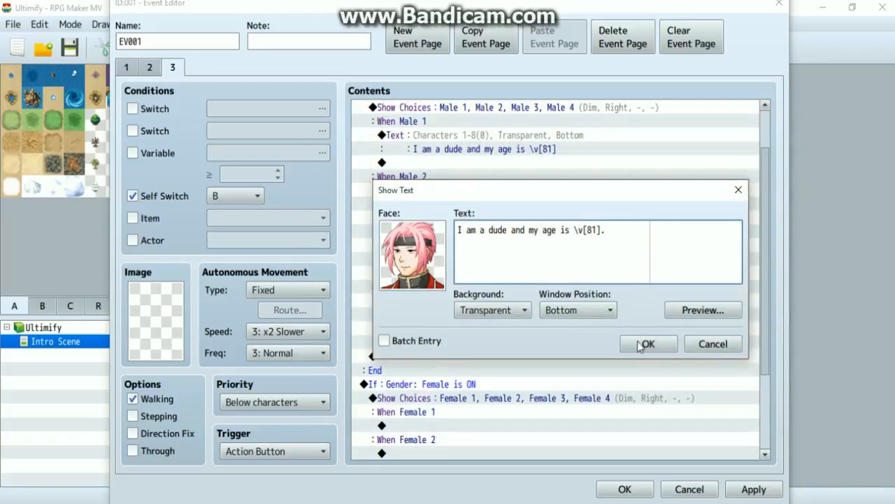
left_click(646, 344)
Add a period after \v[81] in the Male 3, Male 2 and Male 1 messages.
left_click(535, 257)
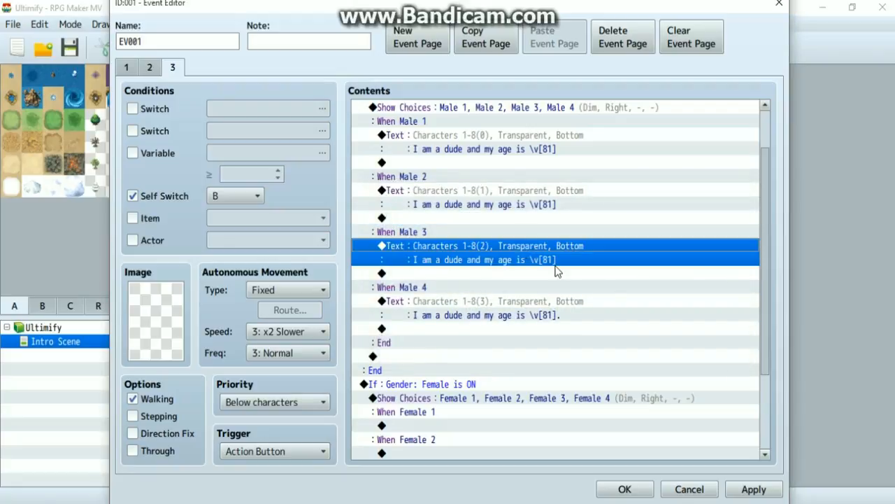
double_click(626, 260)
type(".")
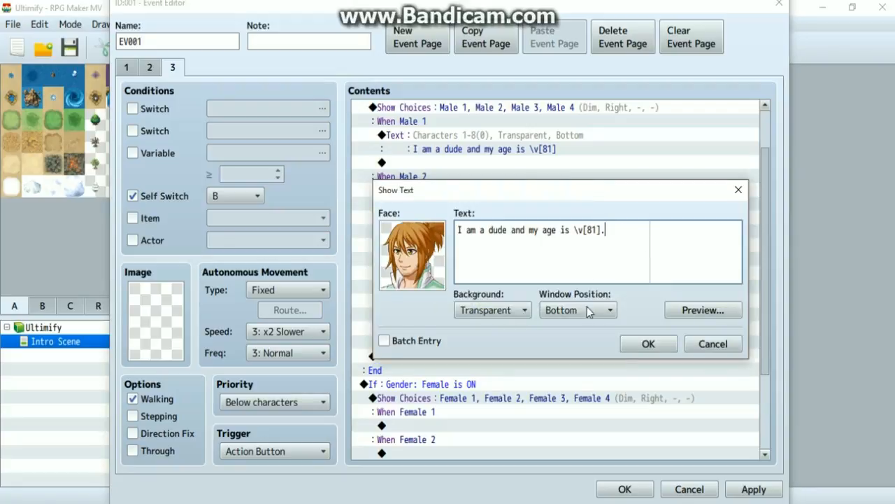
left_click(645, 342)
left_click(514, 193)
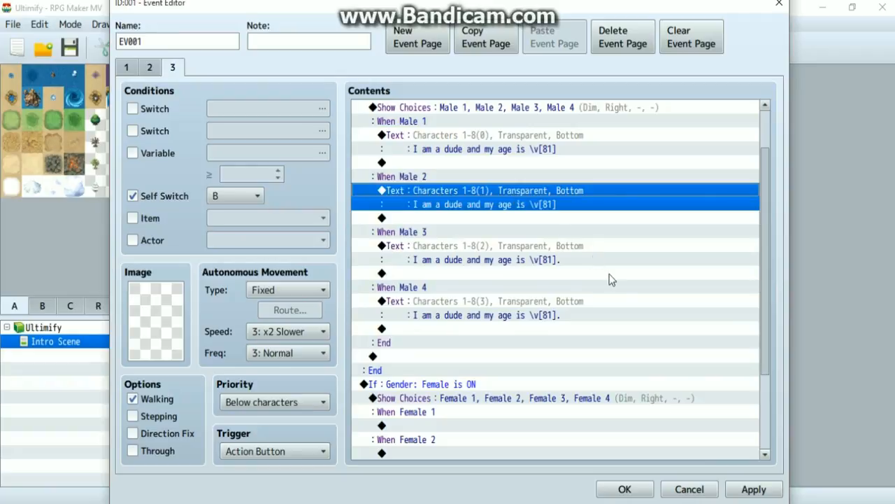
key("Return")
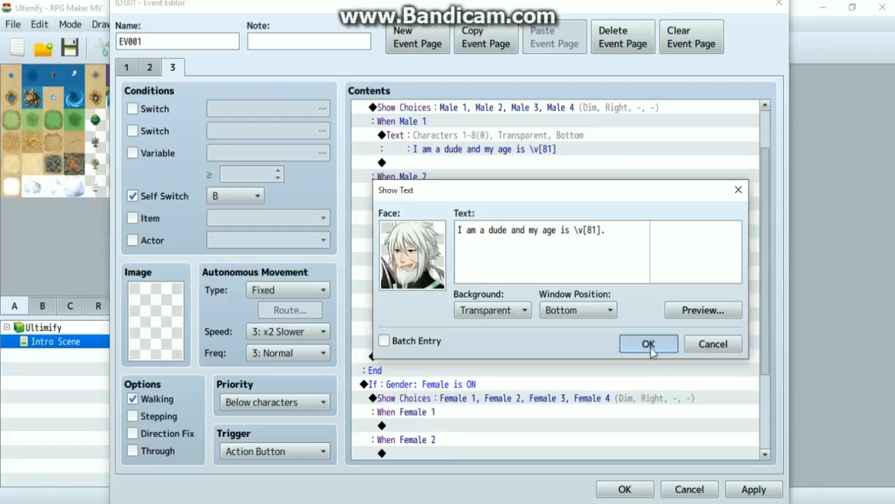
left_click(649, 343)
Paste the copied text command into the Female 1 branch and reword its message to "I am a girl and my age is \v[81]".
scroll(503, 347, "down", 3)
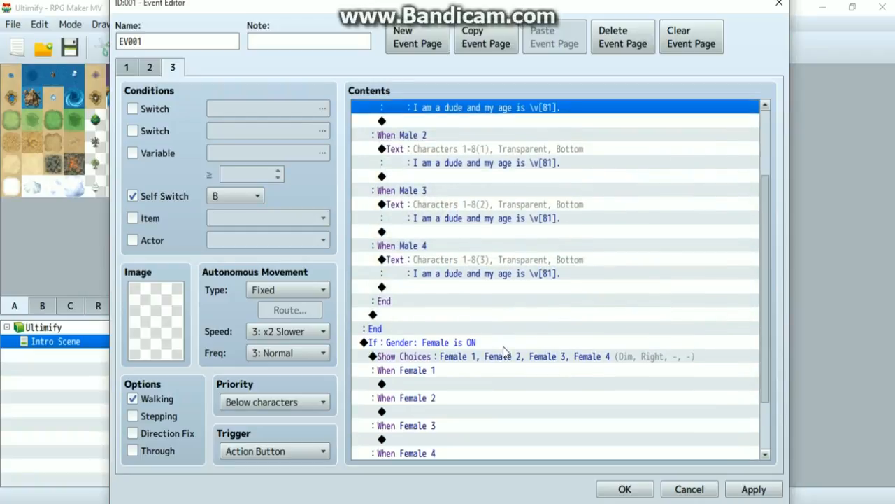
left_click(462, 316)
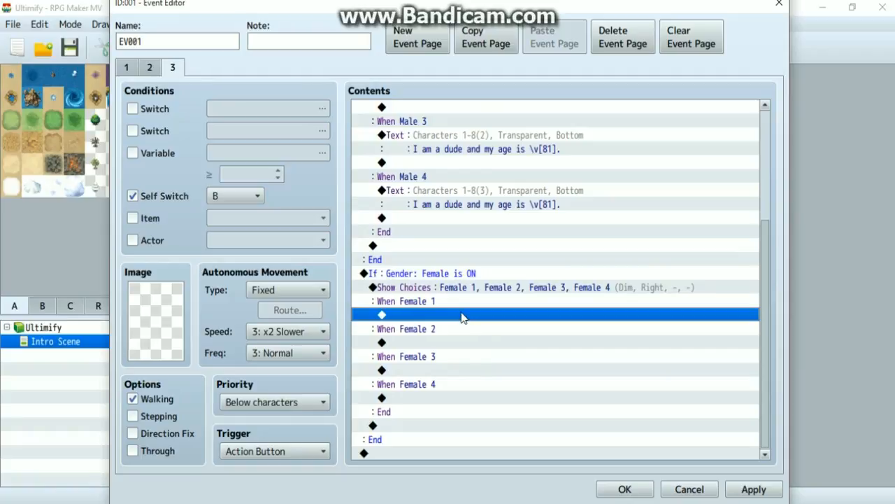
key("ctrl+v")
left_click(461, 315)
double_click(474, 314)
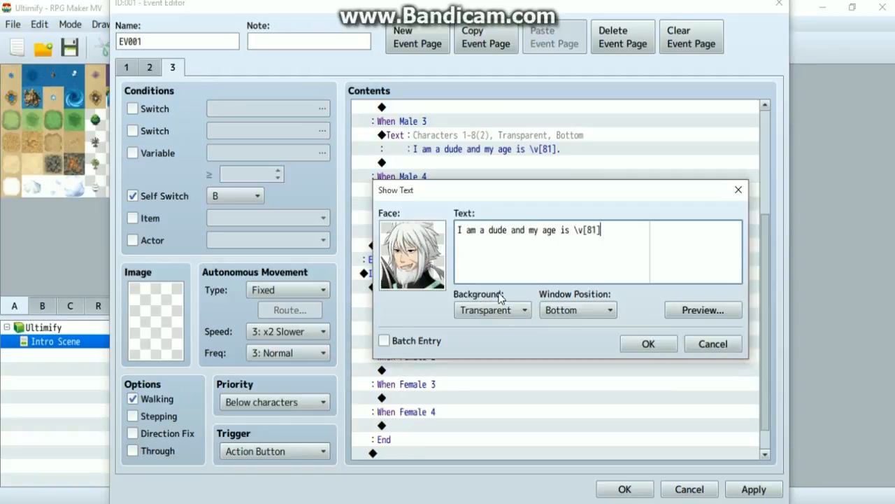
double_click(494, 231)
type("girl")
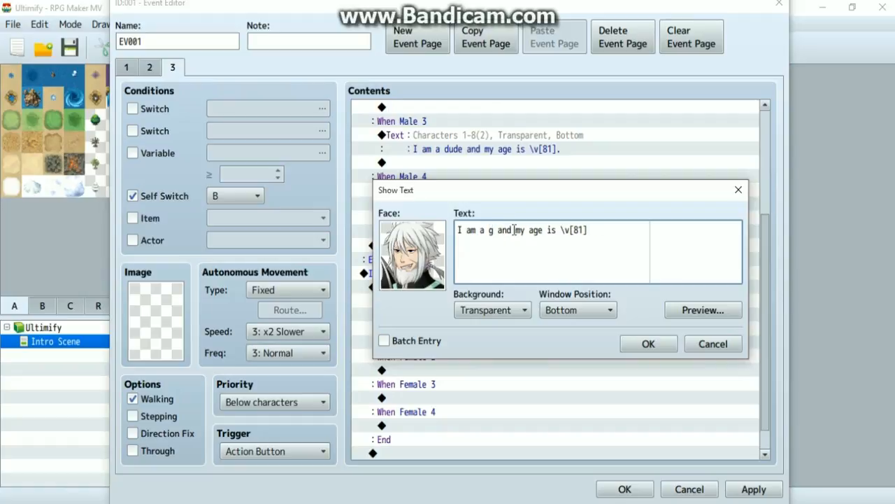
Change the face of the Female 1 text to the blonde character with blue sunglasses from Characters 1-8.
left_click(402, 259)
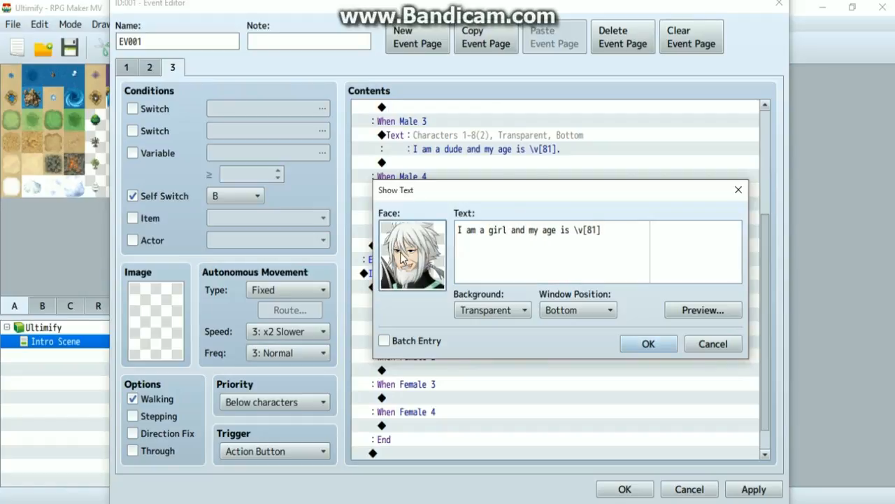
double_click(422, 258)
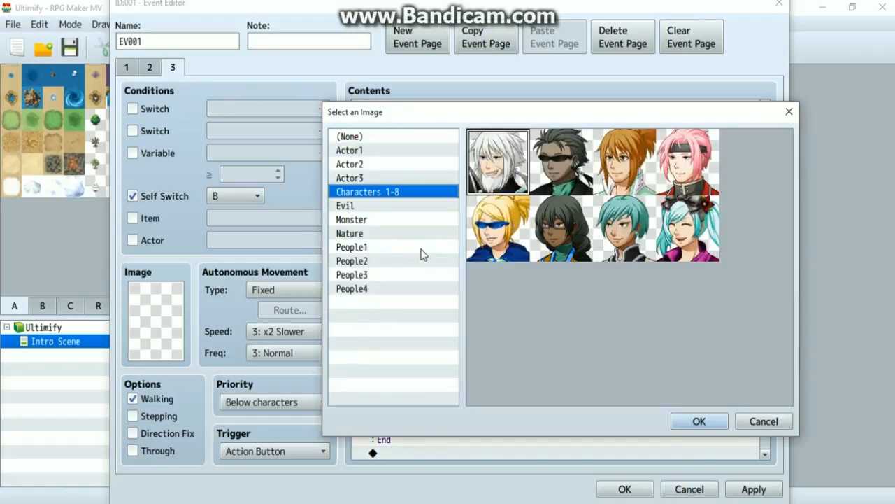
double_click(493, 237)
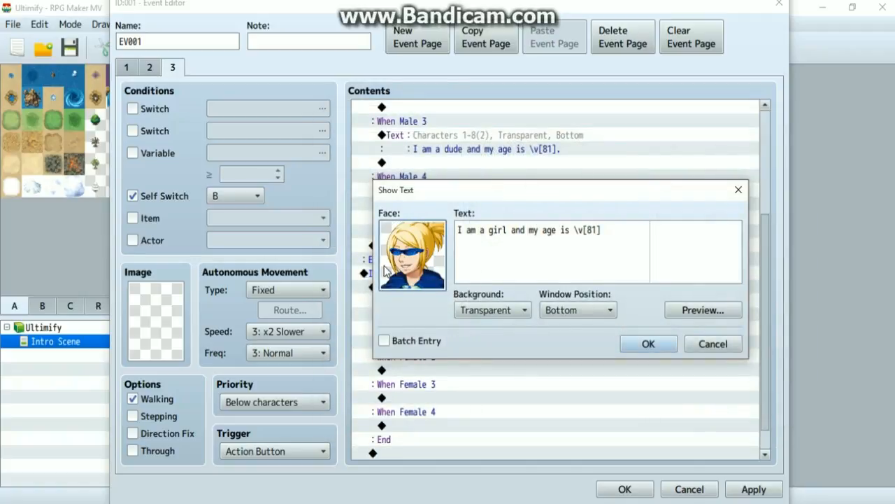
left_click(637, 340)
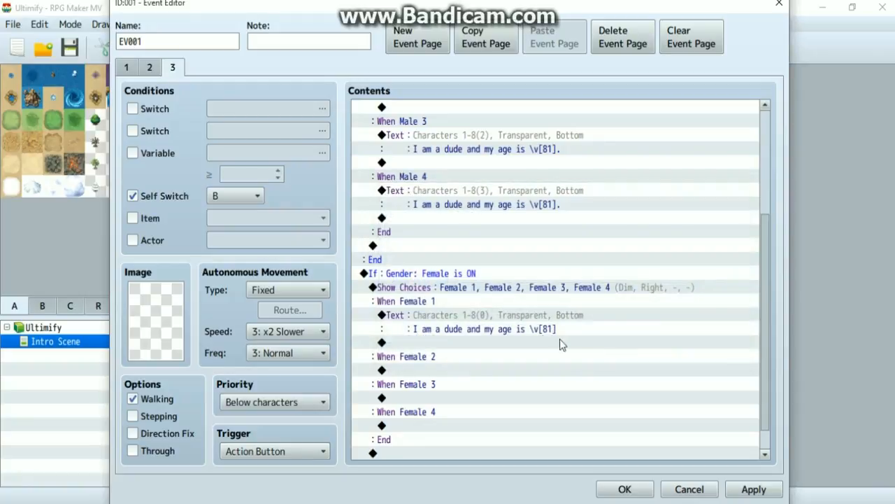
Copy the Female 1 text command into the Female 2, Female 3 and Female 4 choice branches.
left_click(483, 329)
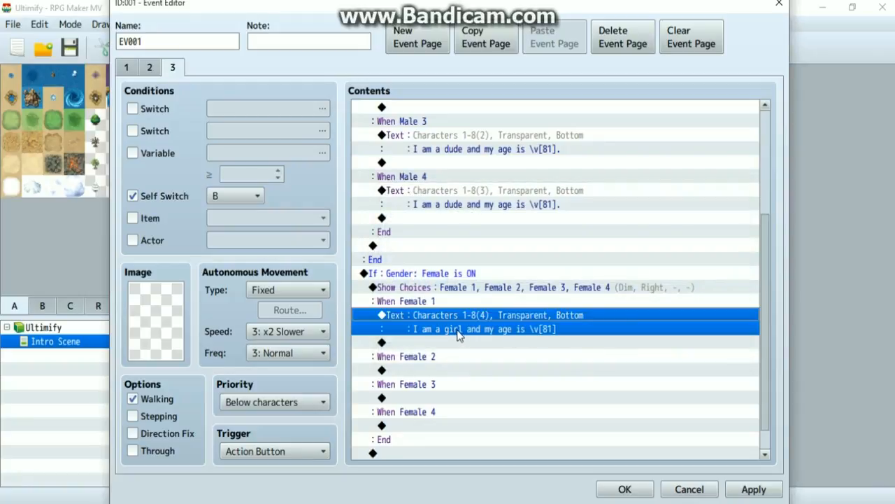
key("ctrl+c")
left_click(472, 370)
key("ctrl+v")
left_click(473, 424)
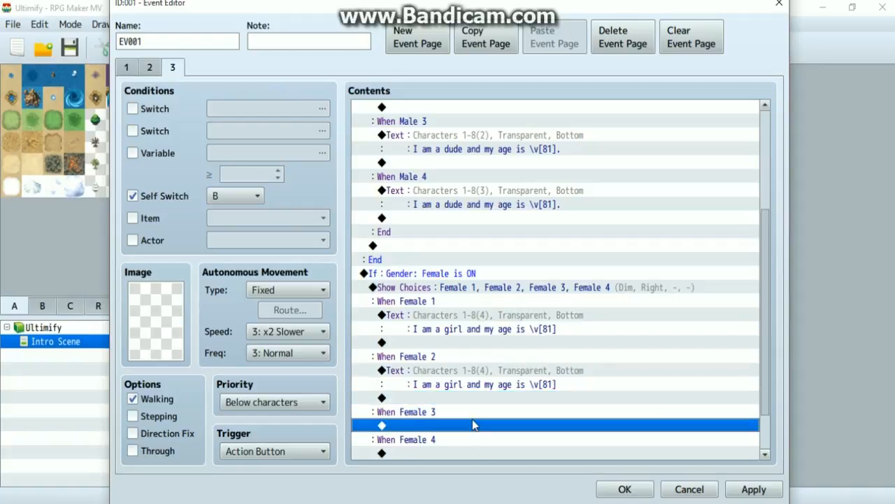
key("ctrl+v")
scroll(474, 429, "down", 2)
left_click(464, 398)
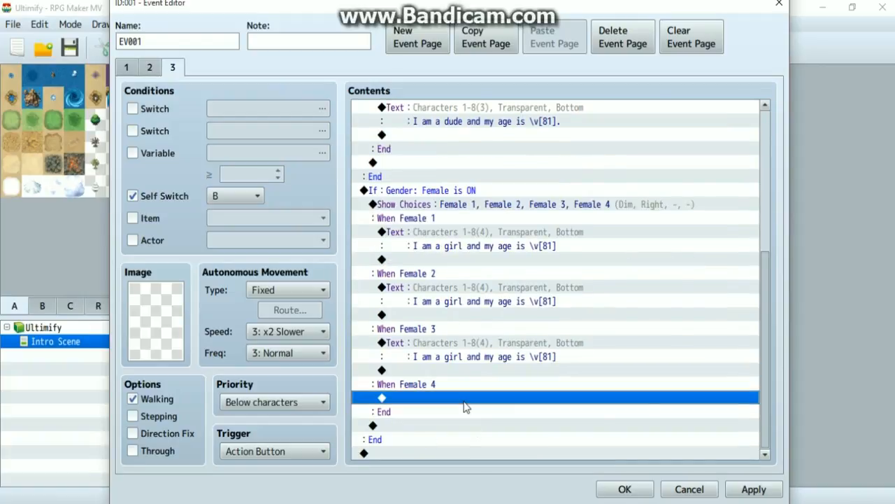
key("ctrl+v")
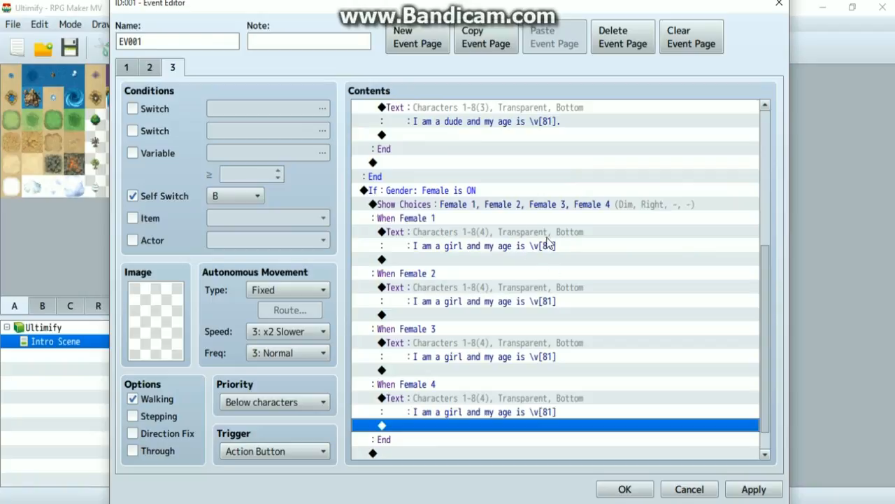
Change the face of the Female 2 text to the dark-haired character with glasses in the second row of Characters 1-8.
left_click(470, 236)
left_click(456, 289)
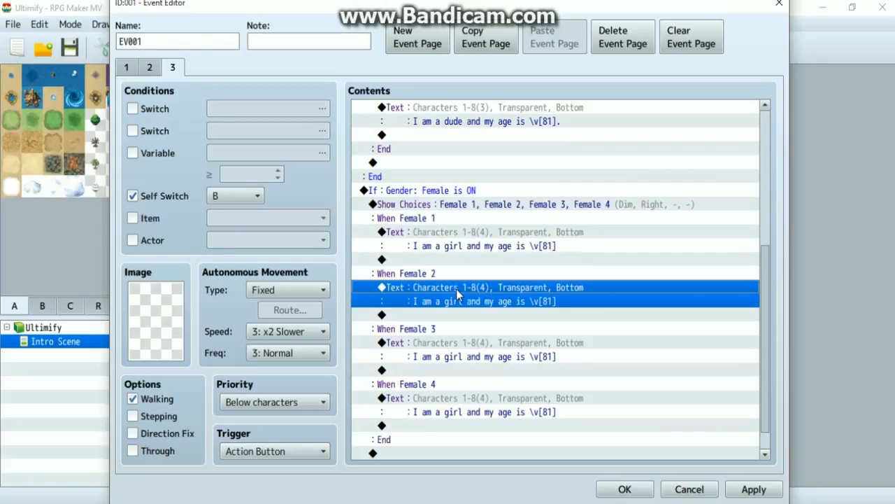
double_click(444, 283)
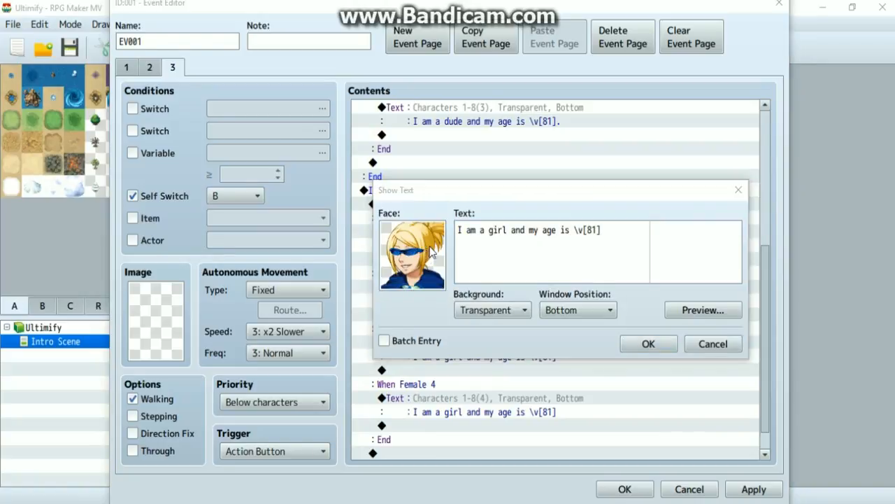
double_click(435, 237)
double_click(575, 227)
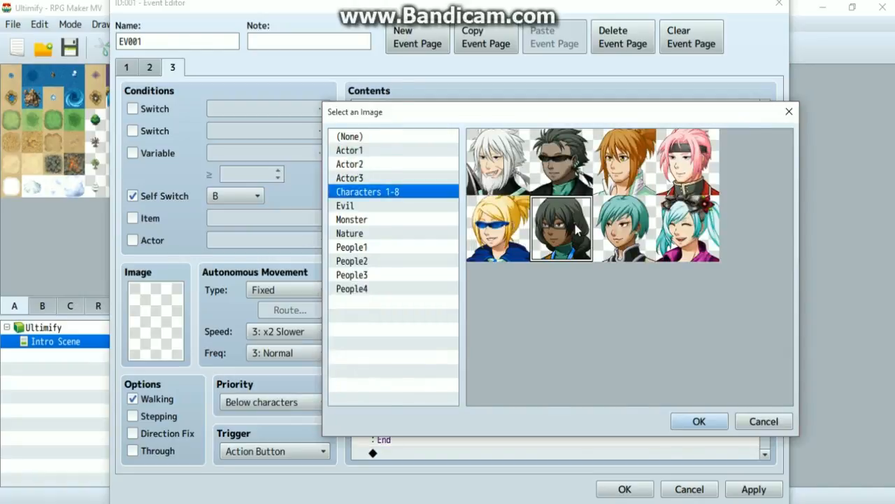
left_click(649, 344)
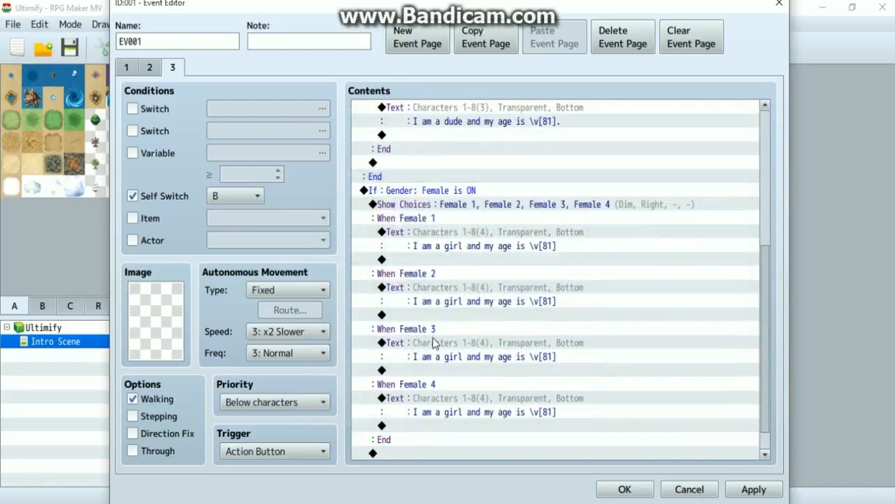
Change the face of the Female 3 text to the short teal-haired character from Characters 1-8.
left_click(467, 347)
double_click(425, 303)
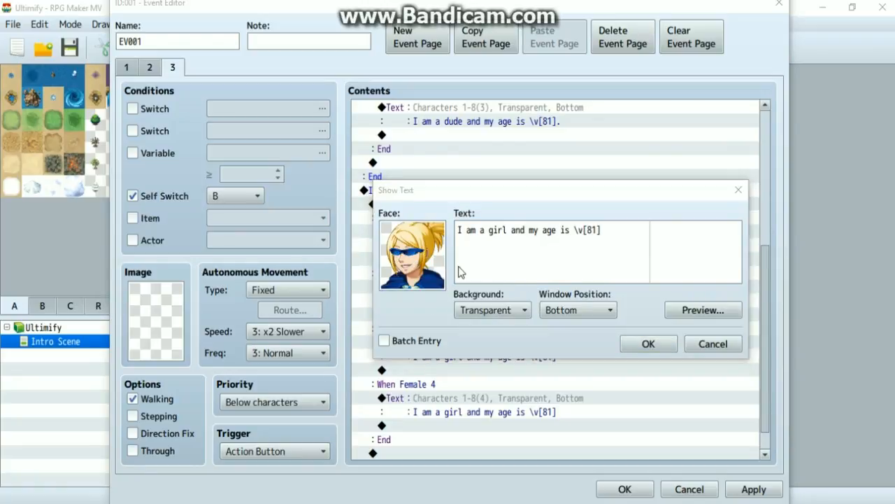
double_click(435, 283)
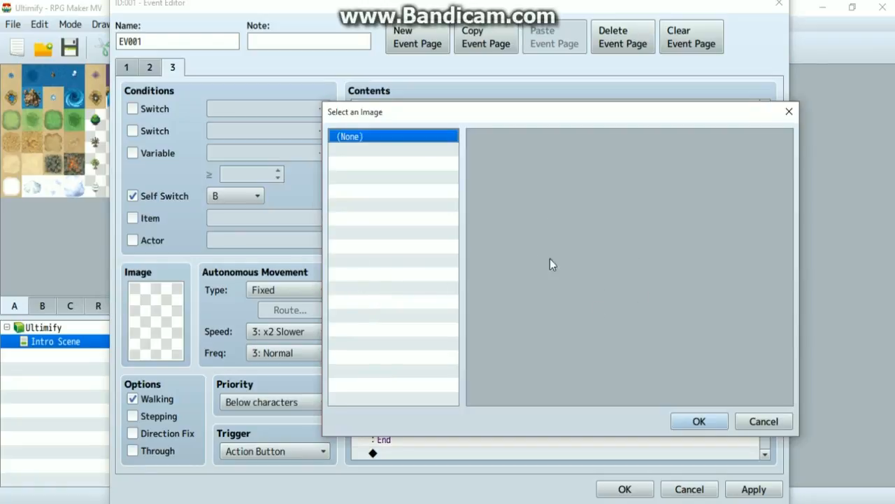
left_click(626, 211)
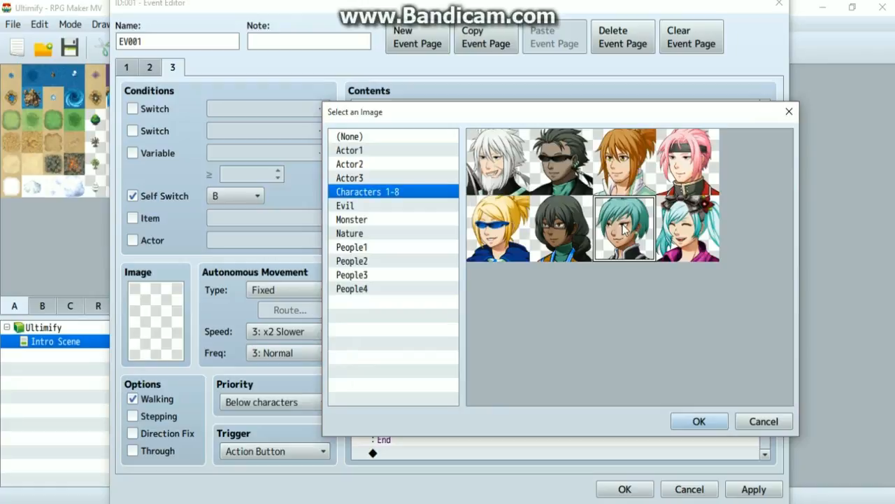
double_click(607, 252)
left_click(648, 344)
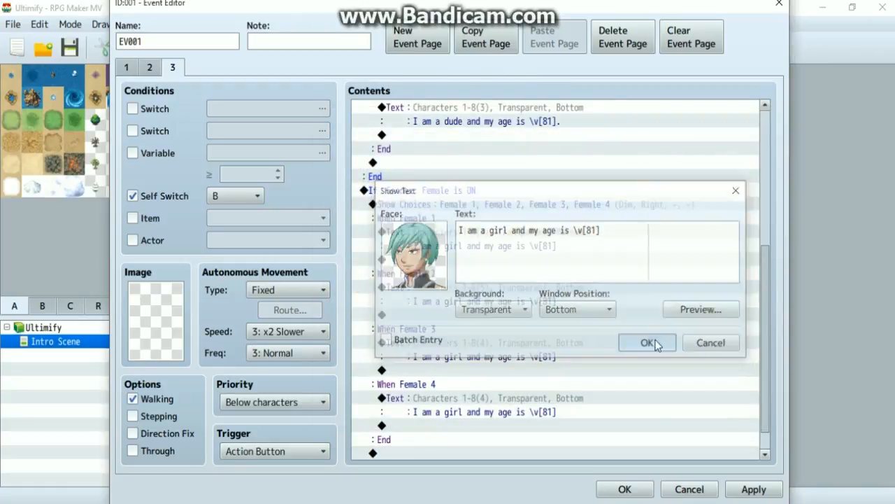
Change the face of the Female 4 text to the smiling teal-haired girl with pigtails from Characters 1-8.
double_click(487, 404)
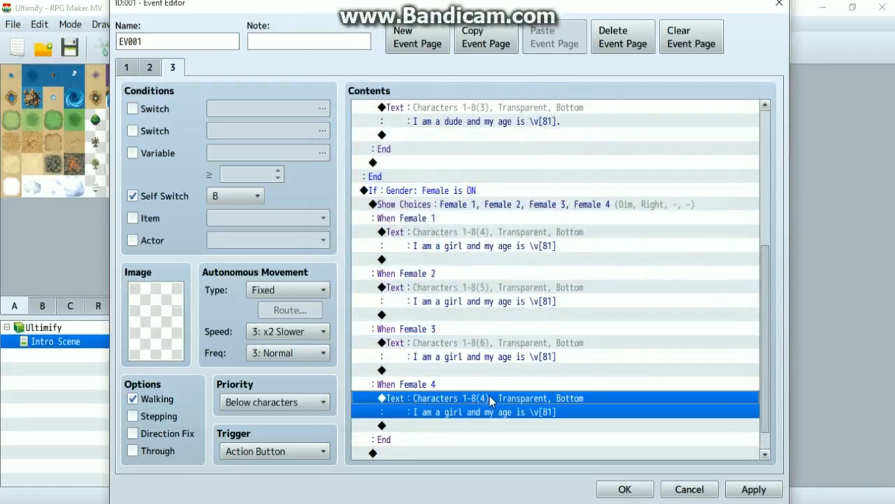
double_click(420, 258)
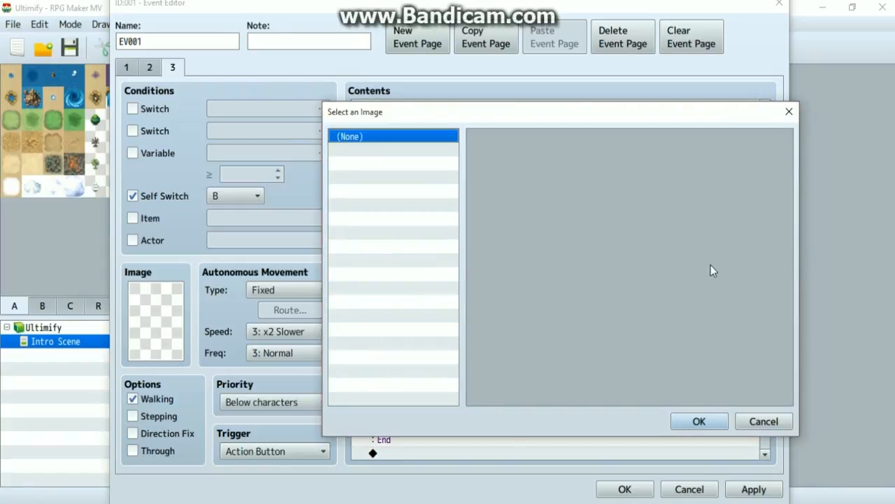
double_click(702, 253)
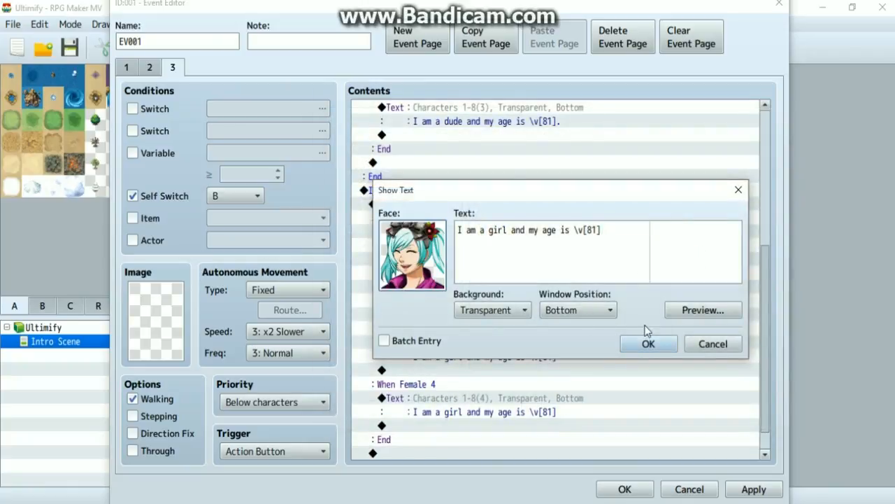
left_click(650, 342)
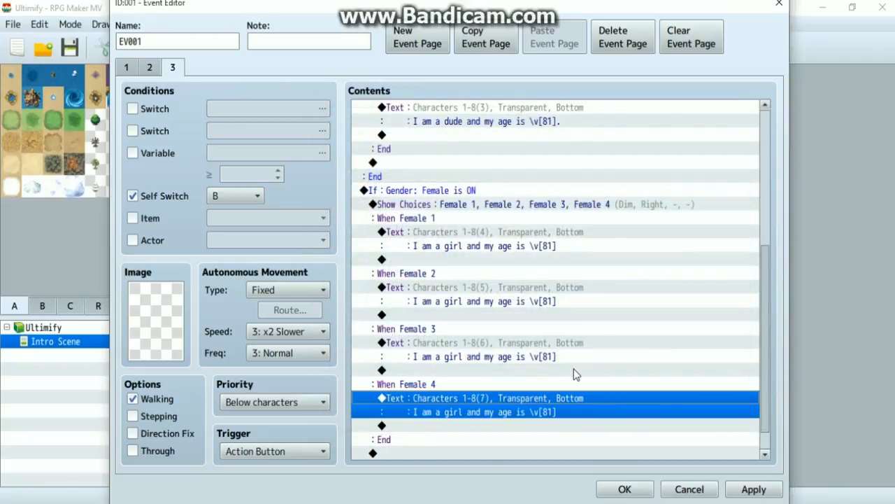
Add a period after \v[81] in the Female 1 message.
left_click(566, 232)
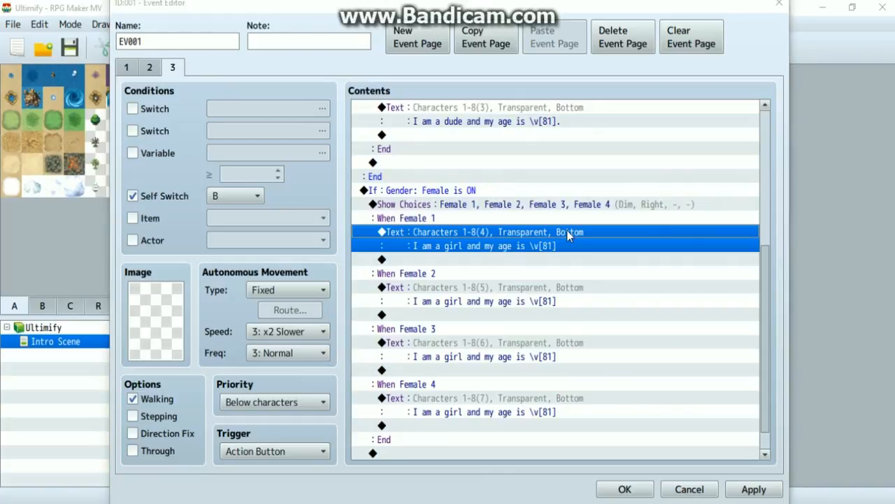
double_click(567, 232)
type(".")
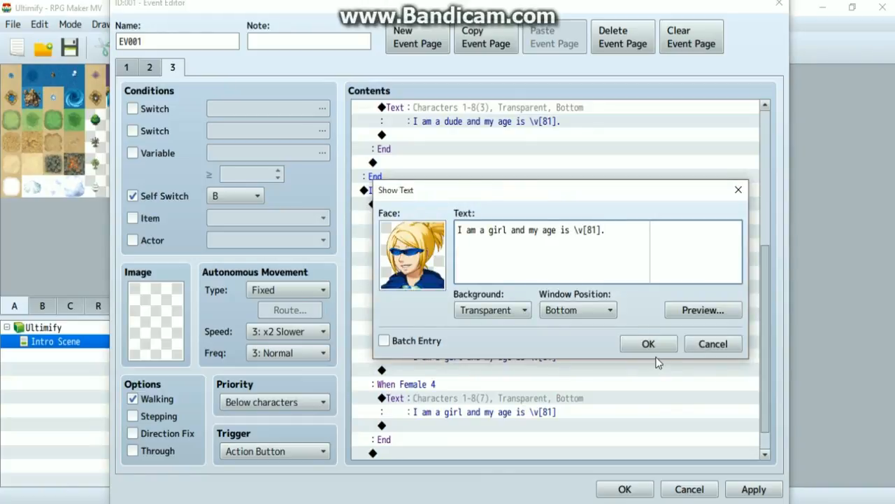
left_click(648, 343)
Add a period after \v[81] in the Female 2 message.
left_click(512, 287)
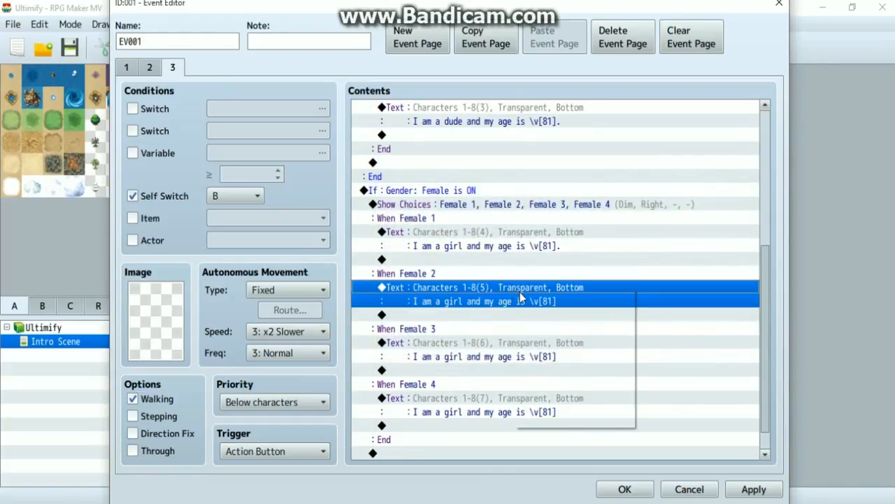
right_click(520, 291)
left_click(536, 314)
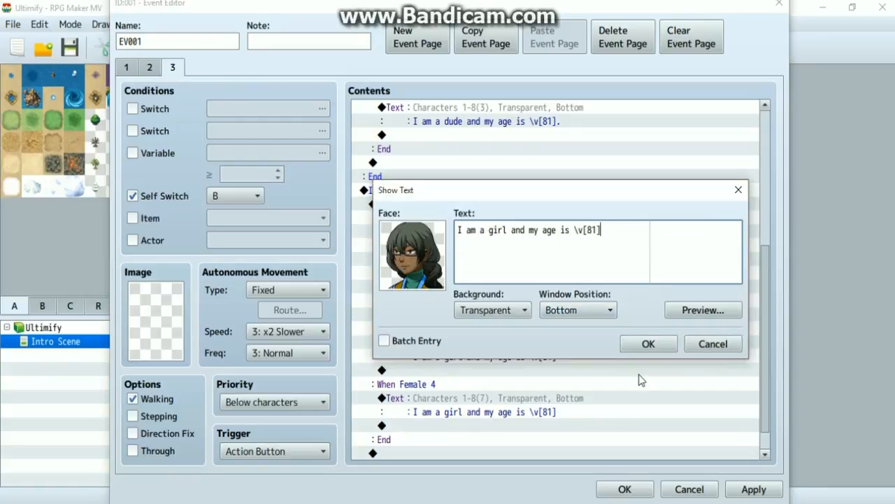
type(".")
left_click(648, 344)
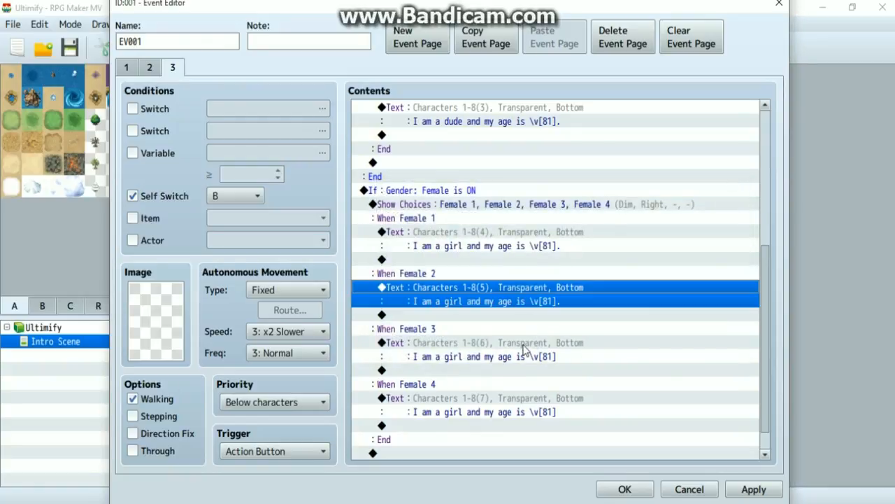
Add a period after \v[81] in the Female 3 message.
left_click(525, 349)
right_click(524, 346)
left_click(588, 370)
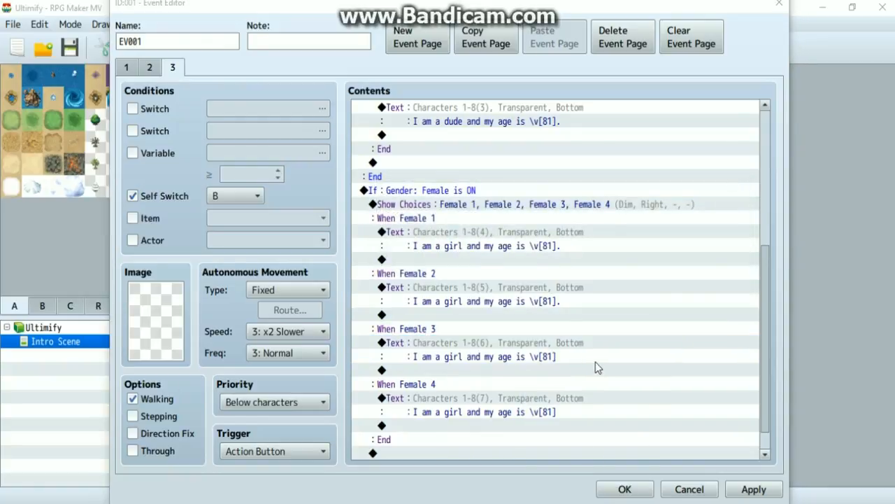
type(".")
left_click(647, 344)
Add a period after \v[81] in the Female 4 message.
left_click(533, 400)
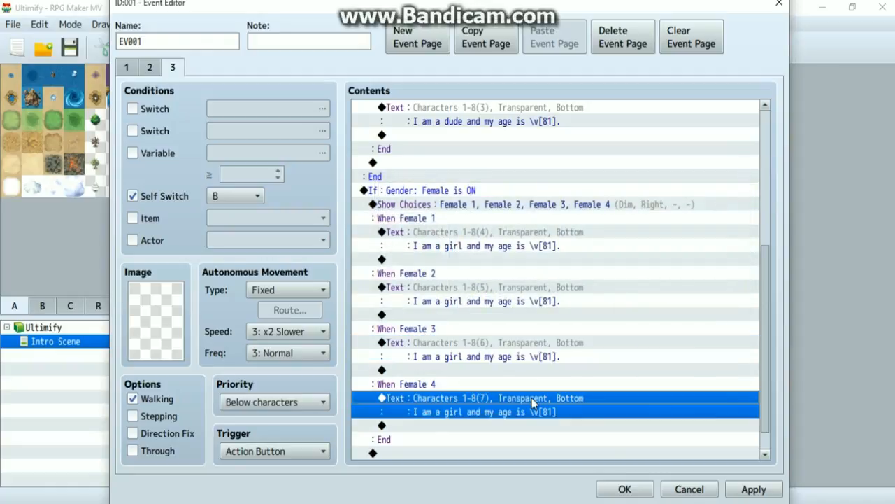
right_click(533, 402)
left_click(576, 418)
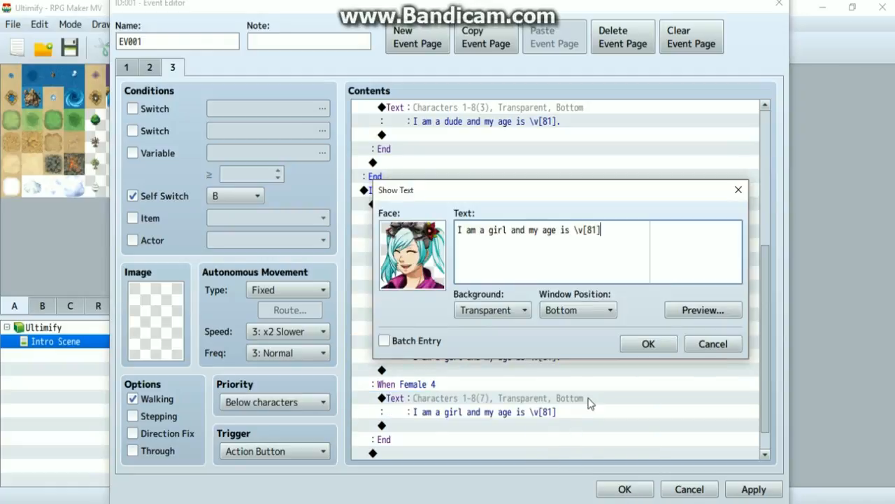
type(".")
left_click(635, 346)
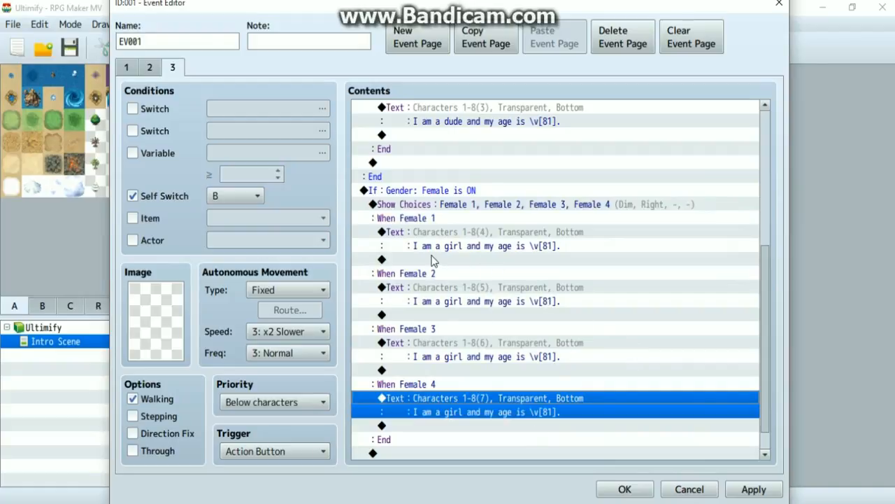
Start a Change Actor Images command for actor #0001 below the Male 1 message, using the white-haired bearded face from Characters 1-8.
scroll(434, 260, "up", 6)
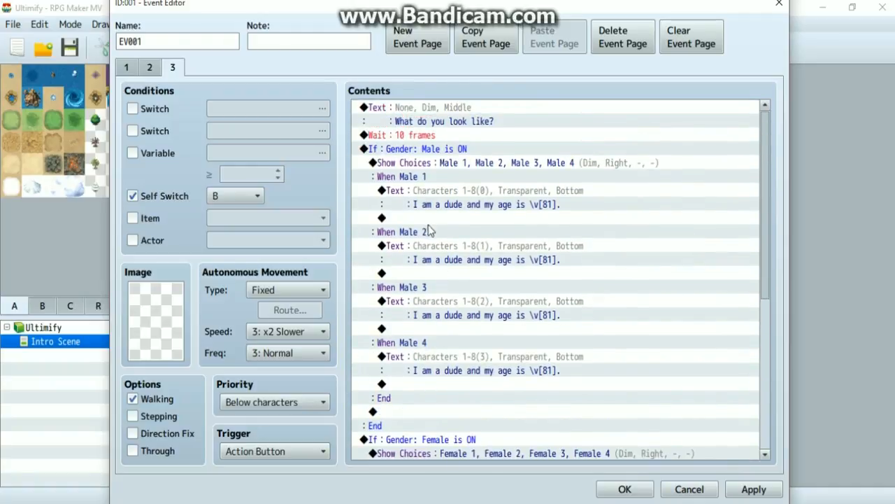
left_click(427, 219)
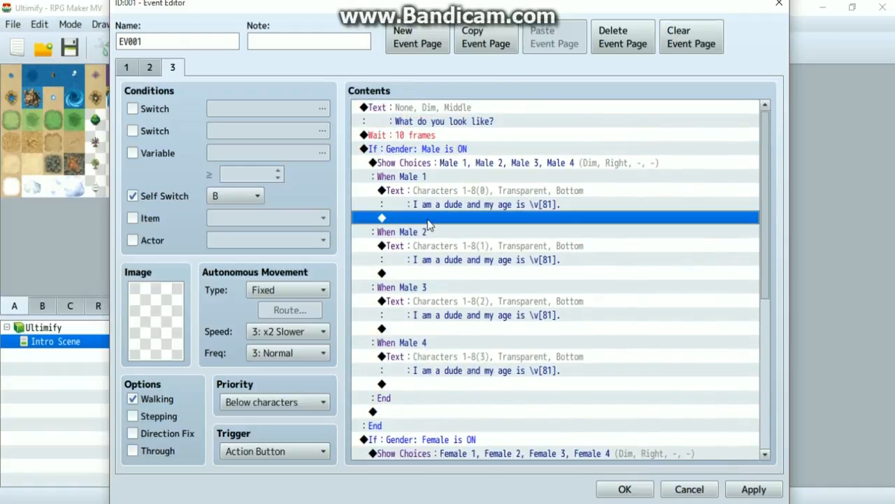
double_click(427, 219)
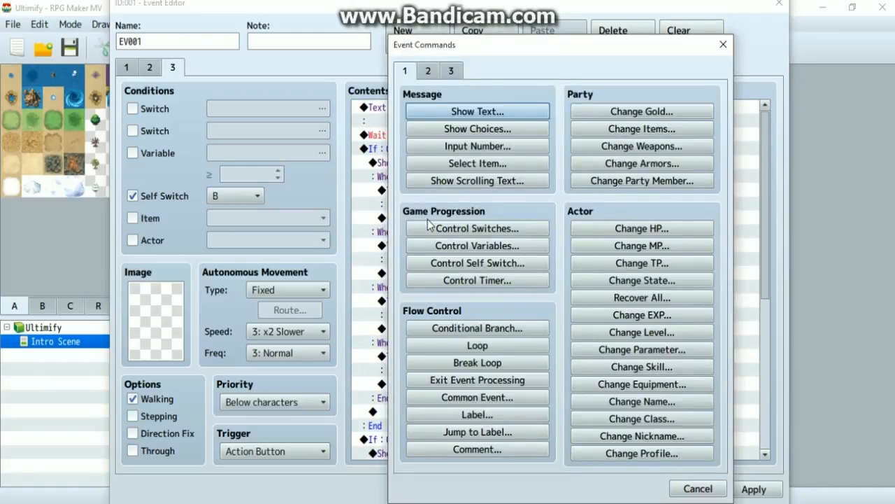
left_click(452, 72)
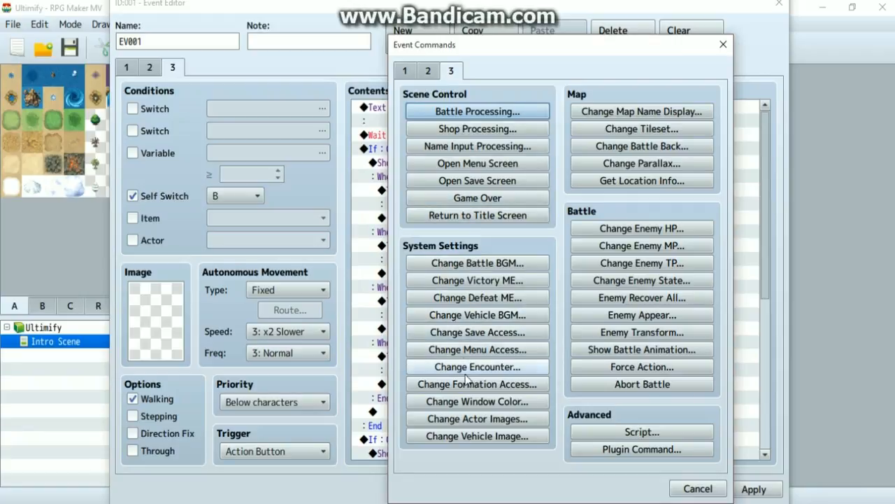
left_click(465, 419)
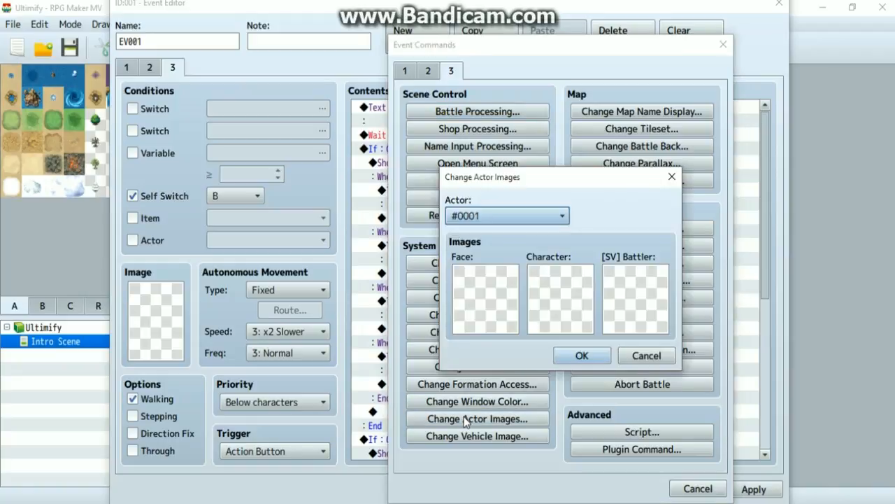
double_click(480, 312)
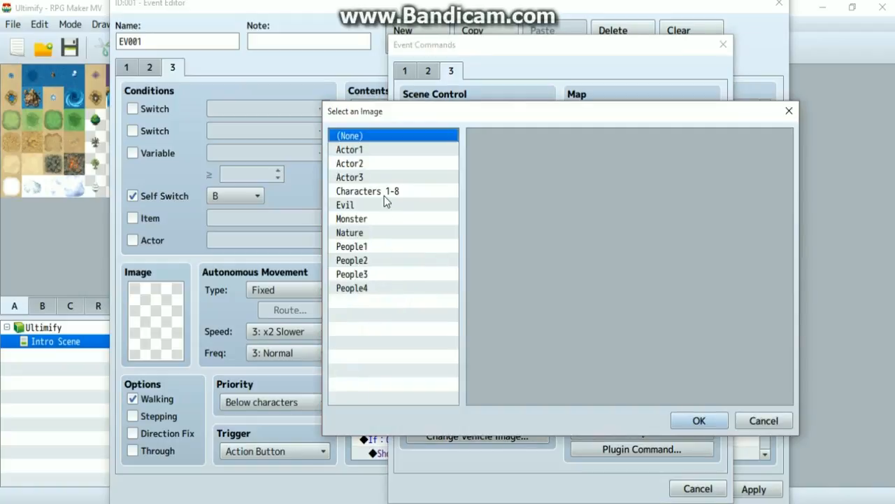
left_click(384, 193)
double_click(500, 179)
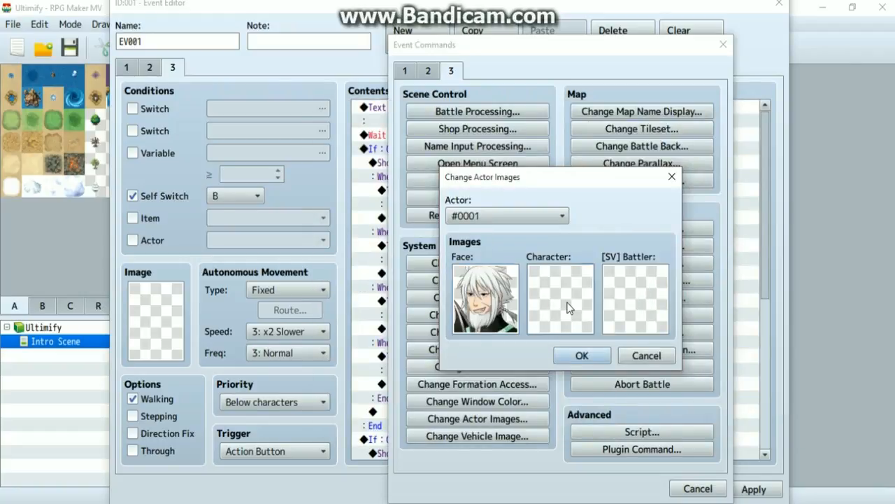
Set the actor's character sprite to the matching white-haired figure from Characters 1-8.
double_click(567, 306)
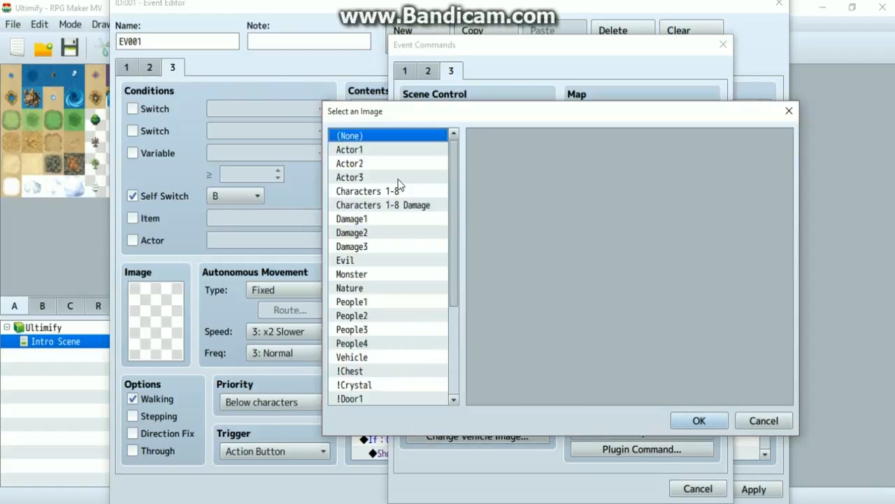
left_click(409, 192)
double_click(512, 189)
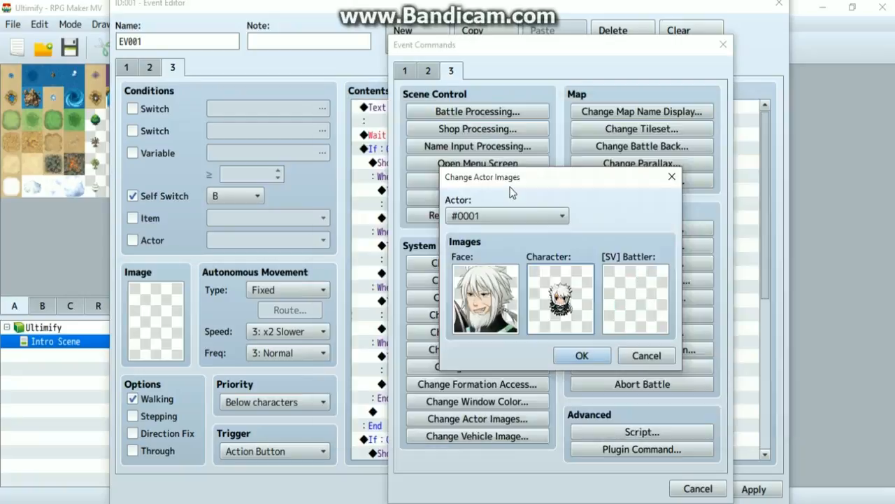
Preview the Characxter 4 sheet among the available [SV] Battler images.
left_click(629, 302)
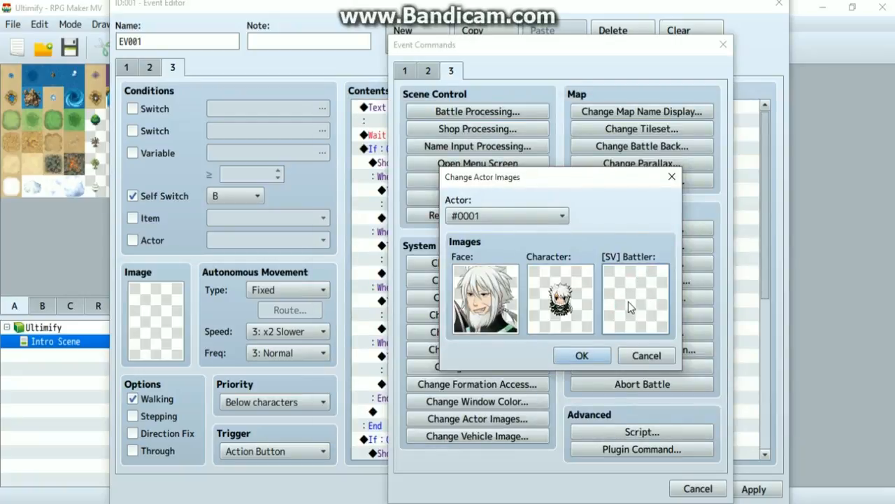
double_click(628, 302)
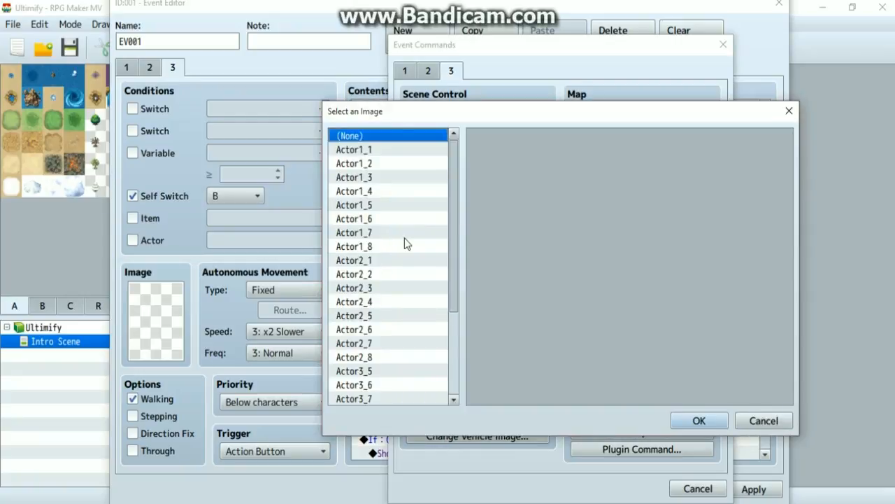
scroll(406, 245, "down", 3)
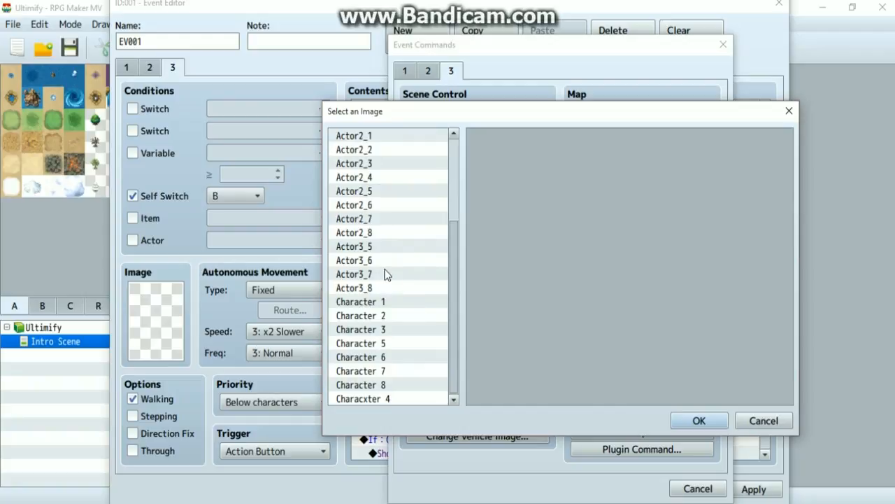
left_click(389, 398)
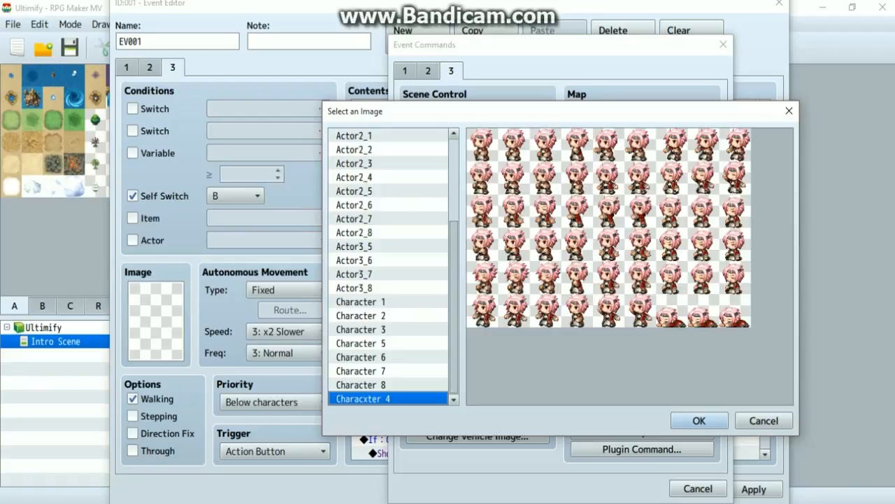
Switch to File Explorer and open the img folder of the Ultimify project.
left_click(88, 502)
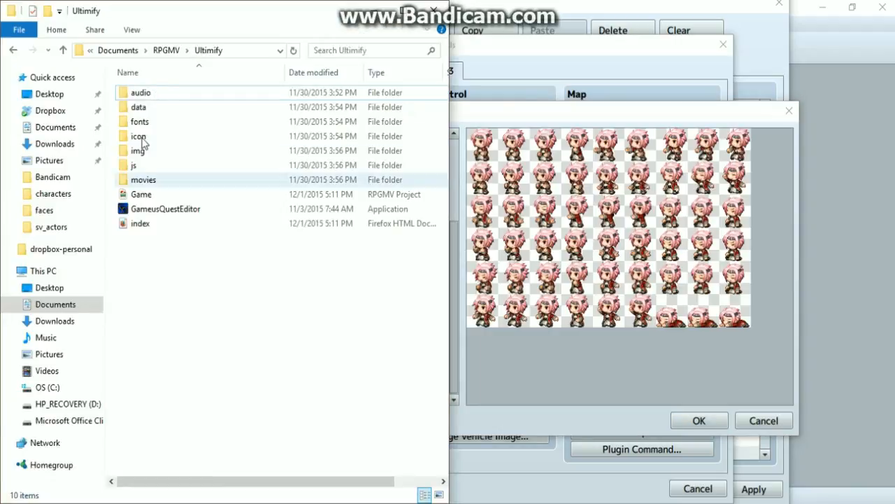
left_click(152, 154)
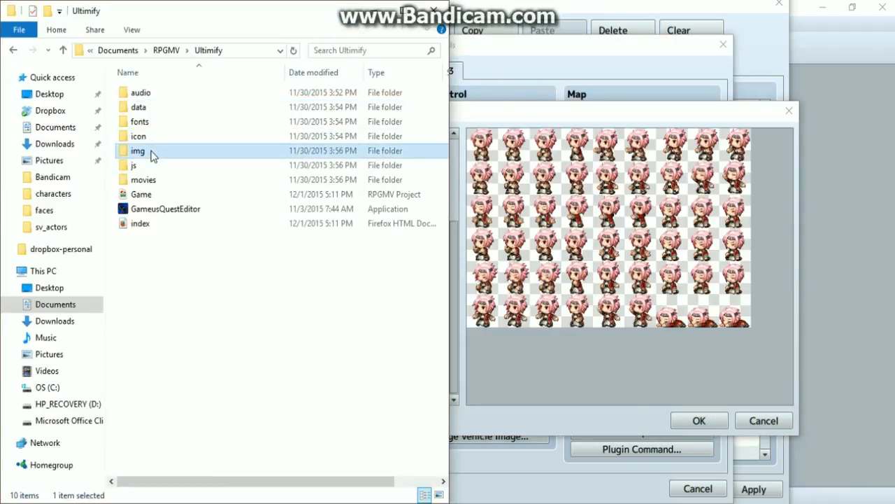
double_click(151, 154)
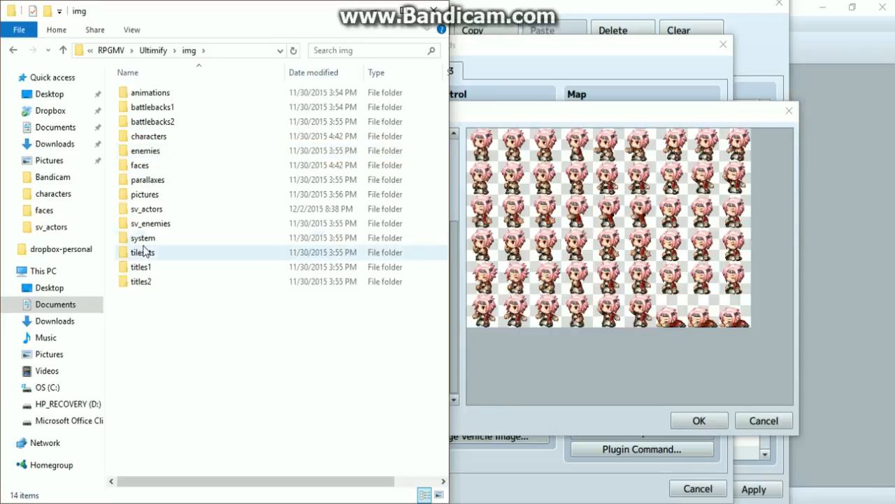
Cancel the battler selection, save the Change Actor Images command without a battler, and return to File Explorer.
left_click(768, 433)
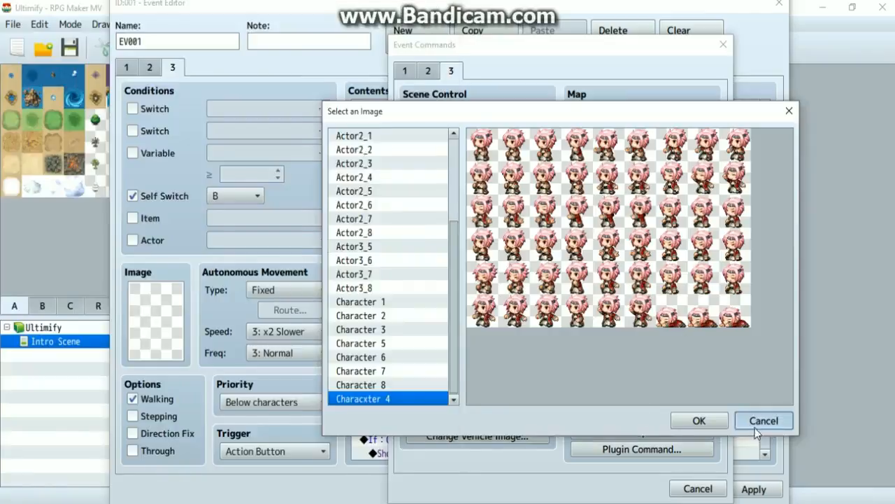
left_click(755, 425)
key("alt+Tab")
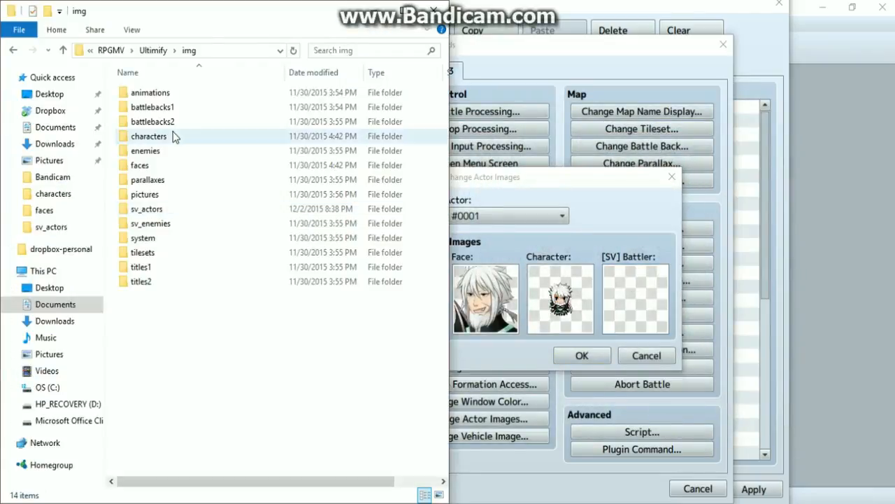
left_click(585, 355)
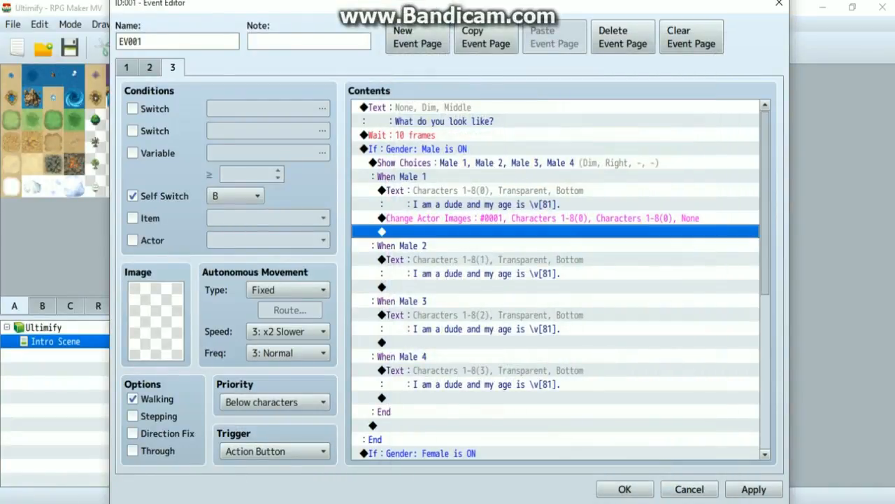
key("alt+Tab")
double_click(166, 138)
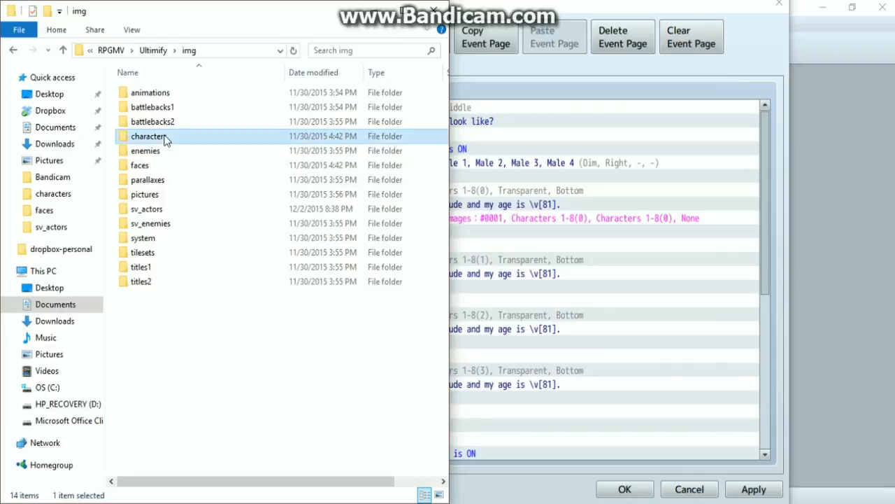
scroll(203, 271, "down", 1)
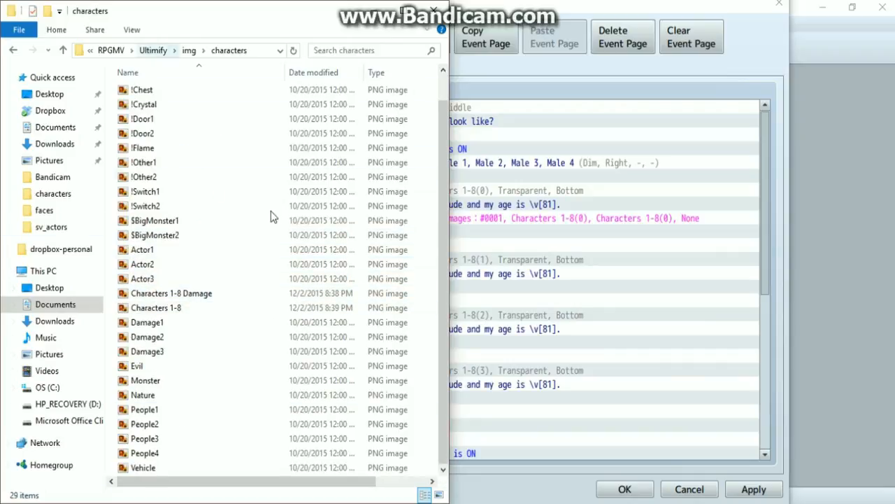
key("BackSpace")
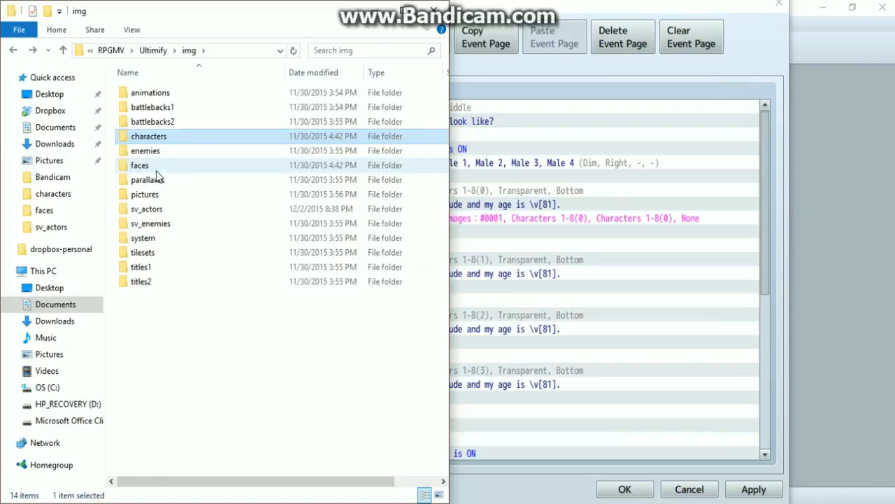
Open the sv_actors folder and rename the misspelled Characxter 4 image as Character 4.
left_click(159, 210)
double_click(160, 210)
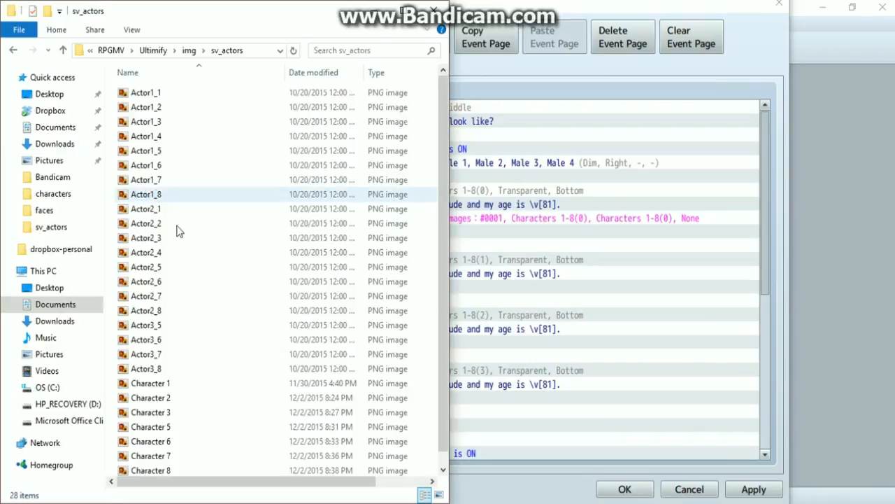
scroll(183, 269, "down", 1)
left_click(163, 468)
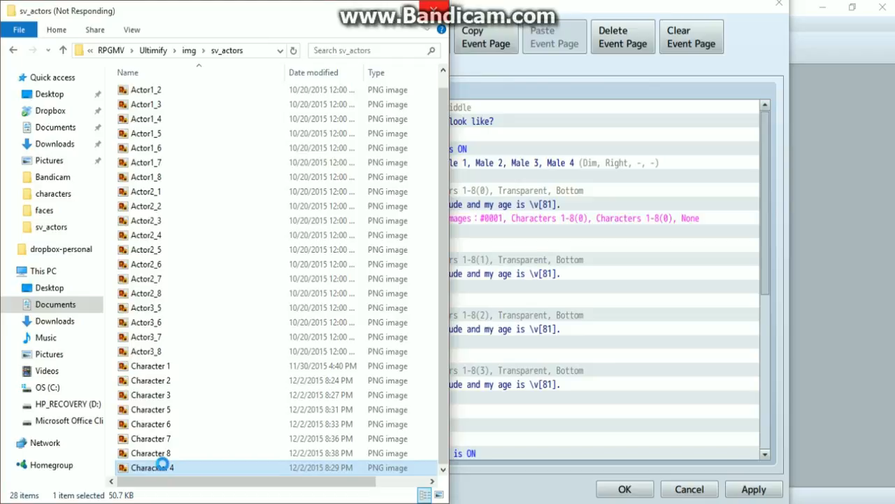
right_click(162, 464)
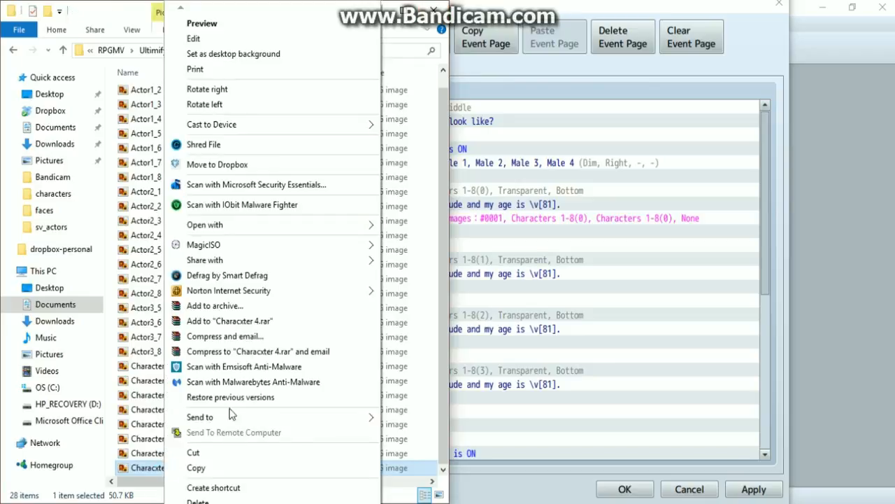
mouse_move(210, 502)
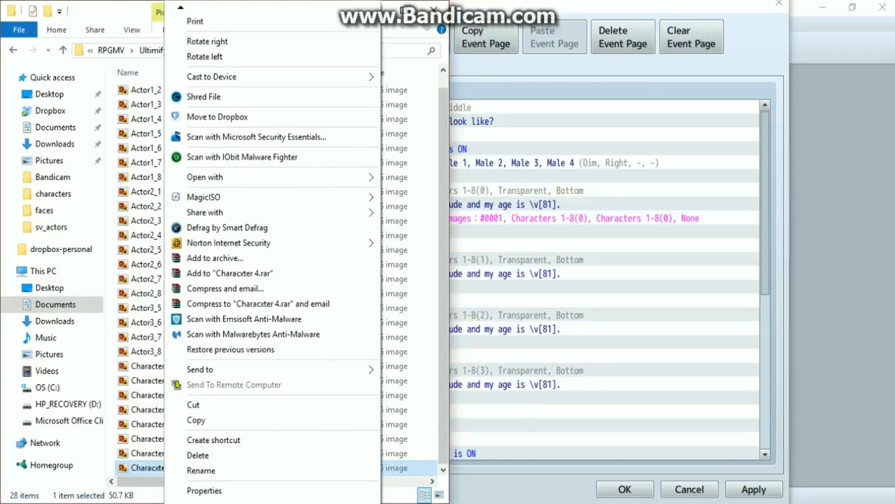
left_click(201, 471)
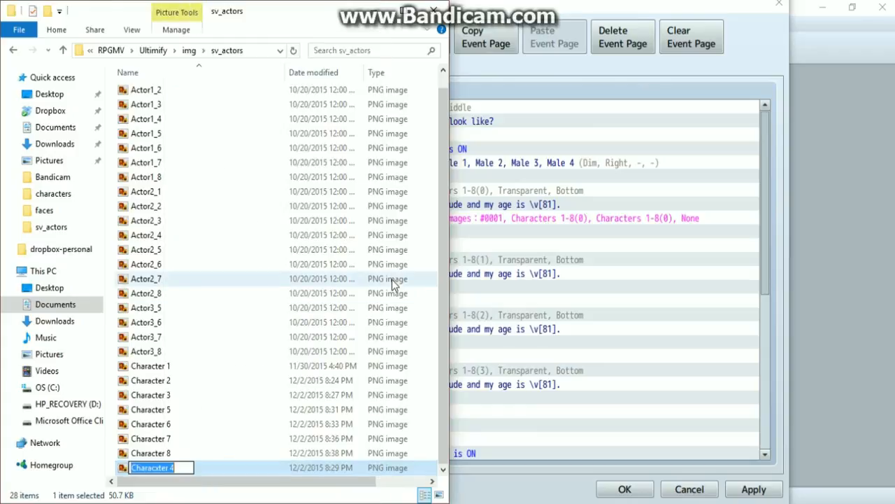
key("End")
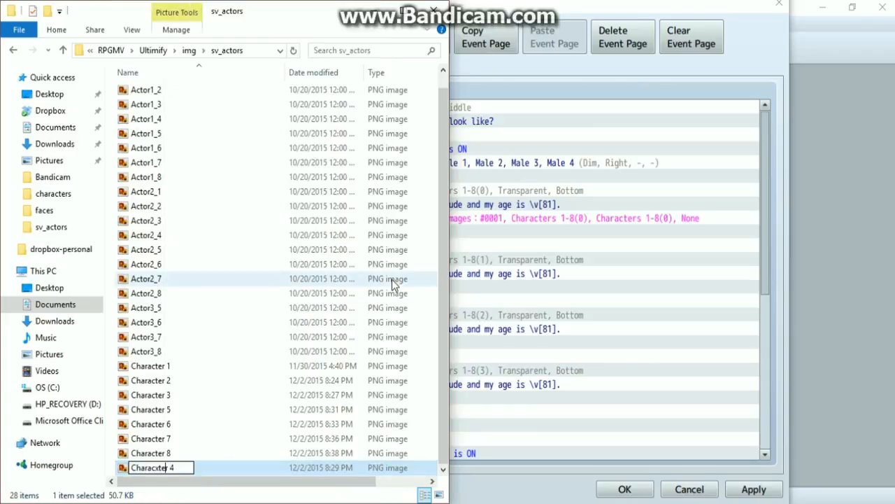
key("BackSpace")
key("Return")
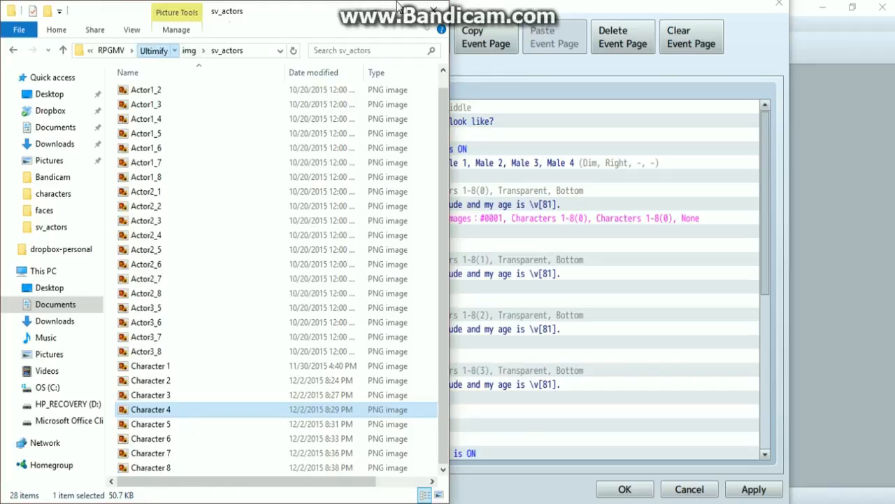
Switch back to RPG Maker MV and set the [SV] Battler in Male 1's Change Actor Images command to Character 1.
left_click(153, 51)
left_click(373, 8)
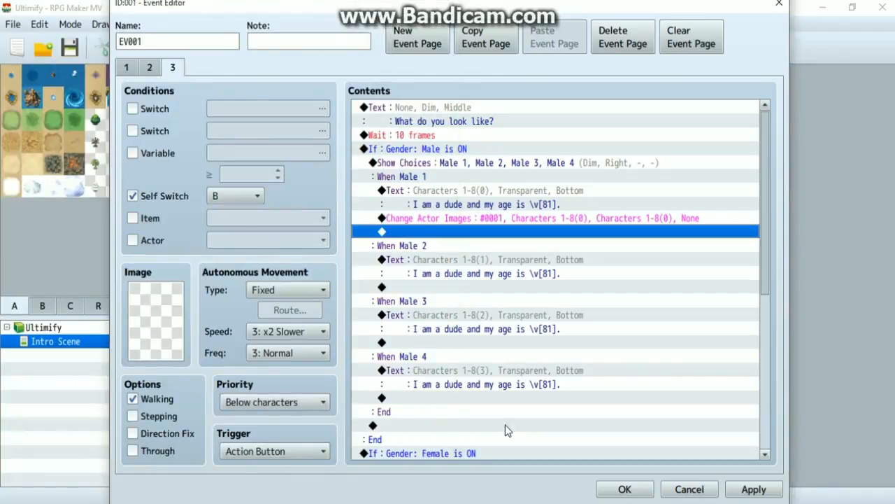
left_click(478, 219)
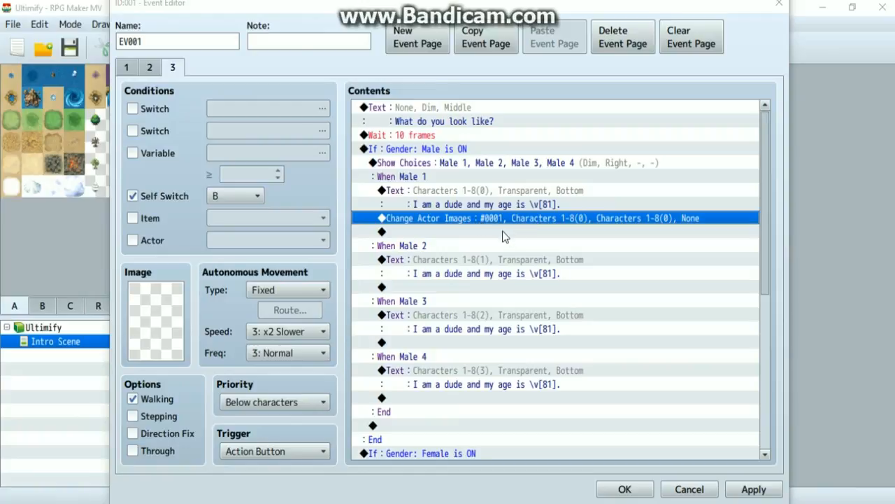
double_click(503, 231)
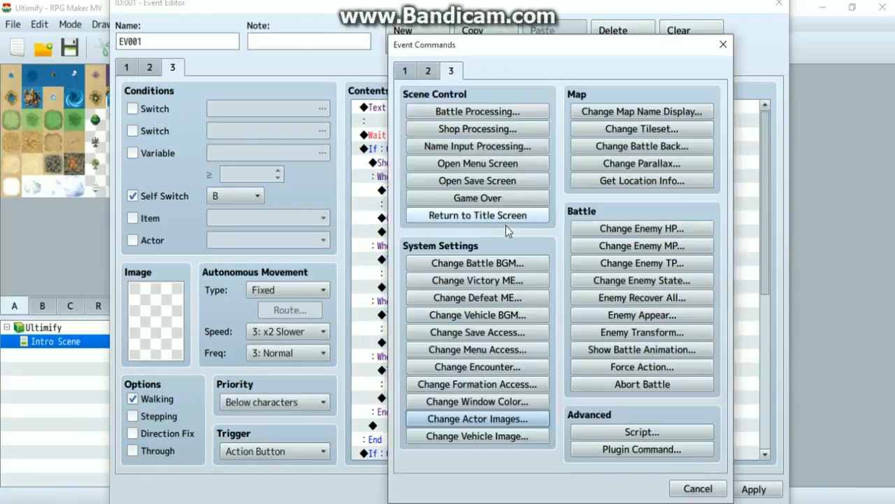
left_click(722, 46)
double_click(592, 218)
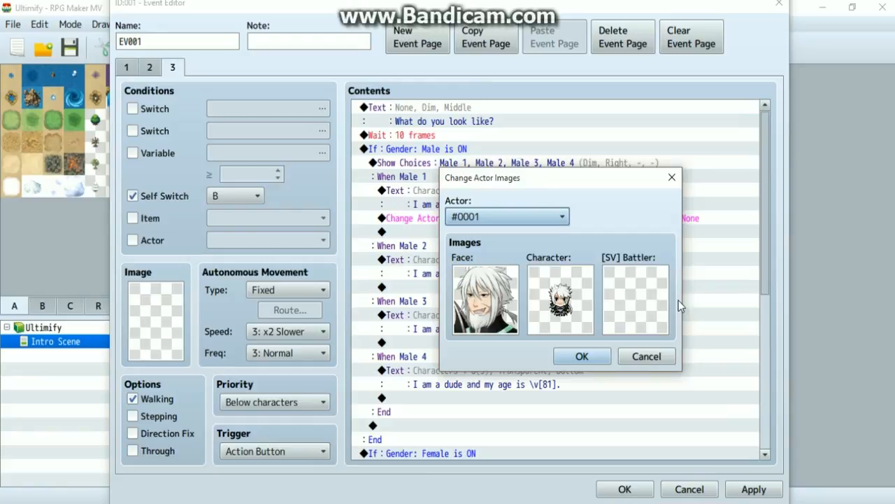
double_click(637, 276)
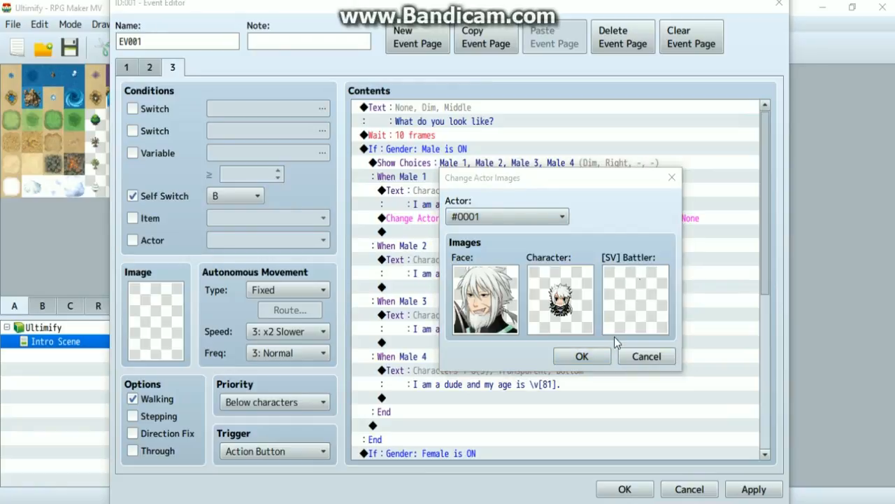
scroll(428, 274, "down", 3)
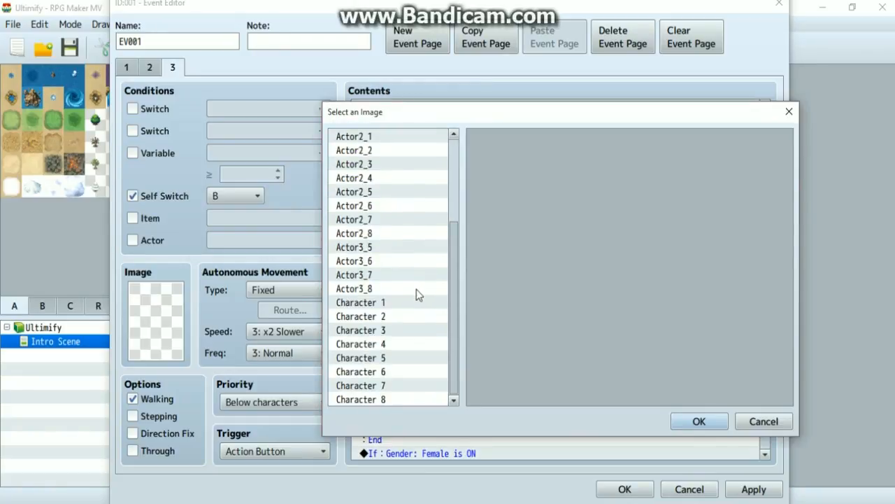
double_click(426, 307)
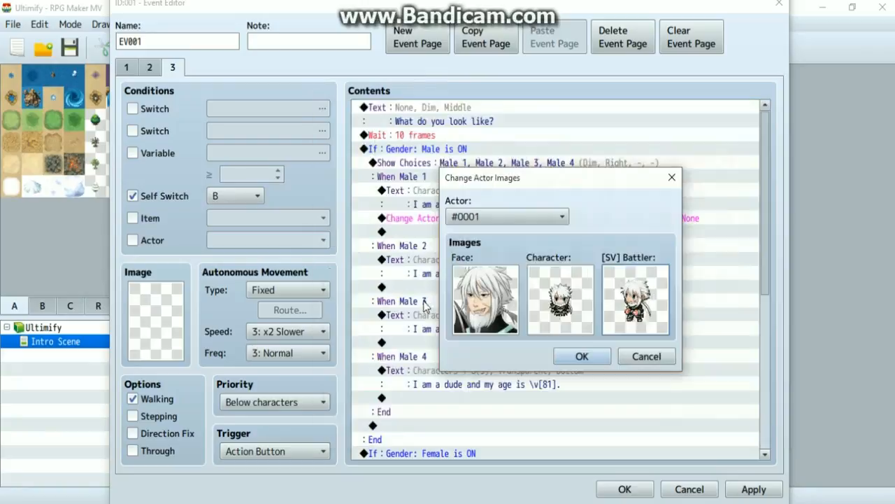
left_click(582, 357)
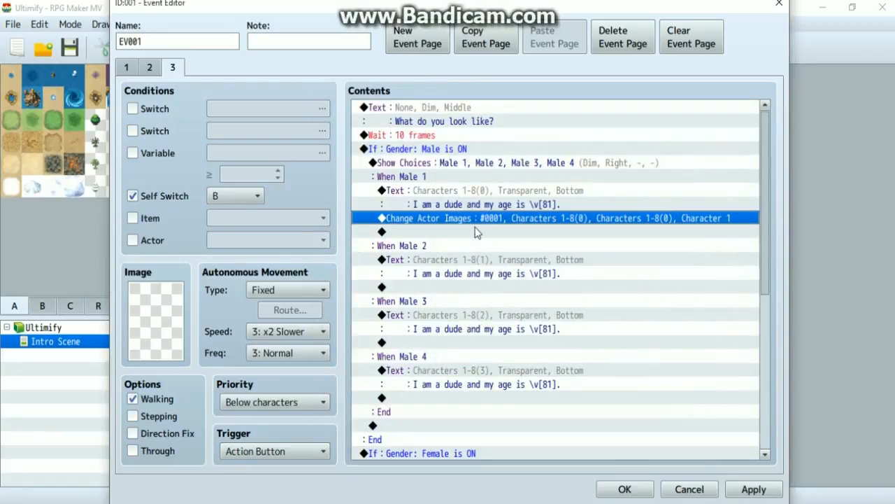
Copy Male 1's Change Actor Images command into the Male 2 branch below its message.
key("ctrl+c")
left_click(478, 287)
key("ctrl+v")
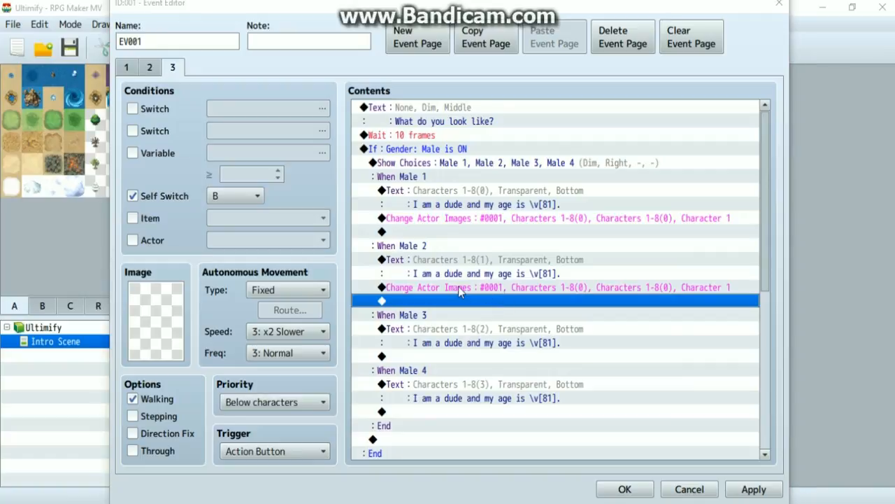
double_click(492, 300)
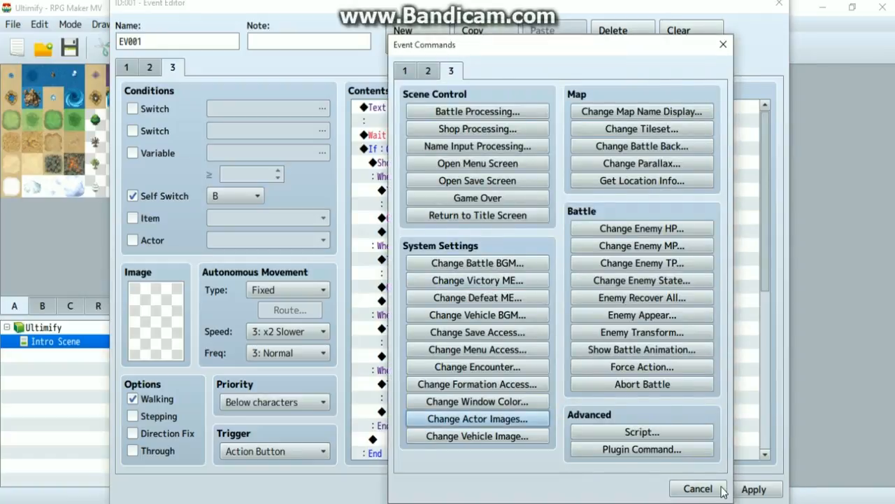
key("Escape")
In Male 2's Change Actor Images command, set the face and character sprite to the dark-haired man with sunglasses from Characters 1-8.
double_click(510, 289)
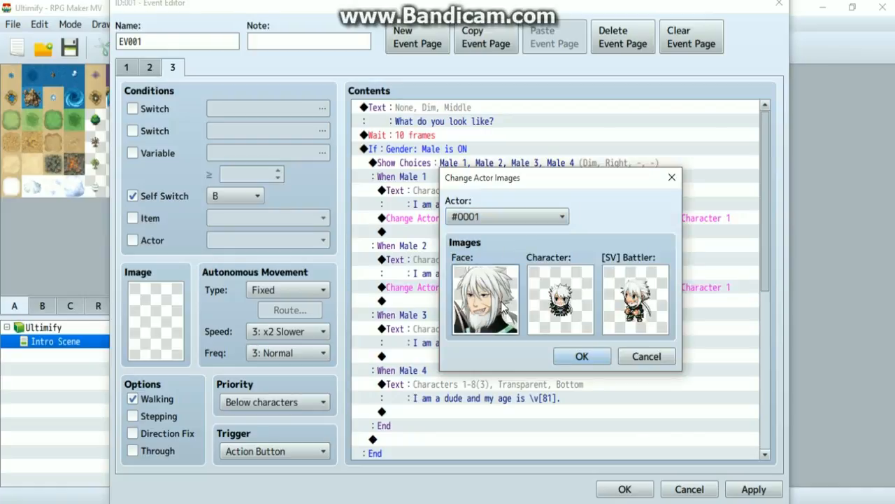
double_click(501, 310)
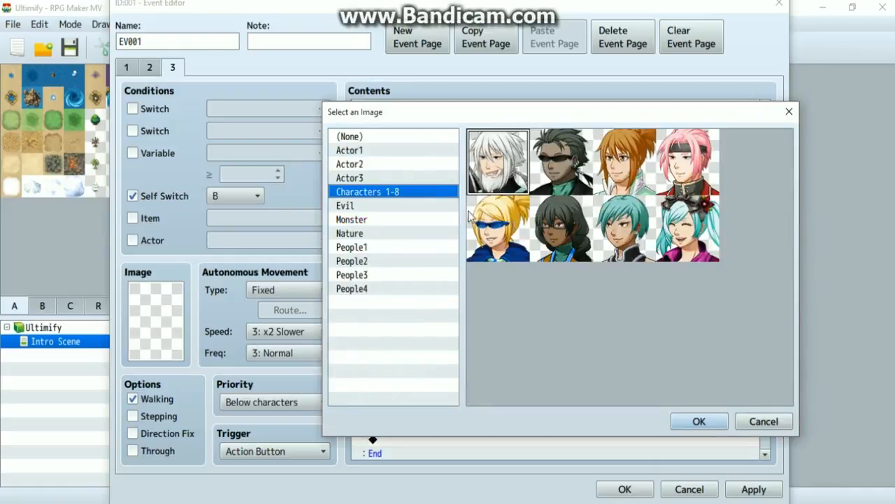
double_click(553, 168)
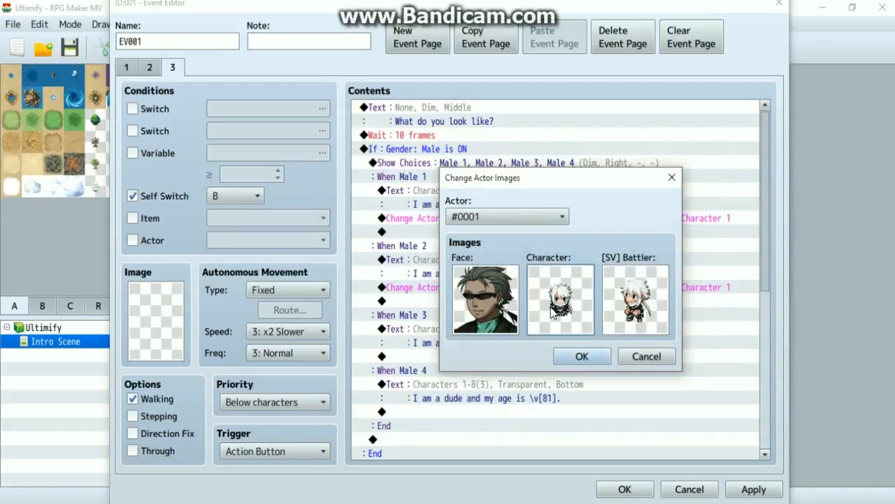
double_click(552, 311)
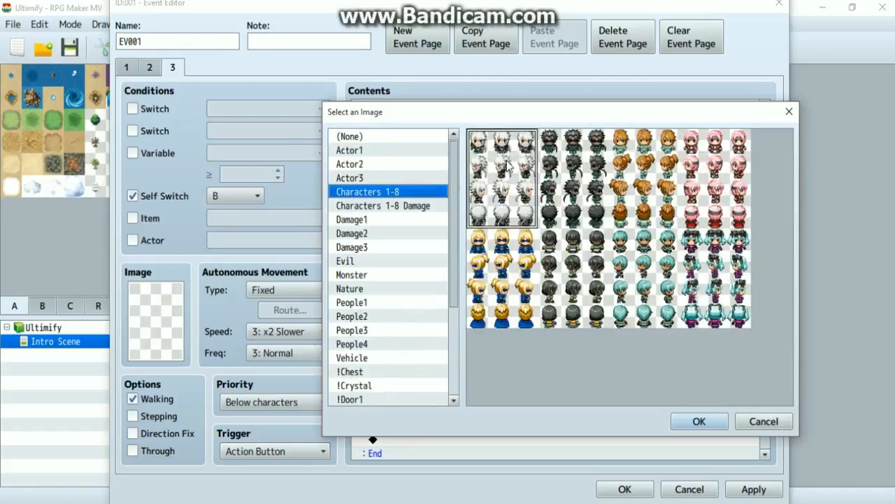
double_click(582, 179)
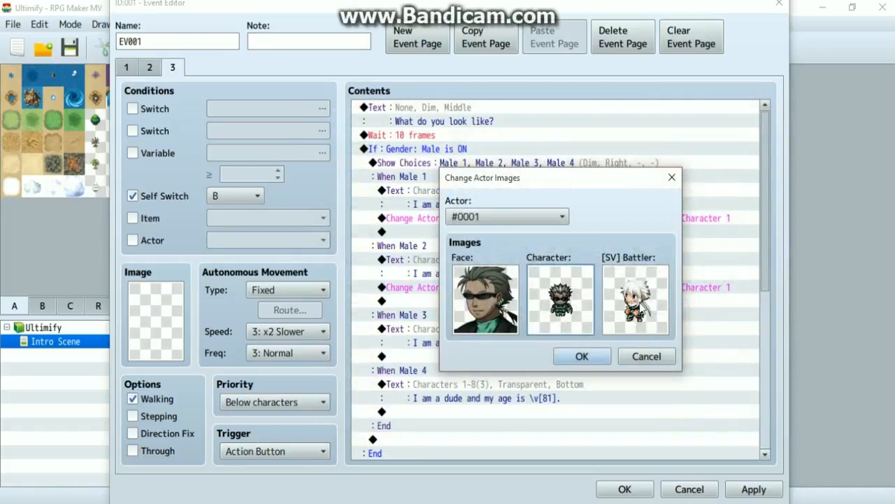
Set Male 2's [SV] Battler to Character 2 and save the Change Actor Images command.
double_click(637, 301)
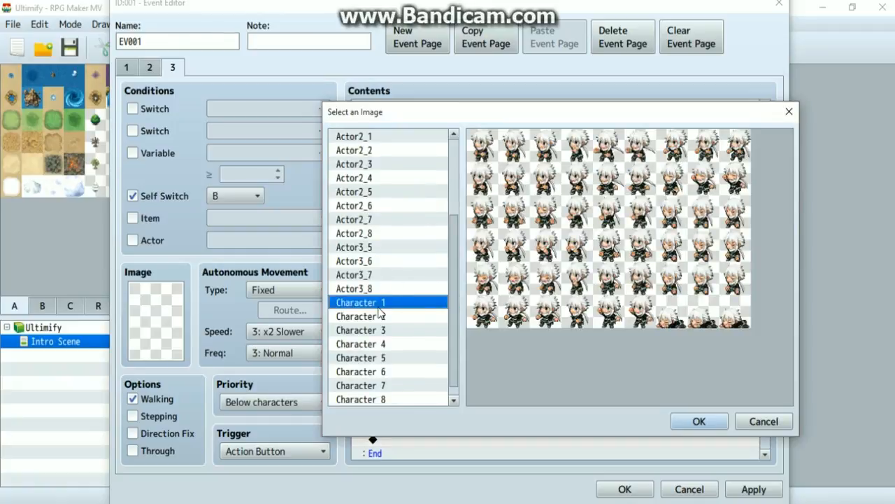
double_click(389, 316)
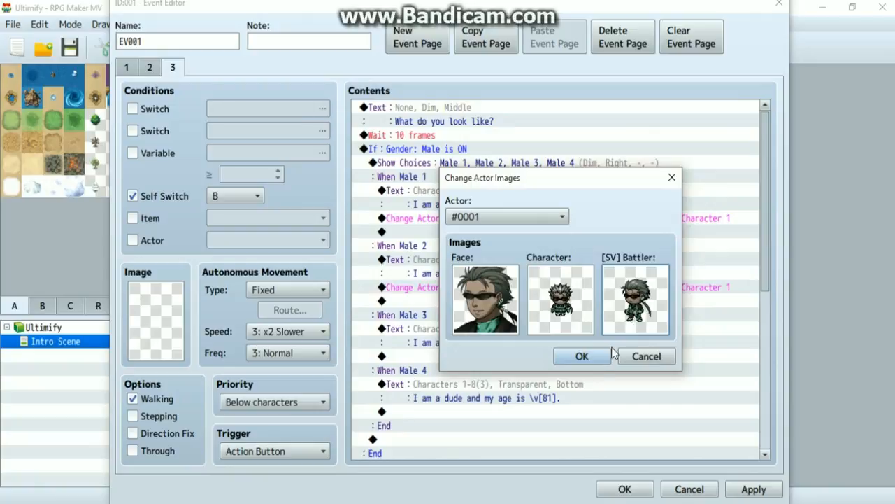
left_click(581, 356)
Copy Male 2's Change Actor Images command into the Male 3 and Male 4 branches below their messages.
left_click(490, 287)
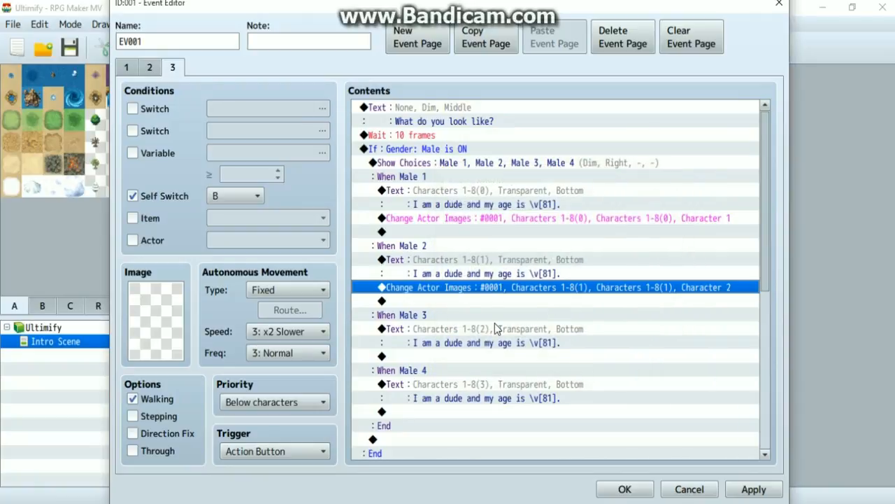
left_click(490, 342)
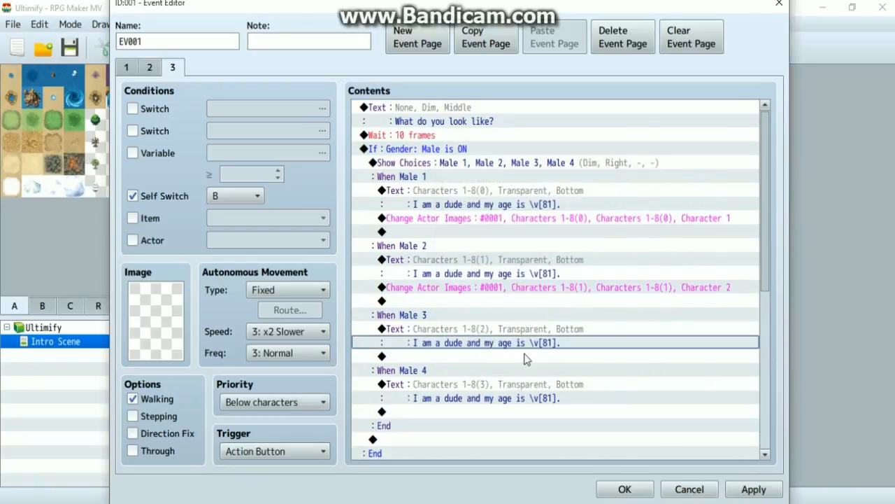
left_click(482, 358)
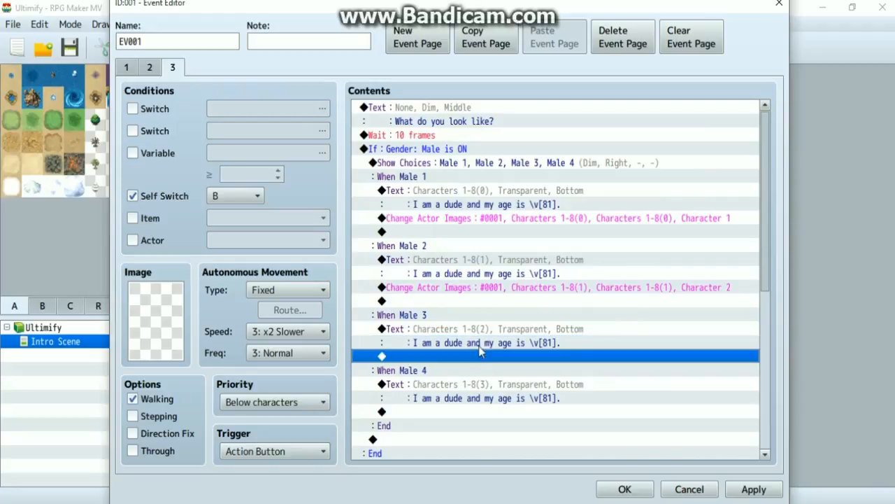
left_click(487, 291)
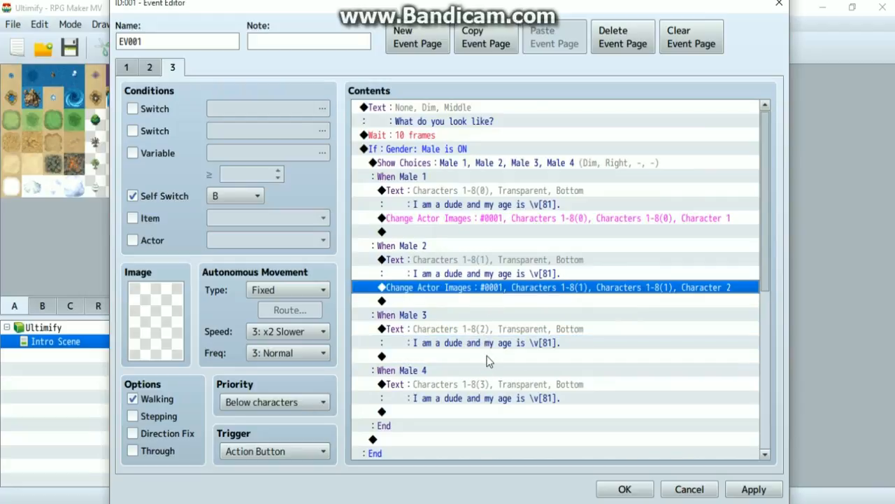
left_click(489, 357)
key("ctrl+v")
left_click(471, 426)
key("ctrl+v")
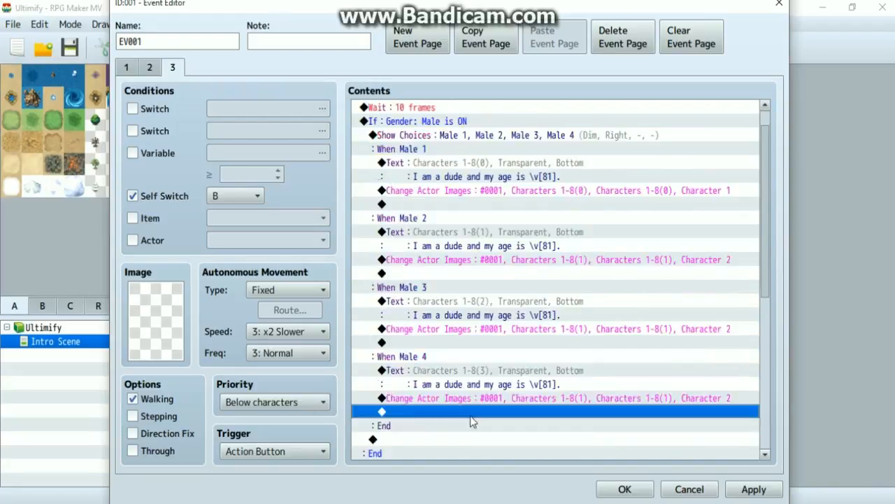
Paste the copied Change Actor Images command below the message in each of the Female 1 to Female 4 branches.
scroll(443, 277, "down", 7)
left_click(444, 274)
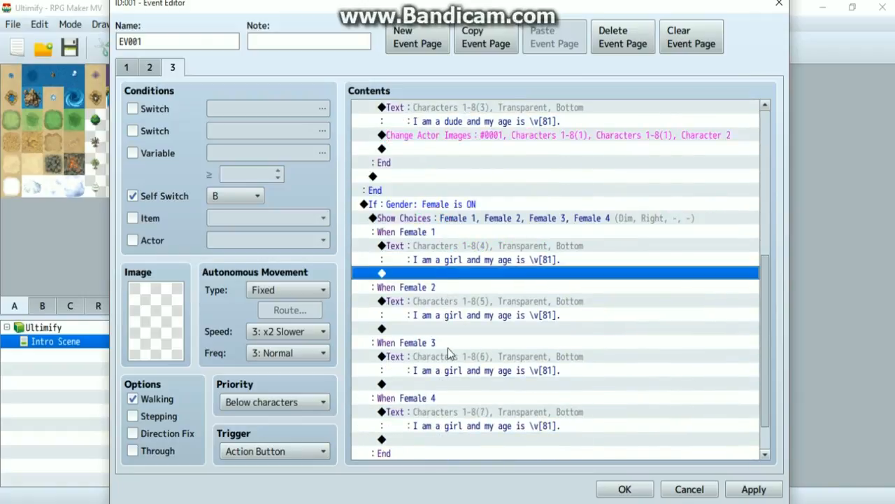
key("ctrl+v")
left_click(445, 343)
key("ctrl+v")
left_click(451, 413)
key("ctrl+v")
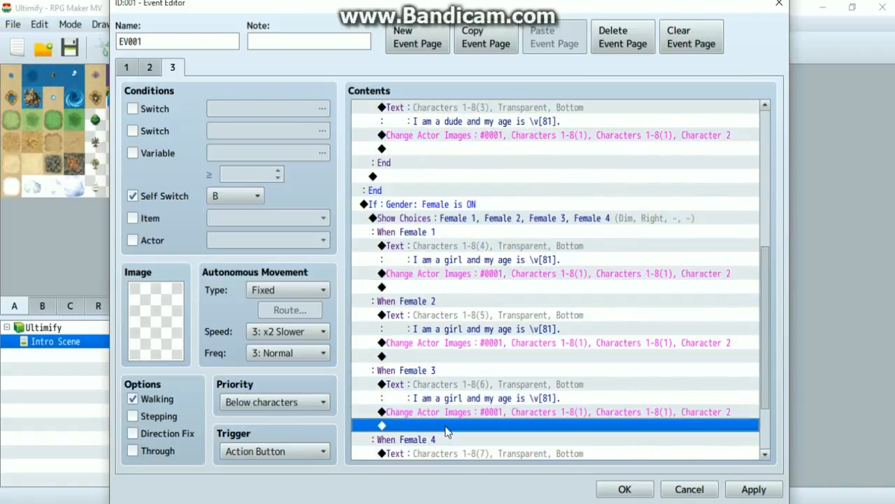
scroll(447, 413, "down", 2)
left_click(444, 398)
key("ctrl+v")
In Male 3's Change Actor Images command, set the face and character sprite to the orange-haired man from Characters 1-8.
scroll(483, 350, "up", 6)
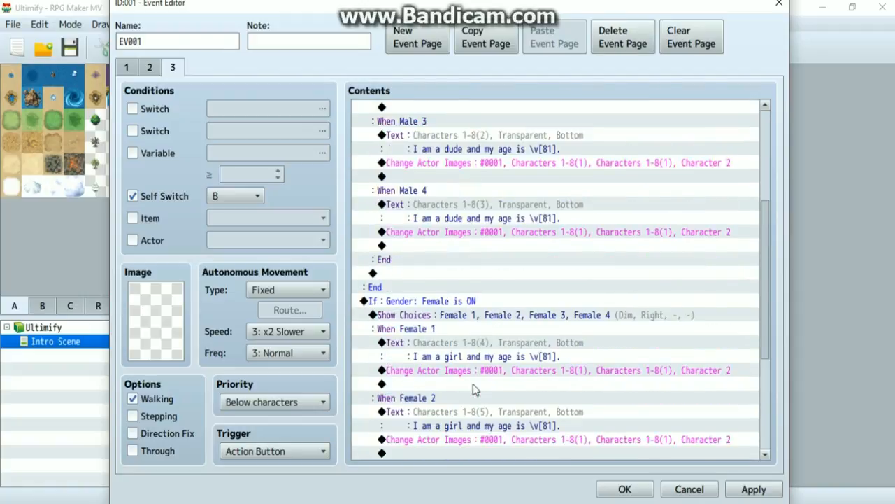
scroll(511, 279, "up", 2)
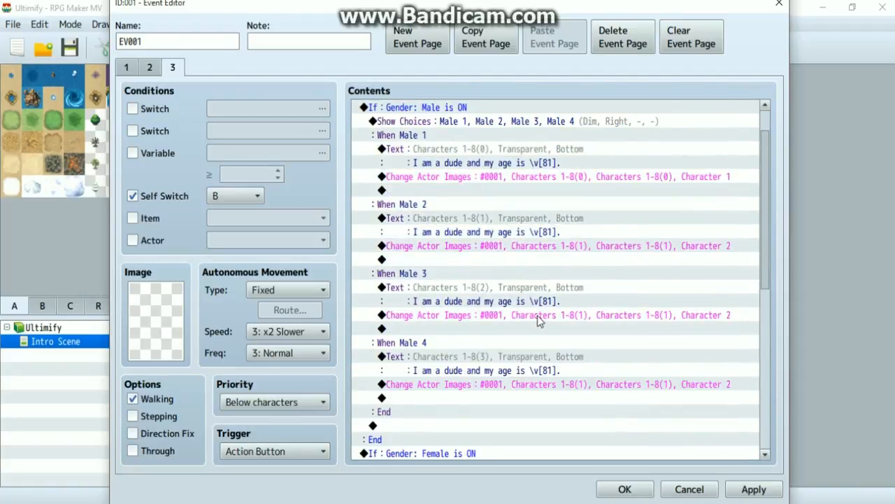
left_click(533, 317)
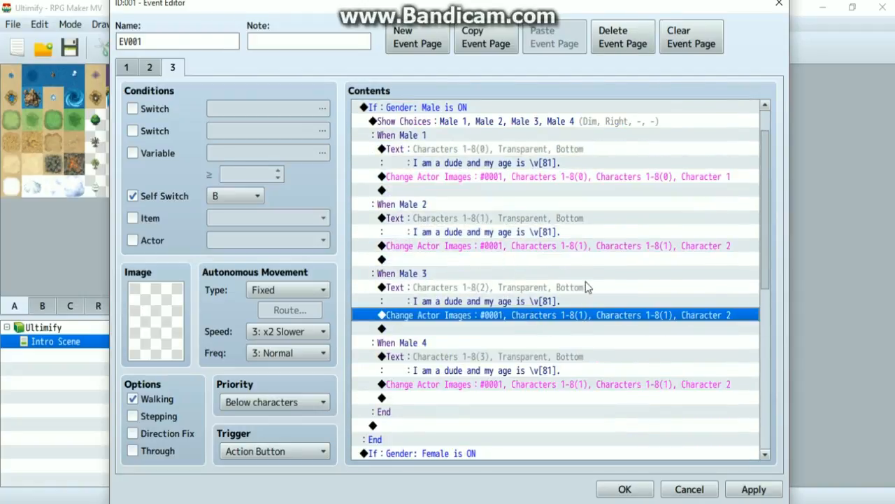
double_click(530, 321)
left_click(481, 304)
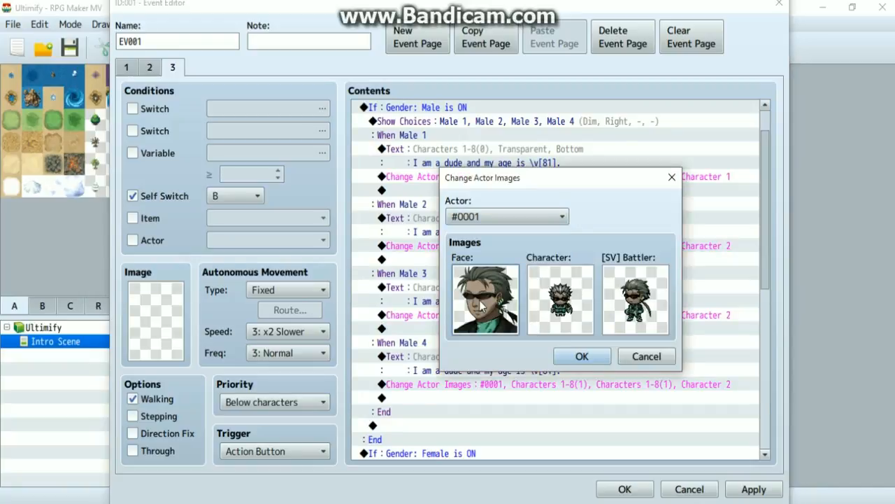
double_click(481, 305)
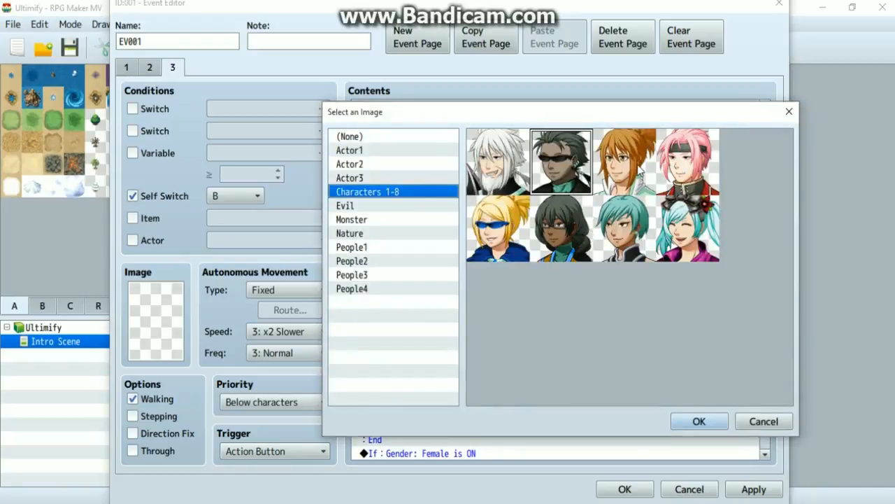
double_click(636, 167)
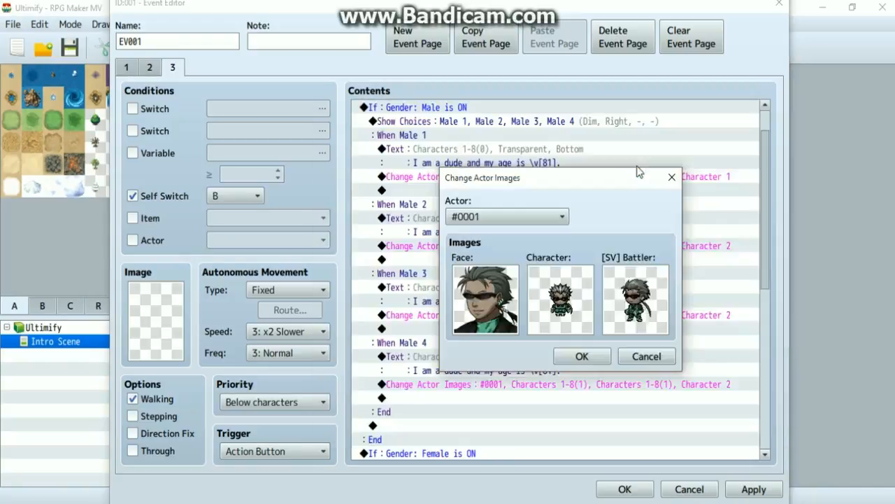
double_click(556, 300)
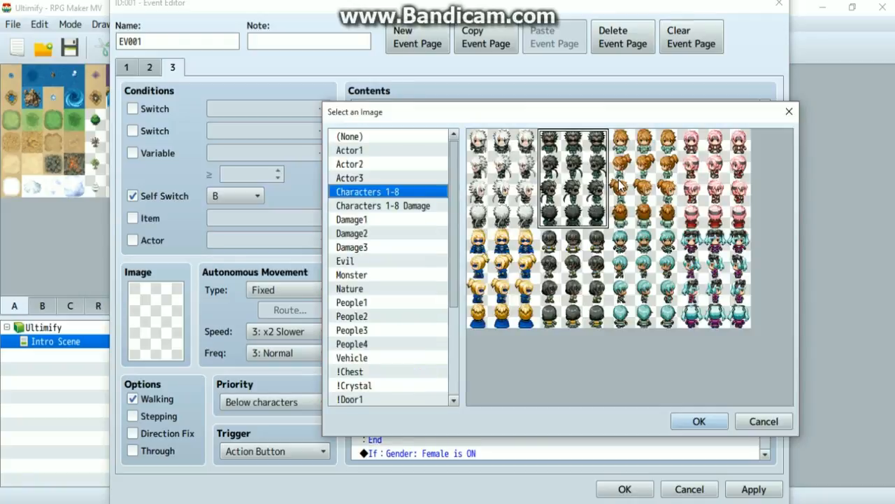
left_click(641, 183)
left_click(699, 420)
Set Male 3's [SV] Battler to Character 3 and save the Change Actor Images command.
left_click(637, 326)
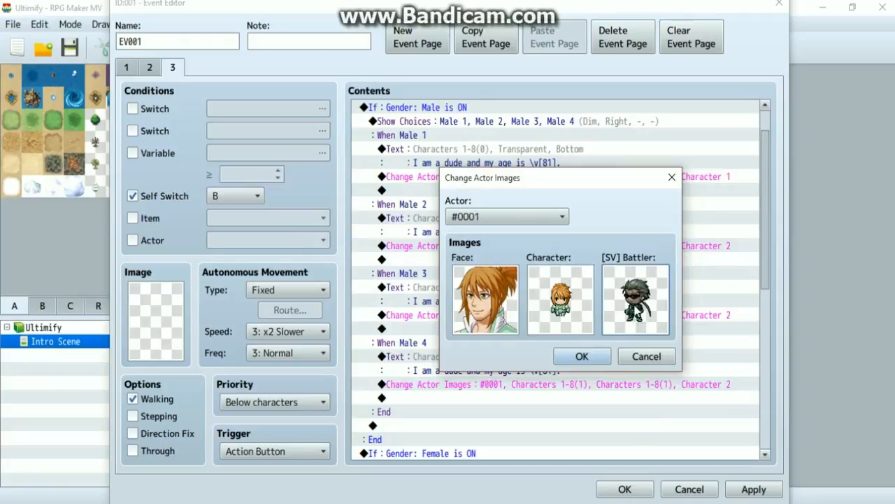
double_click(637, 307)
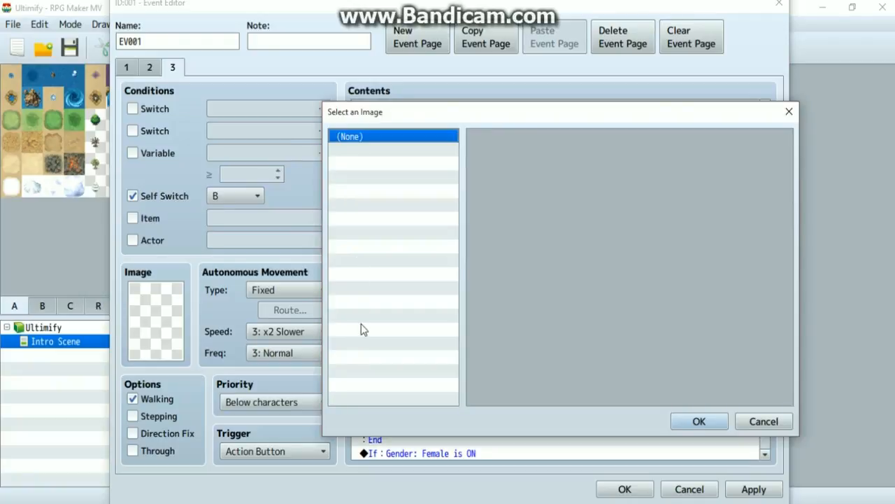
left_click(365, 316)
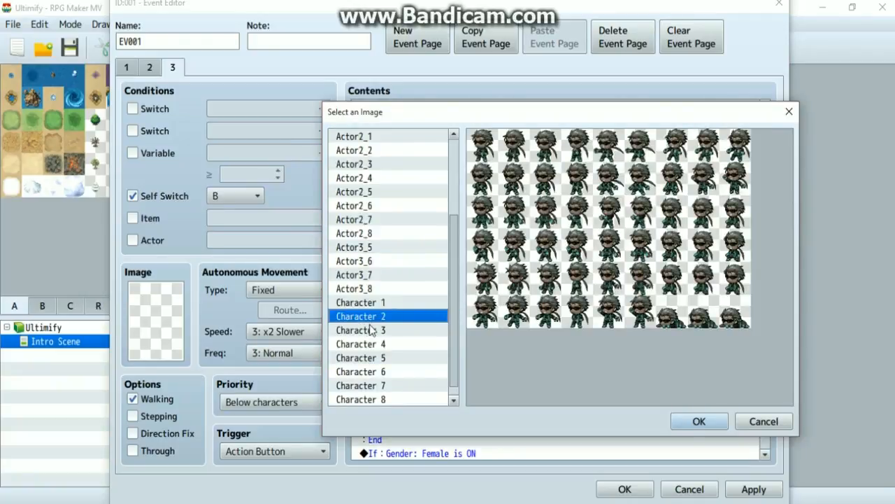
key("Return")
left_click(584, 353)
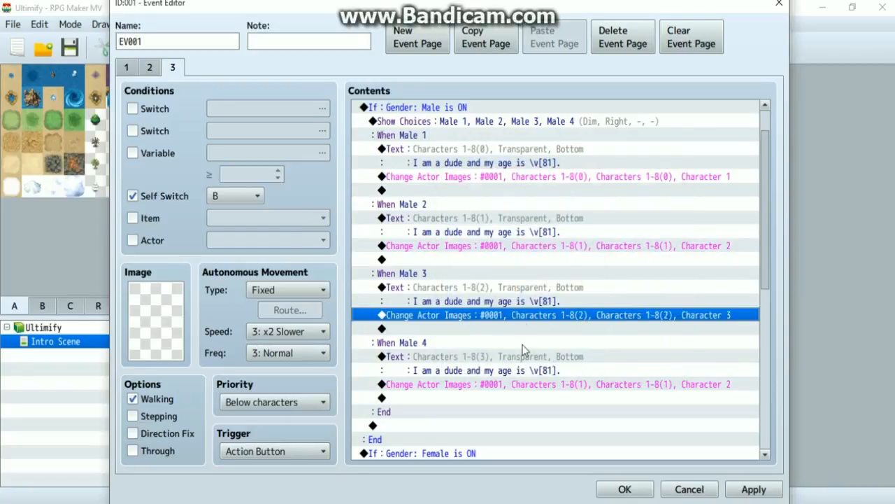
In Male 4's Change Actor Images command, set the face and character sprite to the pink-haired man with the headband from Characters 1-8.
double_click(502, 382)
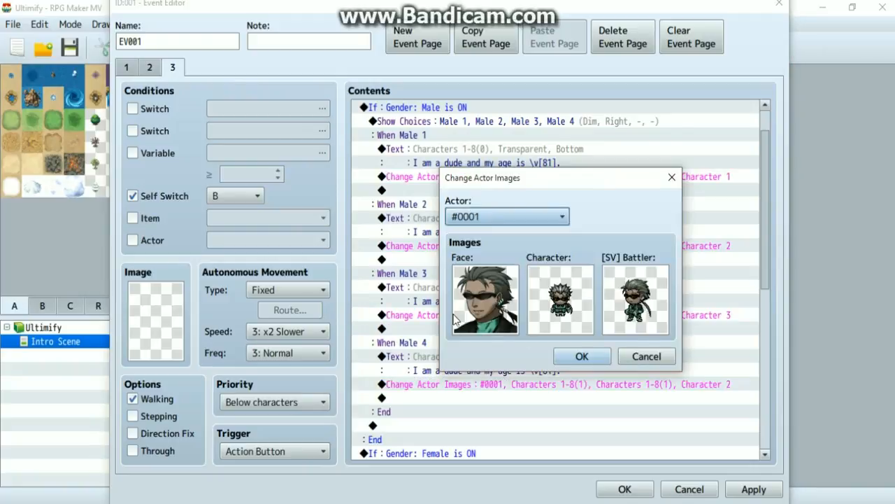
left_click(485, 299)
double_click(485, 299)
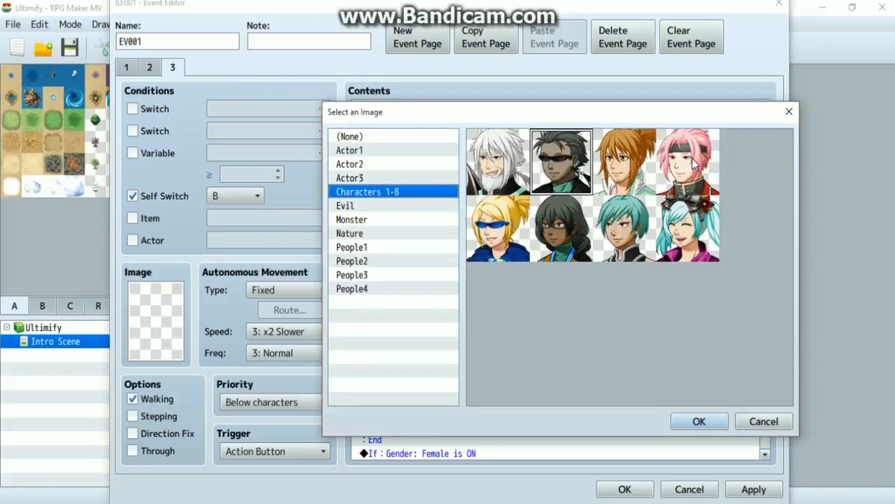
key("Escape")
left_click(547, 298)
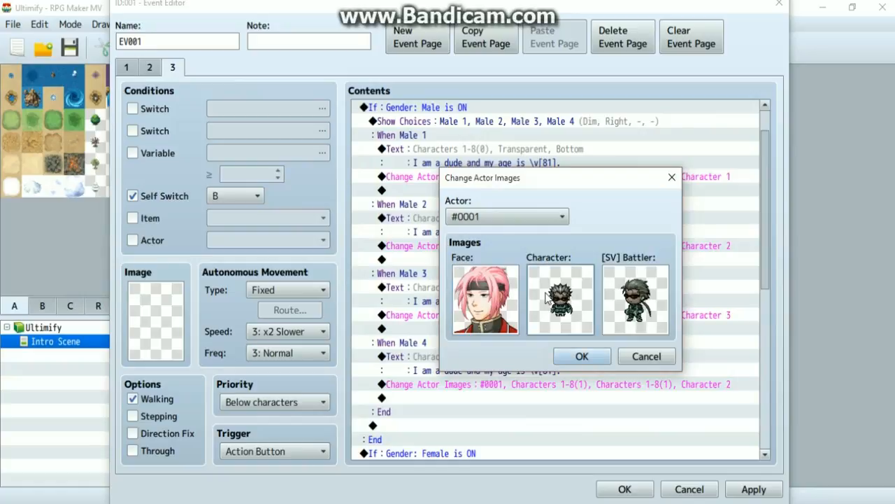
double_click(547, 298)
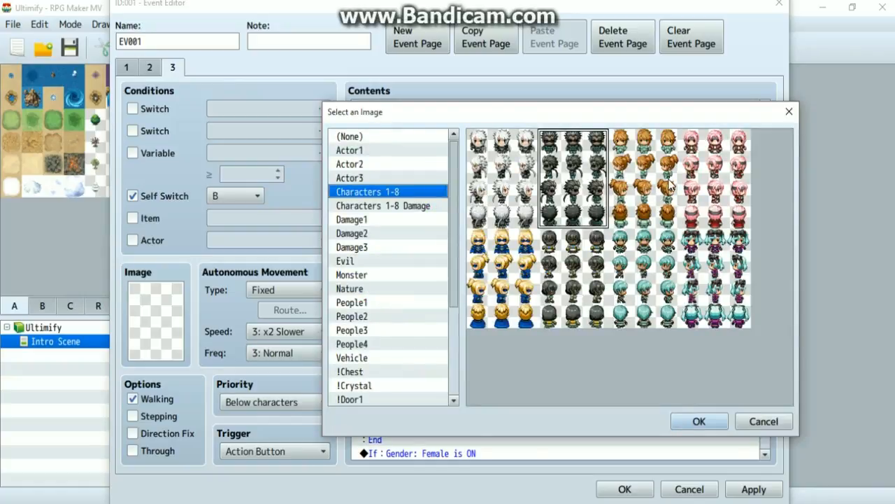
double_click(696, 183)
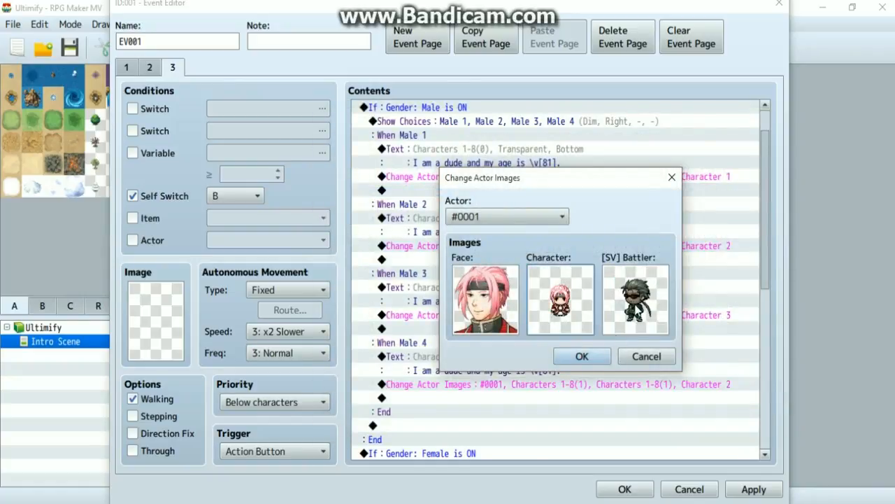
Open the [SV] Battler image selection for Male 4's Change Actor Images command.
double_click(637, 310)
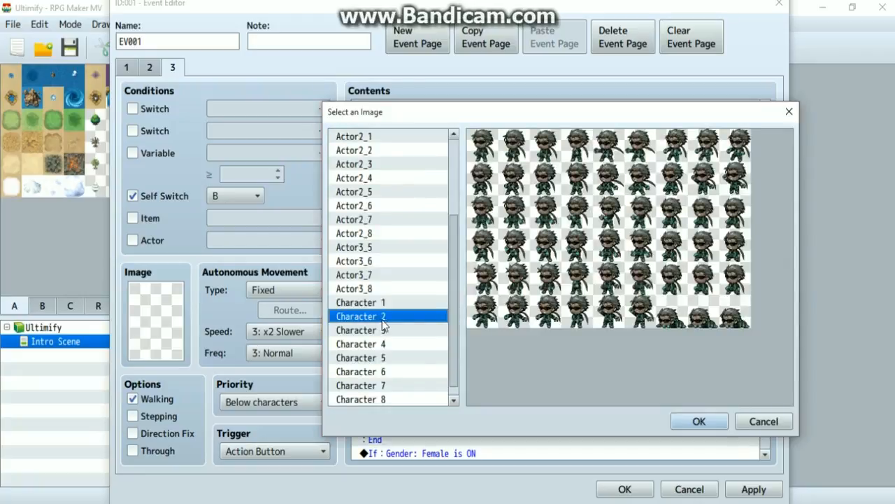
Set the SV battler in the Male 4 branch's actor image change to Character 4.
left_click(390, 345)
double_click(390, 345)
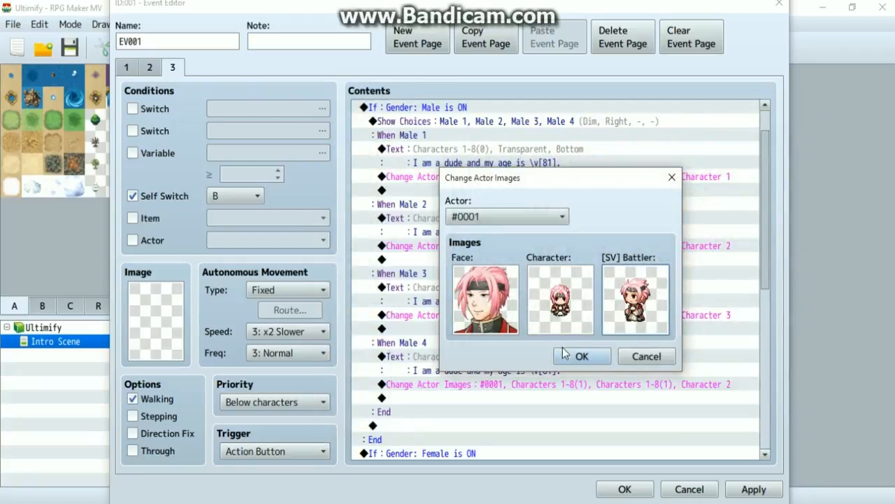
left_click(580, 355)
Set the Female 1 branch's actor images to the blonde face and sprite from Characters 1-8, with SV battler Character 5.
scroll(575, 350, "down", 7)
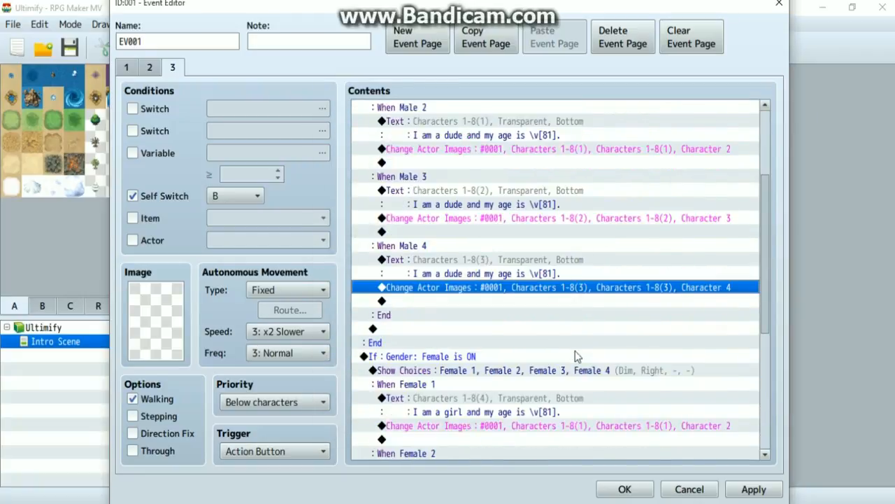
left_click(558, 245)
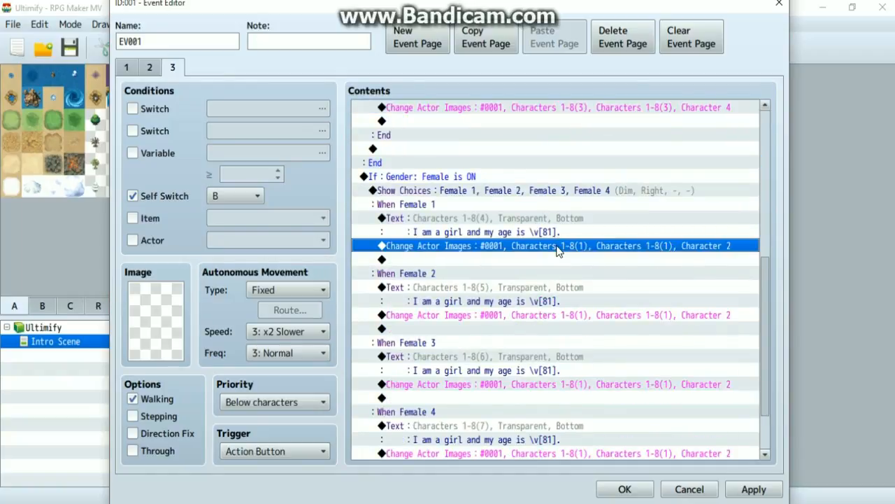
double_click(559, 247)
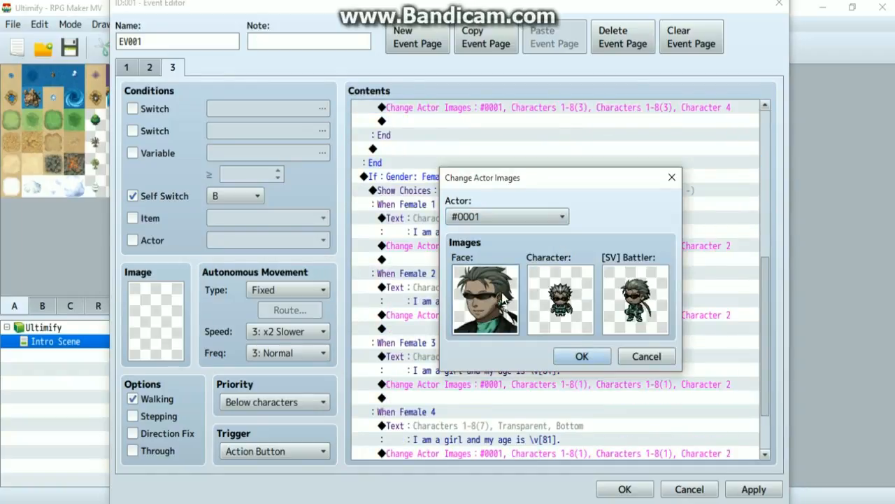
double_click(503, 298)
double_click(503, 228)
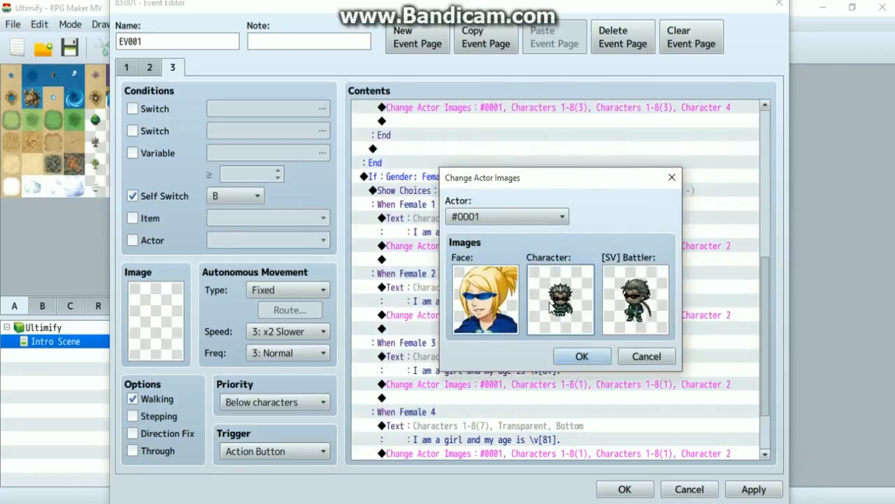
double_click(552, 308)
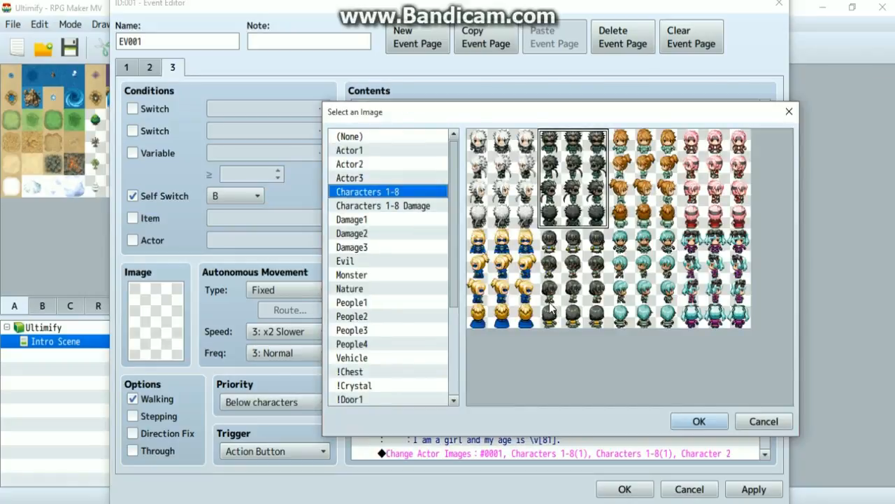
double_click(524, 288)
double_click(635, 299)
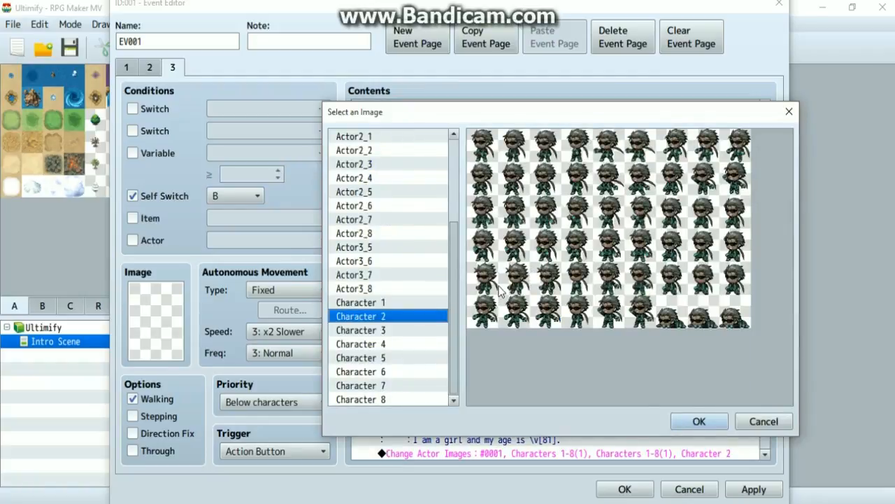
double_click(401, 357)
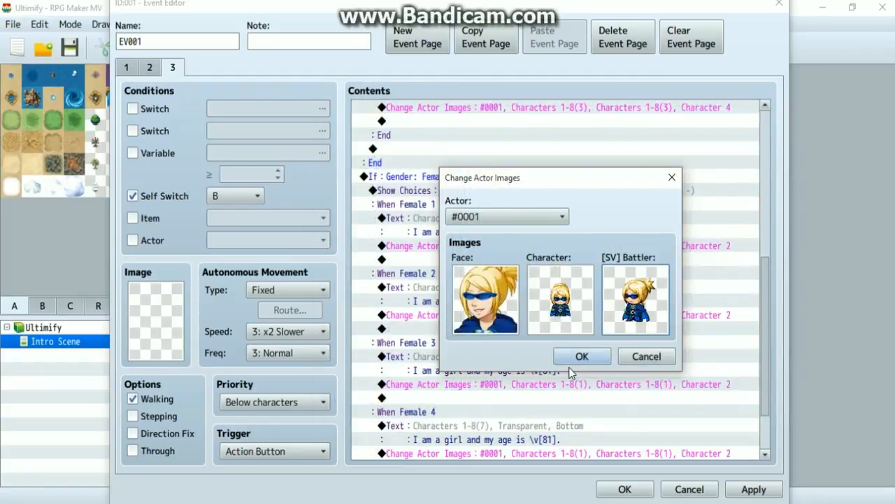
left_click(573, 359)
Set the Female 2 branch's actor images to the dark-haired, glasses-wearing face and sprite from Characters 1-8, with SV battler Character 6.
scroll(534, 291, "down", 1)
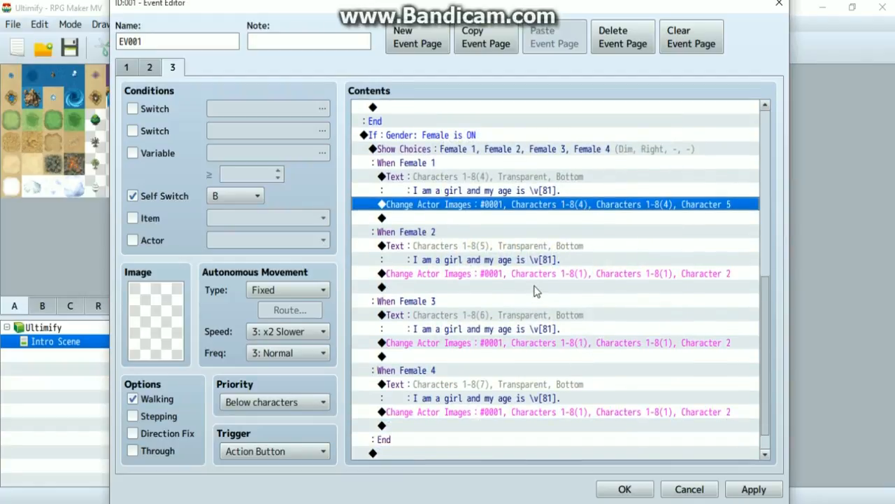
left_click(535, 273)
double_click(535, 274)
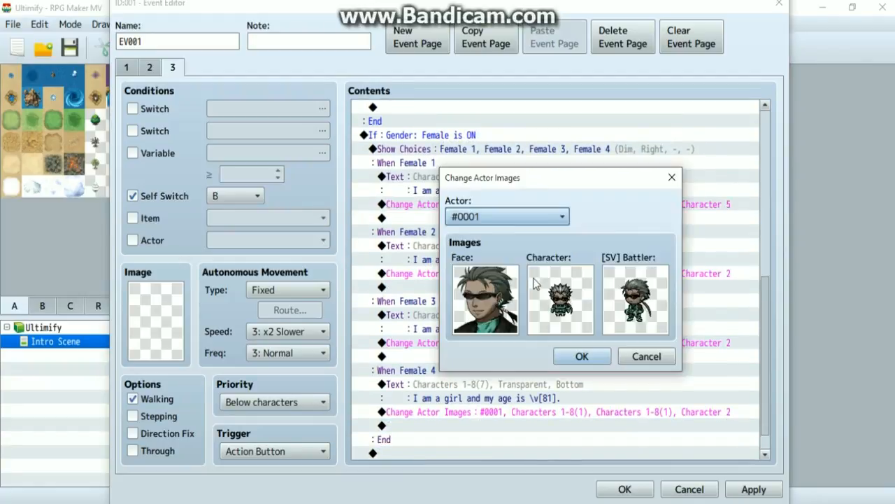
double_click(490, 299)
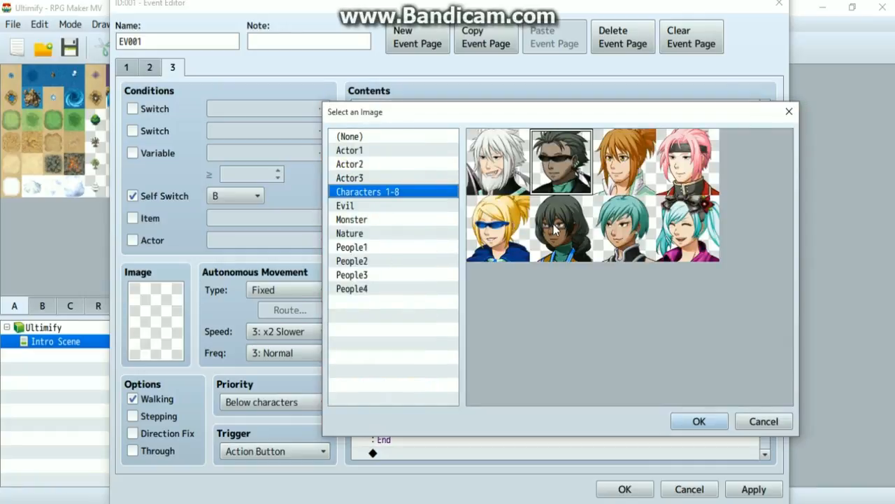
double_click(553, 226)
left_click(569, 310)
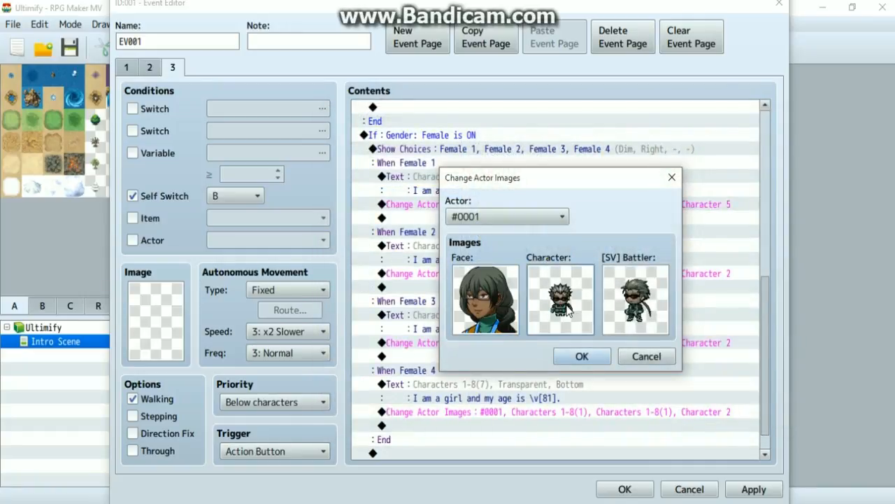
double_click(568, 312)
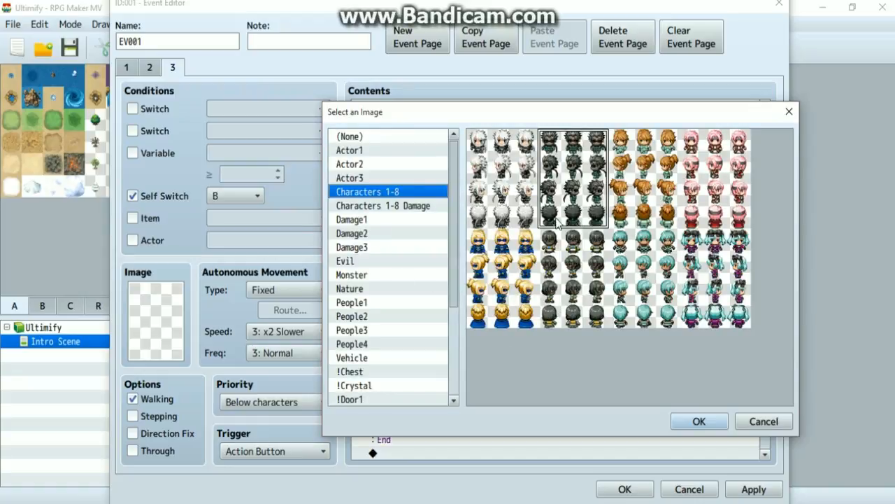
double_click(583, 294)
left_click(639, 315)
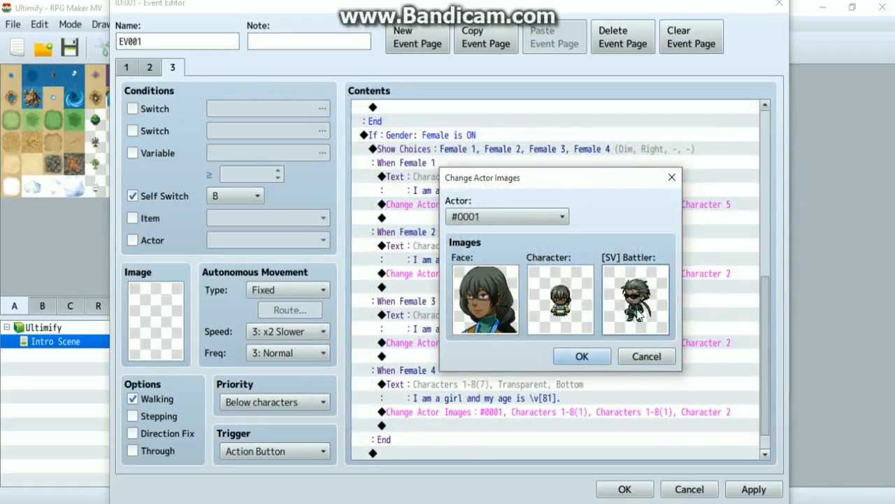
double_click(639, 314)
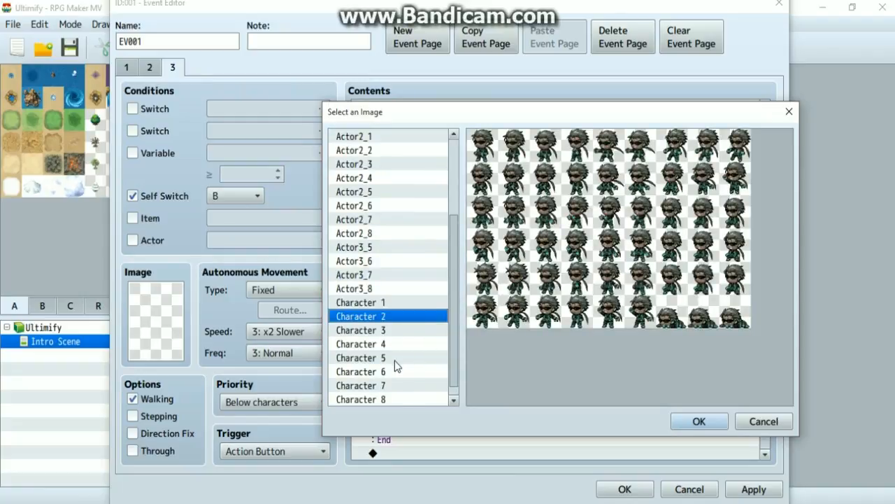
double_click(397, 372)
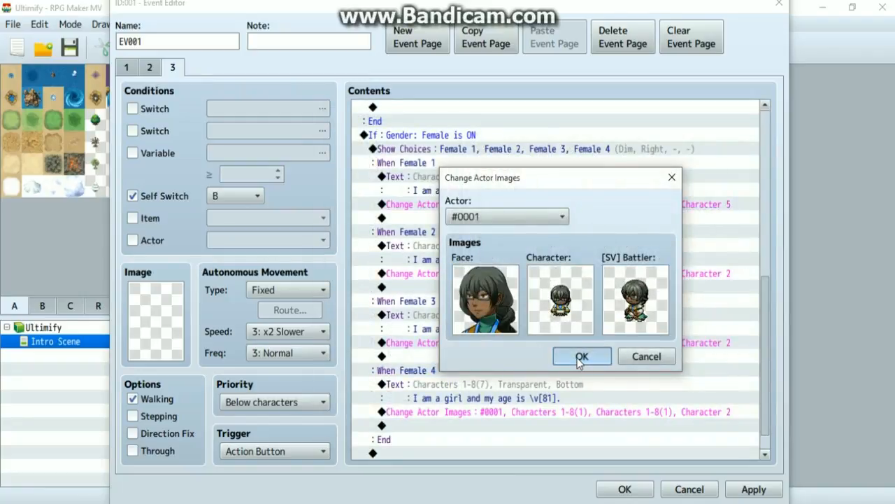
left_click(581, 356)
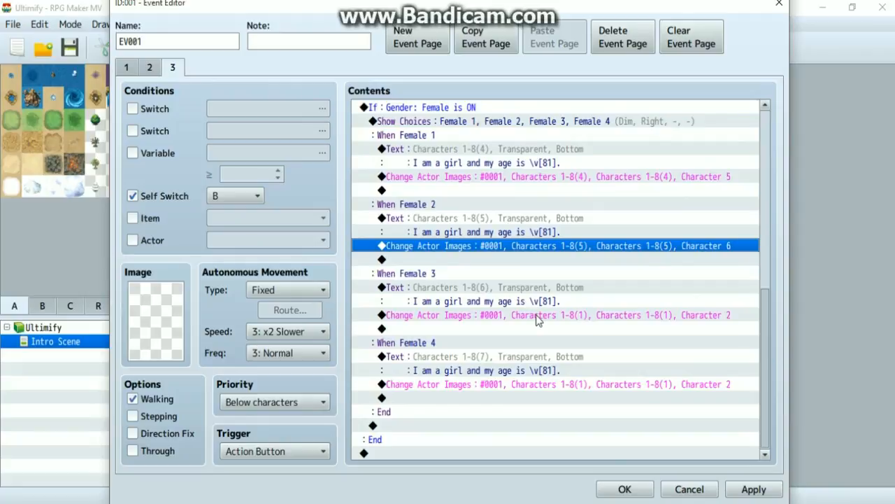
Set the Female 3 branch's actor images to the short teal-haired face and sprite from Characters 1-8, with SV battler Character 7.
left_click(528, 314)
double_click(485, 314)
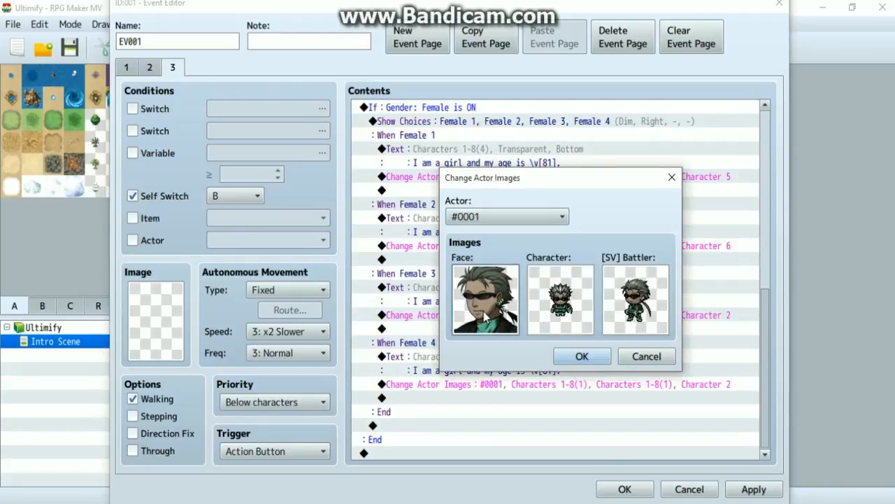
double_click(483, 313)
double_click(623, 228)
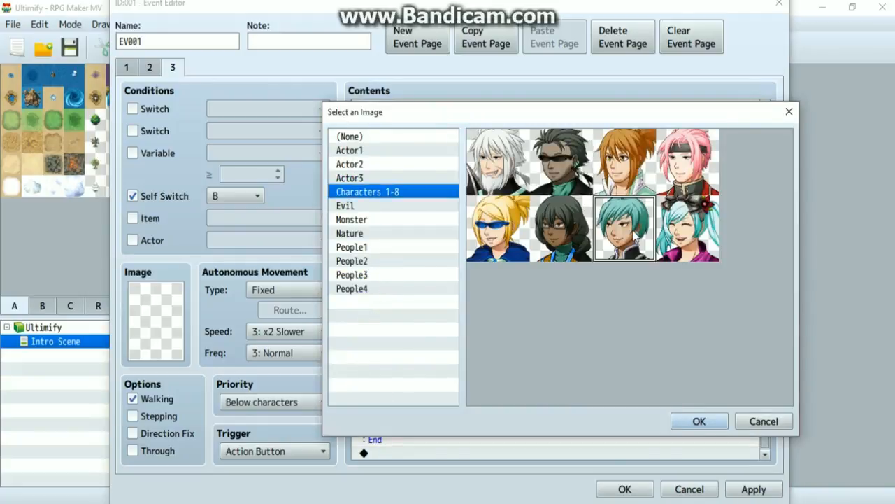
double_click(582, 304)
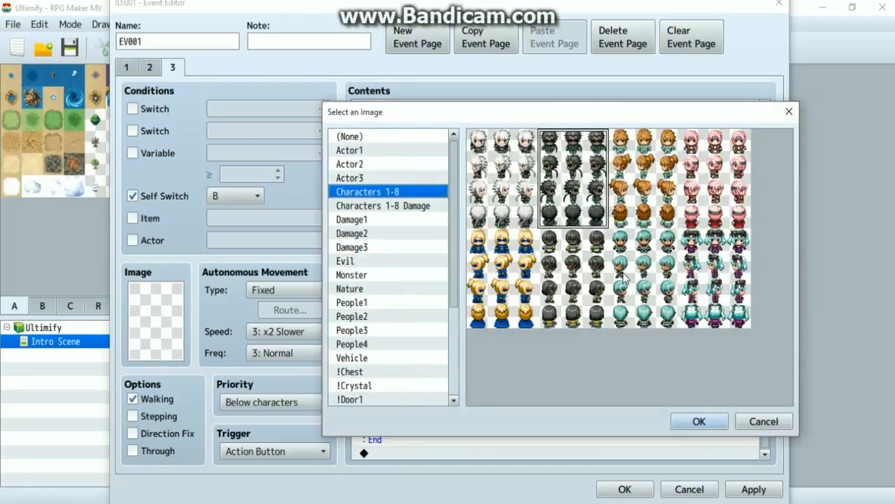
double_click(632, 280)
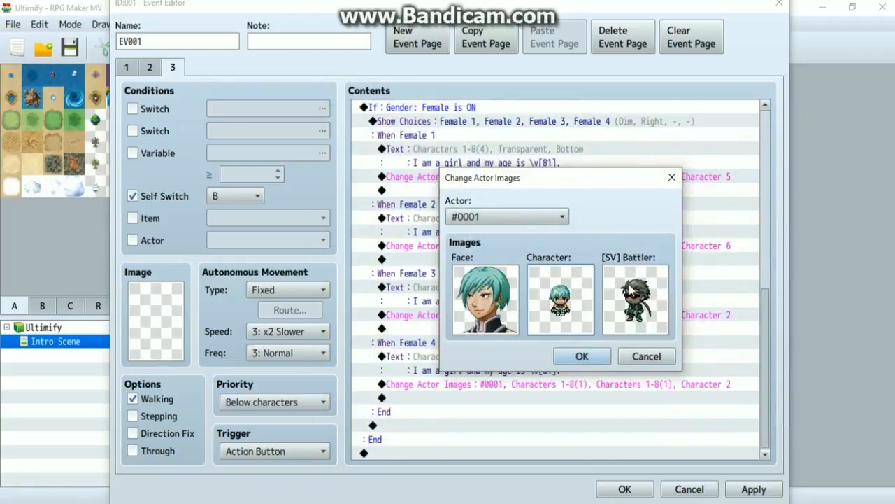
double_click(635, 299)
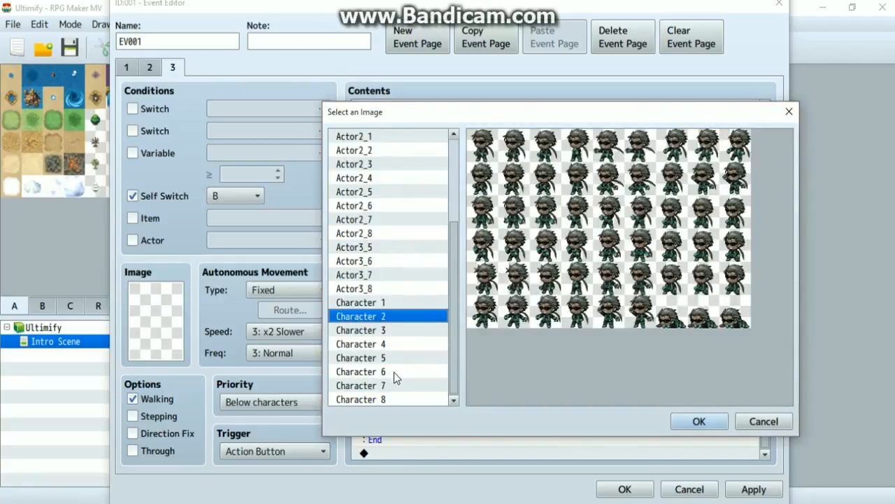
left_click(394, 372)
left_click(399, 385)
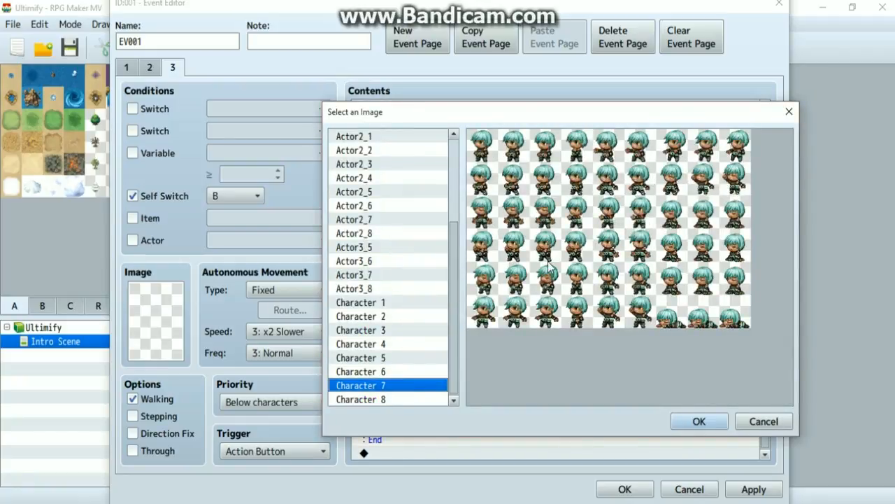
left_click(699, 422)
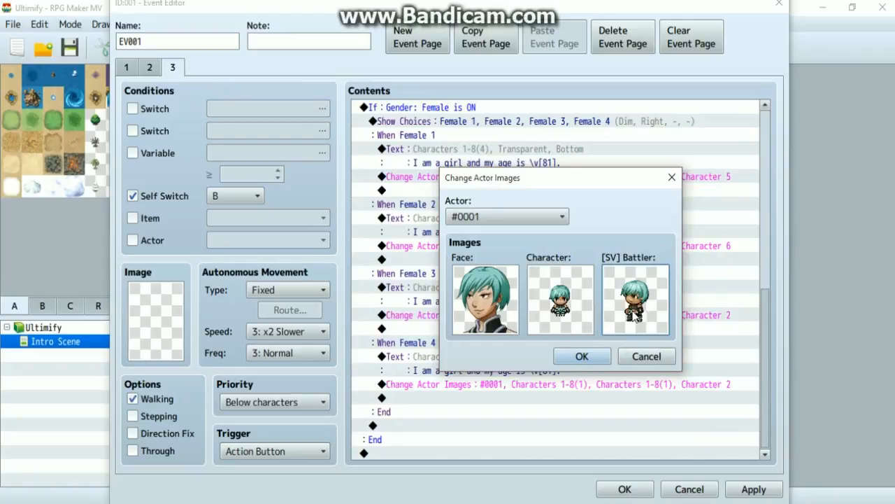
left_click(582, 357)
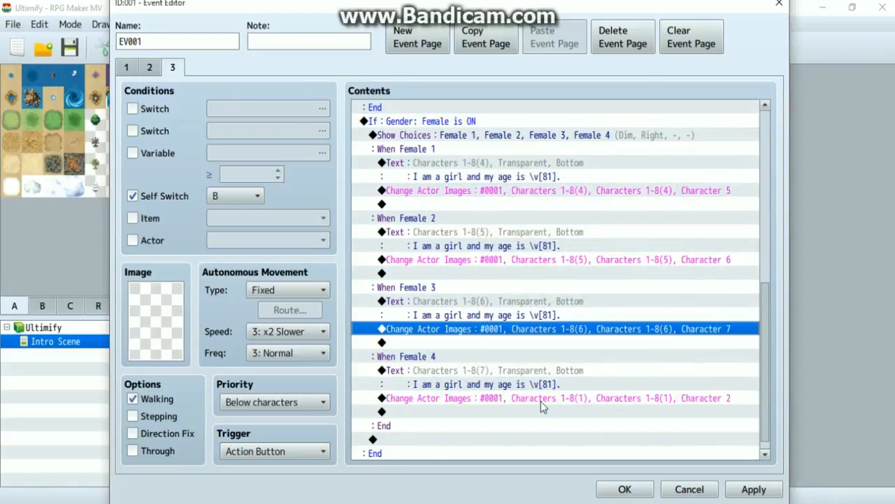
Set the Female 4 branch's actor images to the teal-pigtailed face and sprite from Characters 1-8, with SV battler Character 8.
double_click(541, 398)
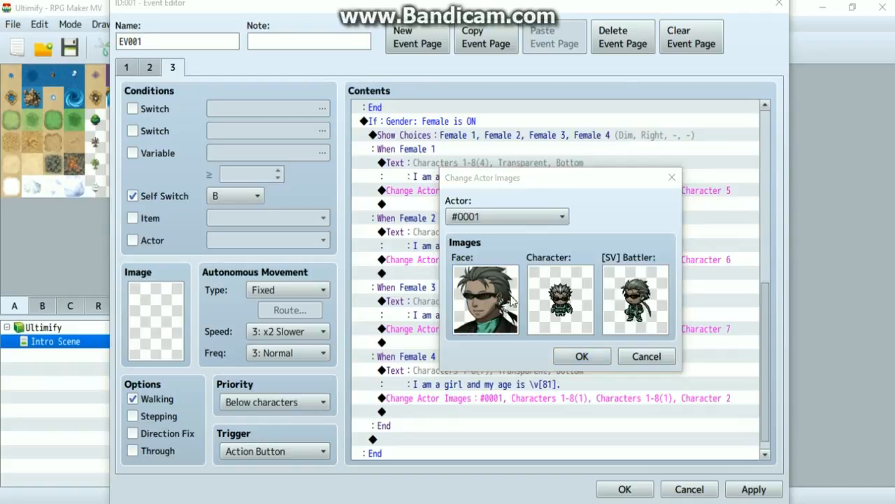
double_click(501, 300)
double_click(696, 243)
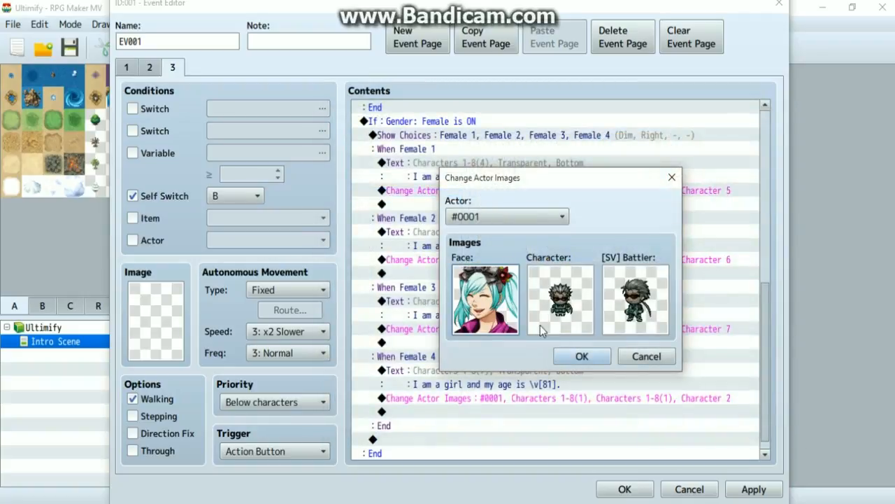
double_click(551, 305)
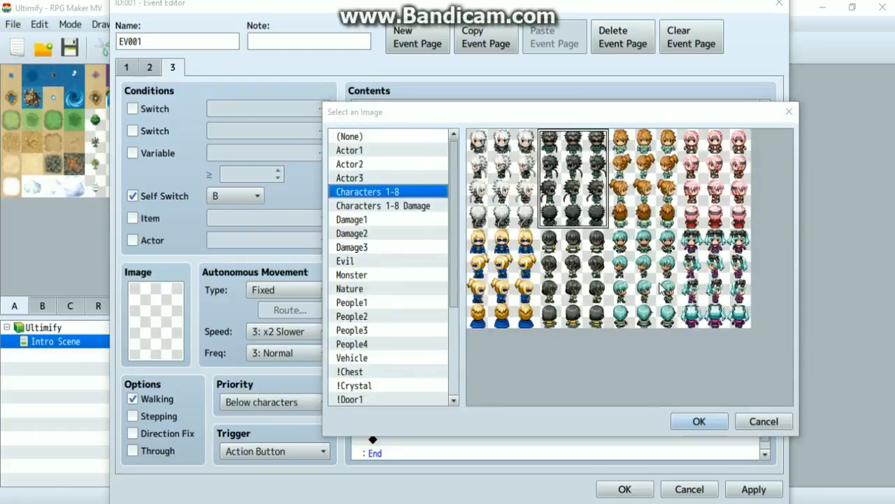
double_click(716, 277)
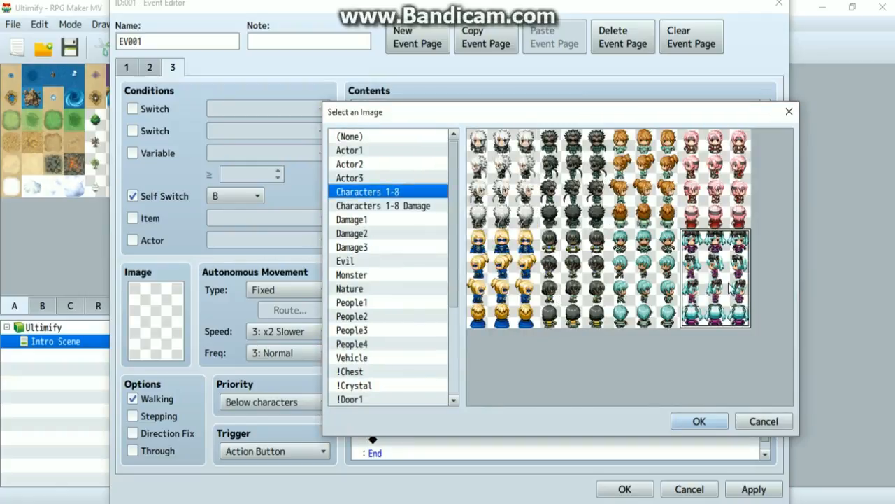
left_click(647, 316)
double_click(647, 316)
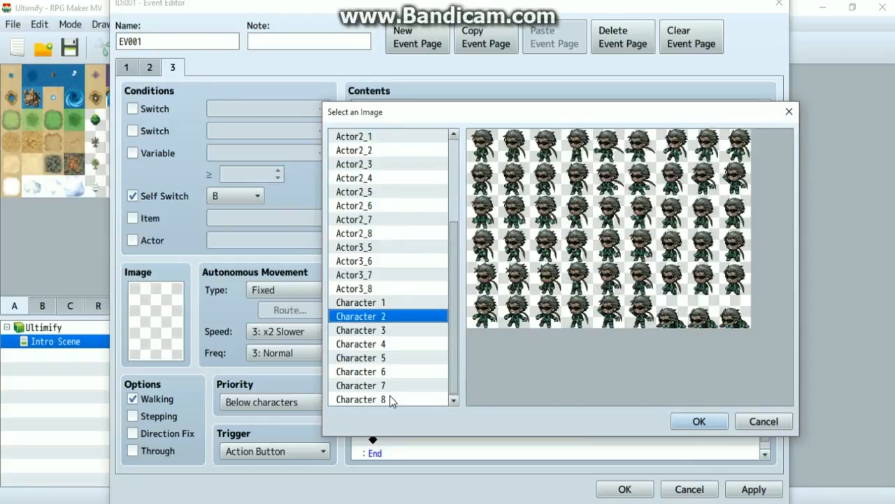
double_click(388, 396)
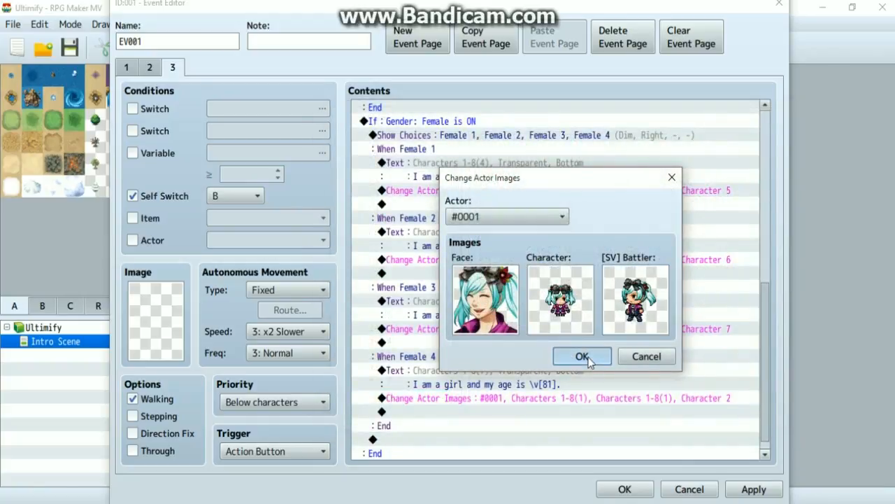
left_click(584, 355)
Insert a Loop command directly above the Gender: Male conditional branch on event page 3.
scroll(605, 381, "up", 2)
scroll(606, 382, "up", 7)
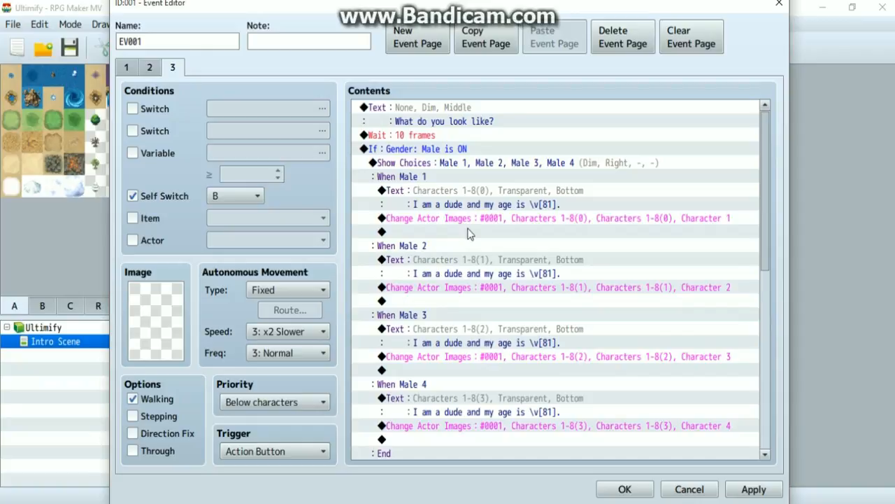
left_click(402, 147)
right_click(402, 148)
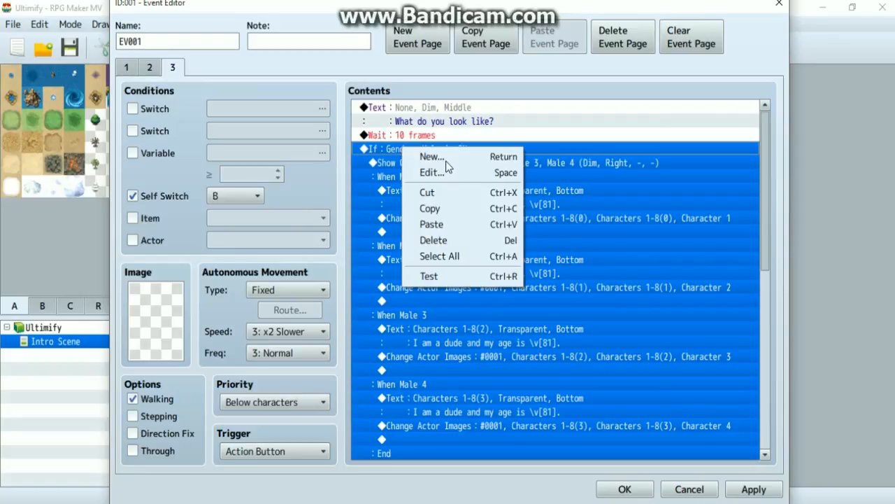
key("Escape")
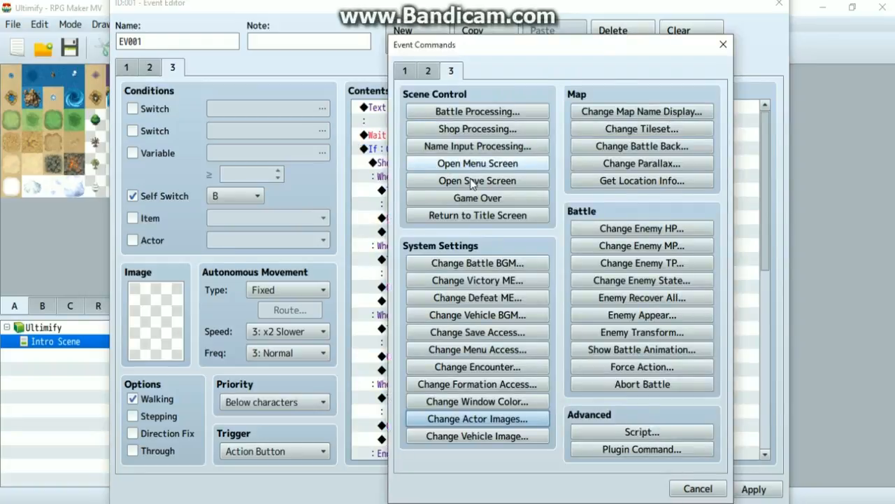
left_click(411, 74)
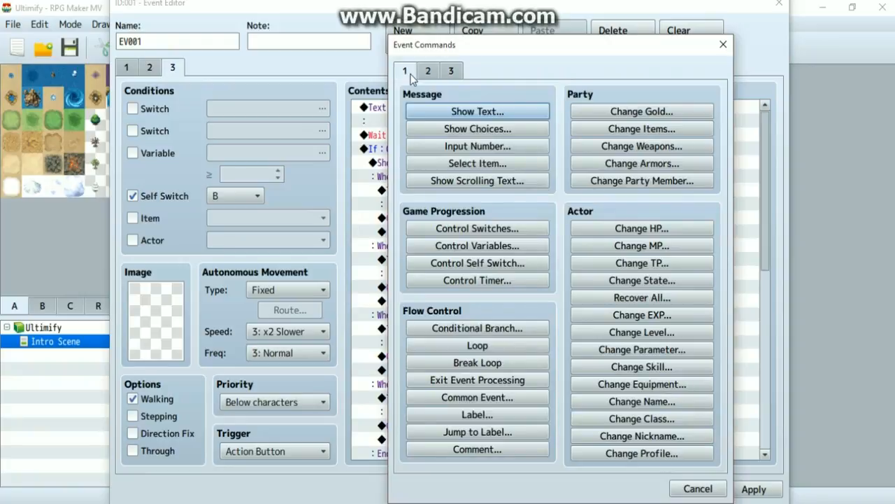
left_click(477, 345)
Move the whole Gender: Male and Gender: Female conditional branches inside the empty loop.
left_click(413, 189)
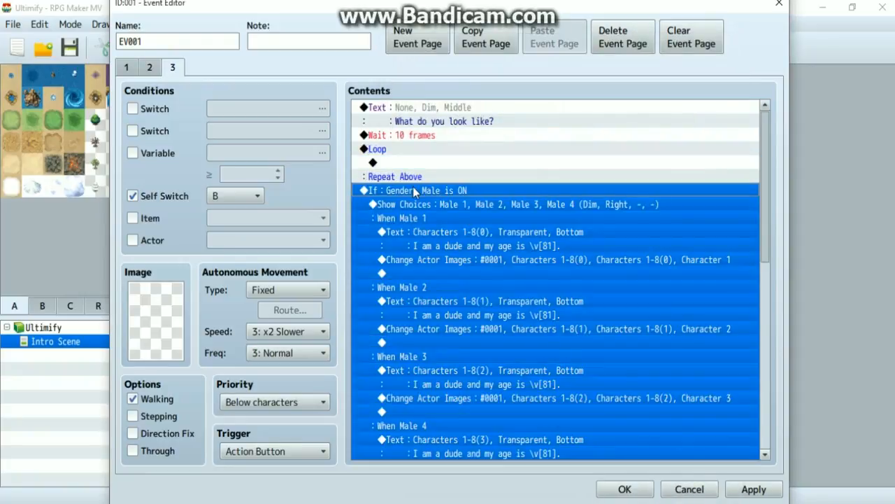
scroll(436, 303, "down", 6)
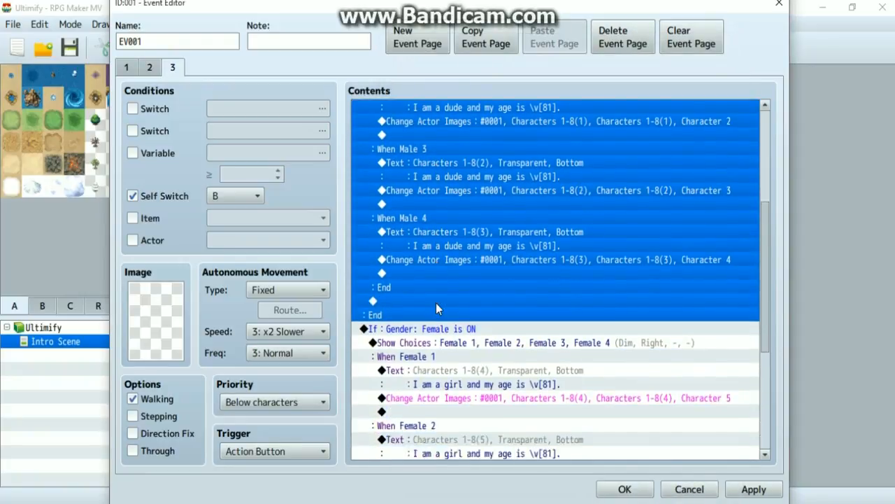
left_click(436, 301, "shift")
scroll(436, 303, "down", 5)
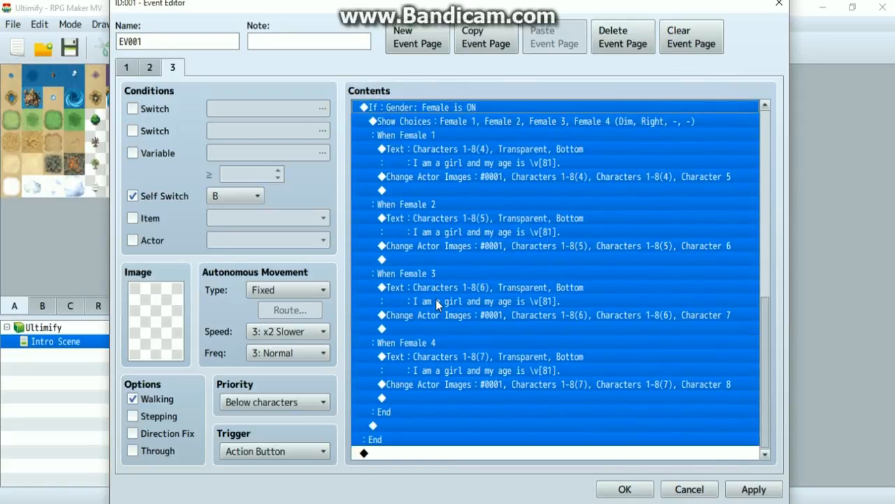
key("ctrl+x")
key("Up")
key("Up")
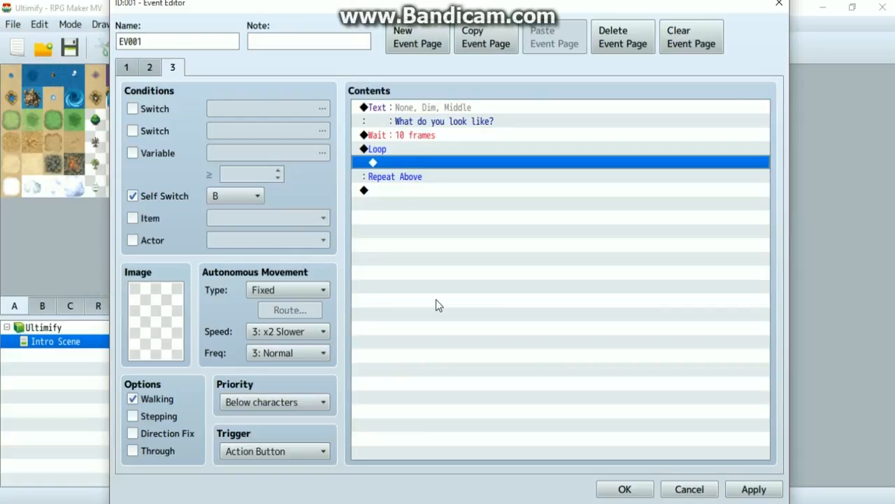
key("ctrl+v")
Review the loop's contents from the Gender: Male branch through the end of the Gender: Female branch.
scroll(401, 306, "up", 9)
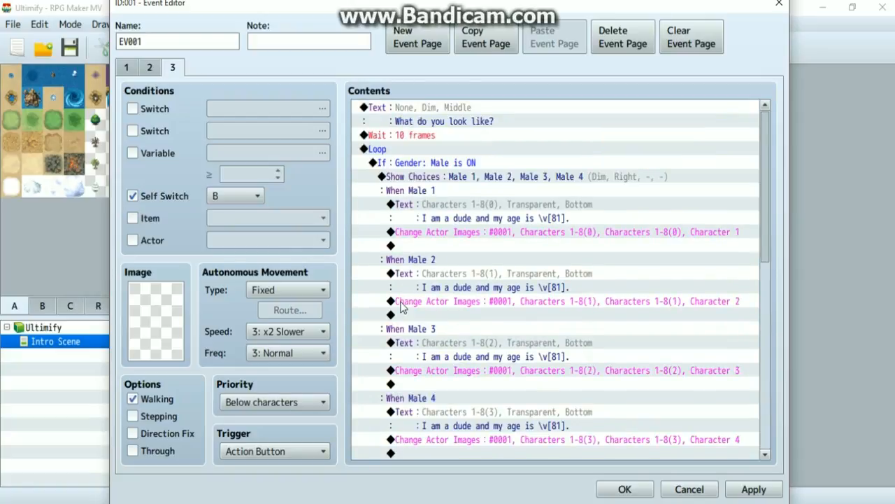
scroll(401, 306, "down", 8)
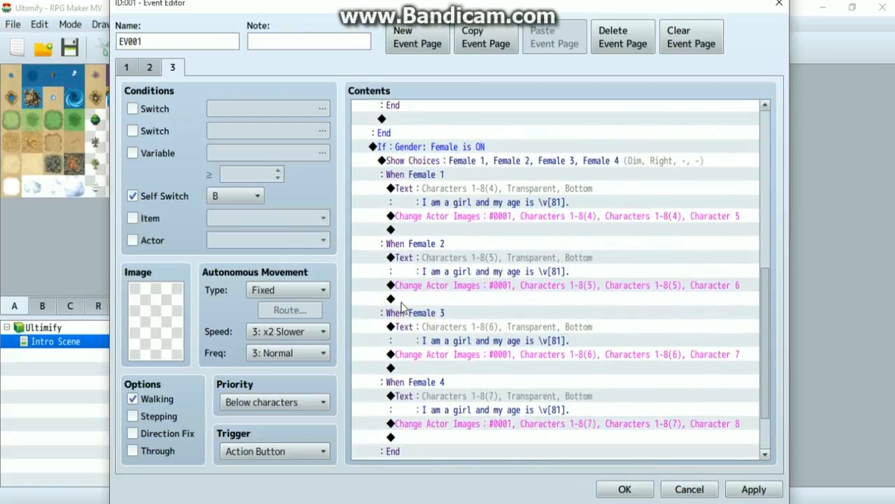
scroll(400, 306, "up", 9)
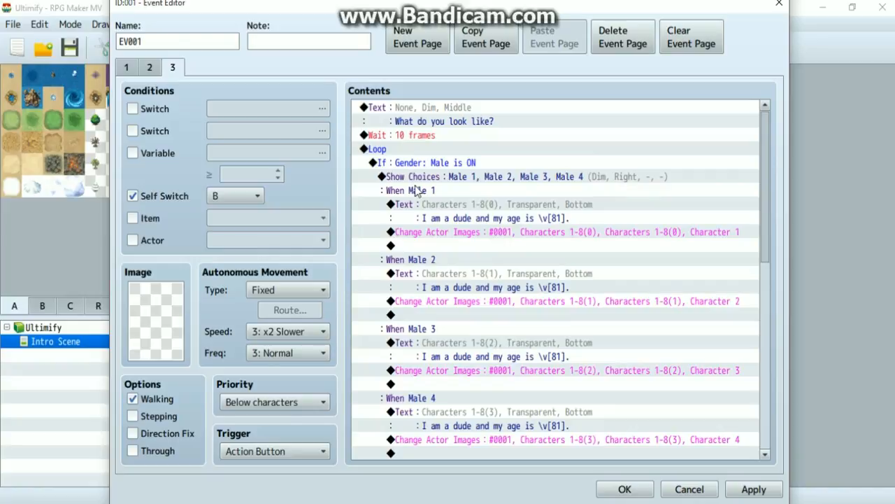
scroll(416, 190, "down", 1)
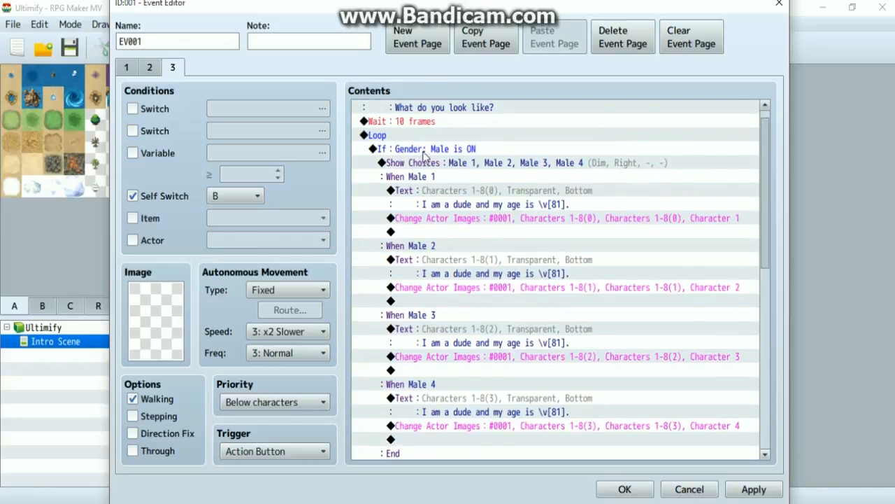
scroll(429, 180, "down", 10)
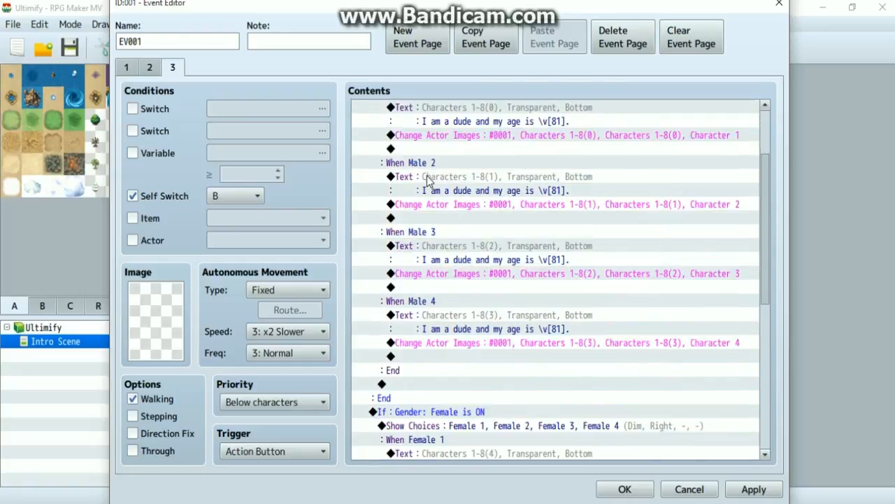
scroll(429, 181, "up", 3)
scroll(428, 180, "up", 5)
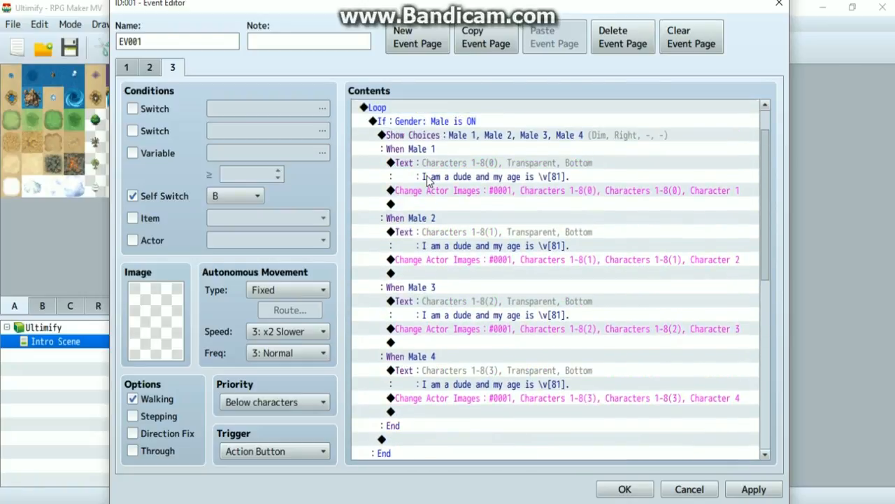
scroll(469, 250, "down", 15)
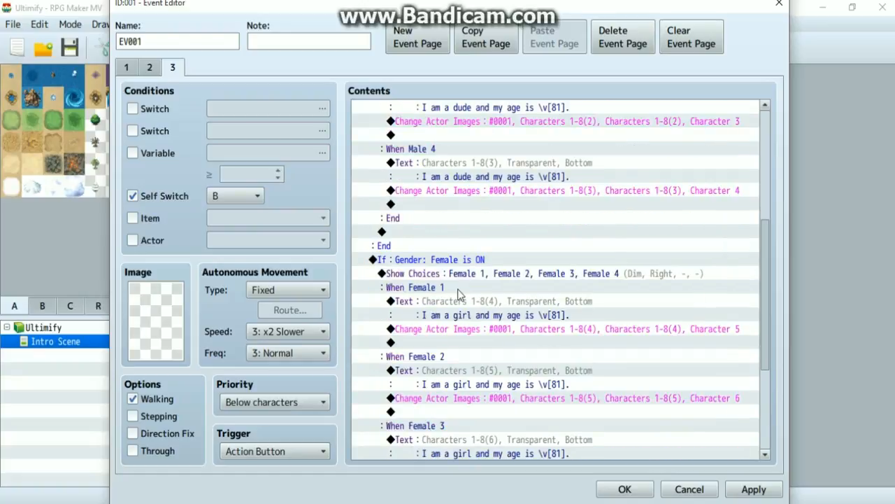
scroll(437, 276, "down", 1)
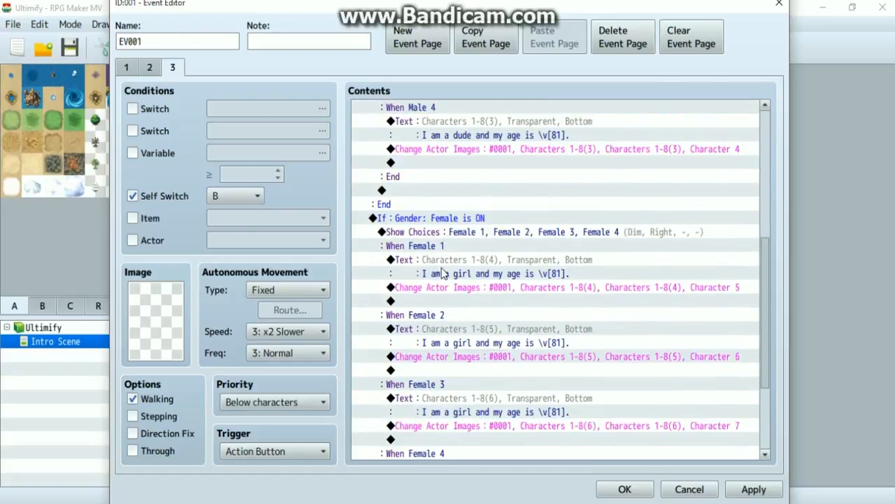
scroll(445, 308, "down", 3)
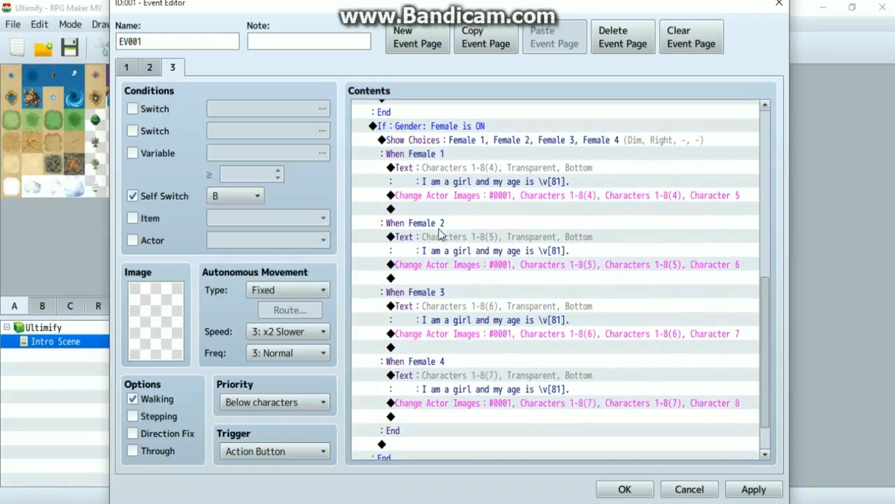
scroll(480, 304, "down", 2)
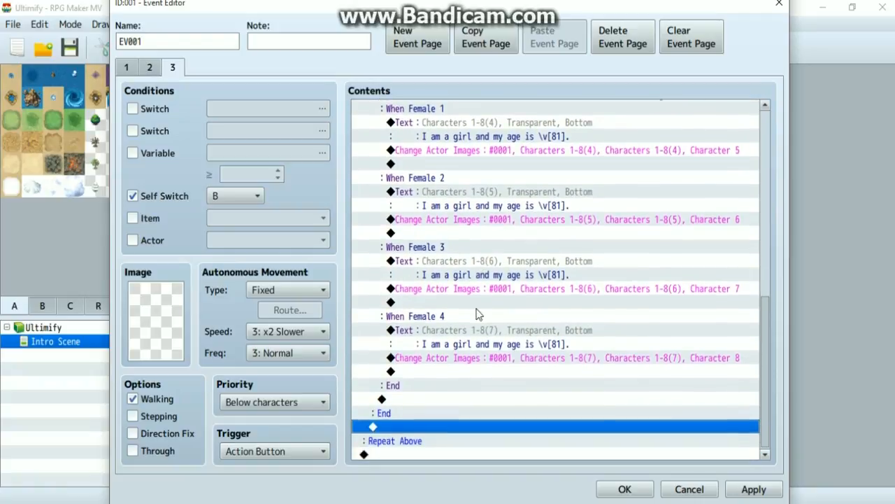
left_click(389, 424)
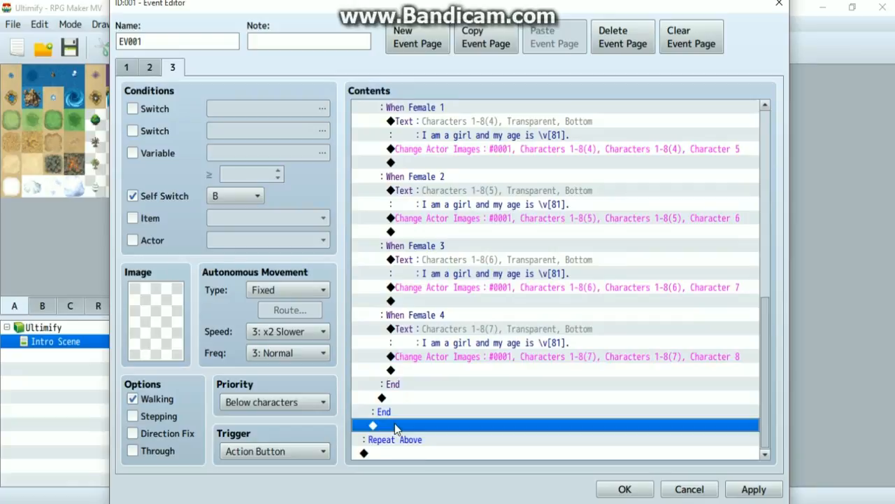
double_click(395, 423)
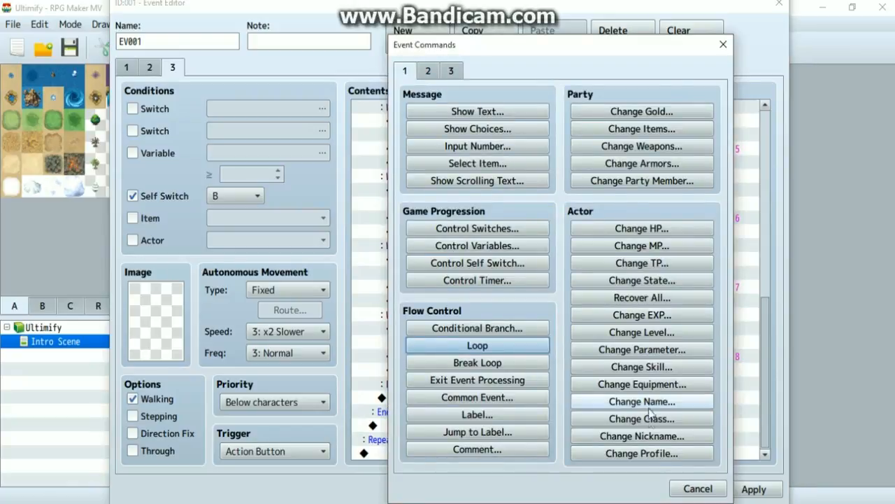
left_click(695, 488)
Copy the 10-frame Wait from above the loop to the loop's end, after the Gender: Female branch.
scroll(565, 322, "up", 10)
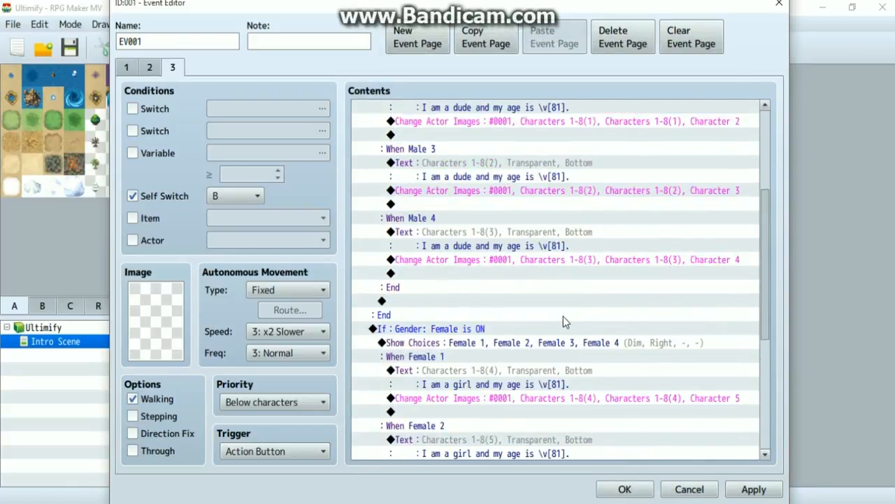
scroll(566, 322, "up", 4)
left_click(417, 143)
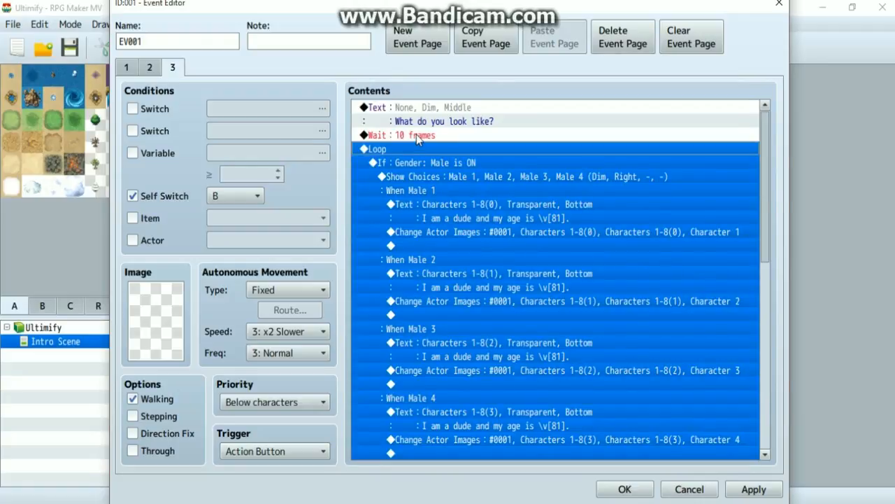
left_click(417, 134)
scroll(428, 285, "down", 10)
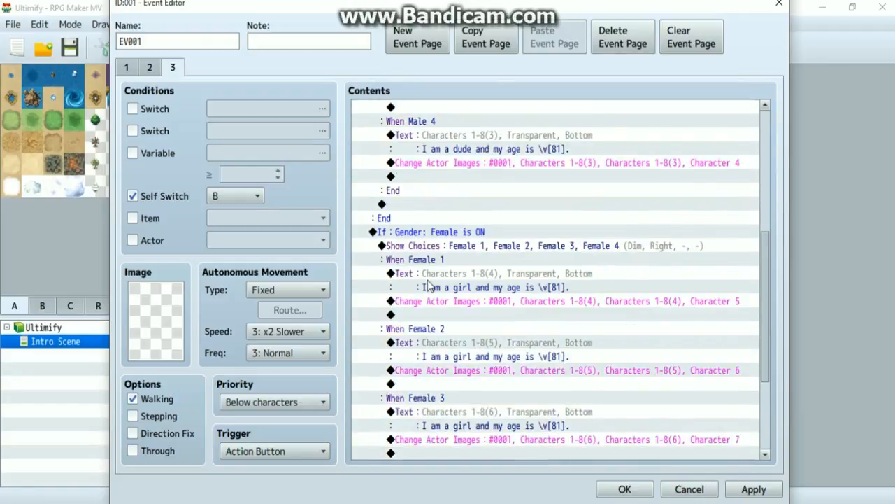
left_click(424, 427)
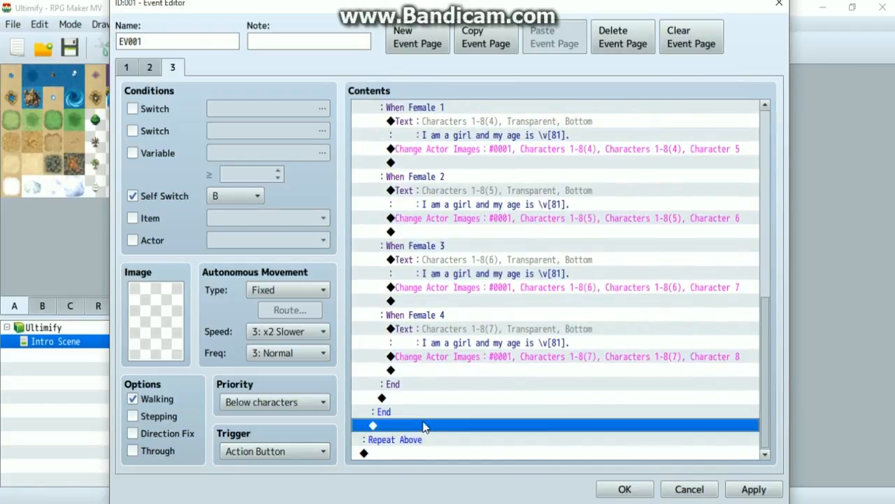
key("ctrl+v")
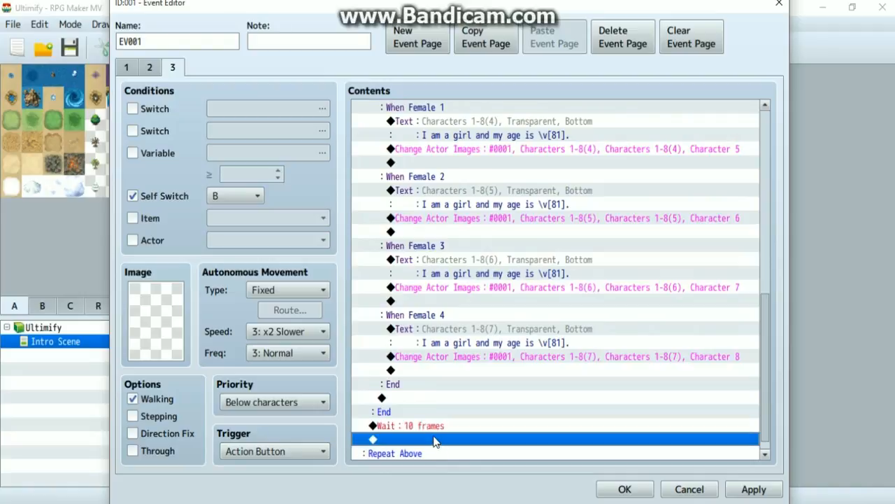
Add the text "Is this really how you look?" after the loop's wait, with Dim background and Middle window position.
double_click(433, 441)
left_click(465, 111)
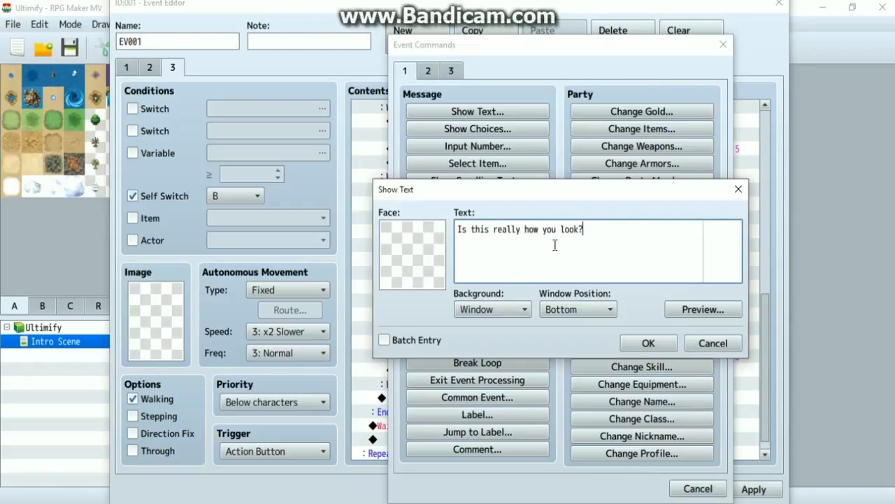
left_click(508, 308)
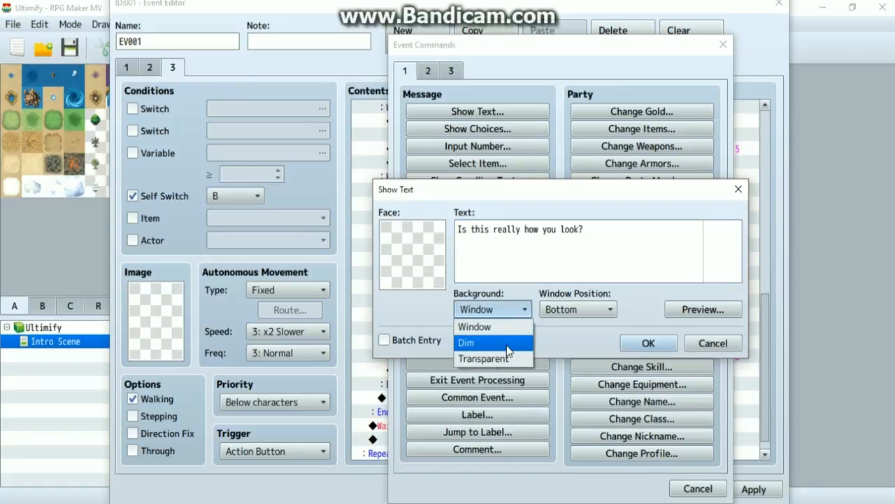
left_click(510, 343)
left_click(573, 315)
left_click(568, 358)
left_click(648, 343)
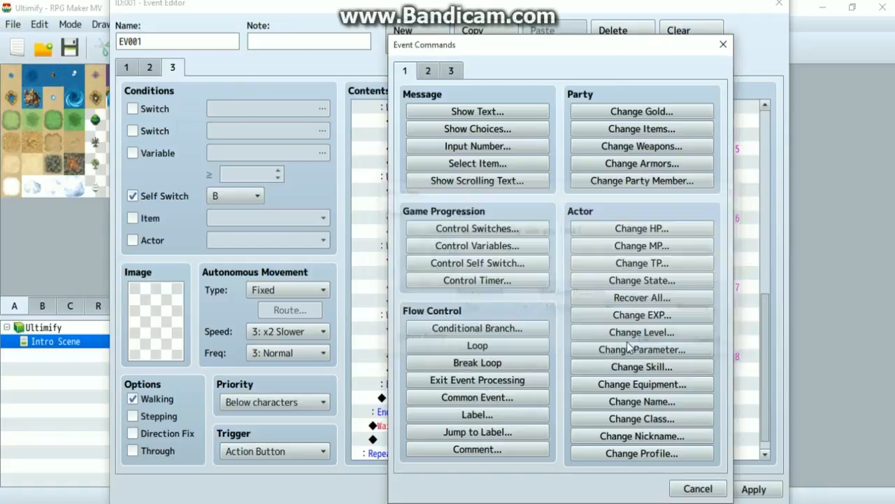
Duplicate the loop's 10-frame Wait below the "Is this really how you look?" text.
scroll(502, 382, "down", 1)
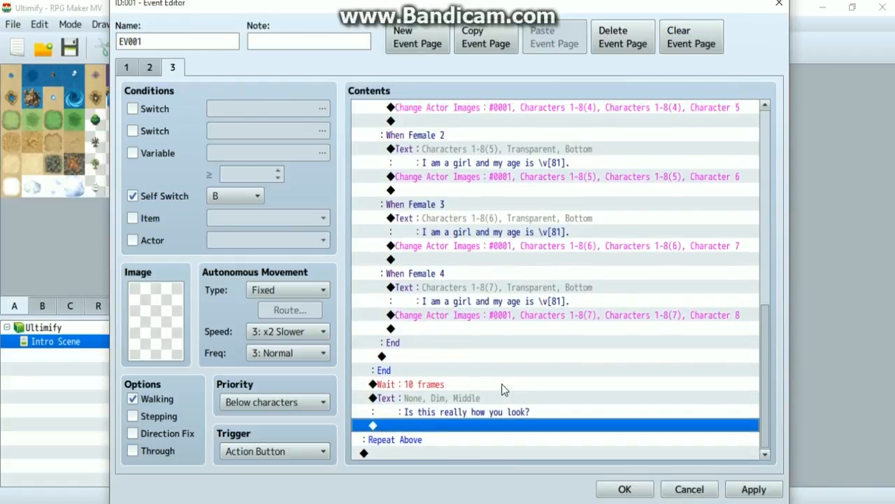
left_click(501, 384)
key("ctrl+c")
left_click(490, 424)
key("ctrl+v")
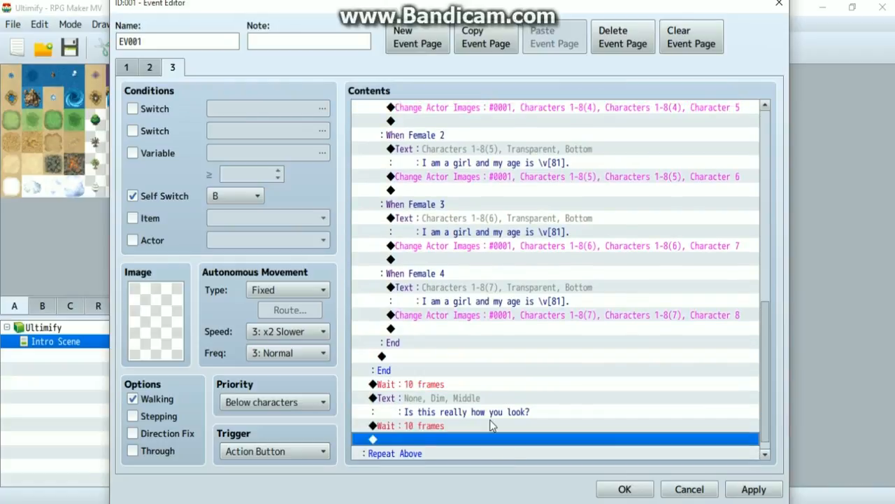
Add Yes/No choices after the loop's last wait, with Dim background, Right window position, default Choice #1 and cancel Choice #2.
scroll(490, 423, "down", 1)
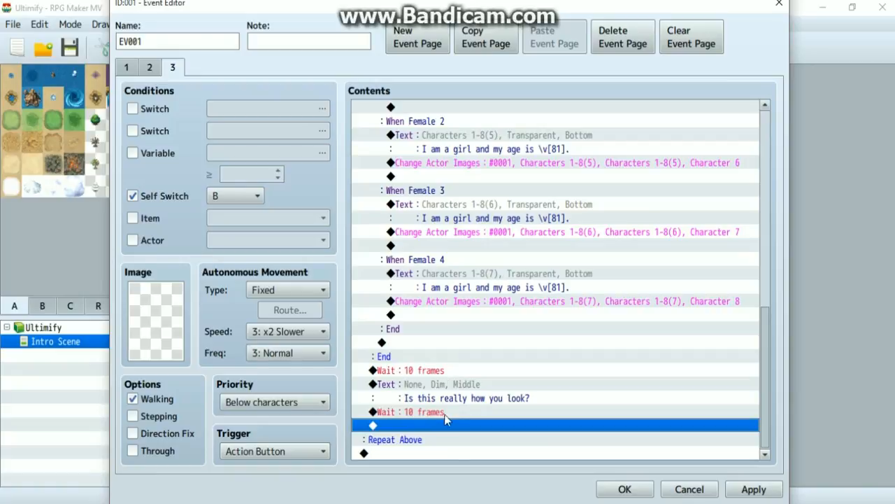
key("Return")
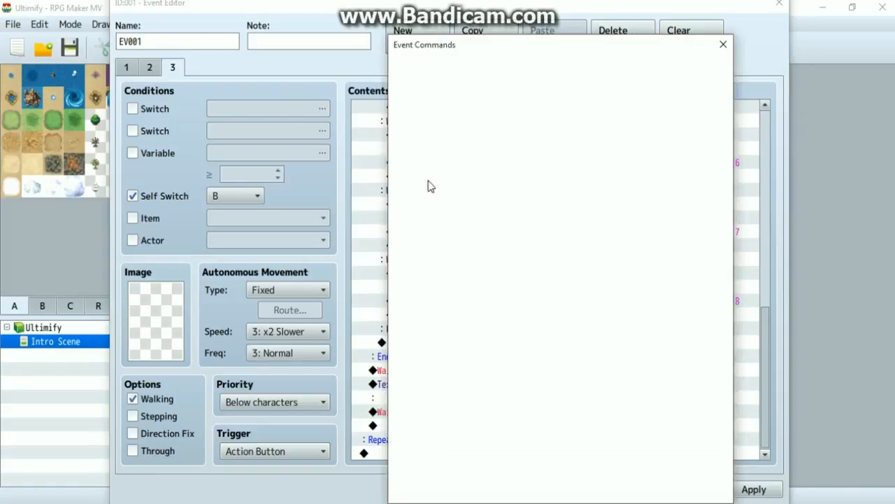
left_click(445, 136)
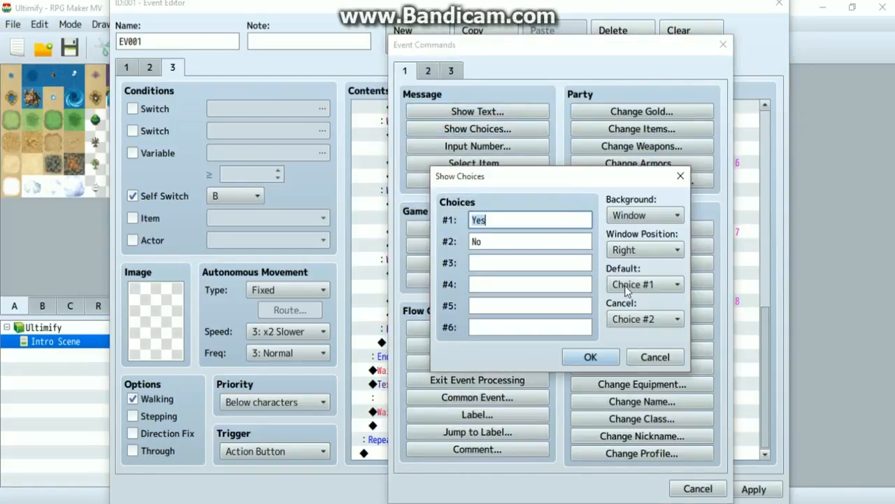
left_click(651, 285)
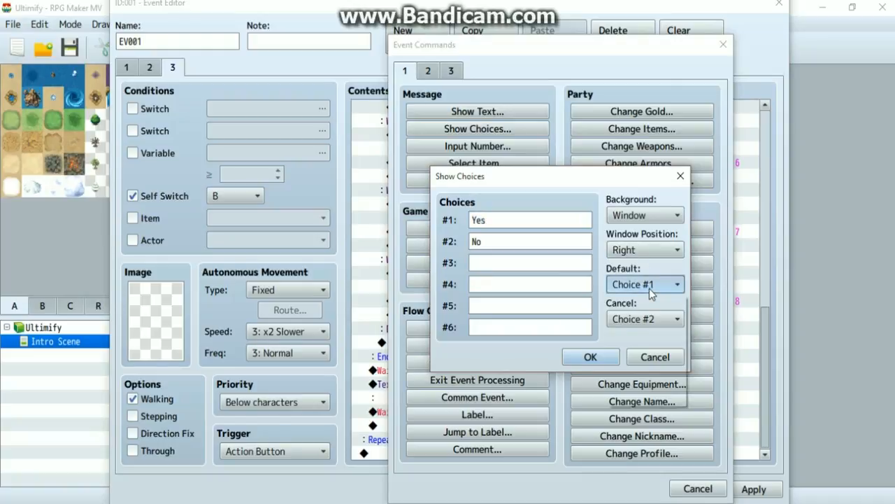
left_click(632, 270)
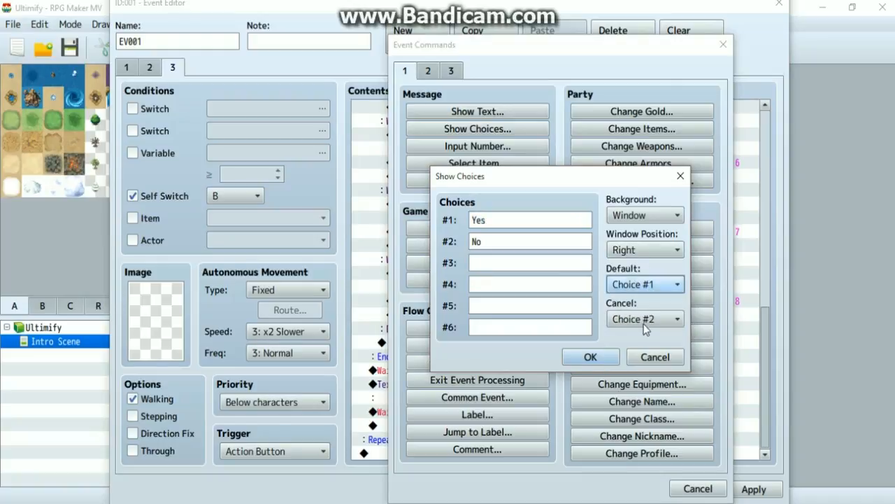
left_click(645, 319)
left_click(633, 215)
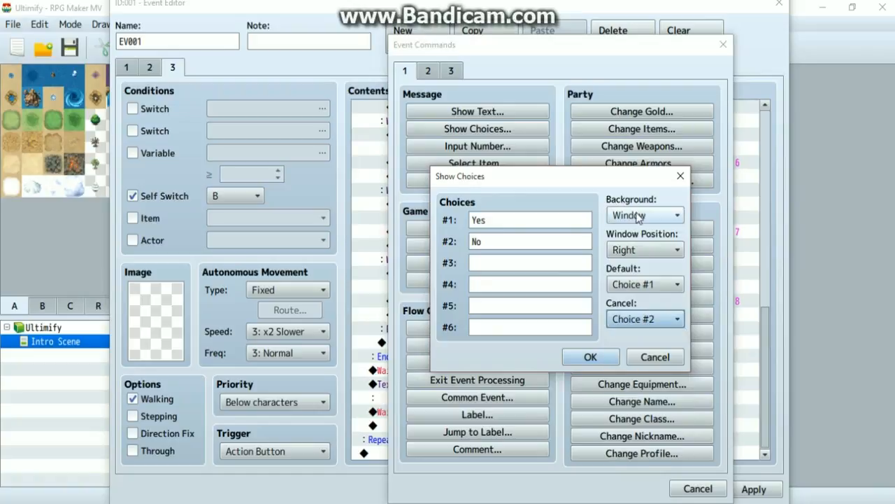
left_click(636, 216)
left_click(635, 249)
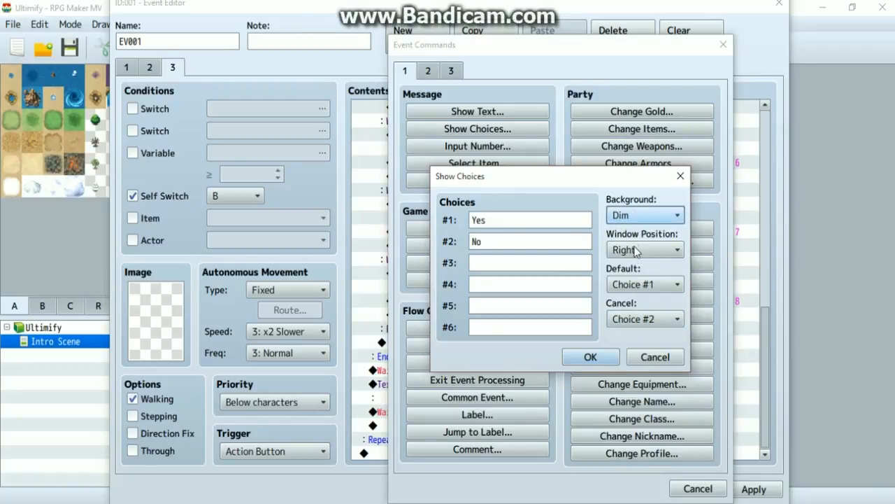
left_click(591, 357)
Add a Break Loop command to the When Yes branch of the new choices.
scroll(508, 316, "down", 2)
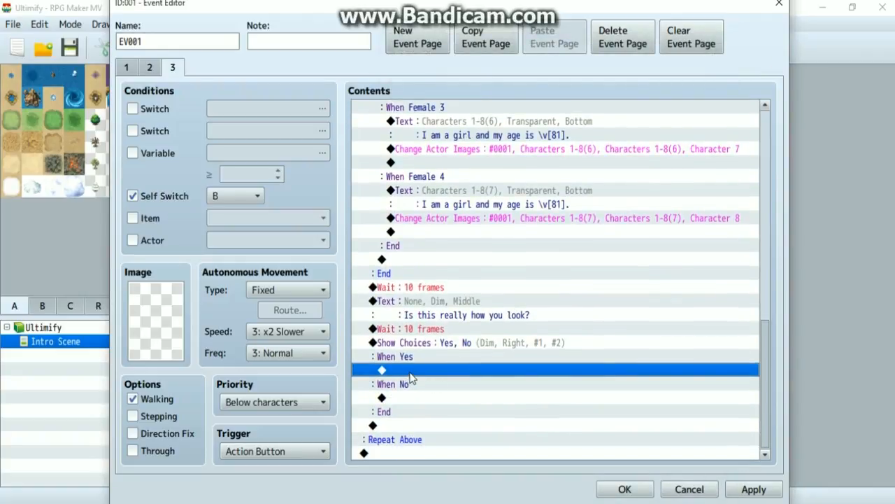
double_click(410, 372)
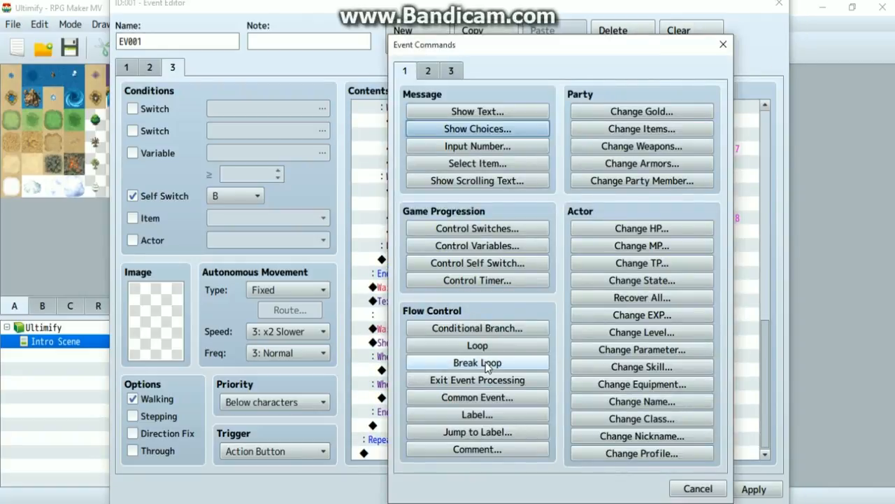
left_click(487, 365)
Copy the Change Actor Images command from the When Female 4 branch into the When No branch.
scroll(451, 378, "down", 1)
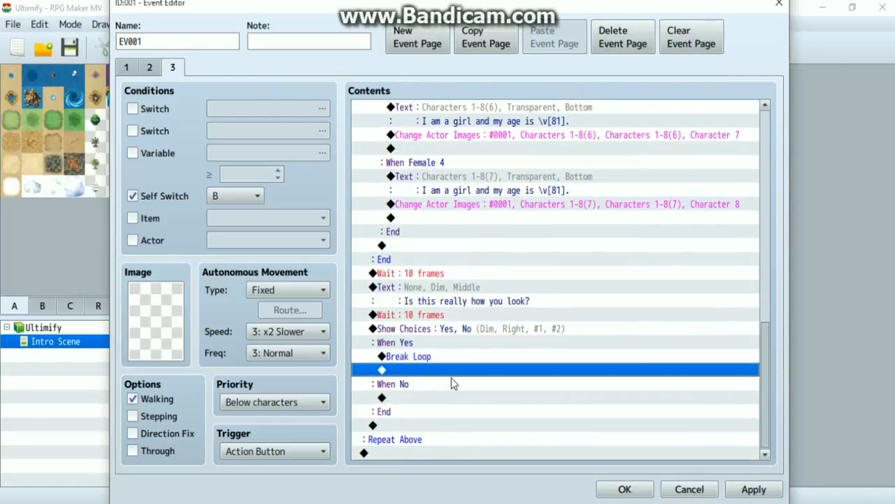
left_click(429, 400)
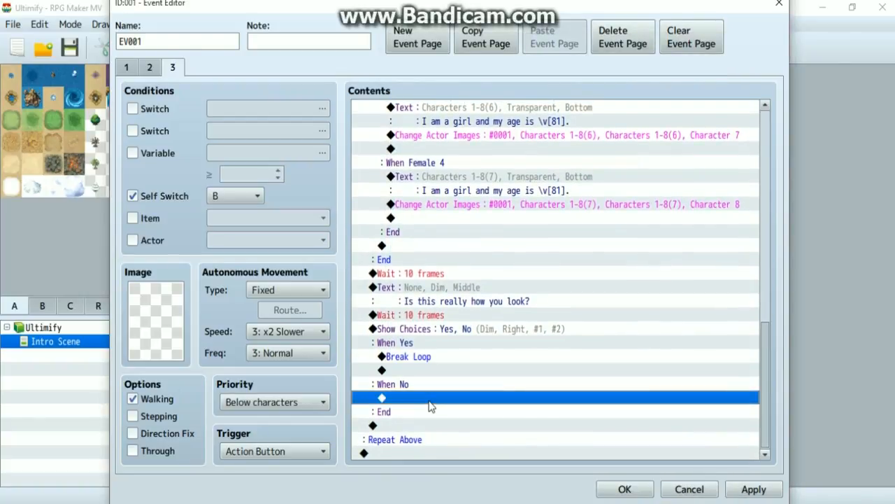
double_click(429, 406)
left_click(723, 45)
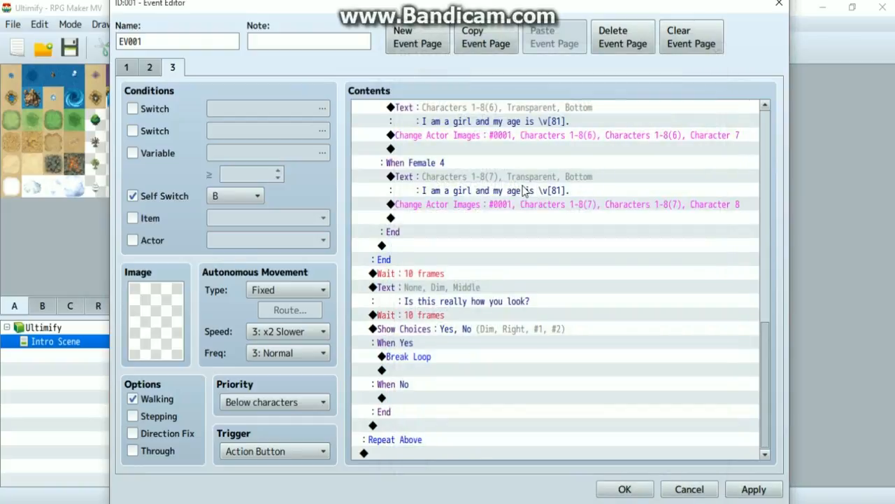
left_click(512, 205)
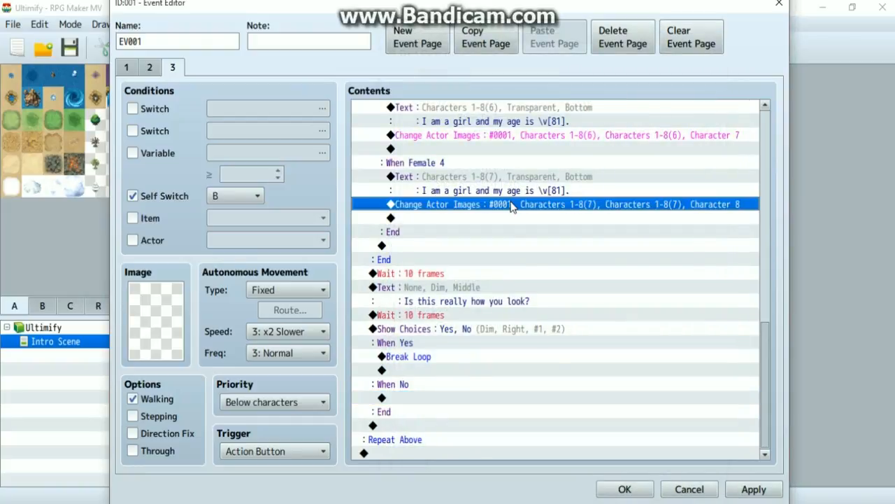
left_click(445, 399)
key("ctrl+v")
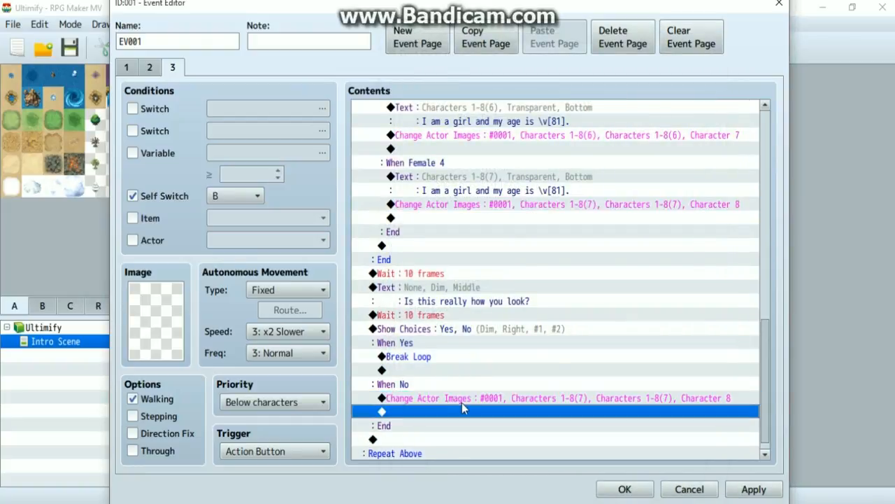
Set the face image to (None) in the When No branch's Change Actor Images command.
double_click(459, 410)
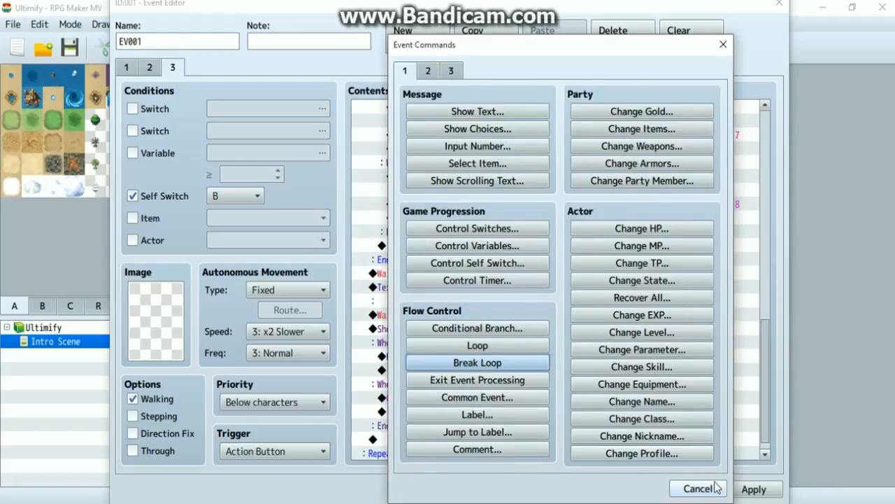
left_click(696, 487)
double_click(459, 400)
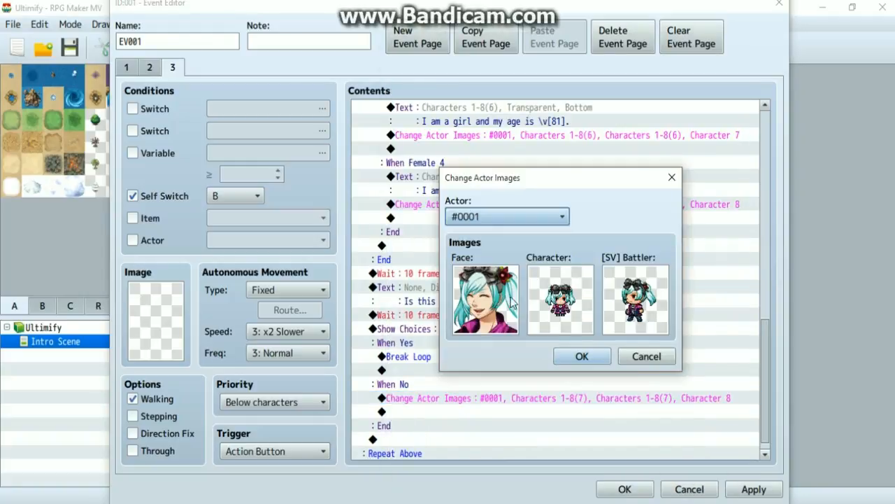
left_click(495, 299)
double_click(496, 299)
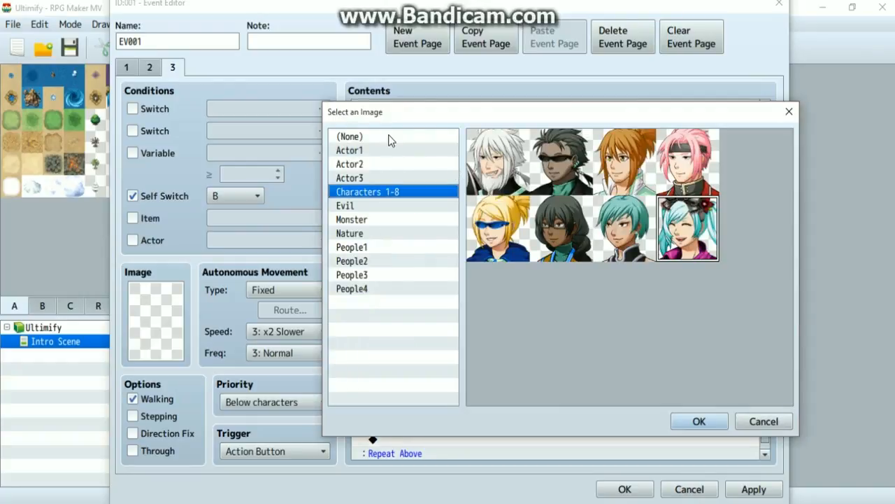
left_click(392, 139)
key("Return")
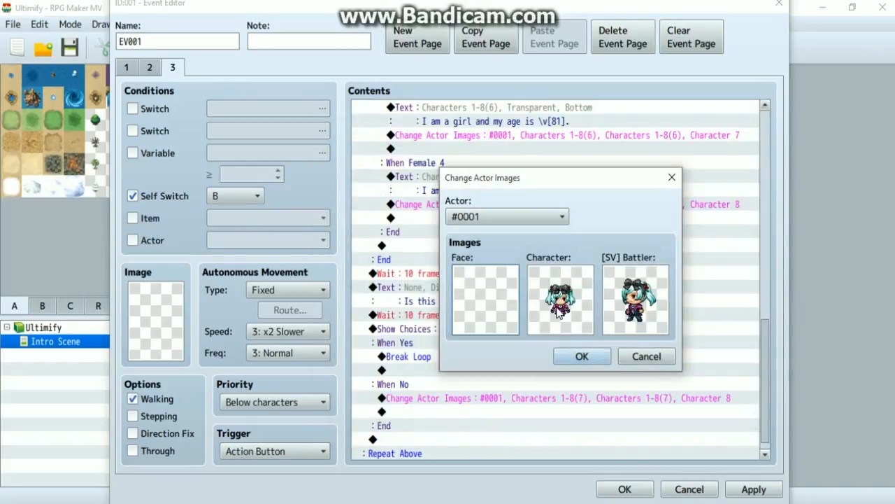
Set the character and [SV] battler images to (None) in the When No branch's Change Actor Images command.
left_click(557, 313)
double_click(557, 312)
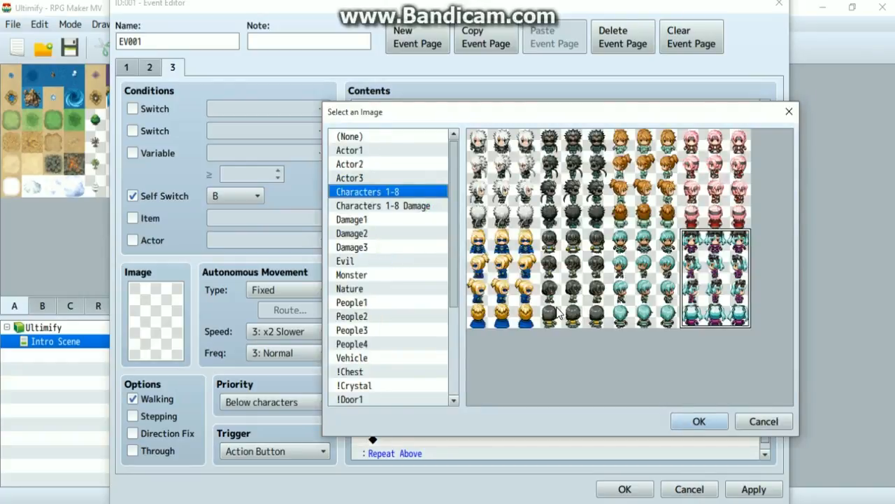
key("Escape")
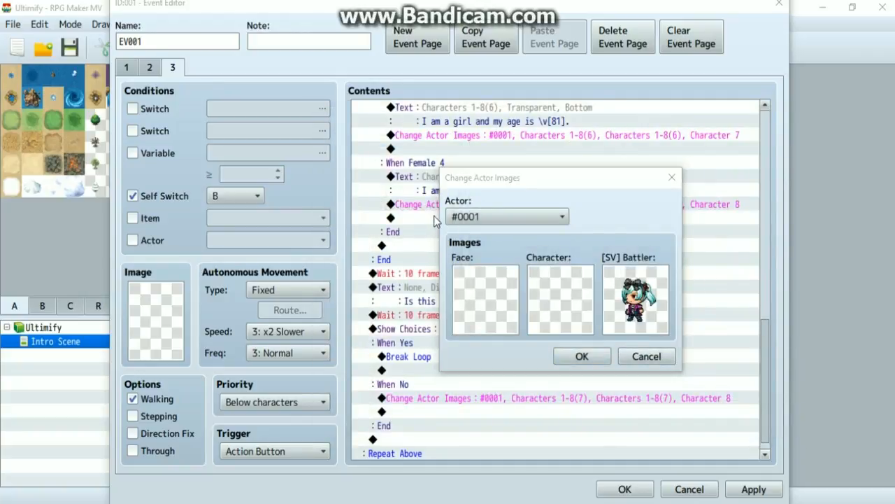
double_click(615, 278)
left_click(454, 196)
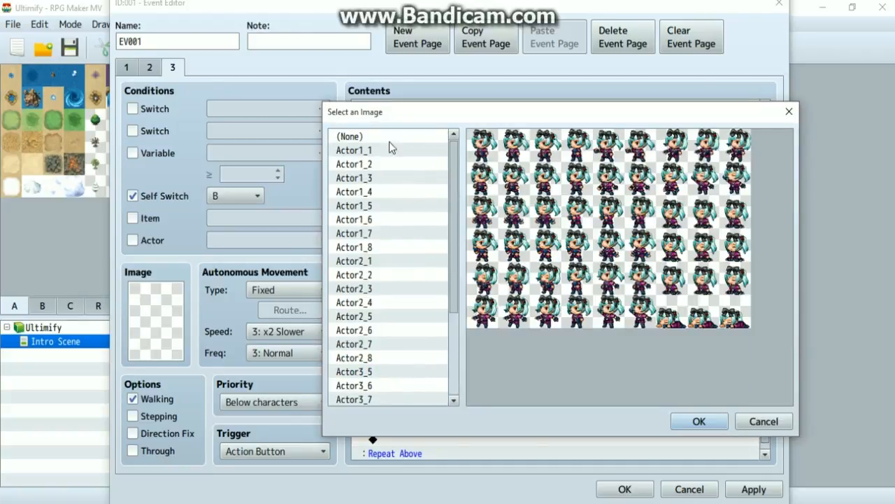
double_click(385, 139)
left_click(581, 354)
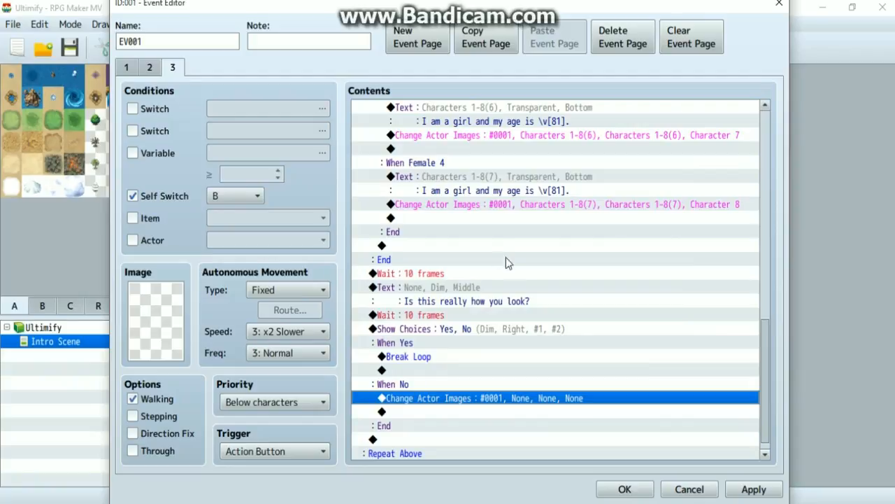
Examine the !Flame, !Other, !Switch and !$Gate sheets as possible character images for the When No branch's Change Actor Images command.
double_click(487, 399)
double_click(484, 318)
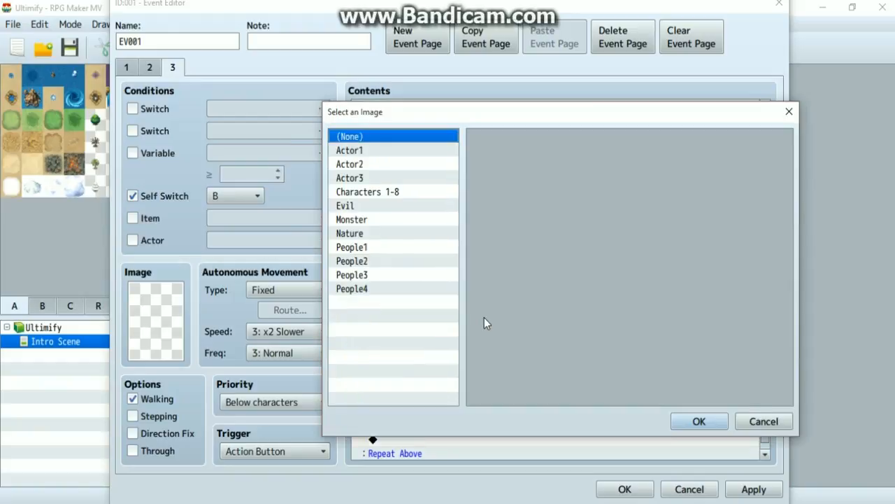
left_click(760, 422)
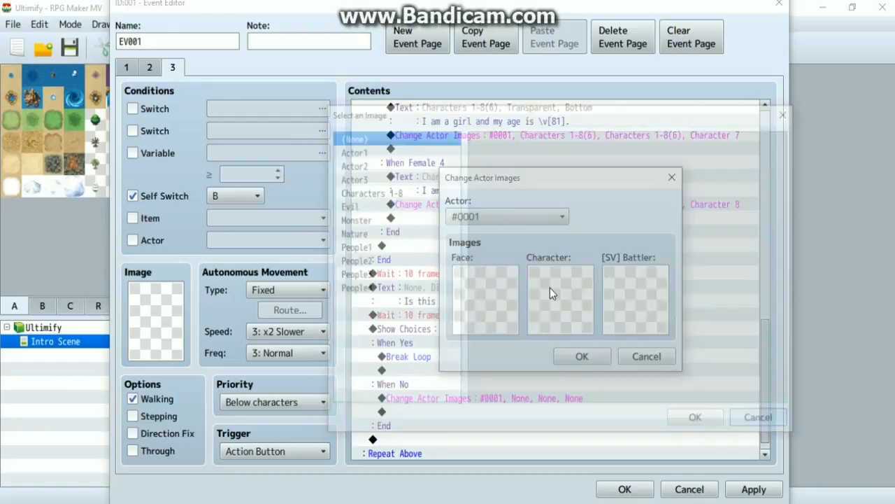
left_click(558, 290)
double_click(559, 291)
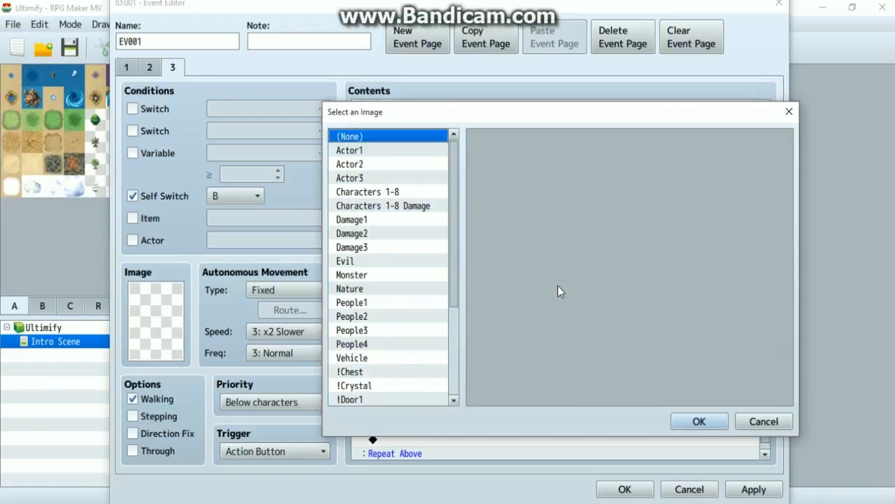
scroll(450, 211, "down", 3)
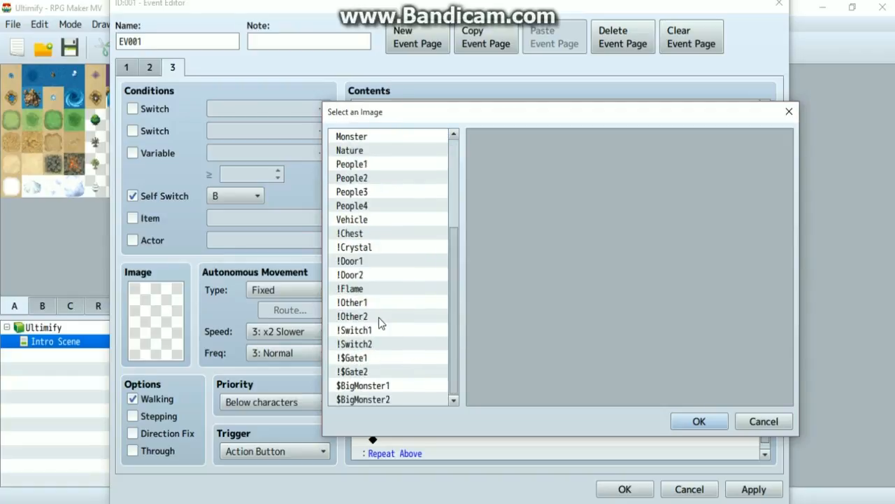
left_click(366, 289)
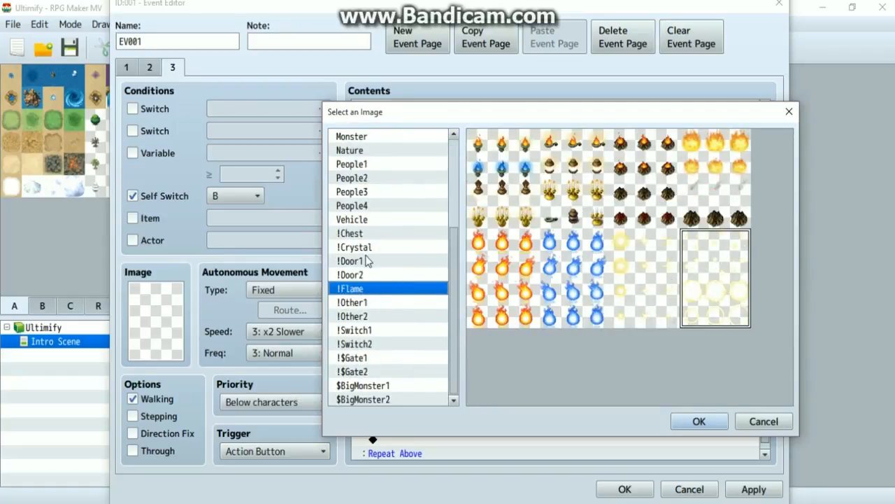
left_click(374, 305)
left_click(373, 318)
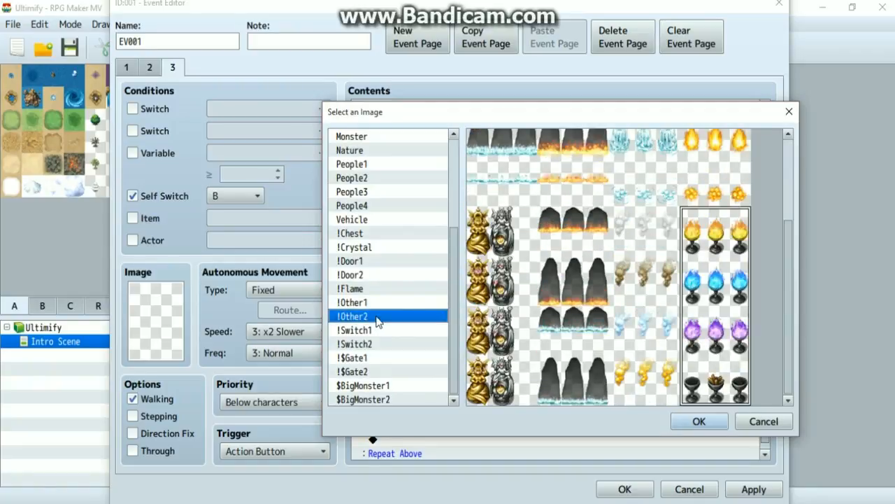
left_click(365, 332)
left_click(375, 344)
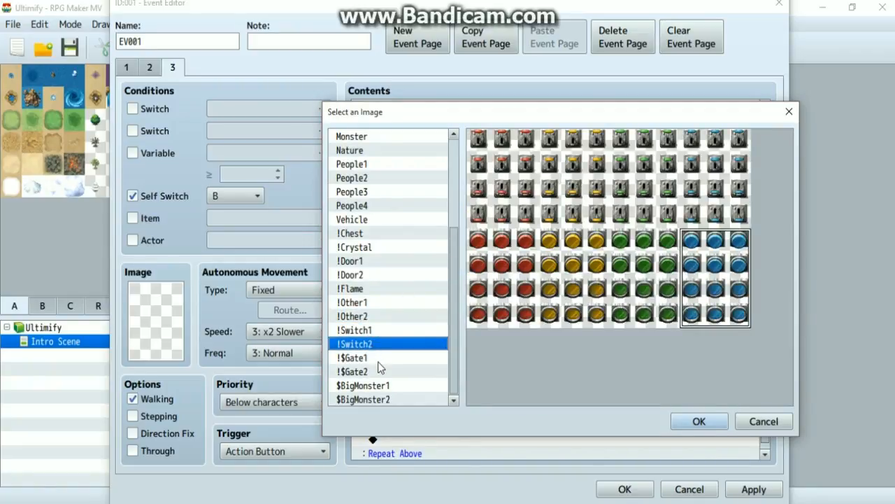
left_click(378, 359)
left_click(381, 372)
Try the faint yellow glow sprite from the !Flame sheet as actor #0001's character image in the When No branch.
left_click(369, 293)
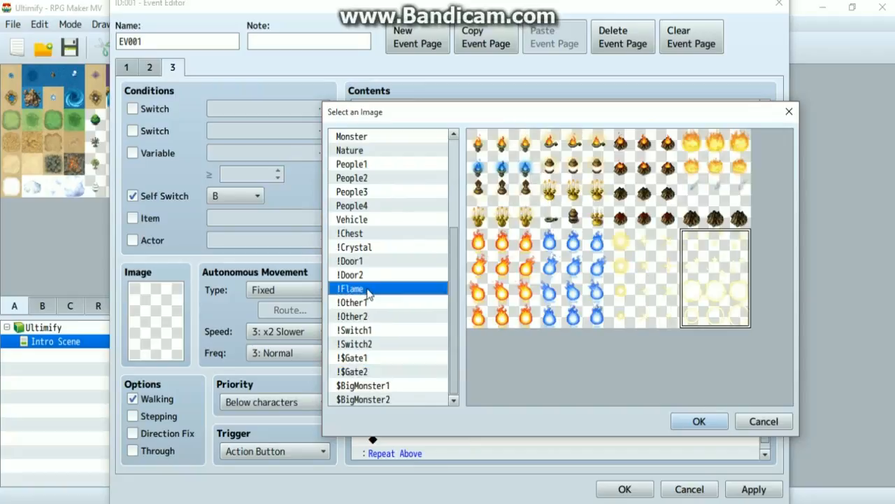
double_click(706, 267)
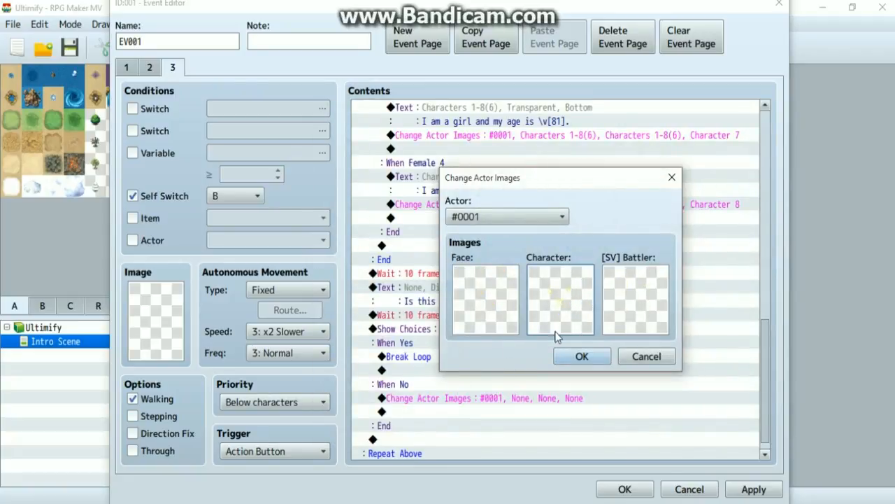
double_click(559, 295)
left_click(789, 111)
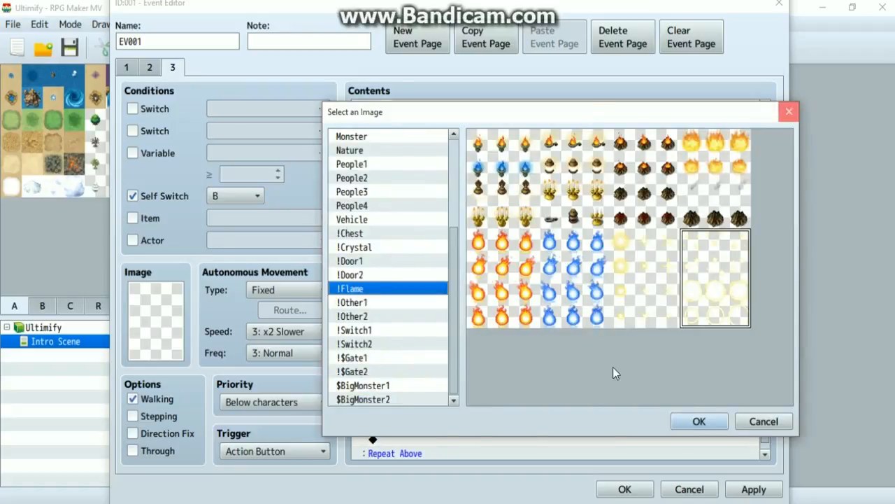
left_click(651, 356)
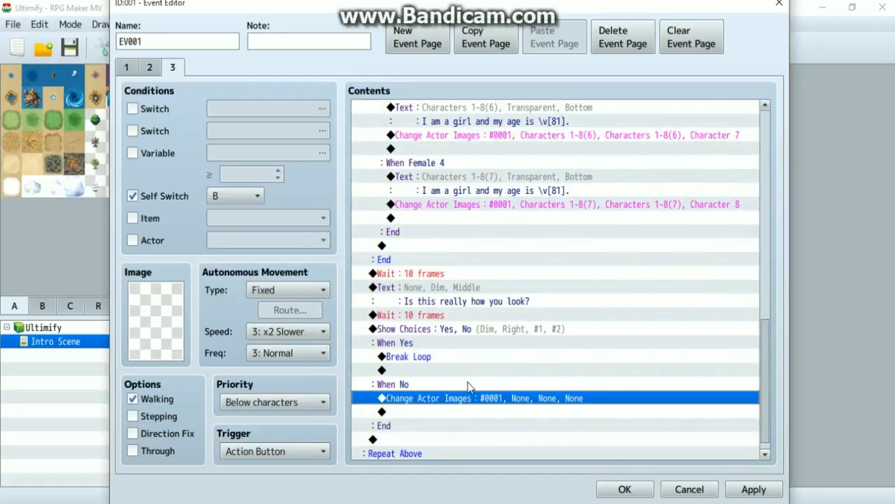
Add a Control Self Switch command setting C to ON below the loop's Repeat Above on event page 3.
scroll(473, 386, "down", 1)
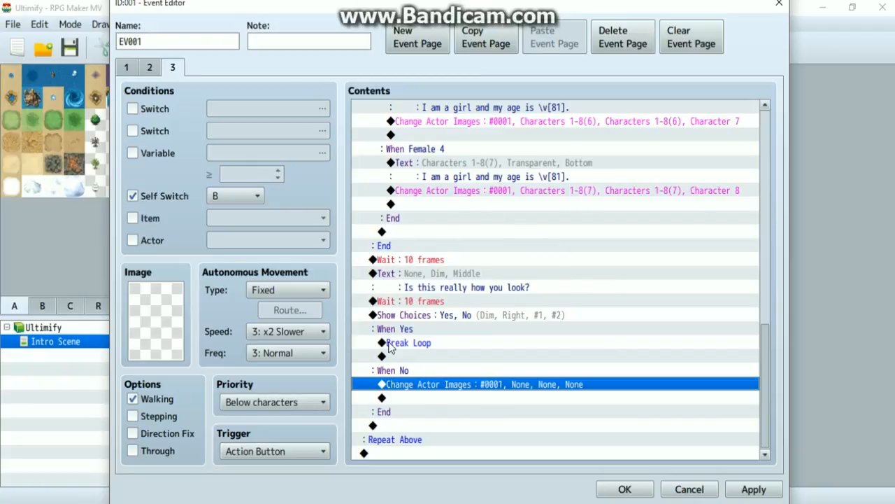
left_click(411, 453)
double_click(410, 454)
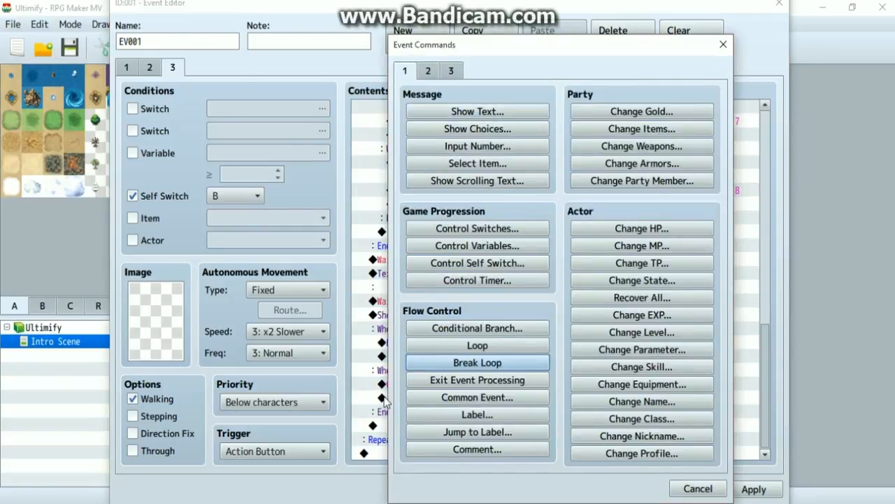
left_click(479, 263)
left_click(520, 253)
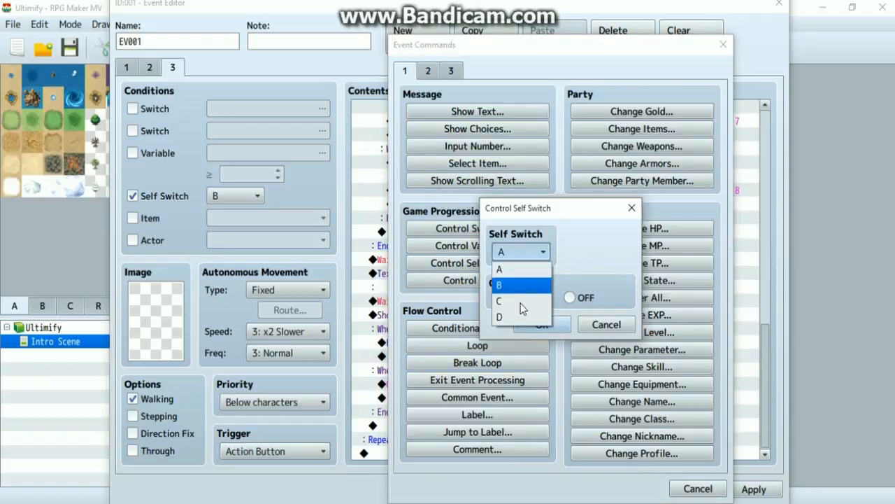
left_click(521, 302)
left_click(542, 324)
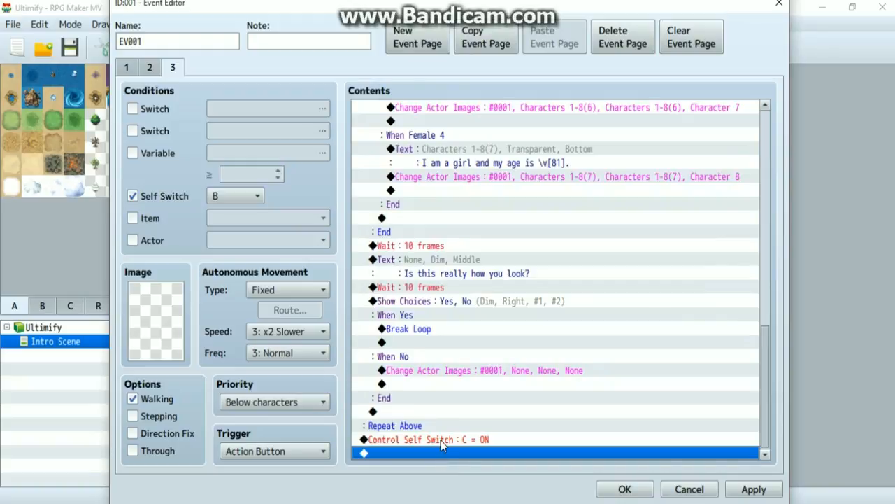
left_click(441, 440)
left_click(436, 343)
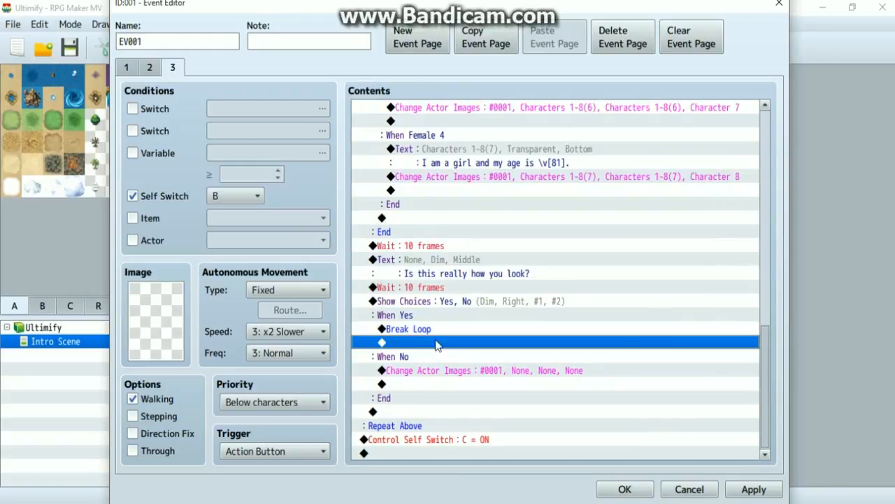
left_click(437, 440)
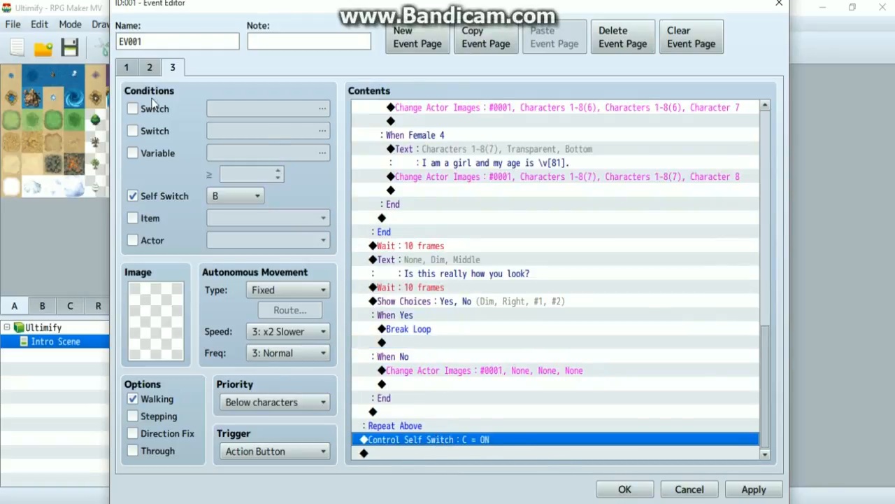
Set the trigger of event pages 2 and 3 to Autorun and turn off Walking on page 3.
left_click(150, 68)
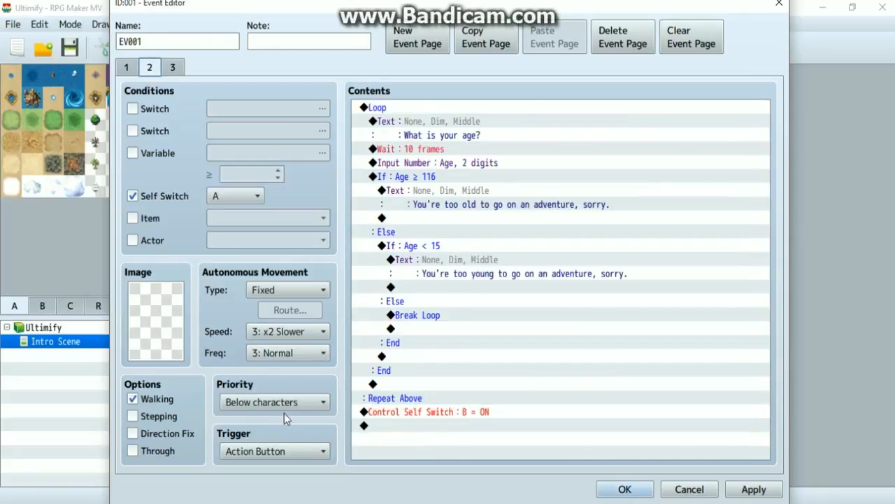
left_click(283, 451)
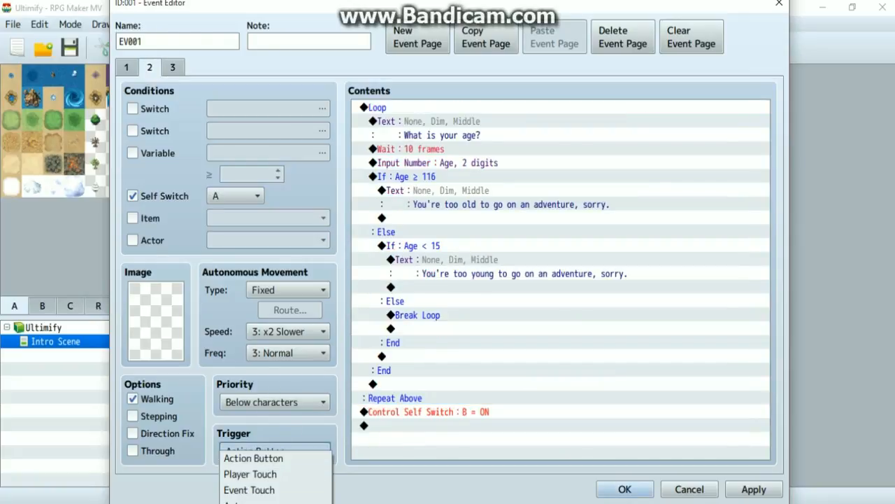
left_click(234, 502)
left_click(172, 67)
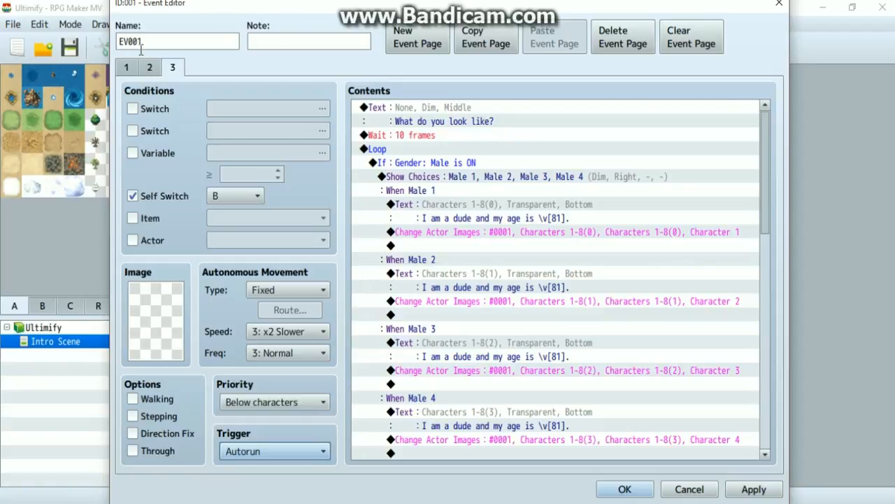
Create event page 4 with Self Switch C as its condition, Walking turned off and the Autorun trigger.
left_click(133, 196)
left_click(240, 197)
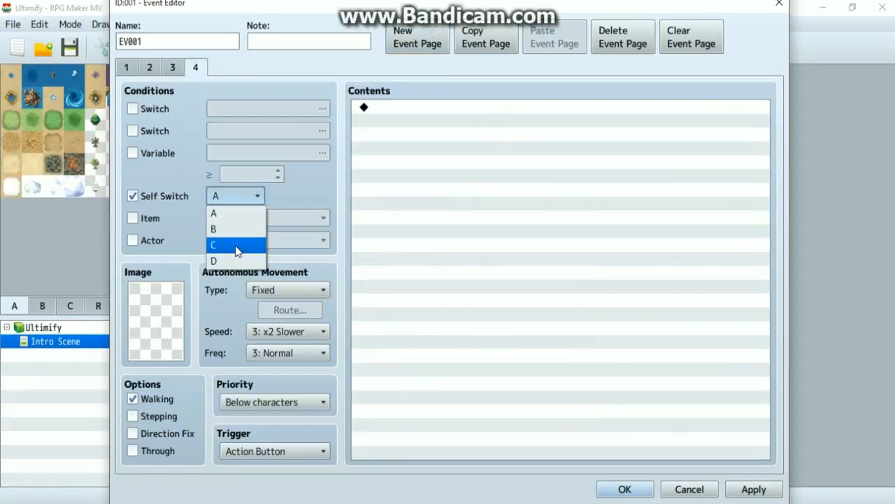
left_click(236, 251)
left_click(133, 399)
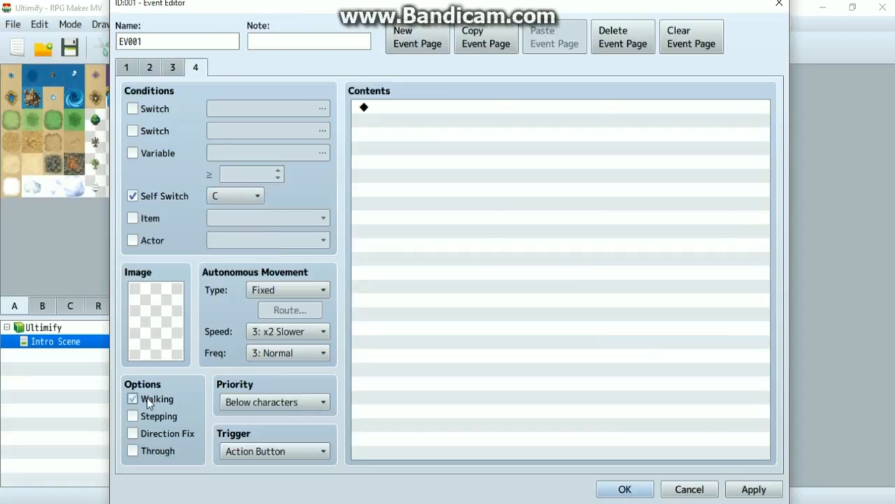
left_click(277, 457)
left_click(276, 499)
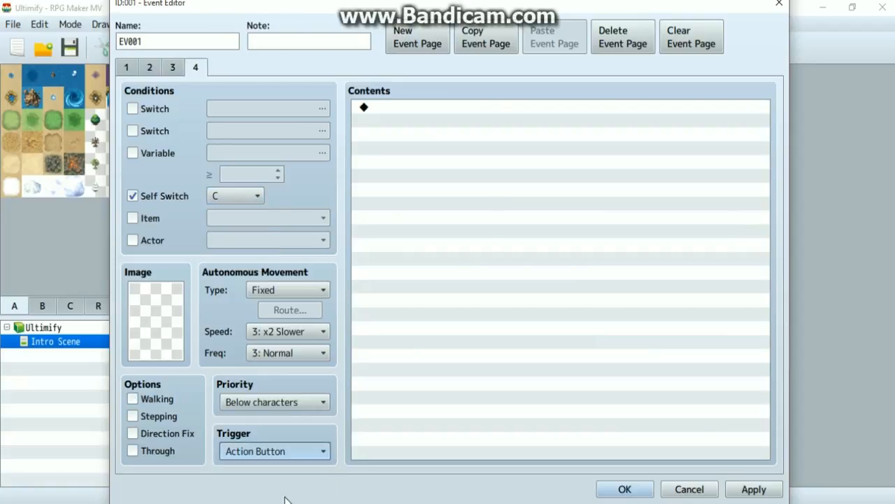
Add the message "What is your name?" to event page 4 with a Dim background and Middle window position.
left_click(495, 169)
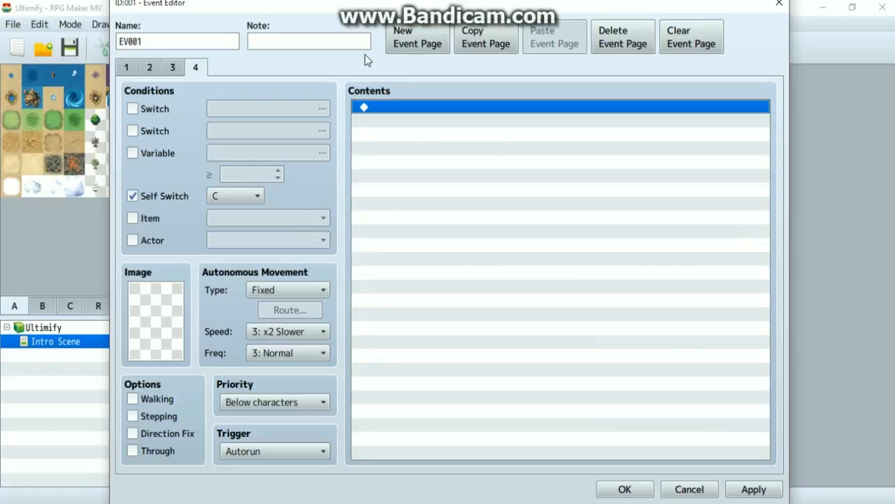
double_click(454, 107)
left_click(447, 111)
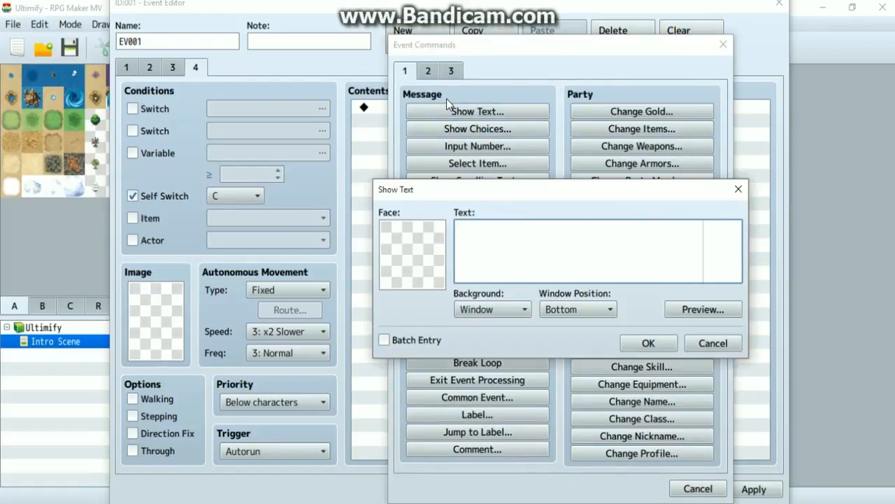
type("What is your name?")
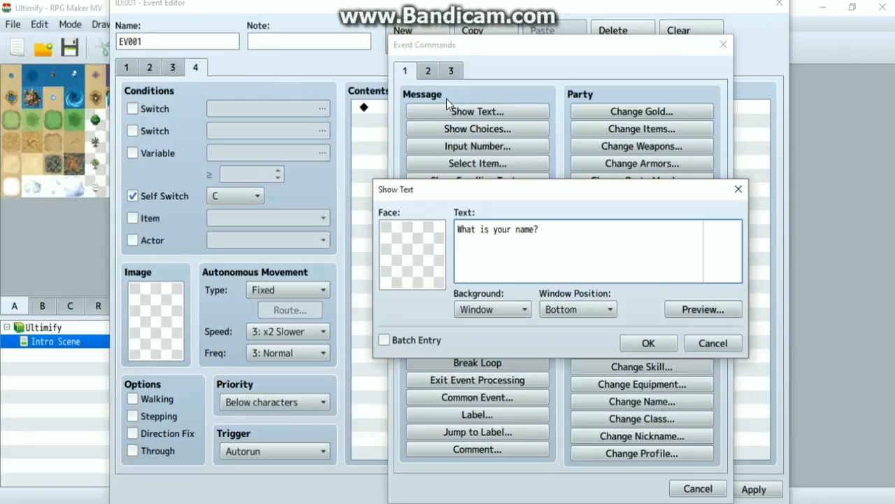
left_click(509, 309)
left_click(528, 308)
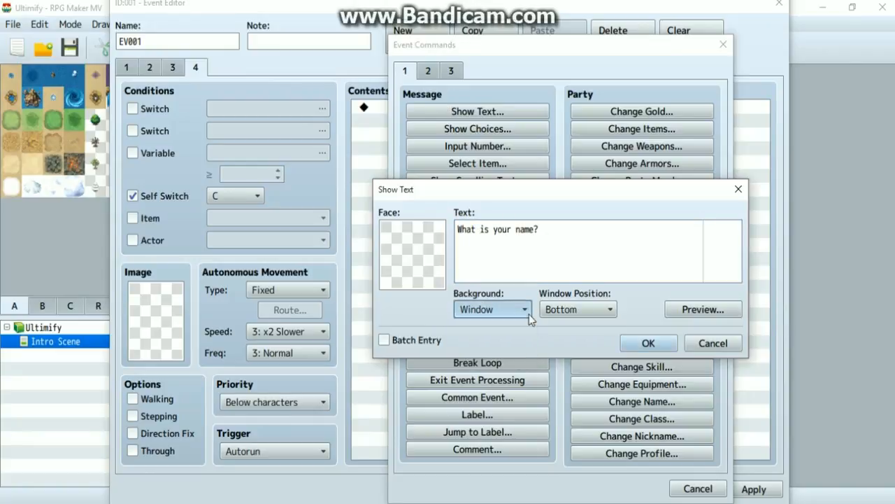
scroll(529, 308, "down", 1)
left_click(578, 310)
left_click(586, 349)
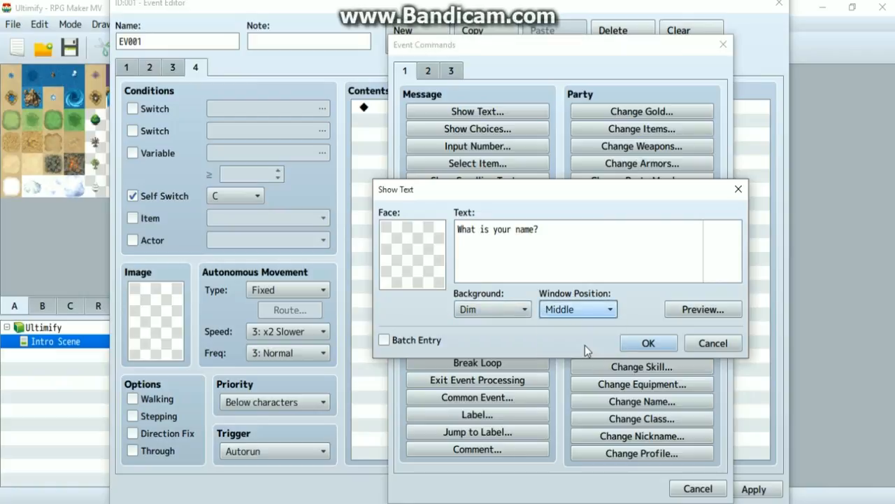
left_click(654, 347)
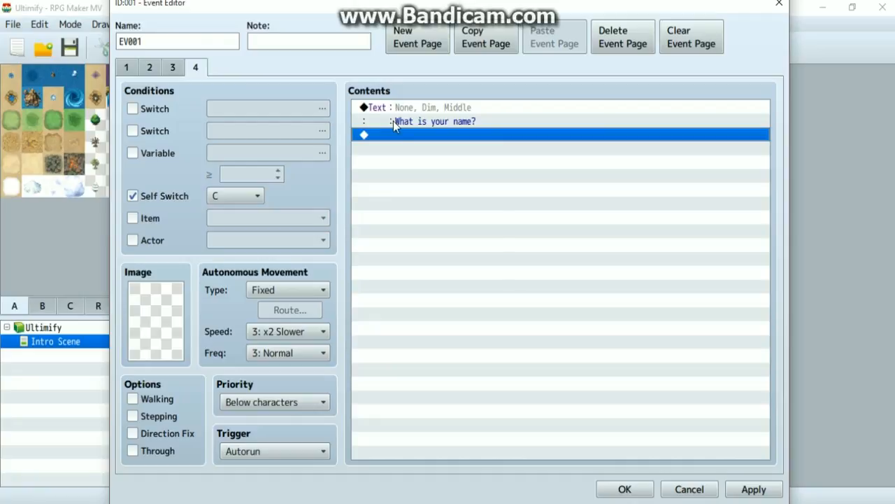
Copy the 10-frame Wait command from event page 3 and paste it below the name question on page 4.
left_click(173, 67)
left_click(414, 135)
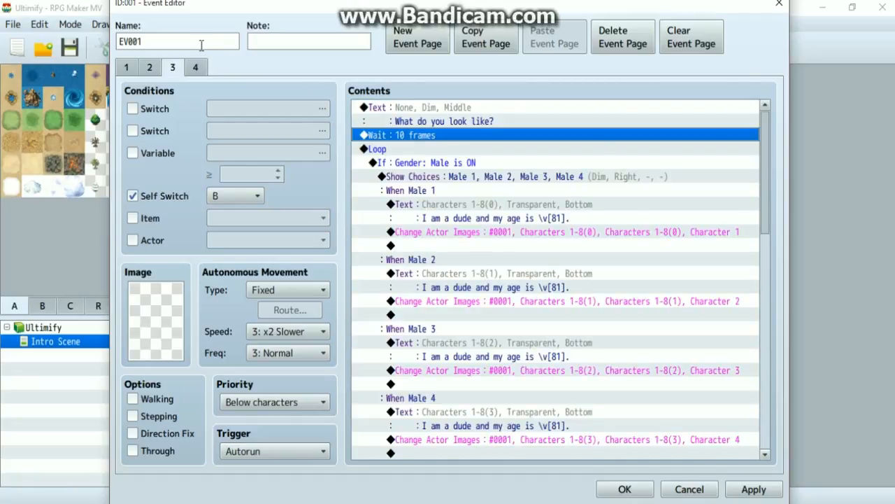
key("ctrl+c")
left_click(192, 68)
left_click(402, 155)
key("ctrl+v")
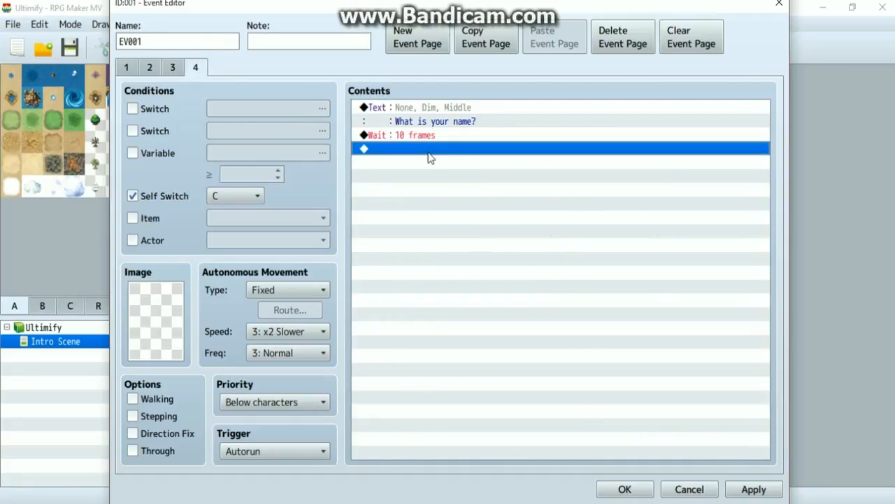
Add a Name Input Processing command for actor #0001 with a maximum of 16 characters after the Wait.
double_click(463, 161)
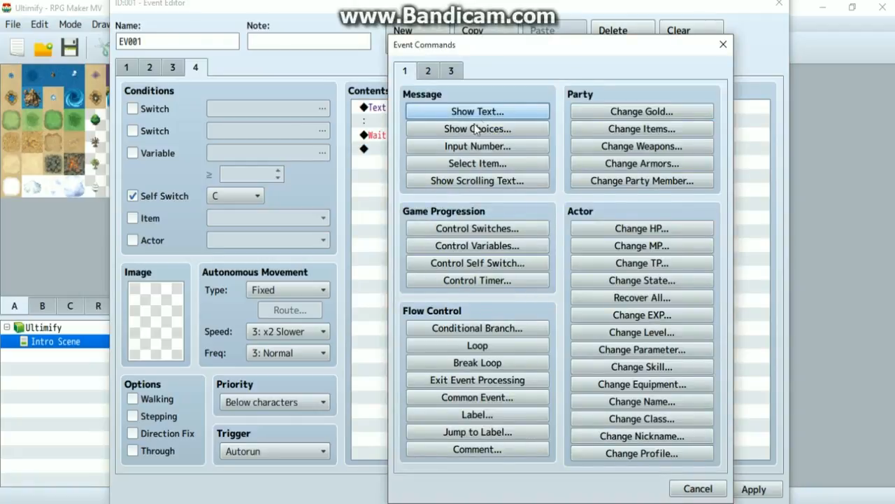
left_click(455, 73)
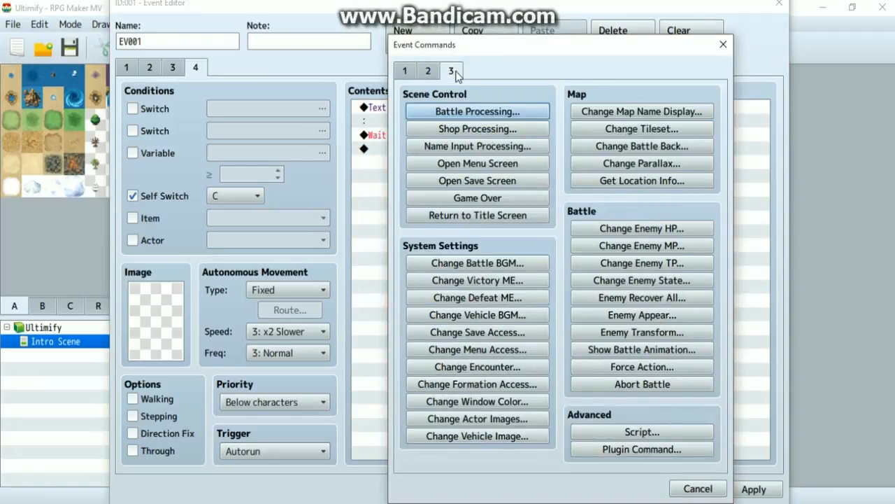
left_click(452, 147)
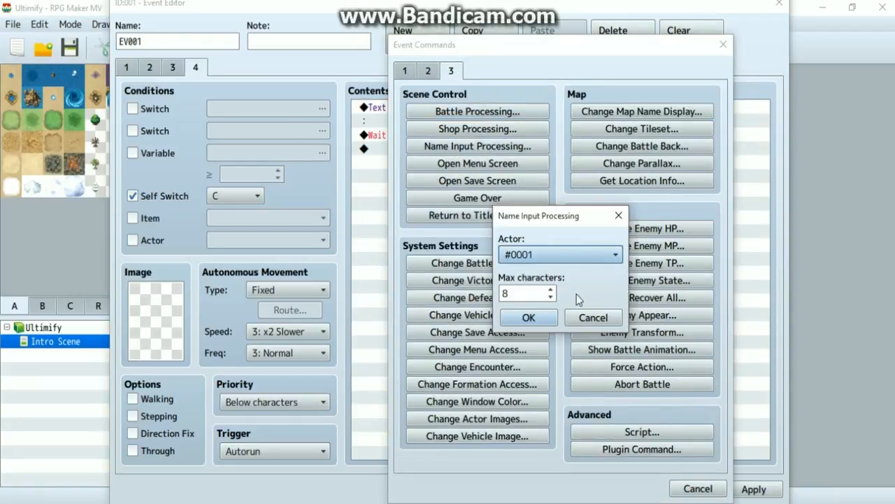
left_click(551, 291)
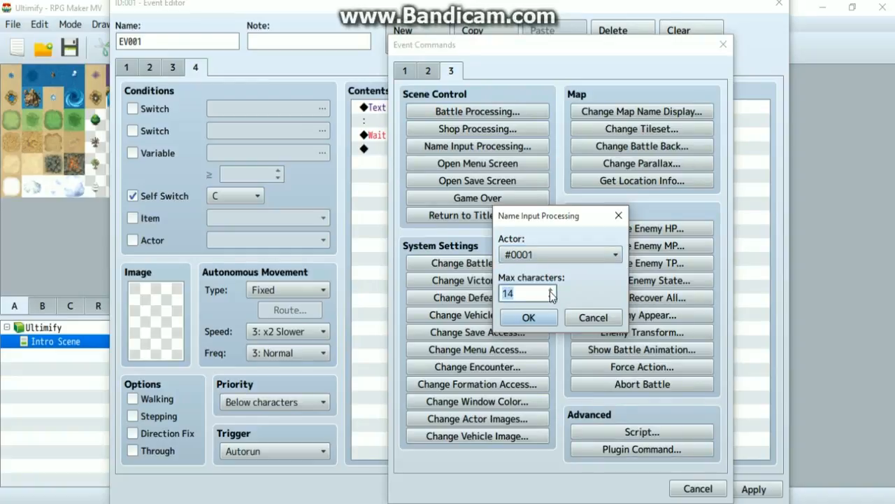
left_click(529, 317)
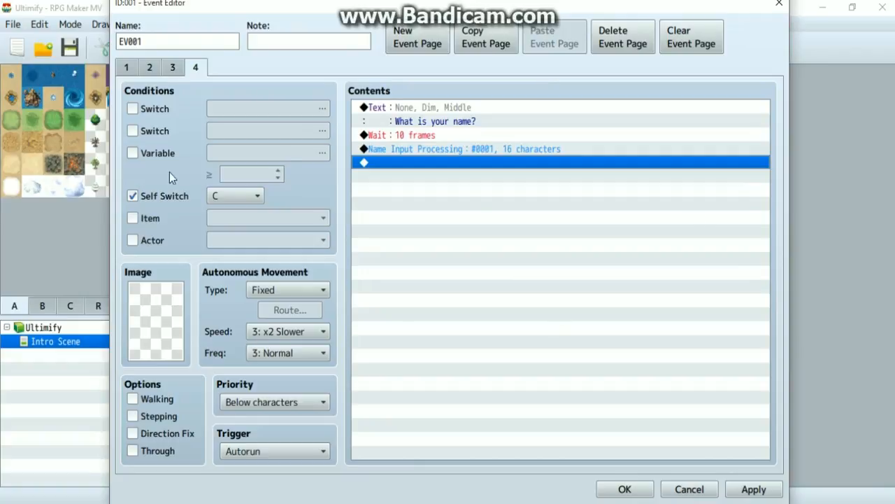
Add a Control Self Switch command setting D to ON after the name input on event page 4.
double_click(422, 166)
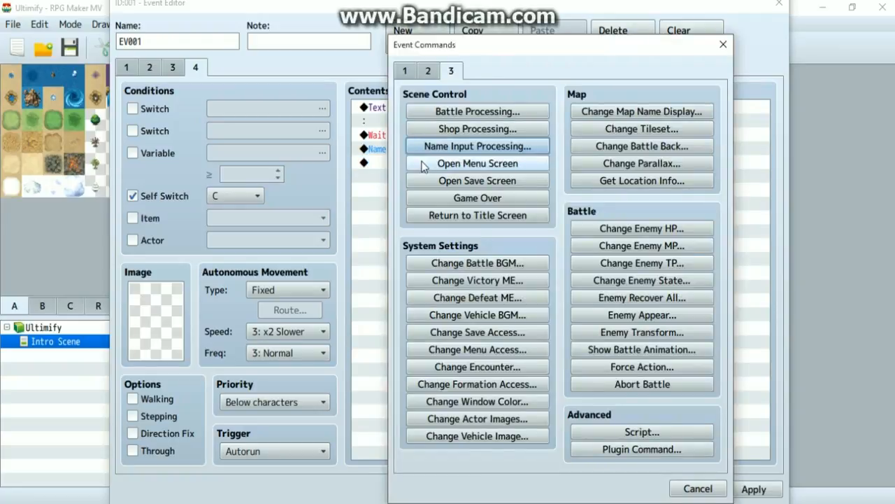
left_click(724, 46)
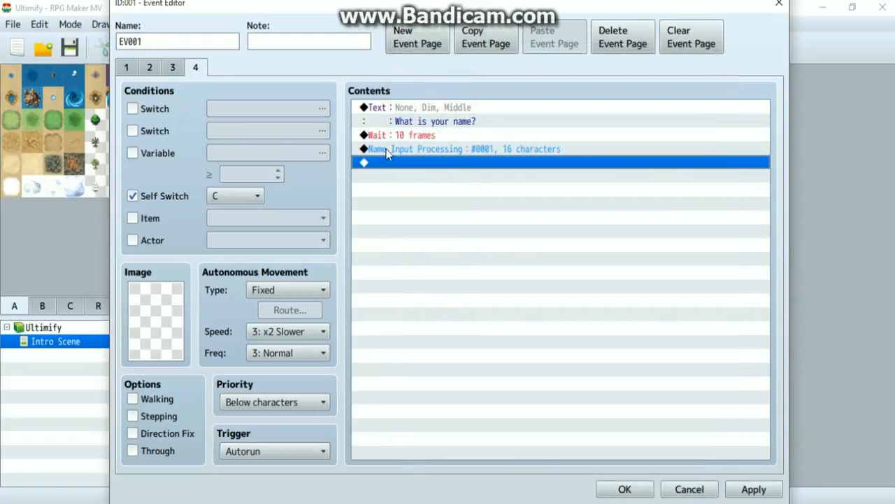
double_click(444, 164)
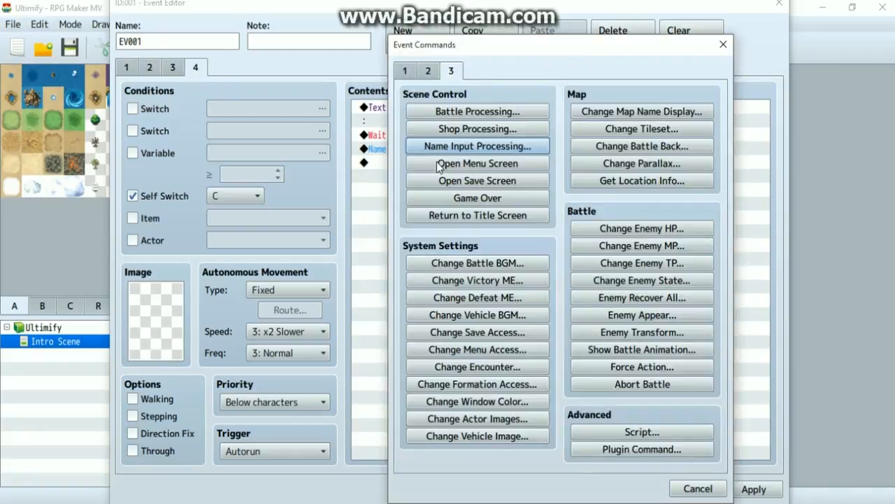
left_click(403, 71)
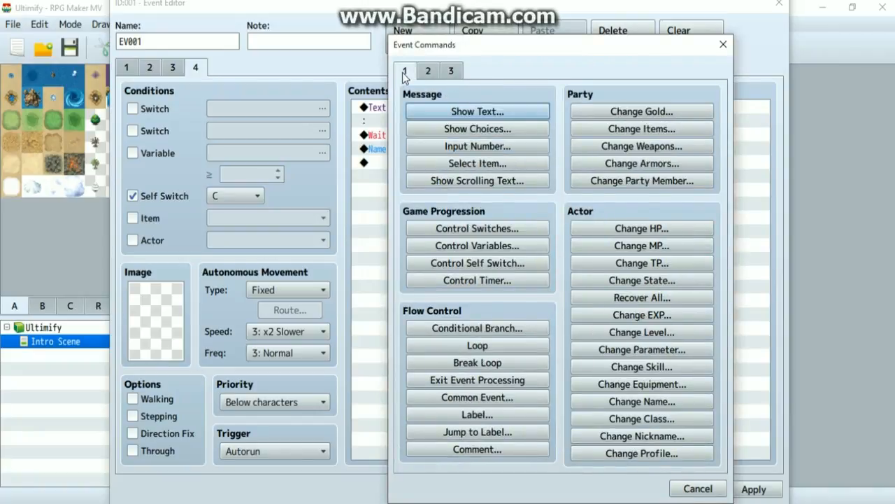
left_click(461, 262)
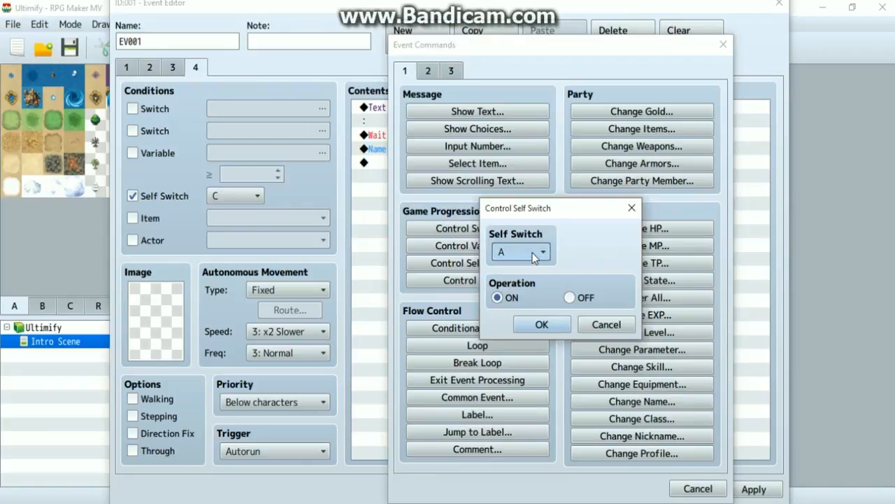
left_click(521, 252)
left_click(494, 277)
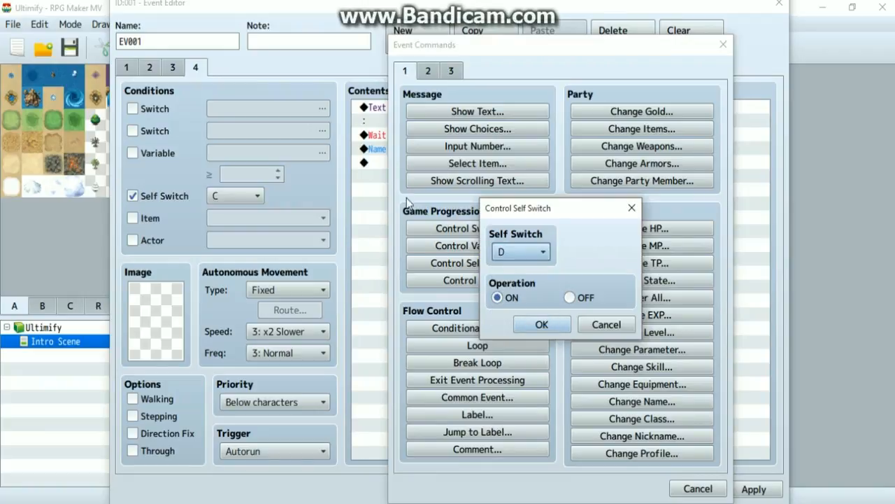
left_click(549, 323)
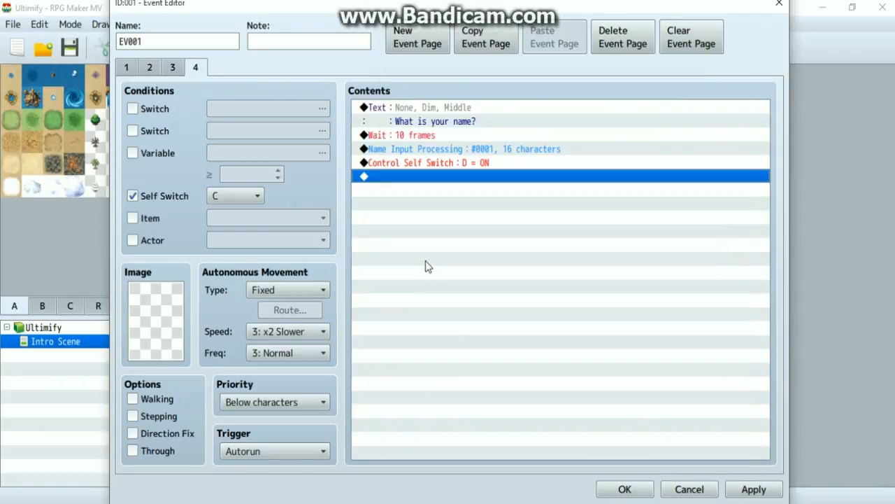
left_click(412, 163)
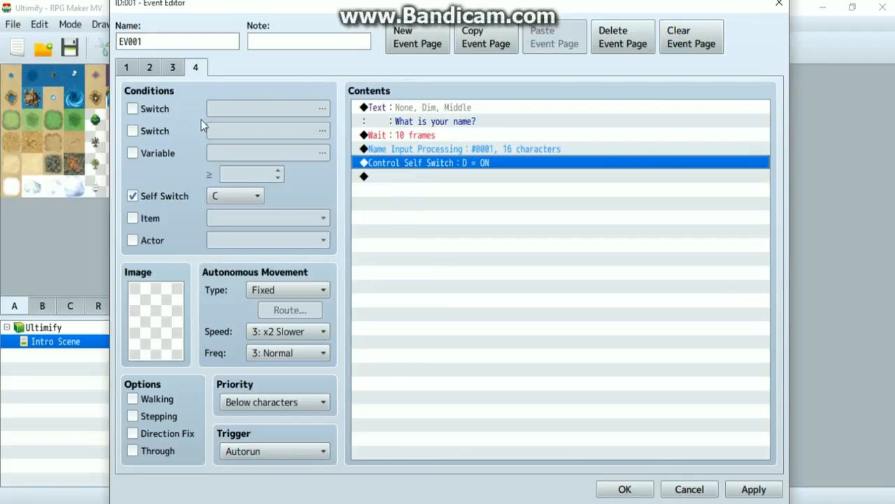
Add event page 5 with Self Switch D as its condition and the Walking option turned off.
left_click(424, 36)
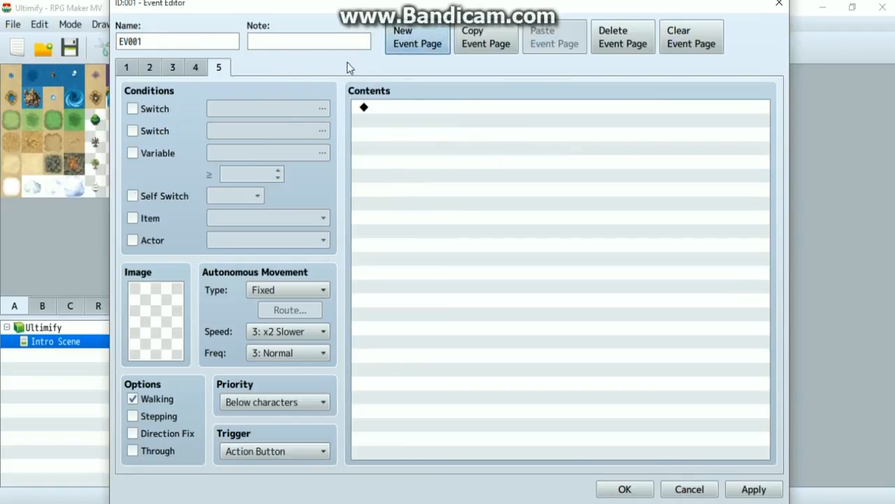
left_click(160, 196)
left_click(238, 196)
left_click(225, 273)
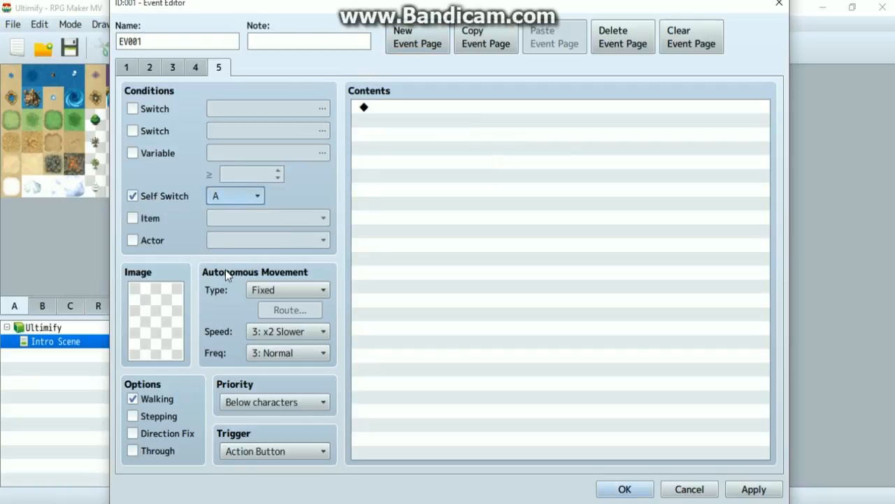
left_click(149, 399)
left_click(293, 455)
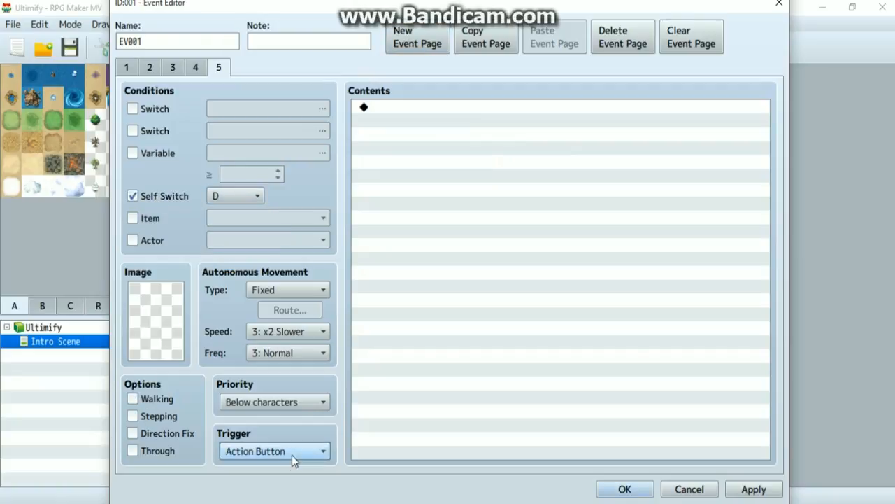
left_click(346, 420)
Replace the Control Self Switch command at the end of event page 4 with a 60-frame Wait.
left_click(196, 67)
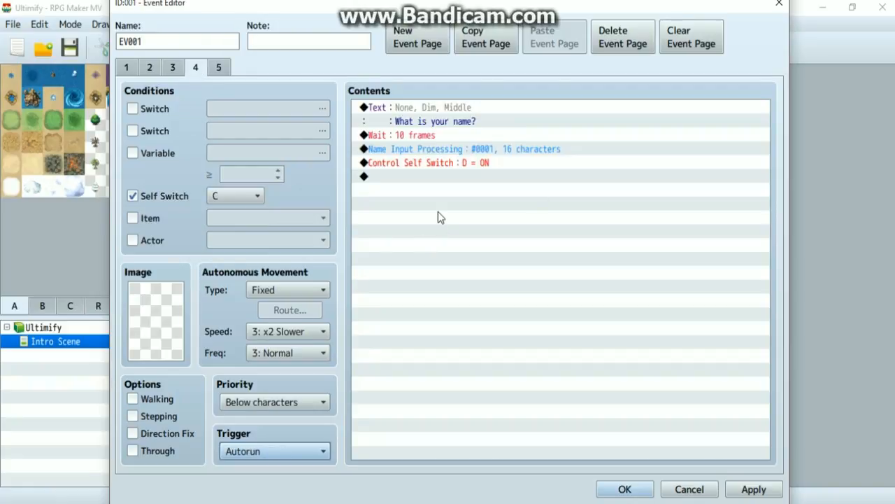
left_click(433, 164)
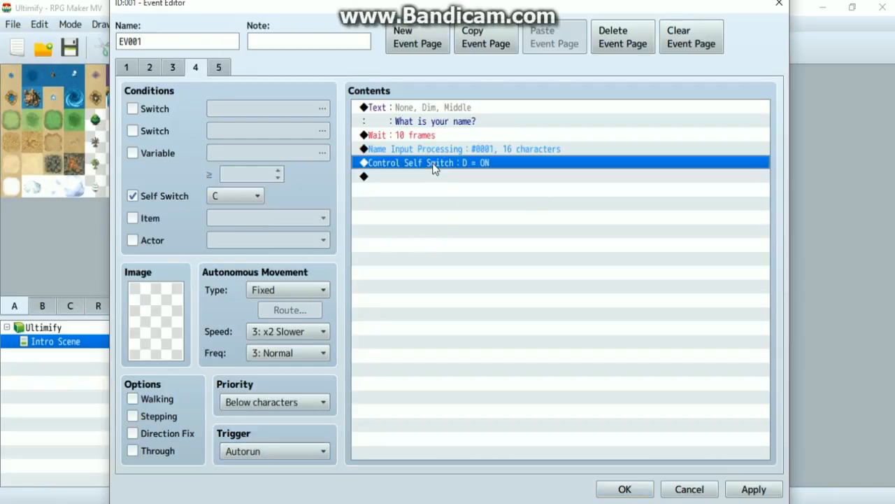
key("Delete")
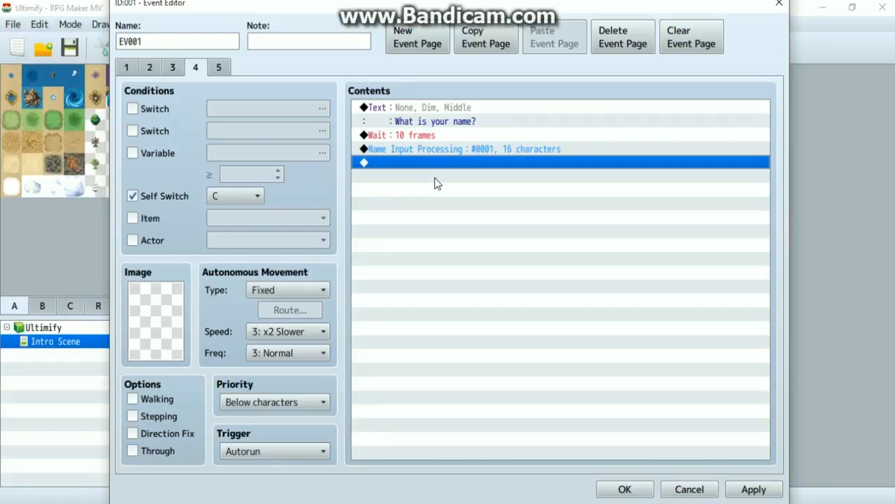
double_click(435, 183)
left_click(429, 71)
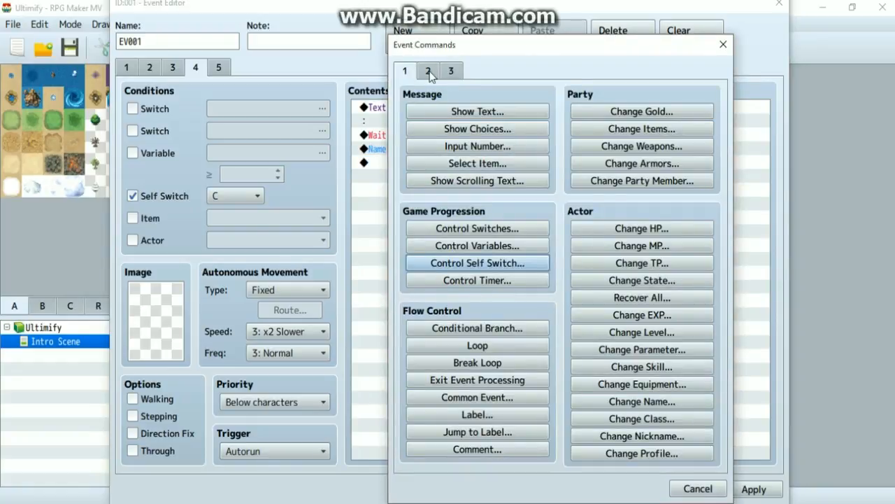
left_click(659, 111)
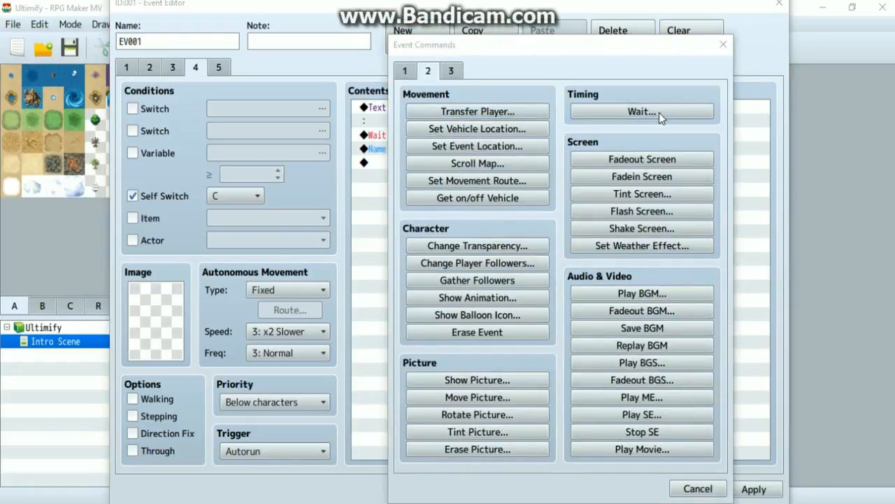
left_click(546, 302)
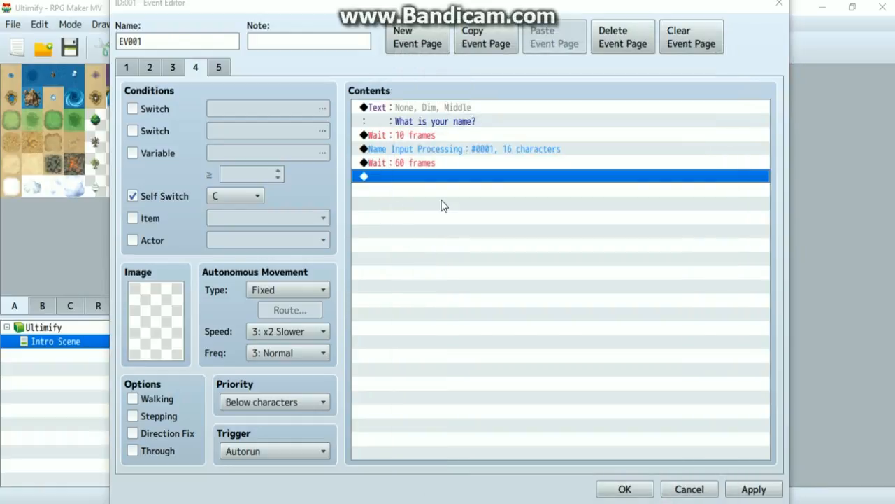
Start a Show Text command after the 60-frame Wait on page 4 with the text "Welcome to Ultimify, \n[1]!".
double_click(441, 205)
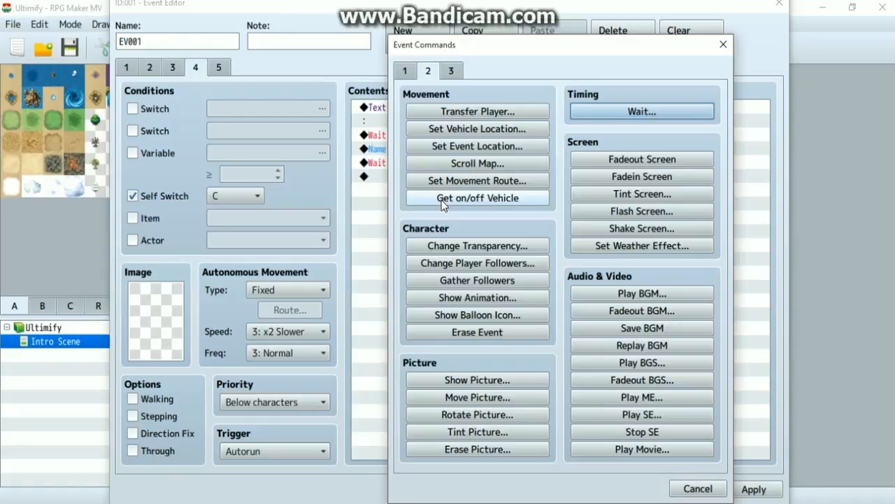
left_click(405, 71)
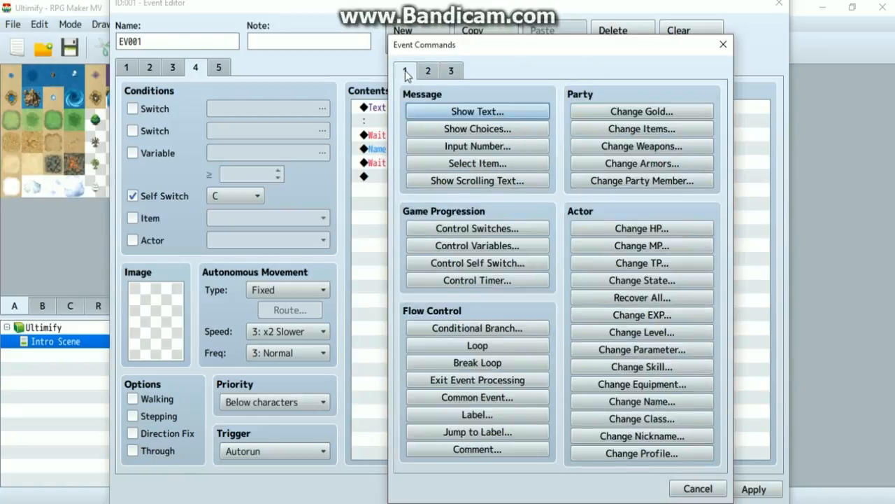
left_click(442, 110)
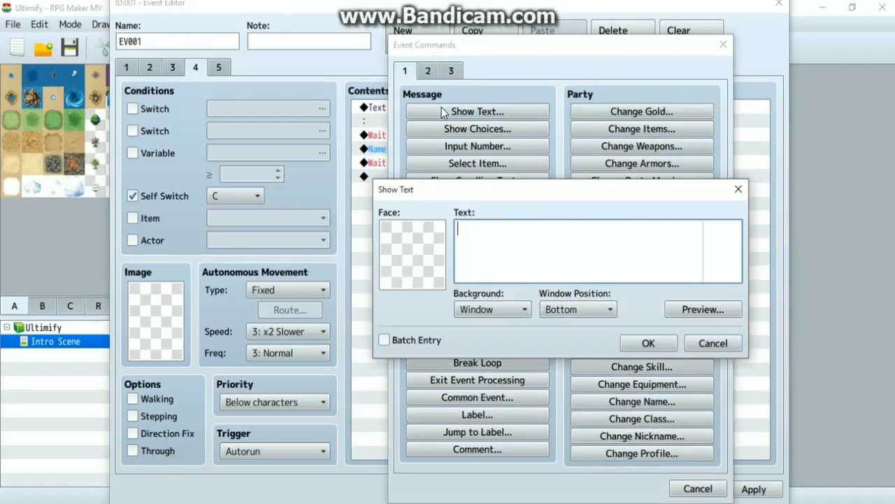
type("Welcome to Ultimi")
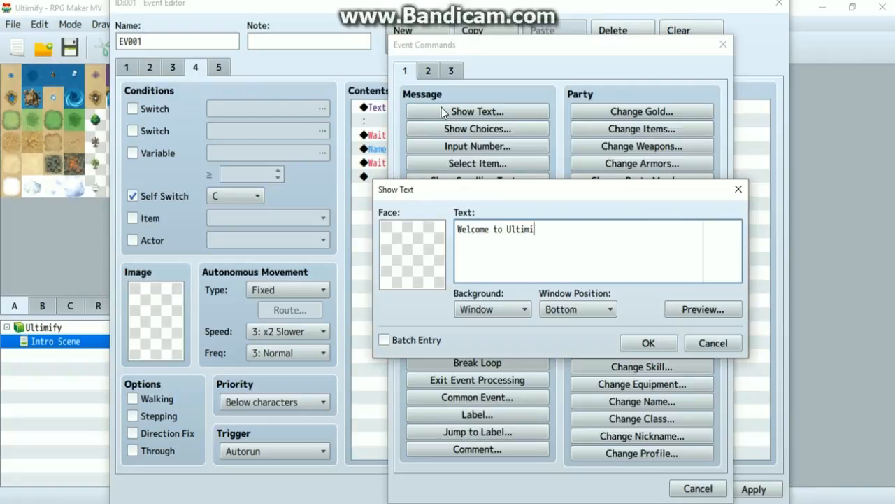
type("fy, \\n")
mouse_move(530, 240)
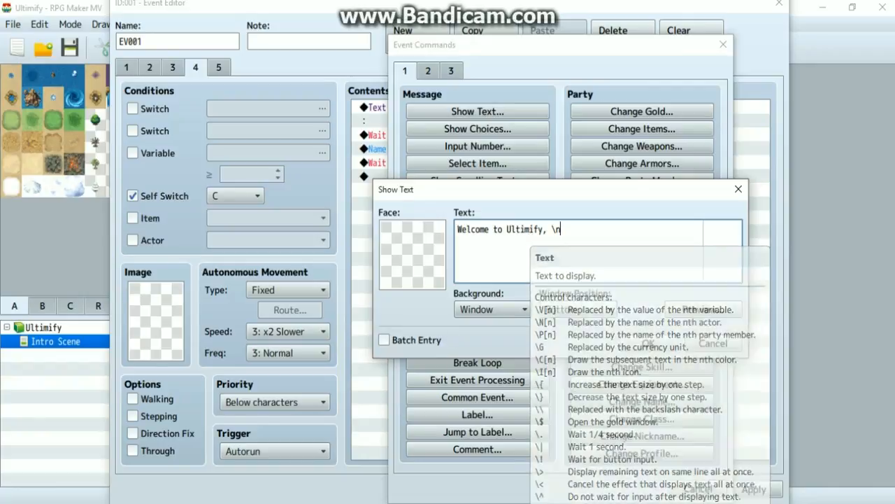
type("[]")
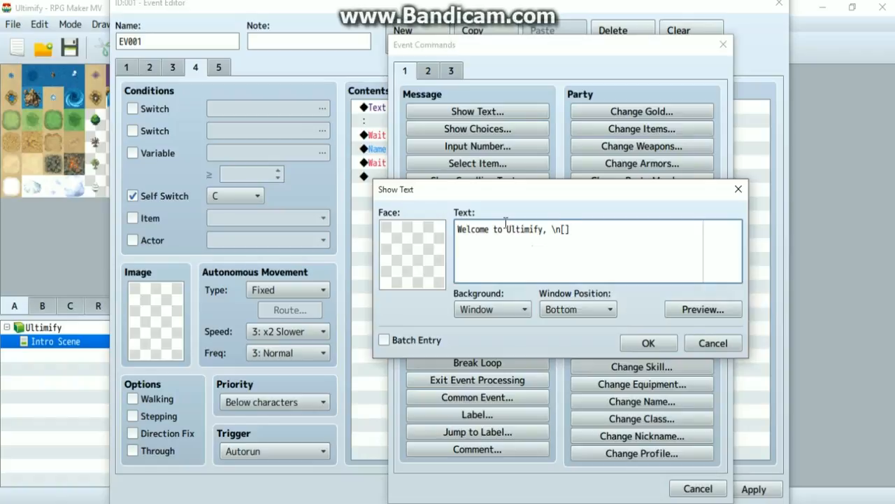
type("1")
type("!")
Set the welcome message's Background to Dim and its Window Position to Middle.
left_click(509, 309)
left_click(544, 323)
key("Down")
left_click(571, 312)
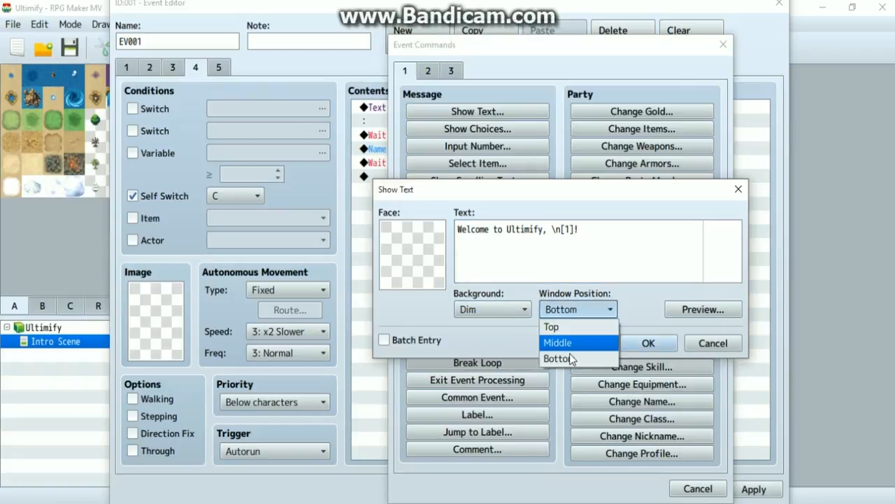
left_click(576, 342)
Append "I hope you enjoy your stay!" to the welcome message and add it to the event.
left_click(590, 235)
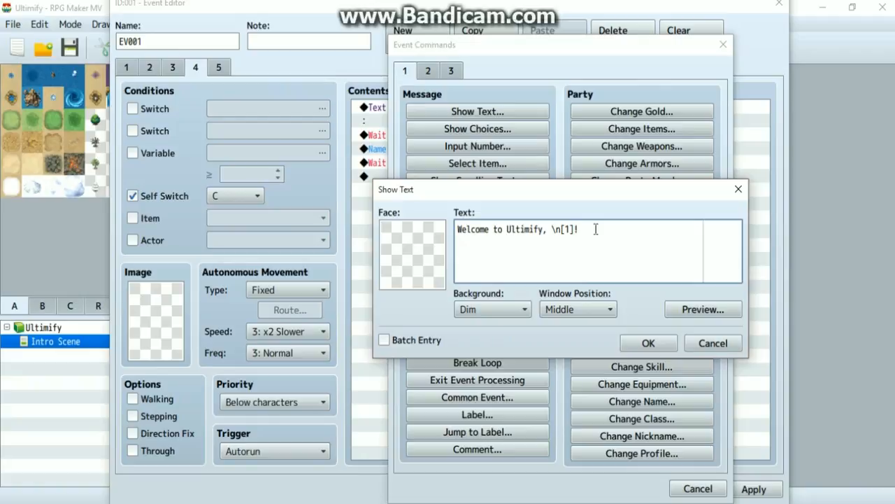
type("I Hope you enjoy your stay!")
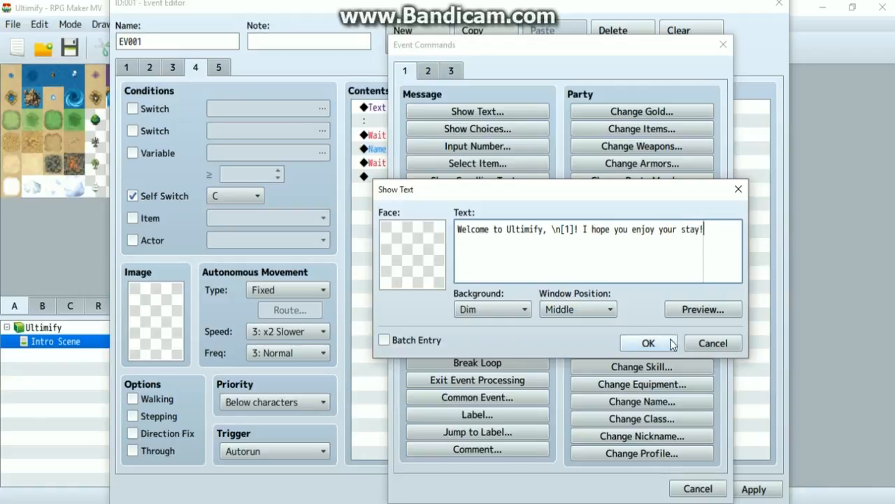
left_click(648, 343)
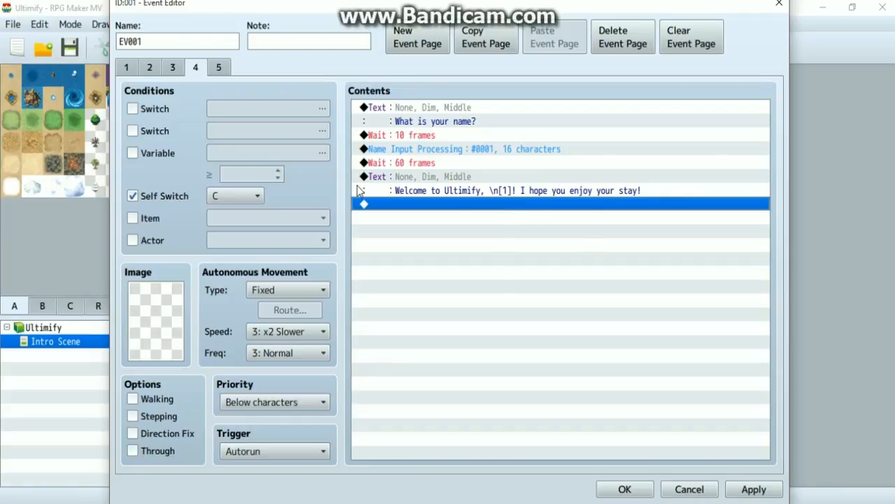
Add a Transfer Player command to Intro Scene (0,0) below the welcome message, with Direction Retain and Fade Black.
left_click(395, 179)
left_click(399, 203)
left_click(400, 176)
left_click(398, 203)
double_click(468, 226)
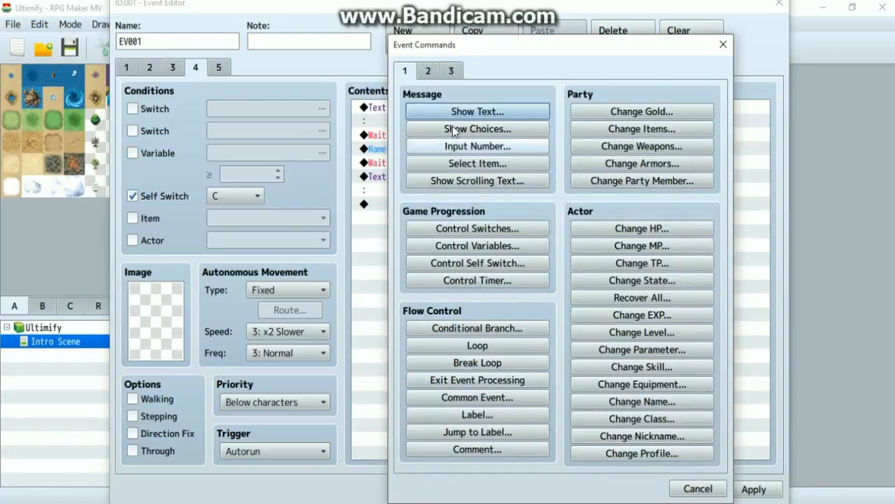
left_click(425, 72)
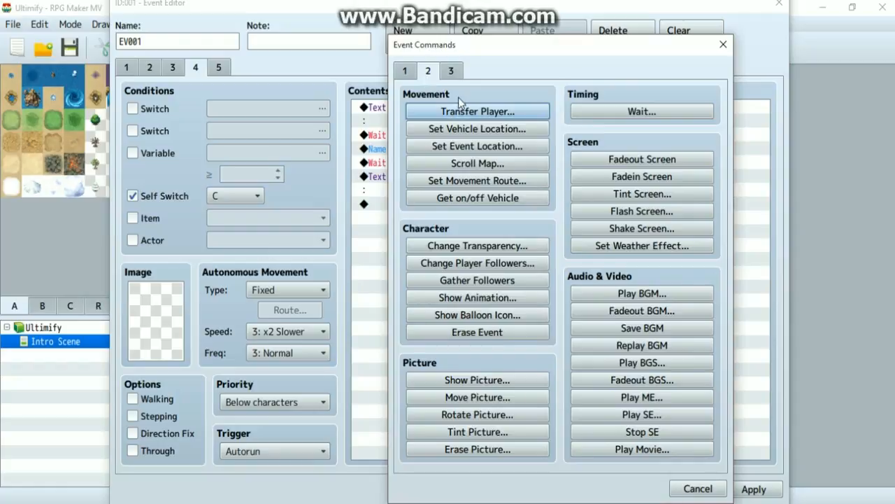
left_click(466, 113)
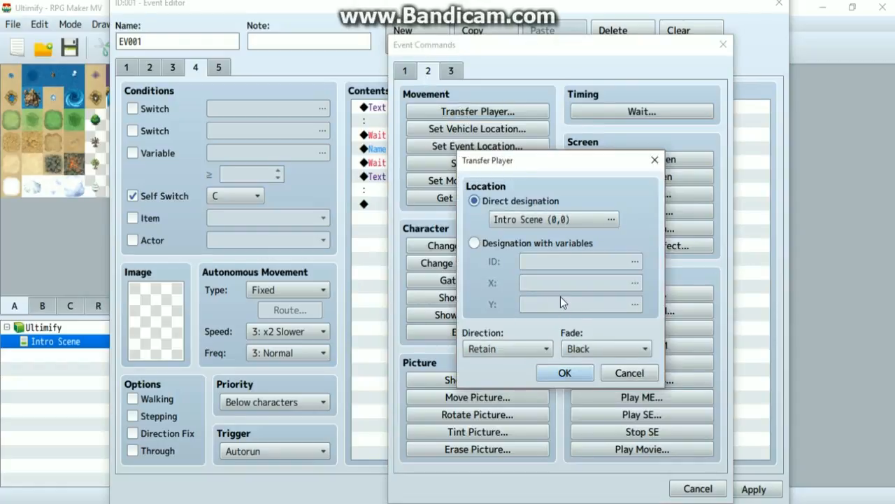
left_click(562, 217)
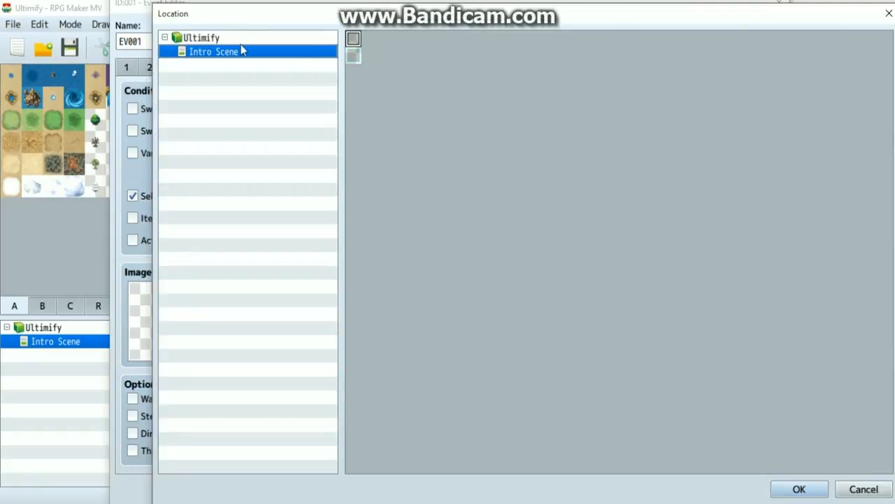
left_click(863, 489)
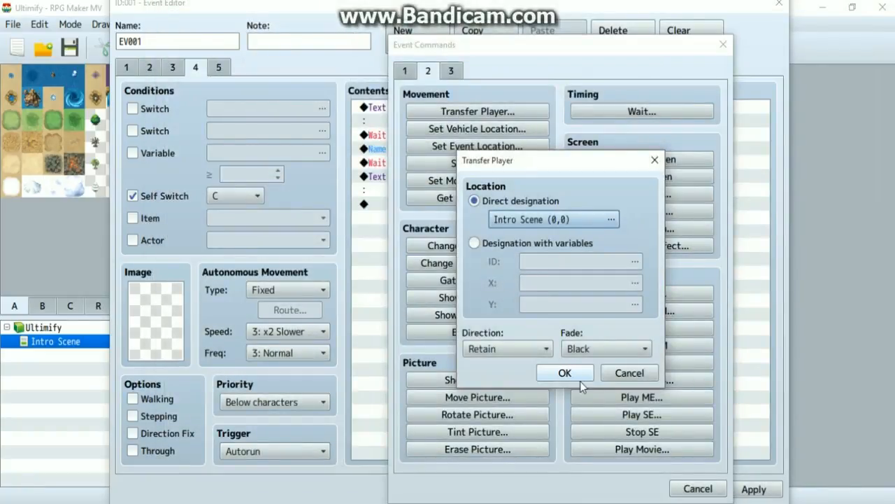
left_click(579, 378)
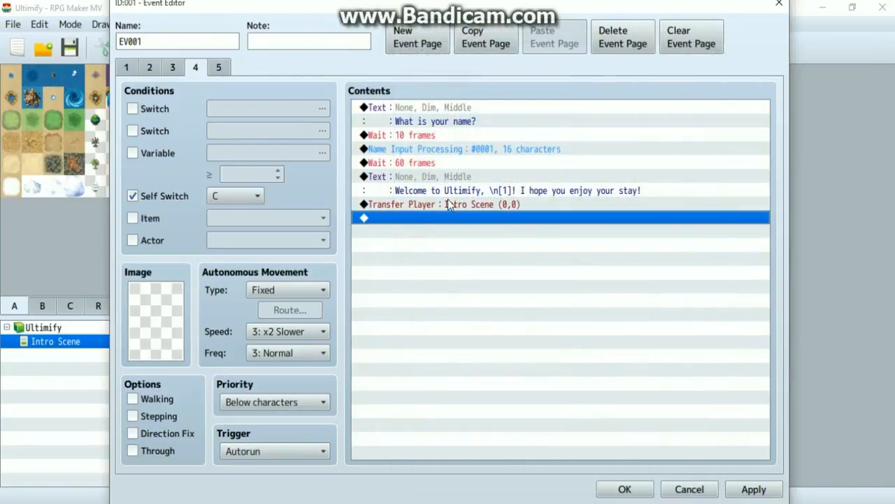
Add a Control Self Switch command setting D to ON after the Transfer Player command and save the event.
double_click(479, 287)
left_click(409, 71)
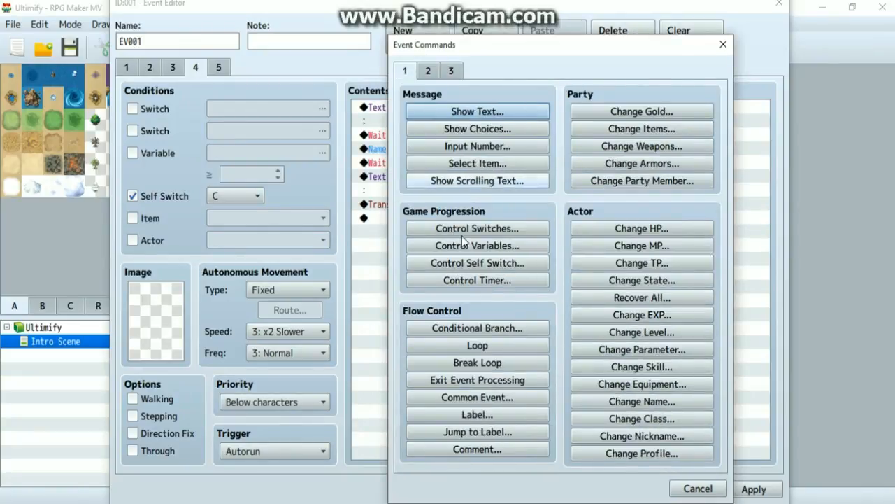
left_click(477, 263)
left_click(518, 252)
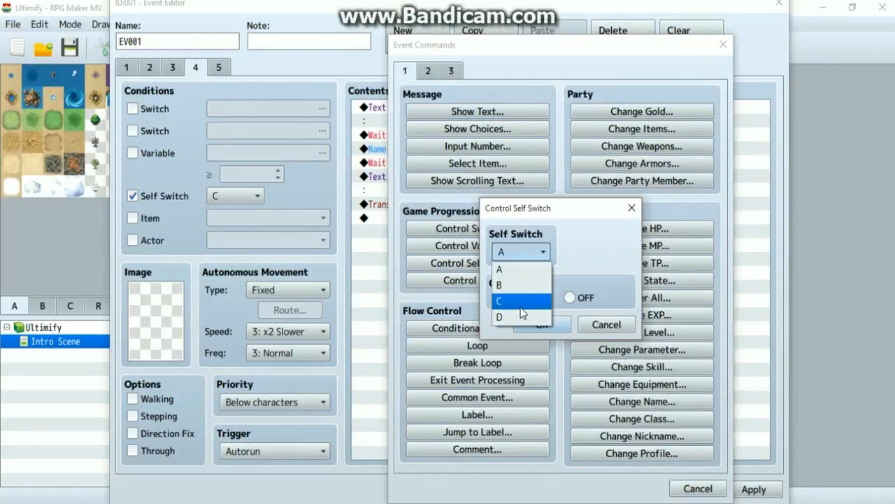
left_click(520, 312)
left_click(541, 323)
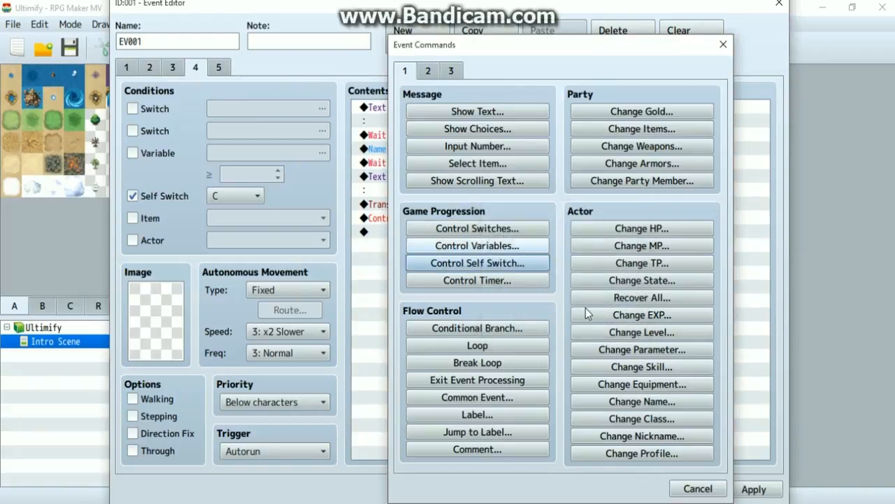
left_click(767, 496)
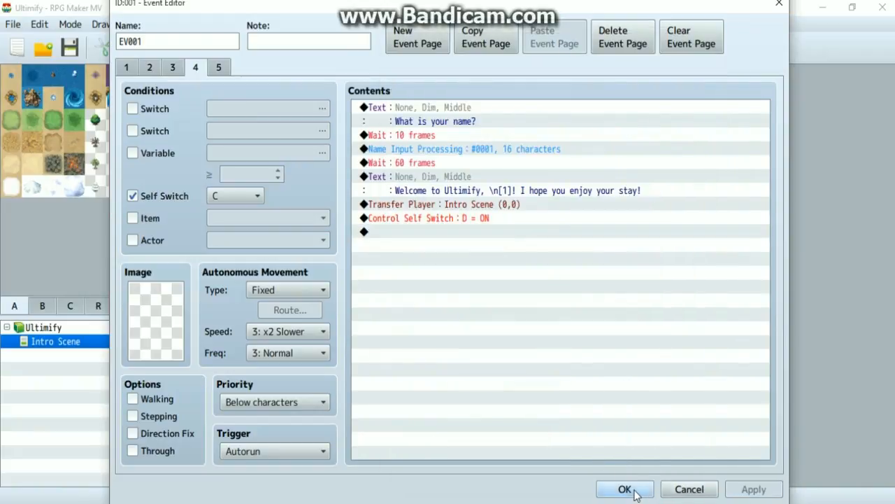
left_click(626, 489)
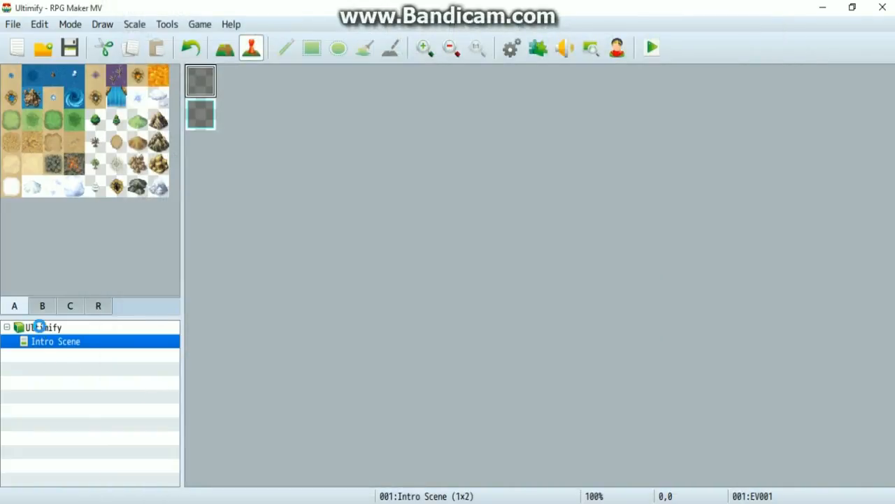
Create a new map named Scenes under the Ultimify project with width 0 and height 0.
right_click(37, 327)
left_click(75, 351)
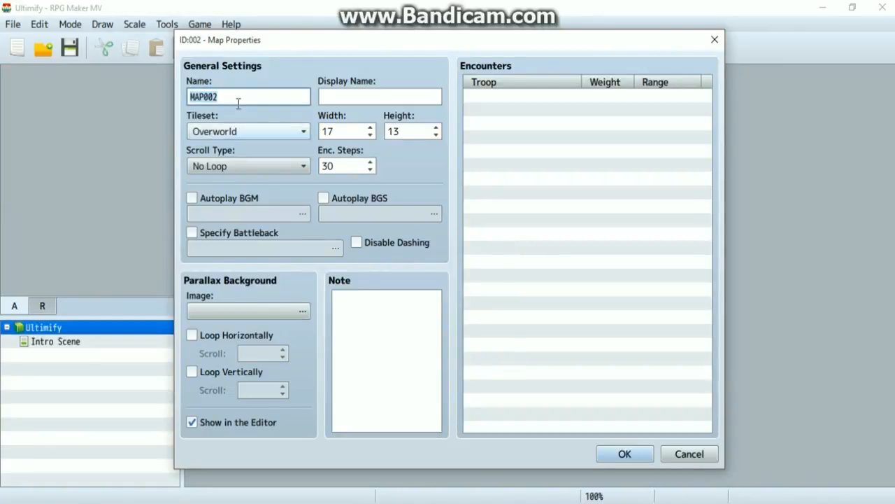
type("Scenes")
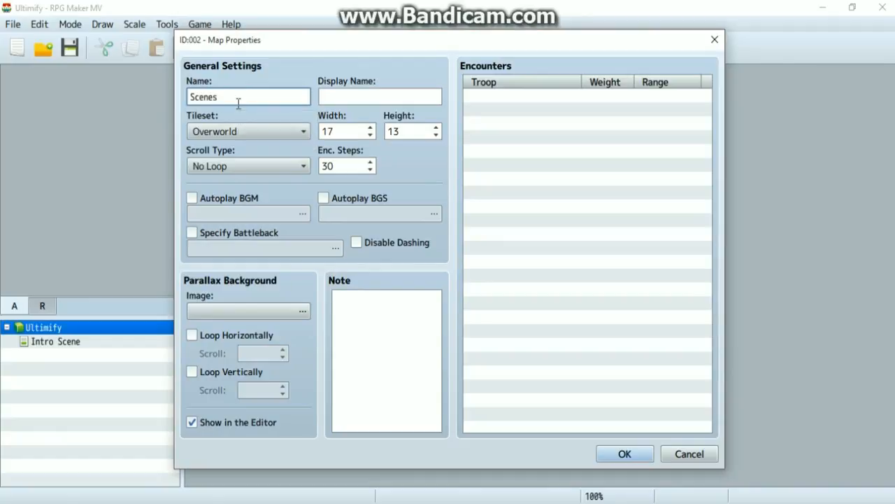
double_click(350, 135)
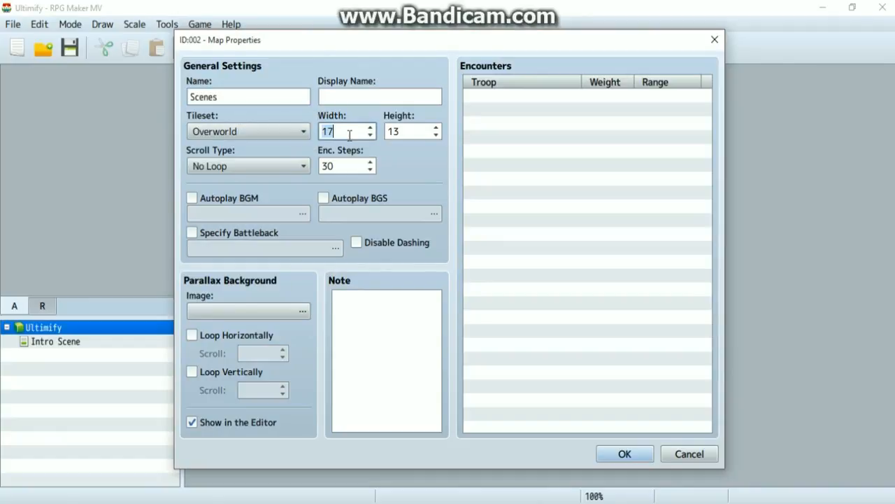
type("0")
double_click(413, 136)
type("0")
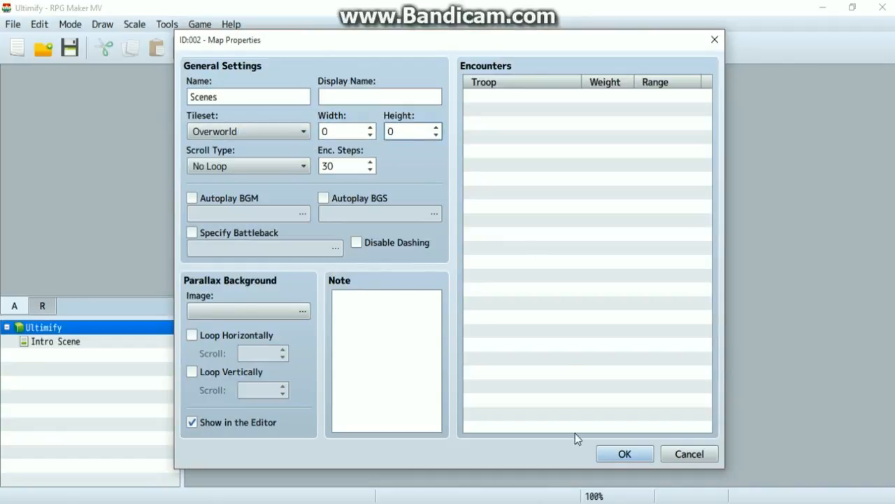
left_click(625, 453)
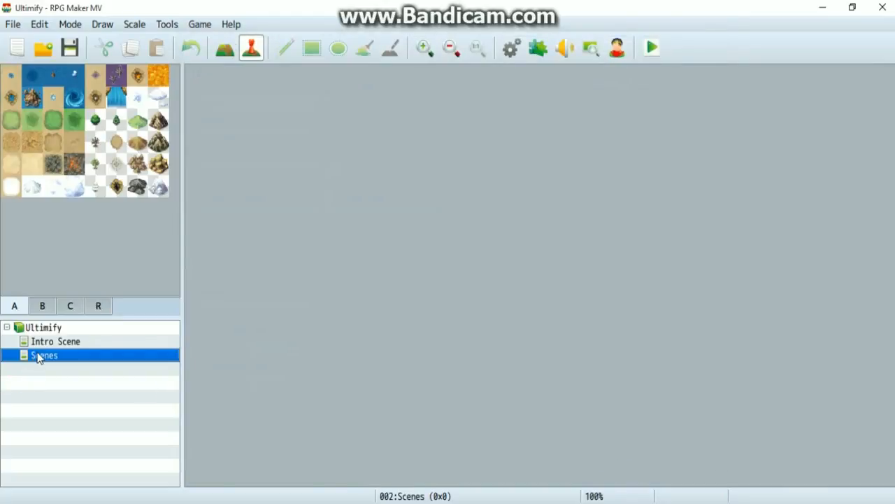
Nest the Intro Scene map under the Scenes map in the map tree and collapse the Scenes branch.
left_click_drag(47, 344, 51, 353)
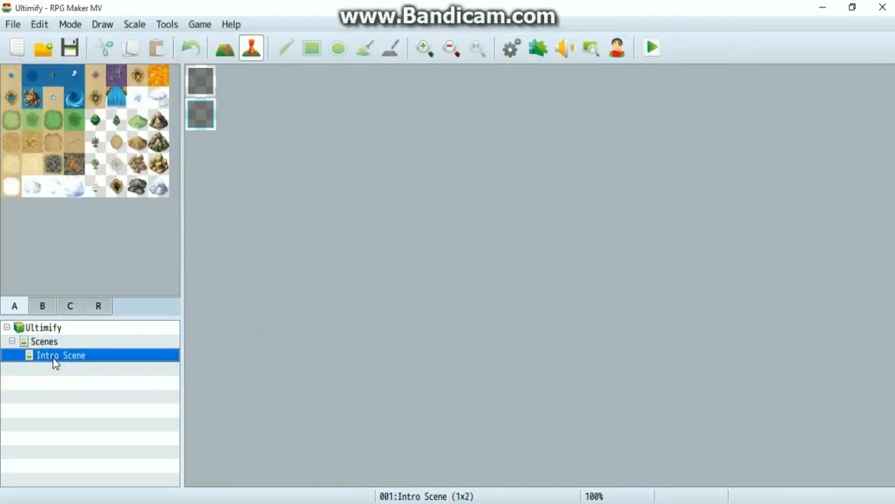
left_click(13, 342)
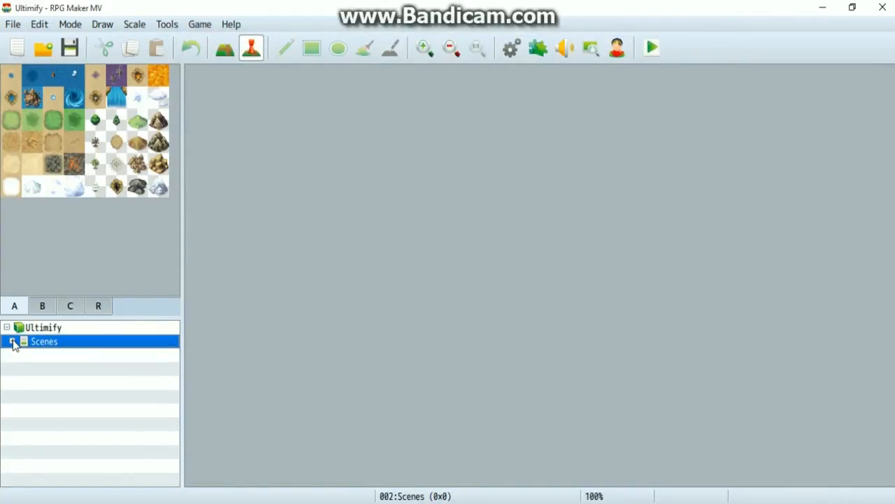
left_click(13, 342)
left_click(12, 341)
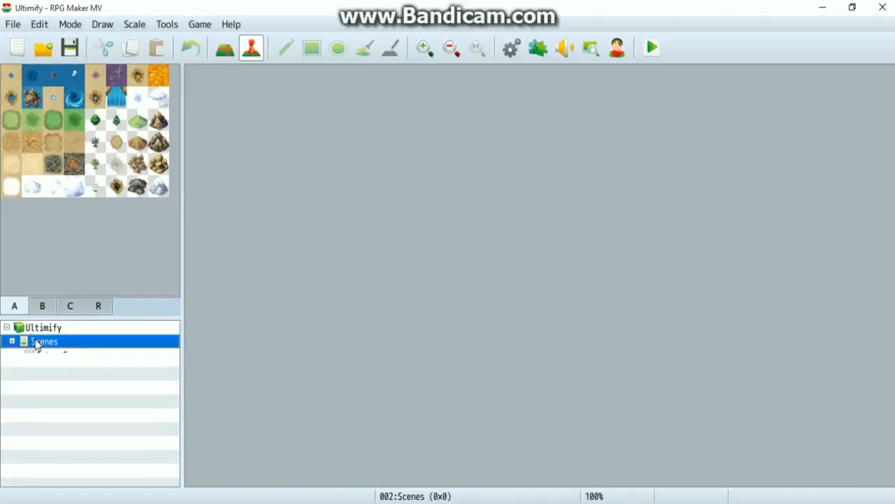
right_click(39, 327)
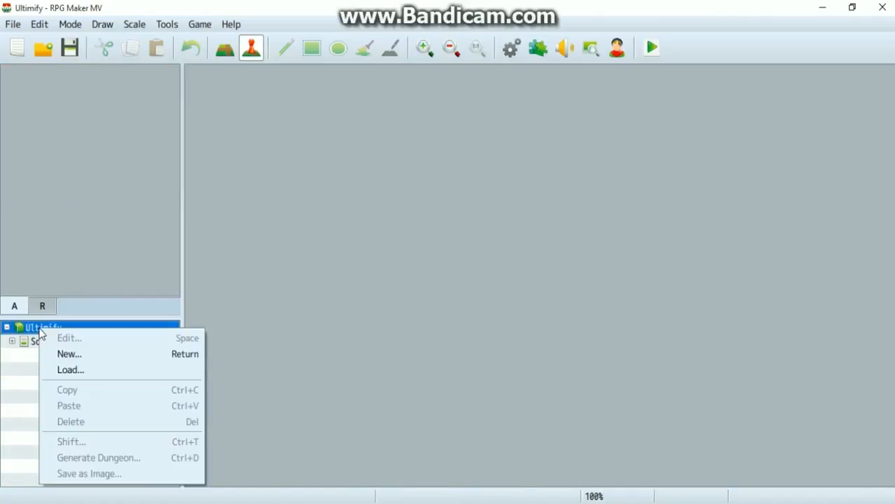
left_click(85, 359)
key("Insert")
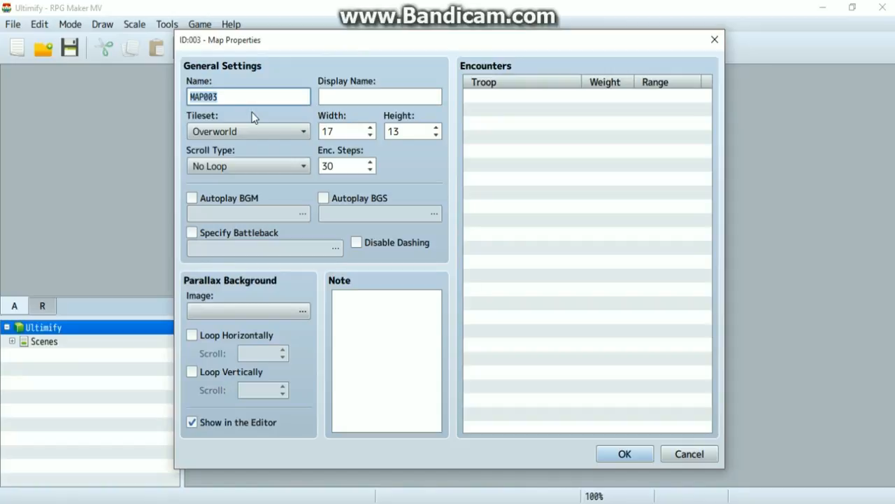
type("Ultim")
key("BackSpace")
type("Land")
key("BackSpace")
key("BackSpace")
key("BackSpace")
key("BackSpace")
type("m")
type("World")
key("BackSpace")
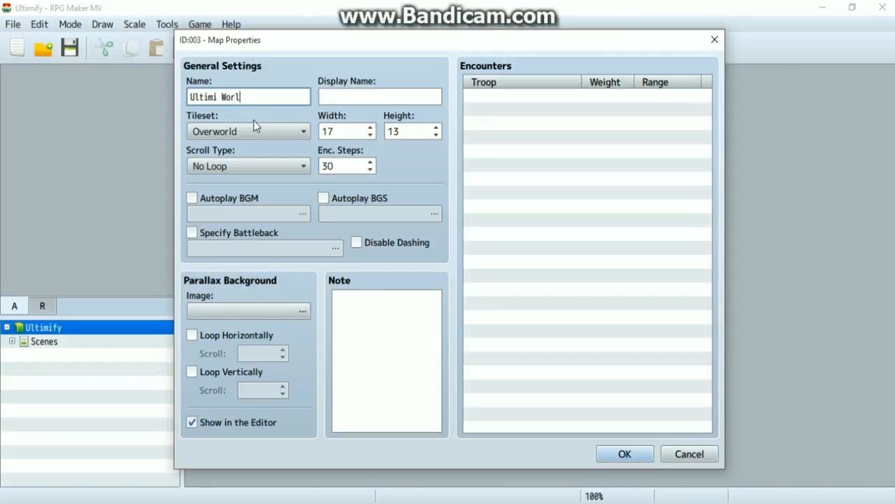
key("BackSpace")
key("BackSpace")
key("BackSpace")
key("BackSpace")
key("BackSpace")
type("World Map")
double_click(336, 132)
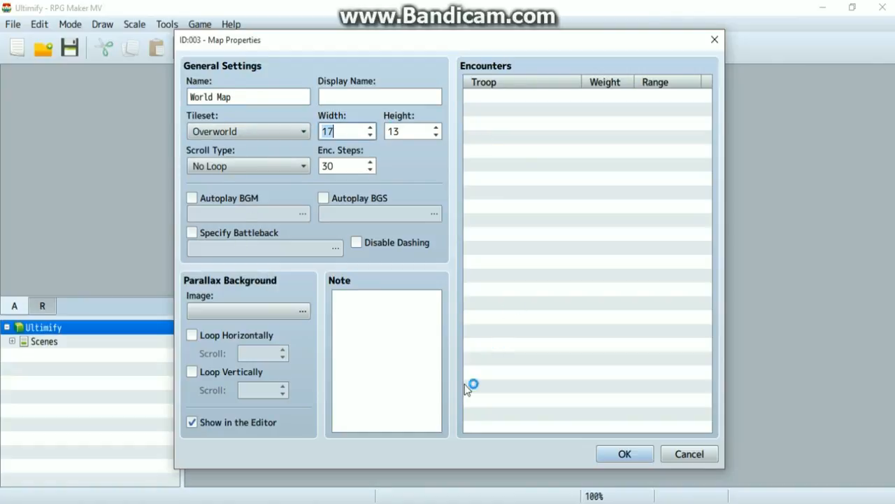
left_click(682, 451)
Preview the sample maps World 2 through World 5, and load World 1 under the Ultimify project.
right_click(83, 337)
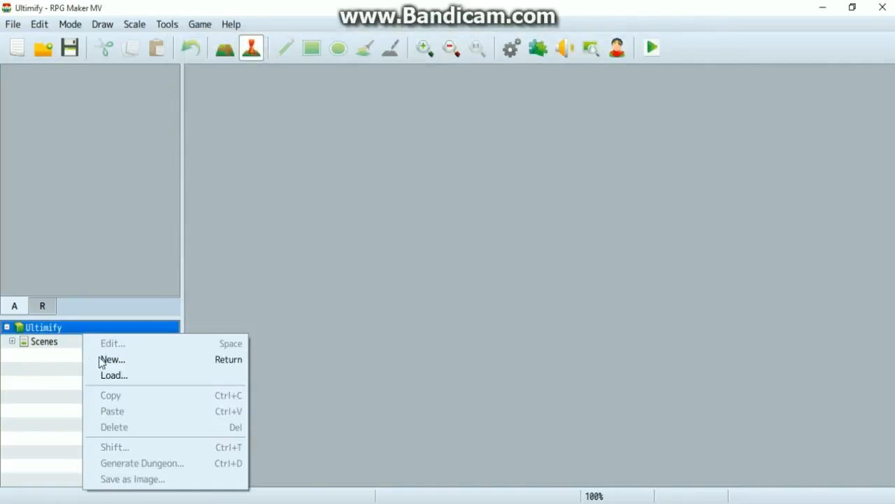
left_click(110, 362)
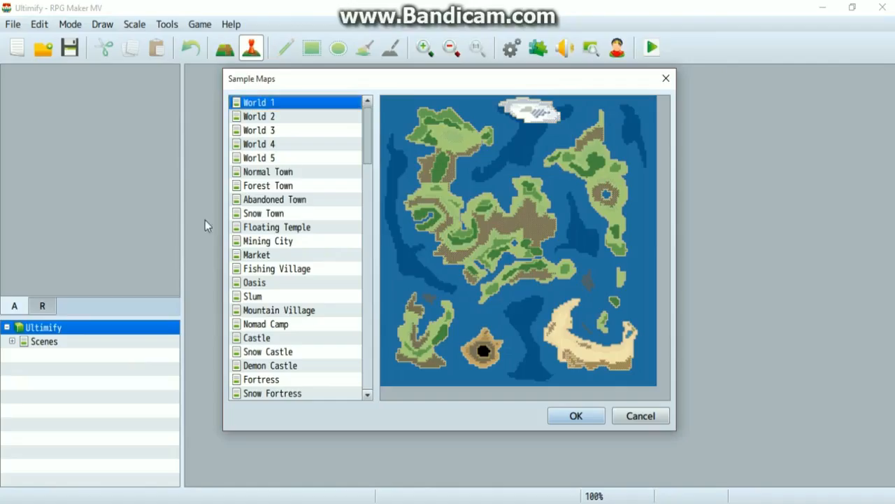
left_click(265, 119)
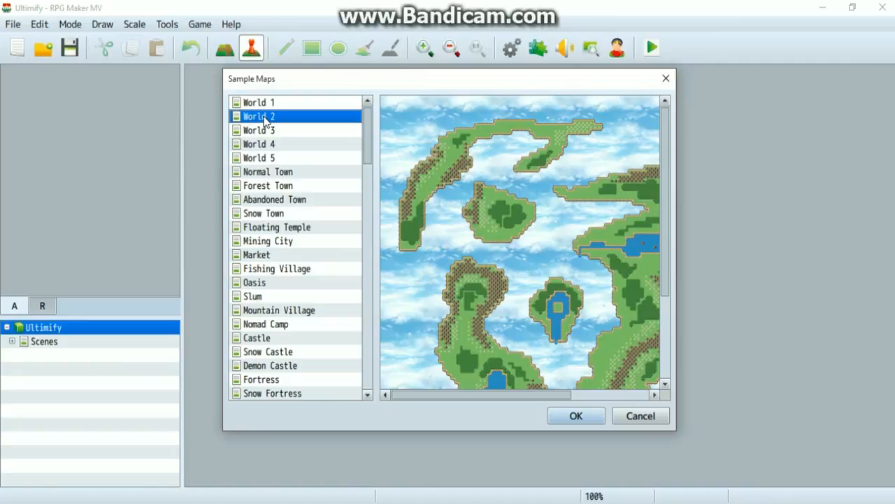
left_click(265, 138)
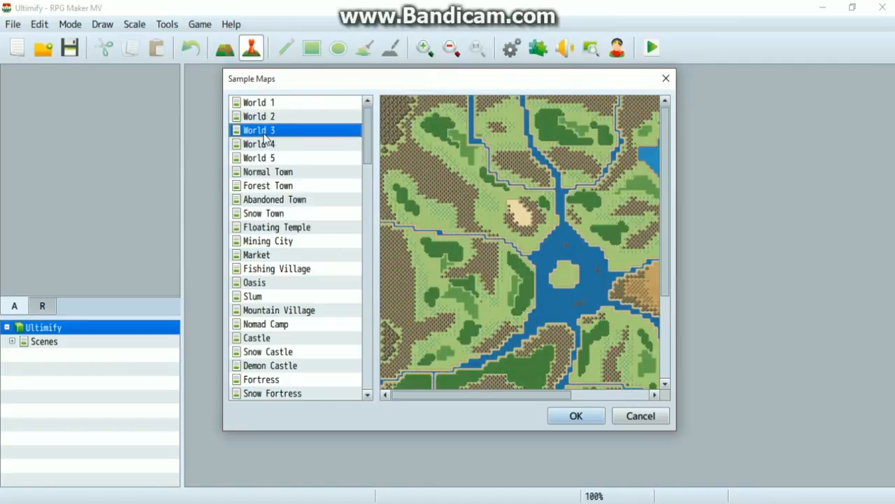
left_click(271, 145)
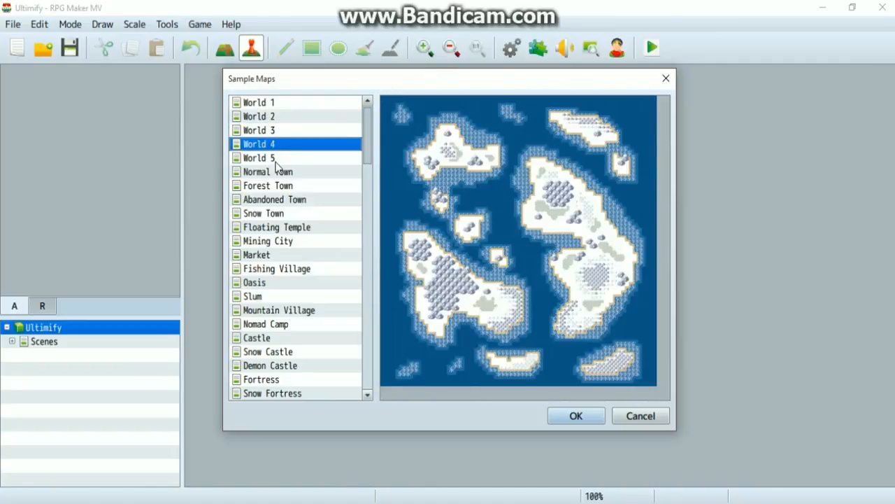
left_click(272, 160)
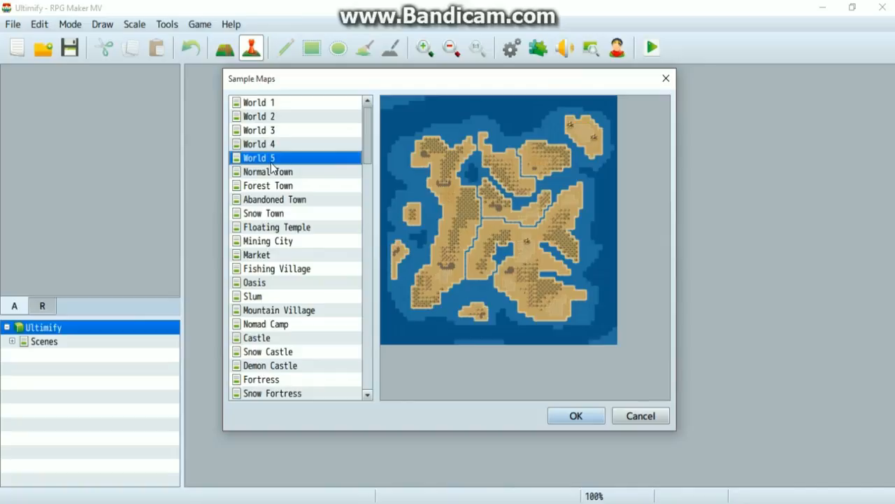
left_click(267, 105)
left_click(571, 417)
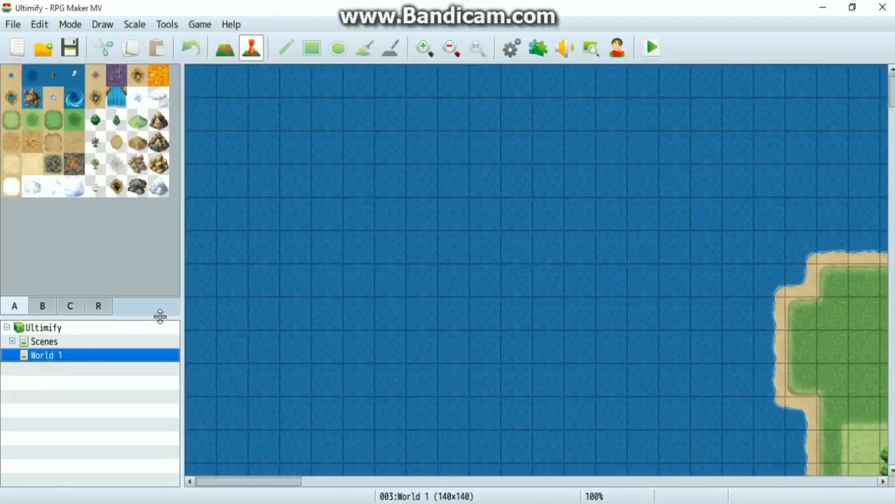
Reorder the map tree so Scenes sits below World 1, and rename World 1 to World Map.
left_click(35, 341)
left_click_drag(29, 330, 31, 329)
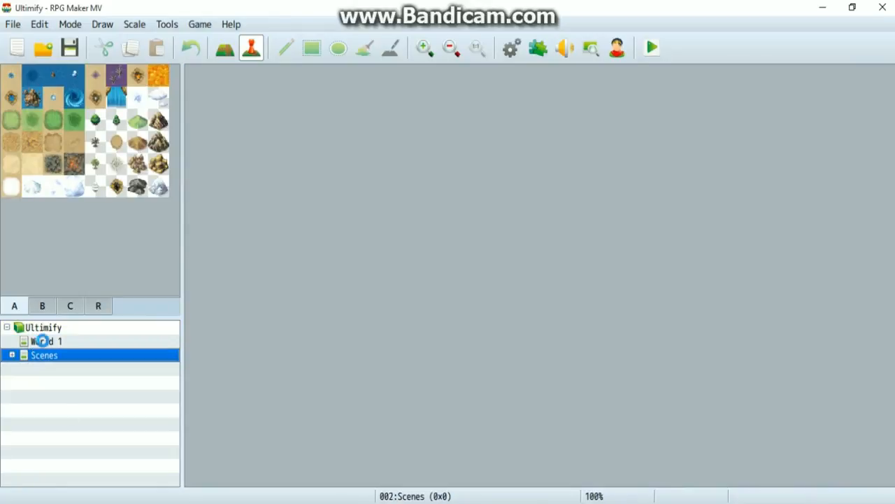
left_click(42, 341)
right_click(44, 342)
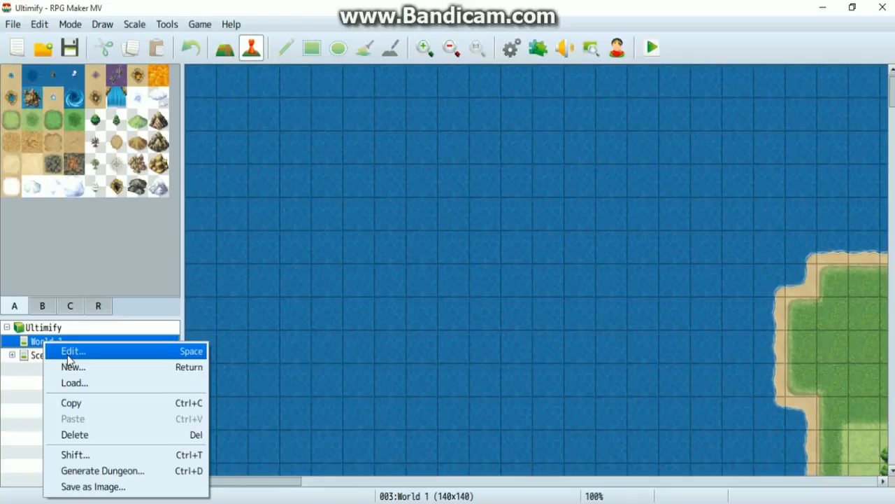
left_click(71, 351)
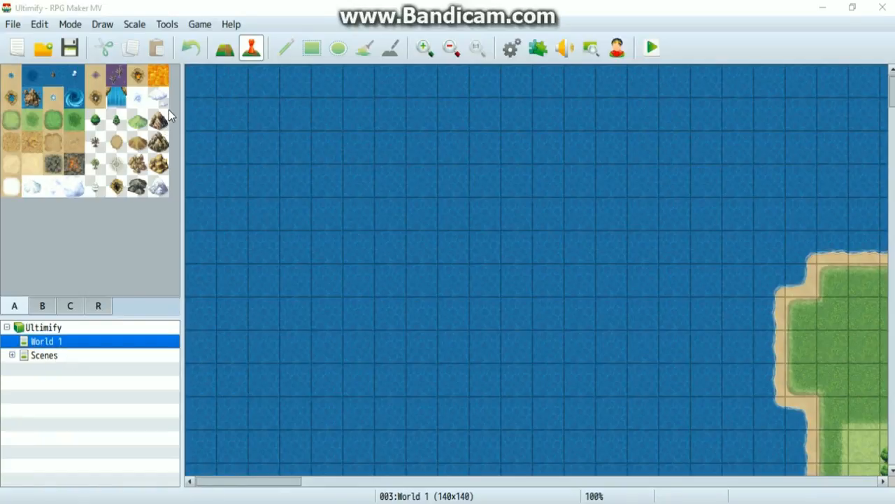
type("World Map")
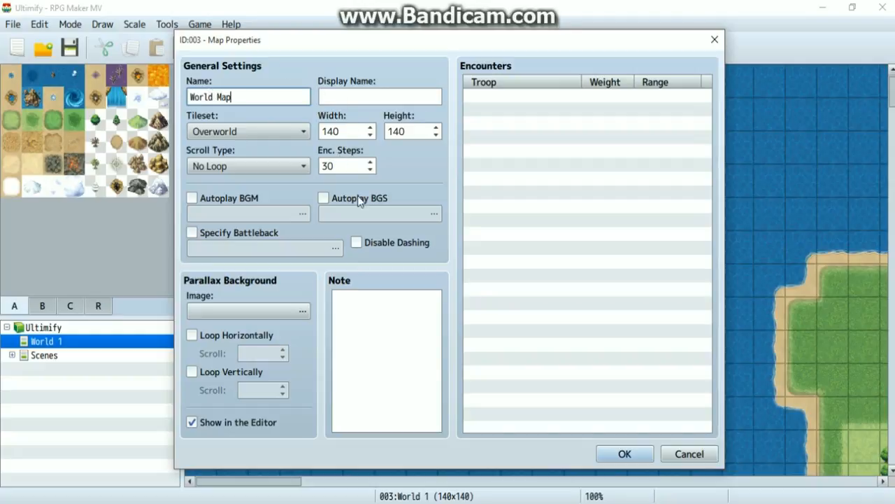
left_click(625, 455)
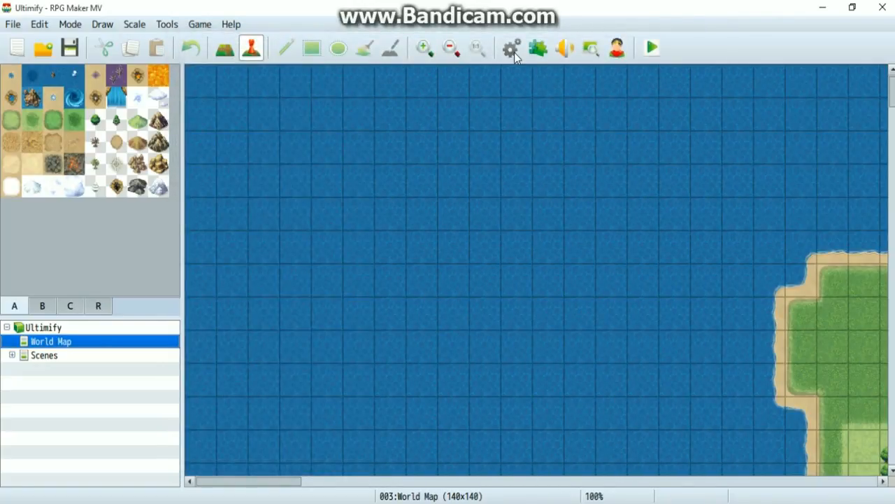
Examine the World Map's western landmasses from north to south at a reduced zoom of 33%.
left_click(451, 48)
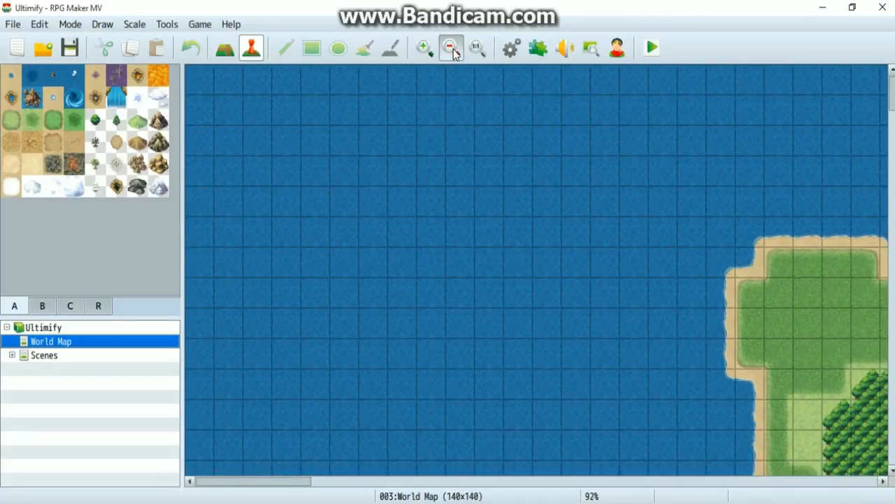
left_click(454, 48)
triple_click(454, 49)
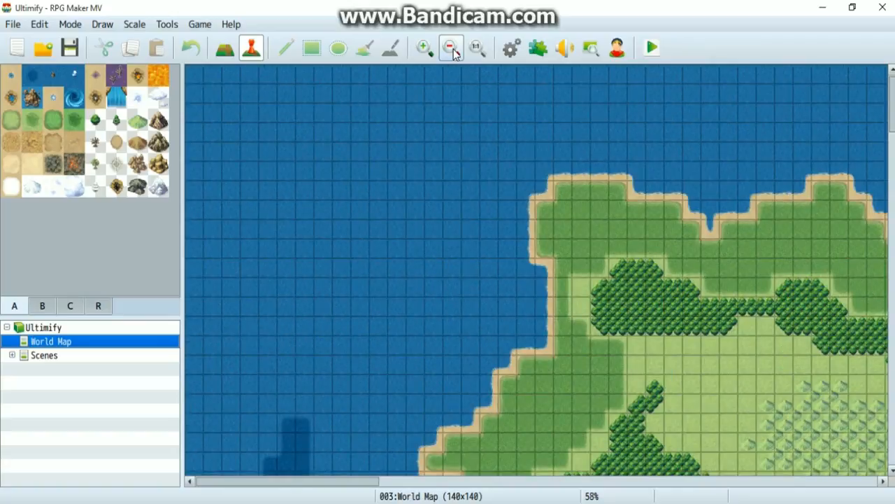
double_click(453, 49)
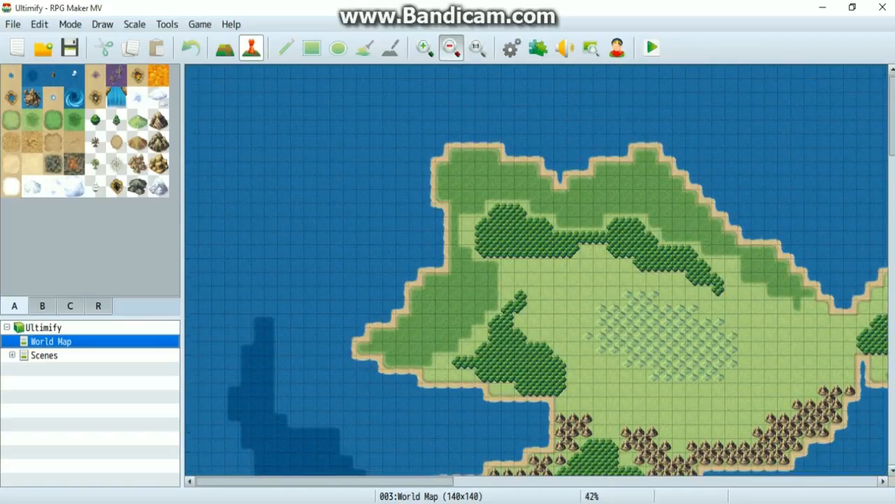
left_click(454, 49)
scroll(539, 270, "down", 4)
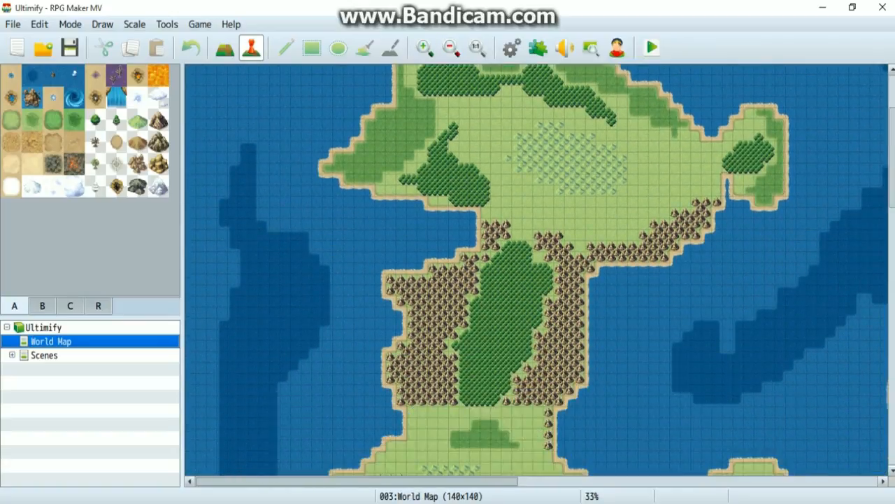
scroll(888, 371, "down", 6)
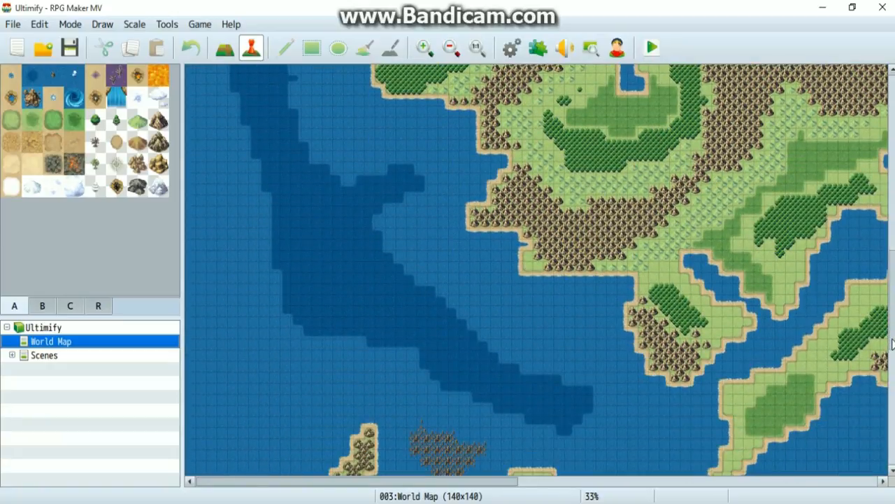
scroll(893, 343, "down", 7)
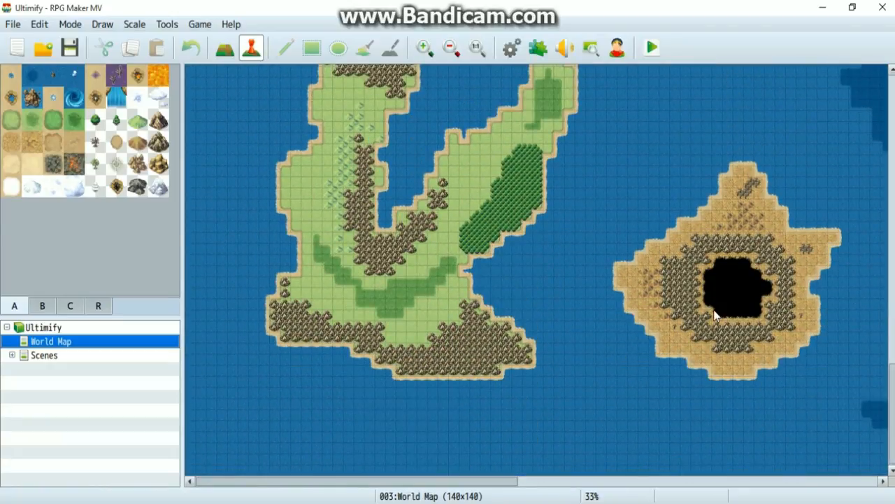
scroll(724, 283, "up", 1)
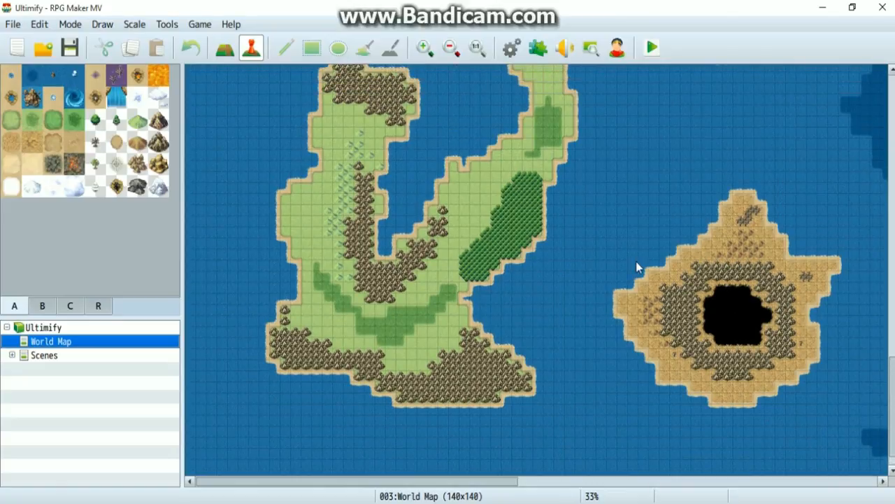
Flood-fill the black crater in the middle of the southern brown island with lava tiles in map-editing mode.
left_click(137, 75)
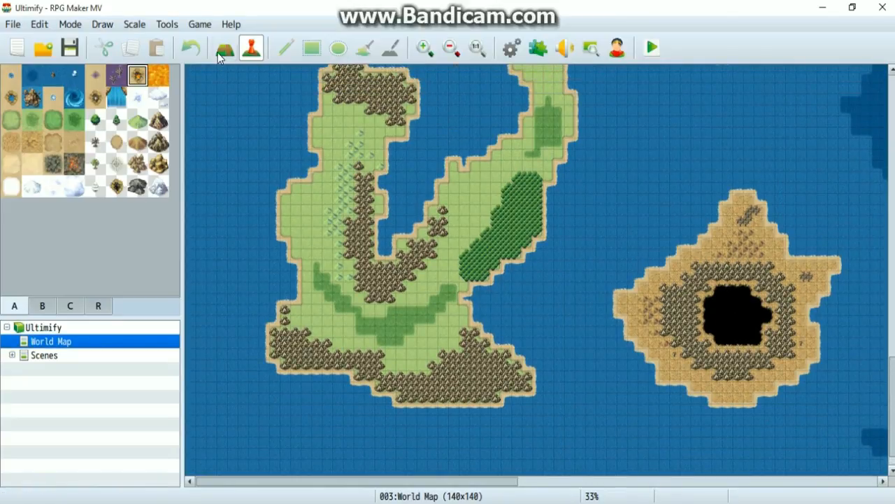
left_click(224, 48)
left_click(364, 48)
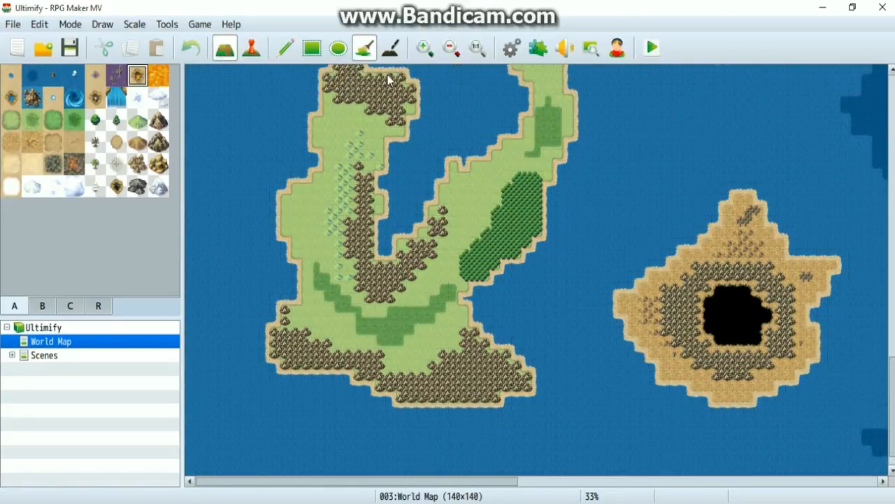
left_click(718, 325)
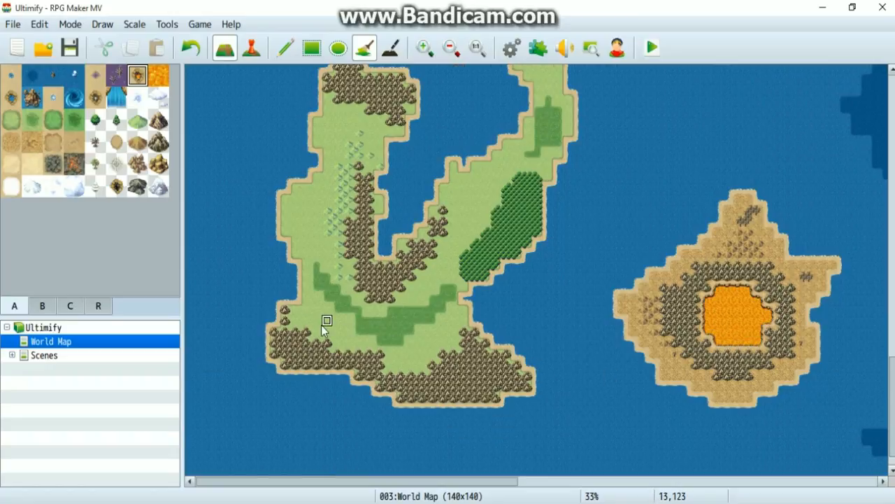
Examine the World Map's southern islands, from the desert continent in the east back to the green western island.
left_click(251, 48)
left_click_drag(393, 481, 783, 484)
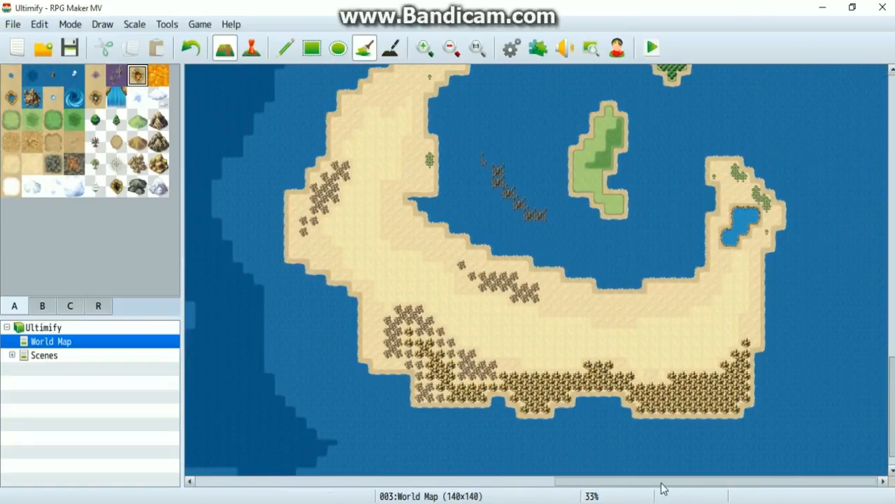
left_click_drag(662, 483, 330, 480)
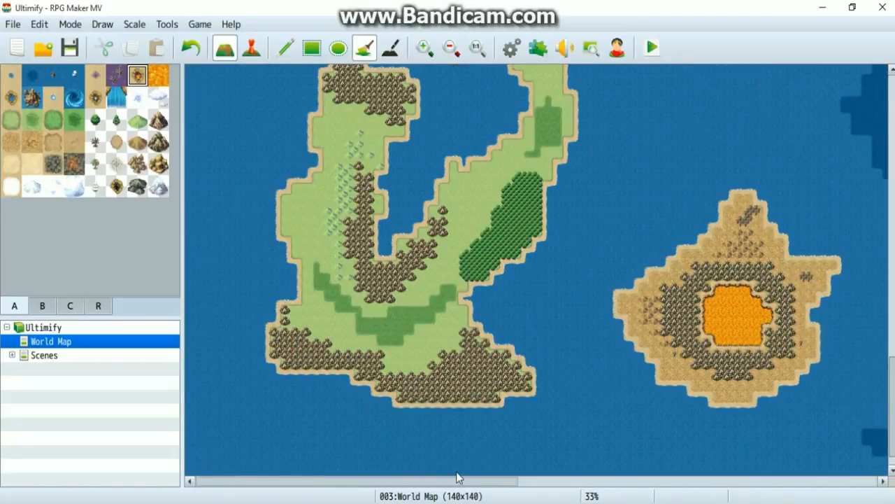
left_click_drag(455, 480, 606, 192)
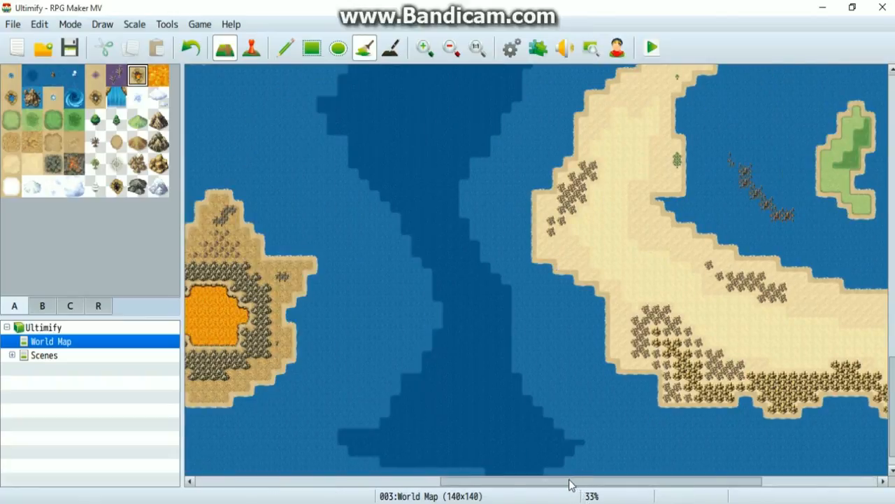
left_click_drag(569, 483, 553, 482)
left_click(338, 482)
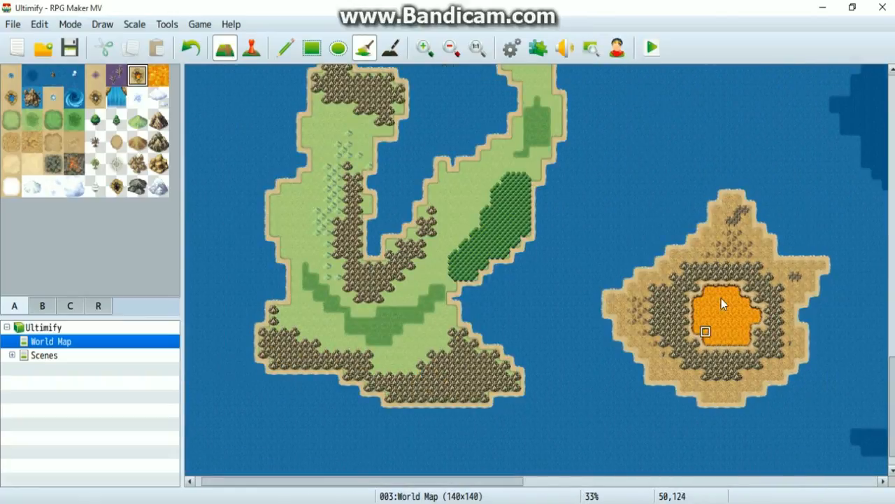
scroll(472, 380, "up", 5)
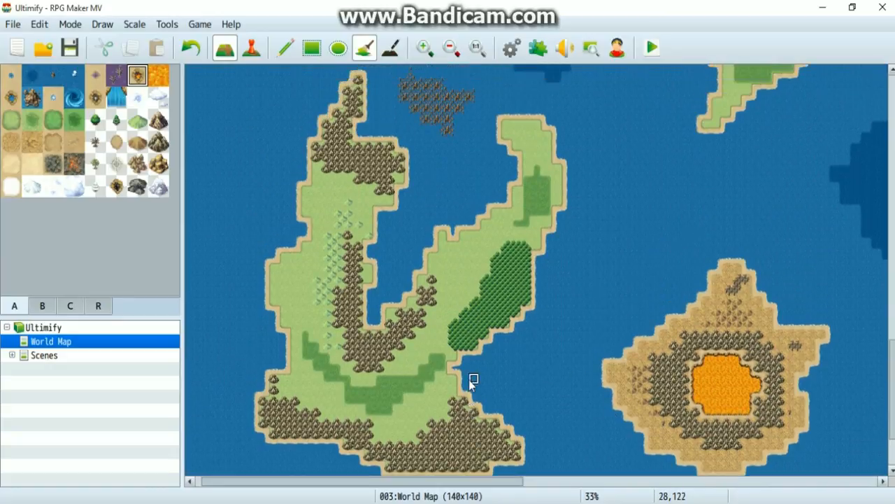
scroll(518, 419, "up", 5)
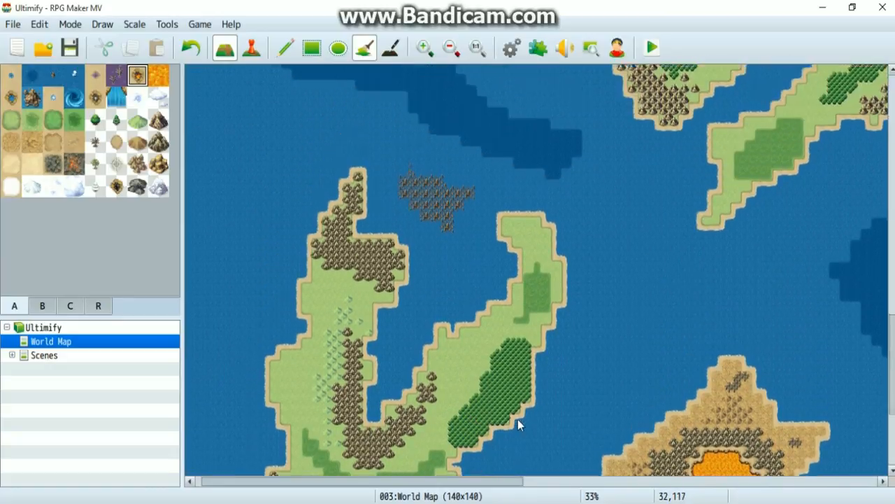
Examine the World Map's central continent, the eastern continent with its crater lake, and the snowy northern island.
scroll(770, 320, "up", 9)
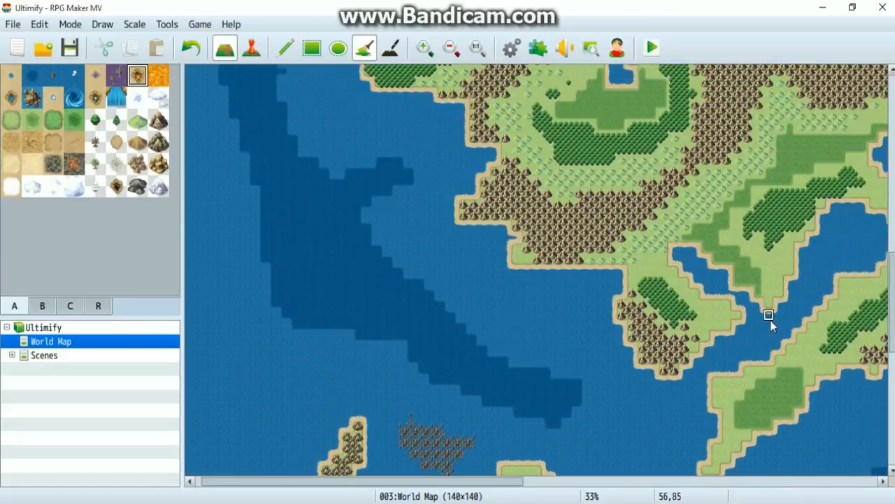
scroll(770, 316, "up", 6)
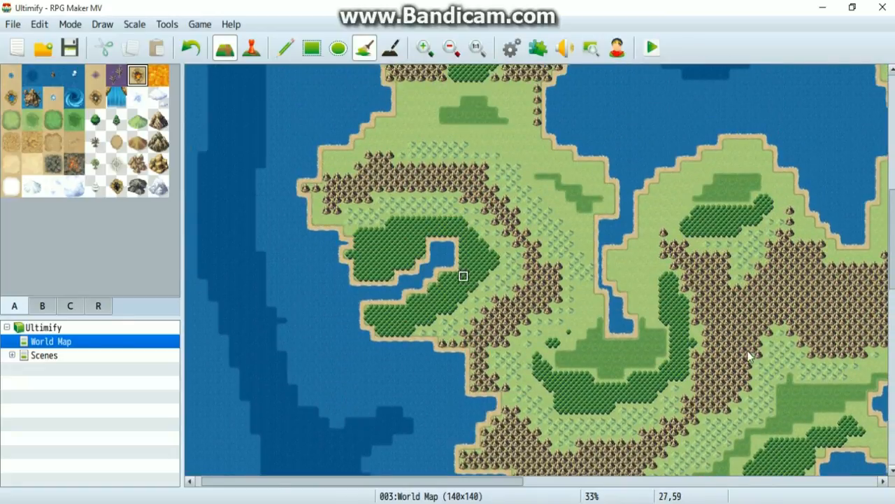
left_click_drag(506, 481, 584, 481)
scroll(508, 349, "up", 20)
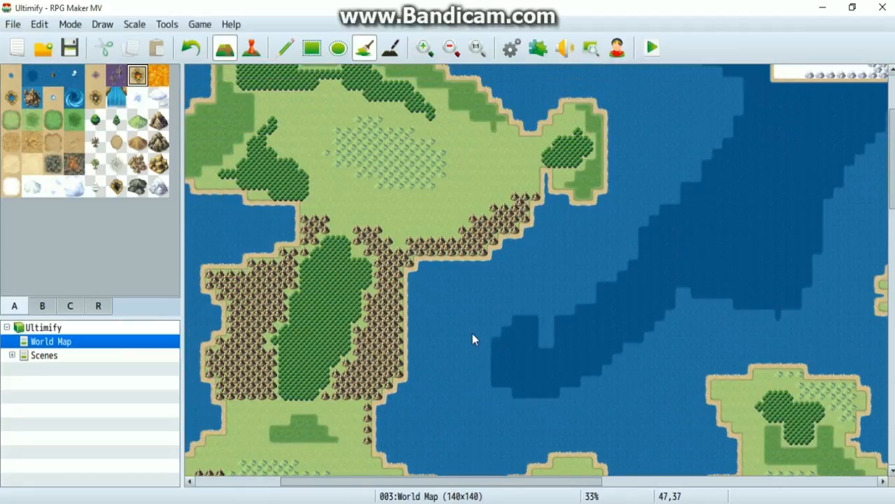
scroll(498, 439, "down", 6)
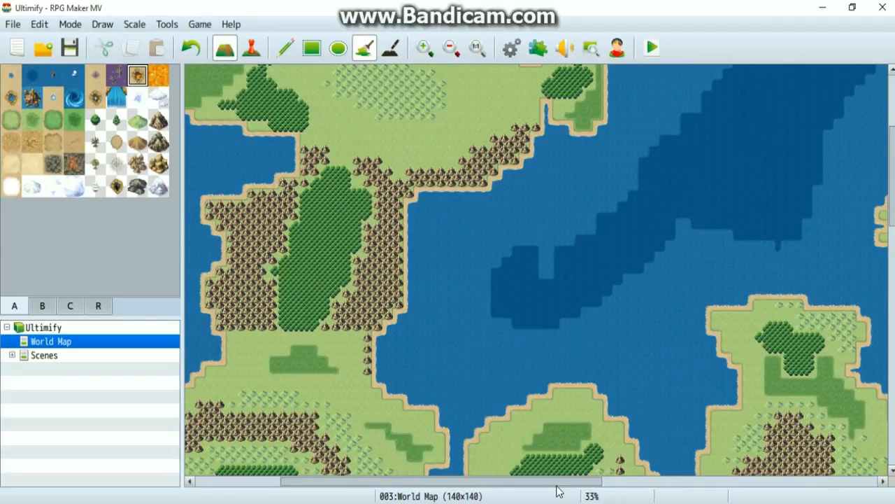
left_click_drag(557, 484, 858, 494)
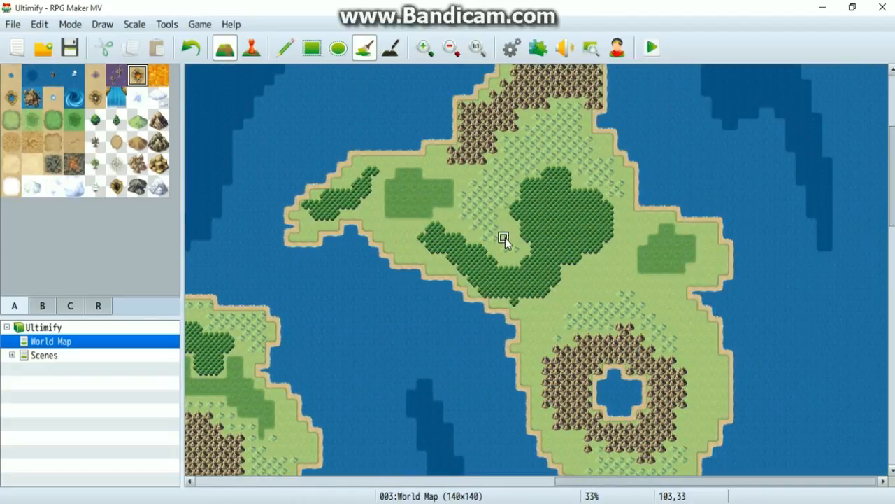
scroll(505, 238, "down", 3)
scroll(505, 237, "down", 3)
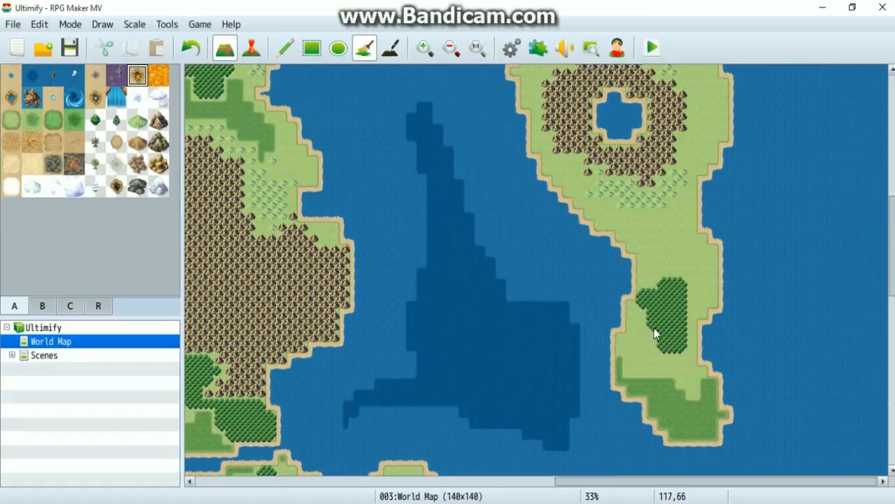
scroll(653, 329, "up", 6)
scroll(654, 334, "up", 6)
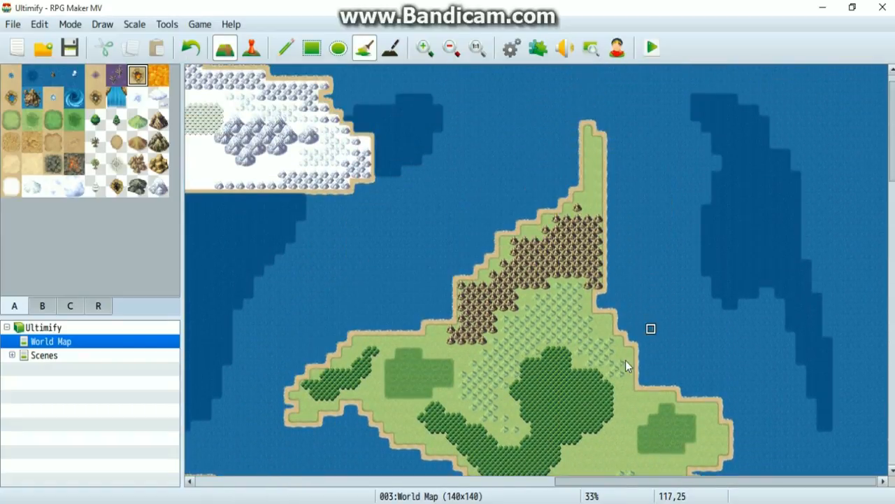
left_click_drag(615, 483, 385, 496)
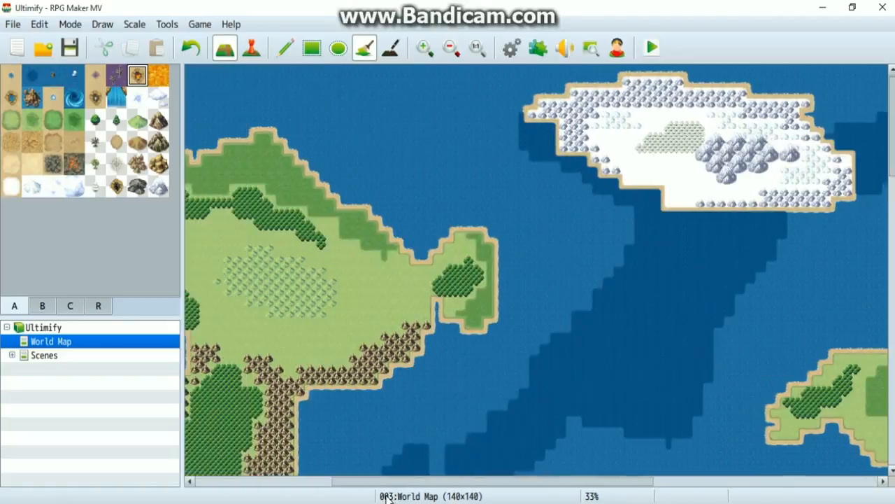
left_click_drag(473, 496, 558, 495)
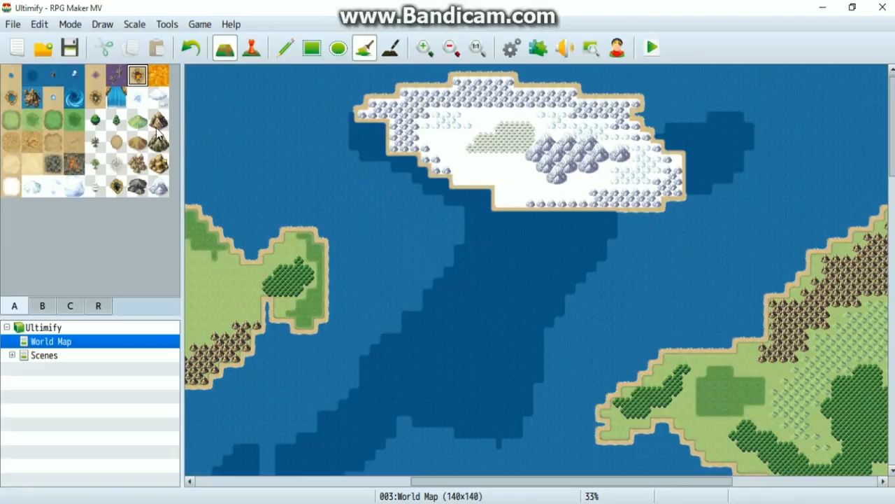
Try replacing the deep-sea area southwest of the snowy island with Sea tiles, by flood fill and freehand, undoing each attempt.
left_click(10, 78)
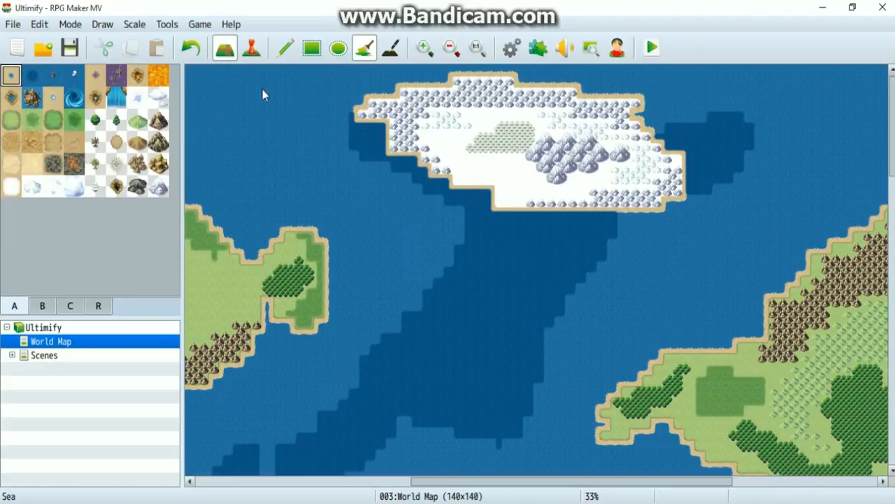
left_click(354, 129)
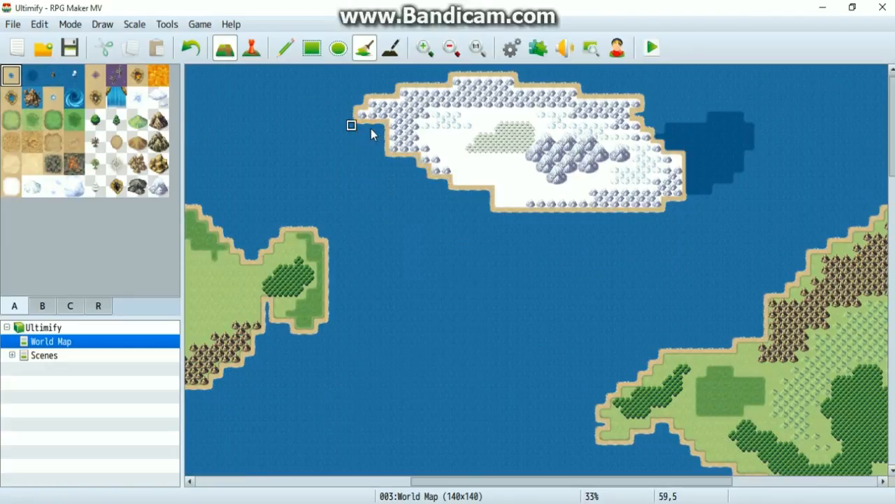
left_click(285, 48)
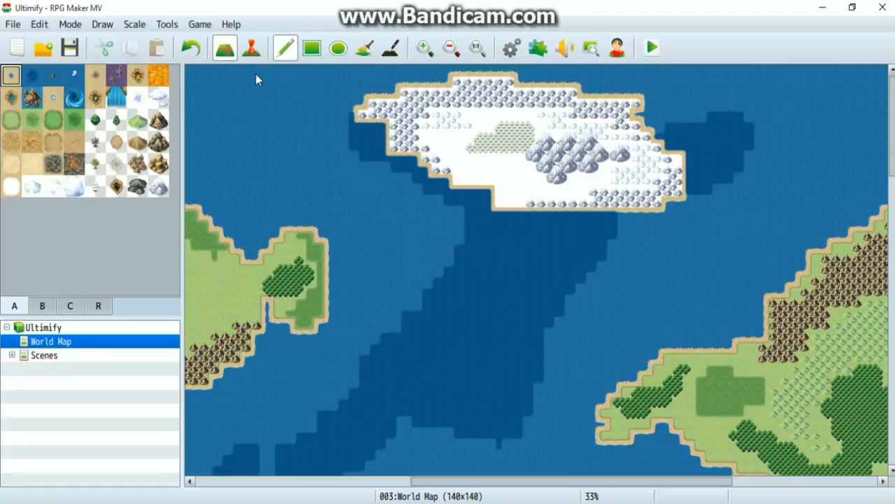
left_click(191, 47)
mouse_move(362, 123)
left_mouse_down()
mouse_move(382, 129)
mouse_move(353, 167)
left_mouse_up()
left_click(191, 48)
Try painting ice-floe water tiles beside the snowy island's western tip, and undo the stroke.
left_click(74, 75)
mouse_move(366, 152)
left_mouse_down()
mouse_move(366, 124)
mouse_move(382, 153)
left_mouse_up()
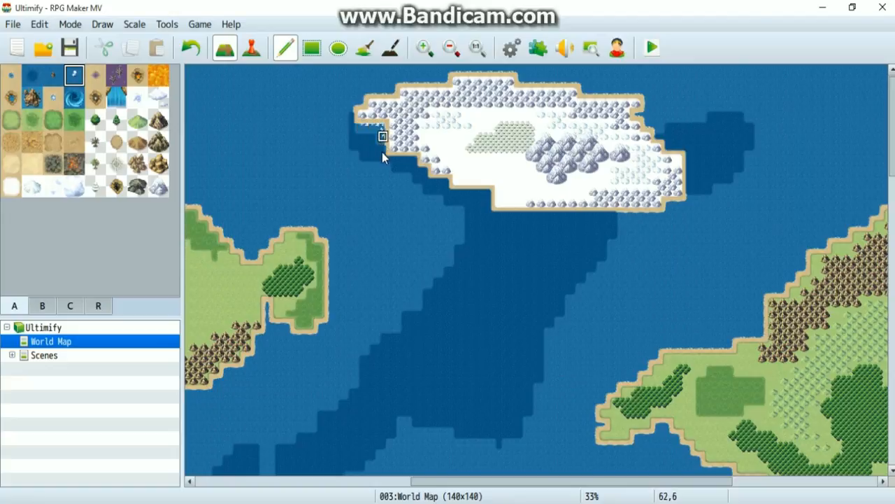
left_click(192, 49)
left_click_drag(481, 482, 321, 481)
scroll(390, 366, "down", 10)
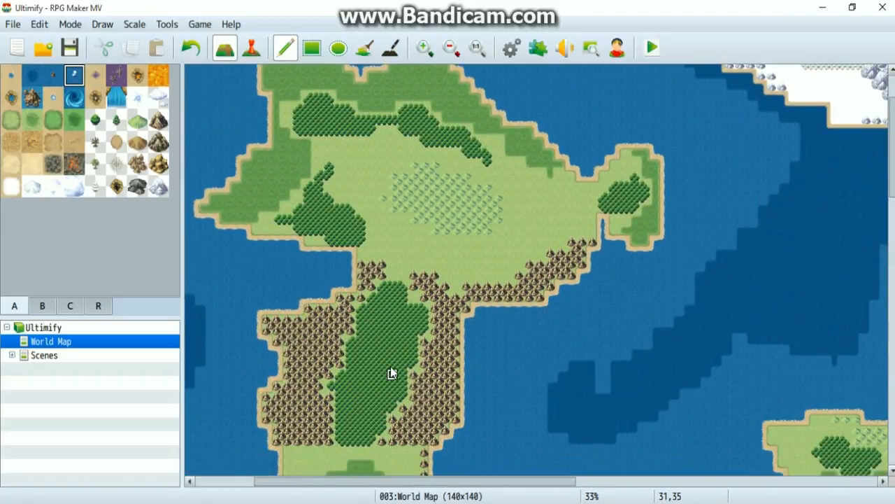
scroll(390, 366, "down", 5)
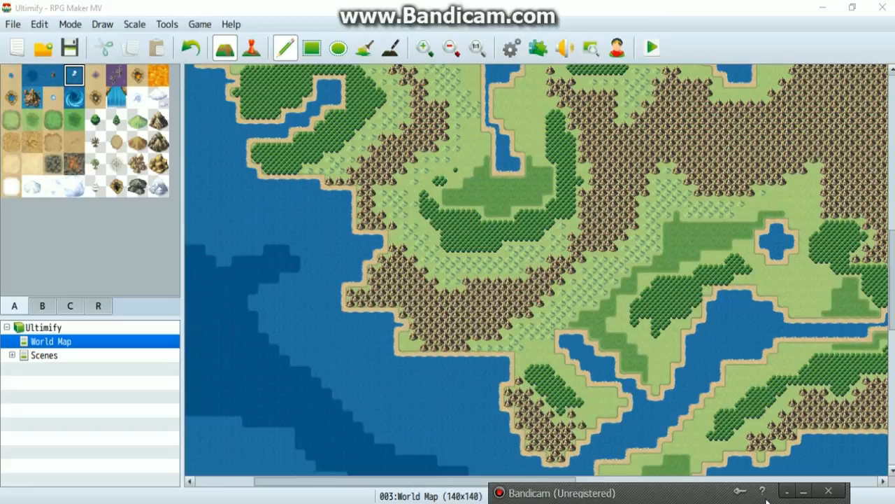
left_click(804, 491)
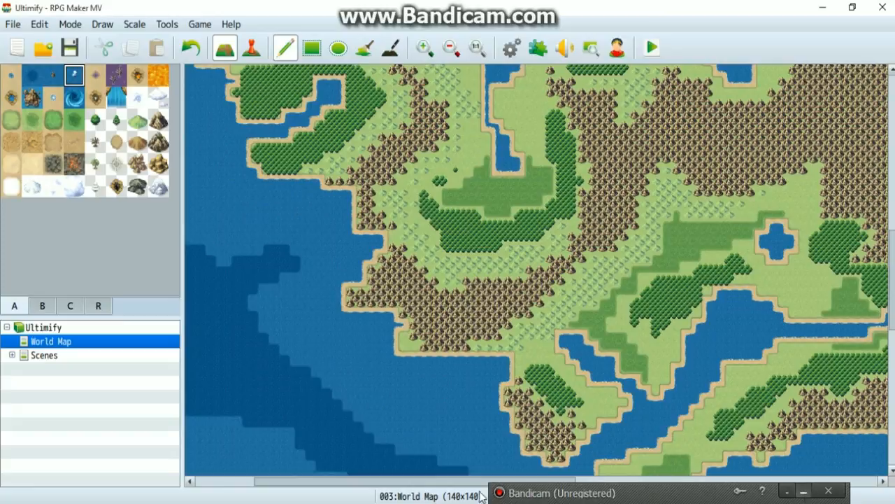
Review the World Map's map properties without changing any settings.
right_click(63, 341)
left_click(102, 361)
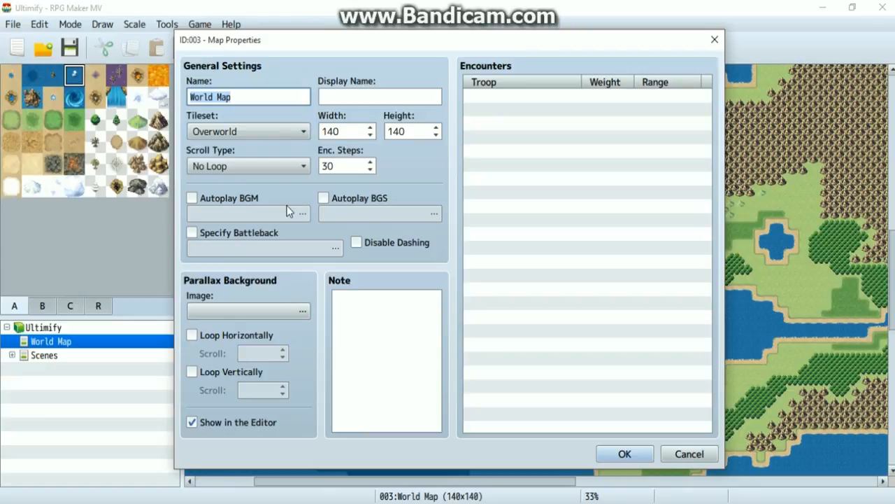
left_click(620, 452)
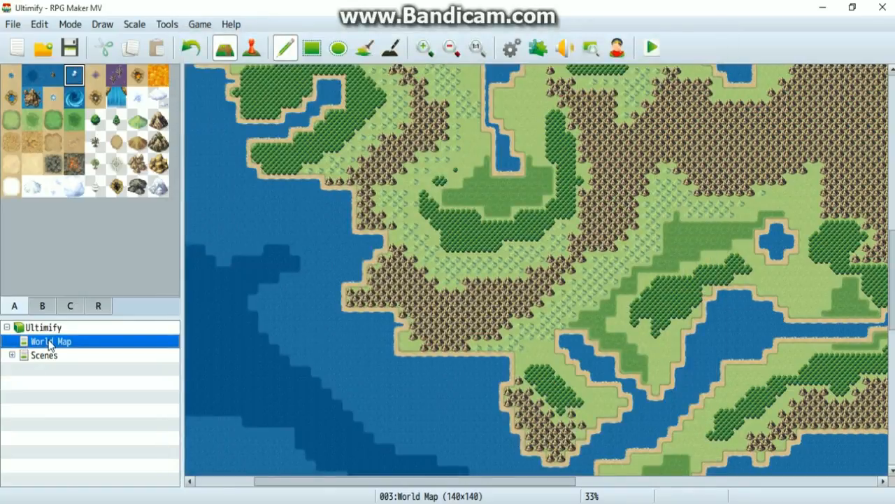
right_click(49, 345)
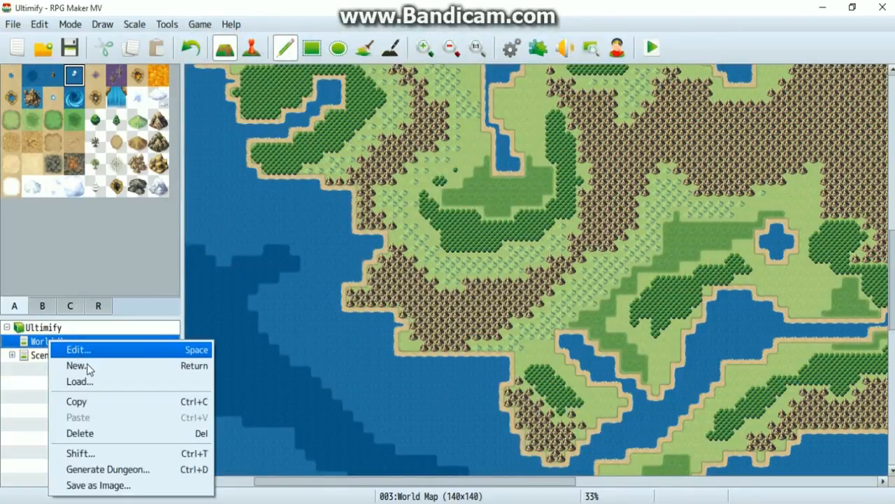
left_click(89, 369)
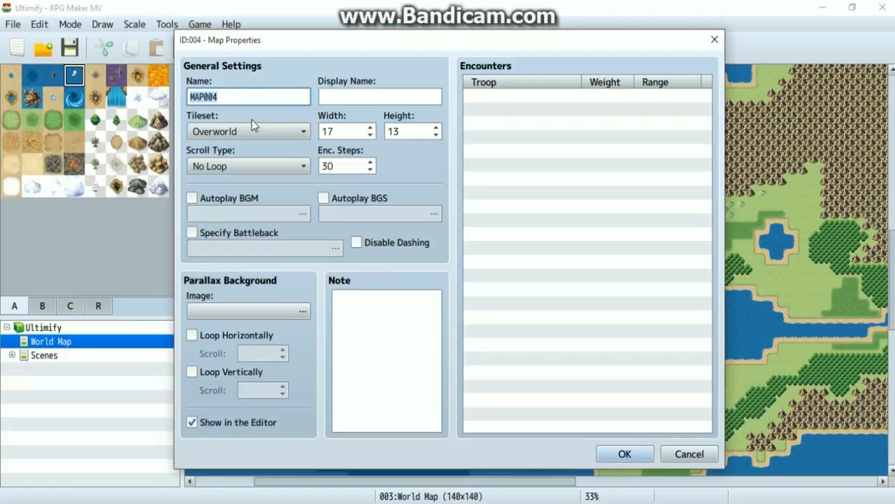
type("Penwavill")
key("BackSpace")
key("BackSpace")
key("BackSpace")
key("BackSpace")
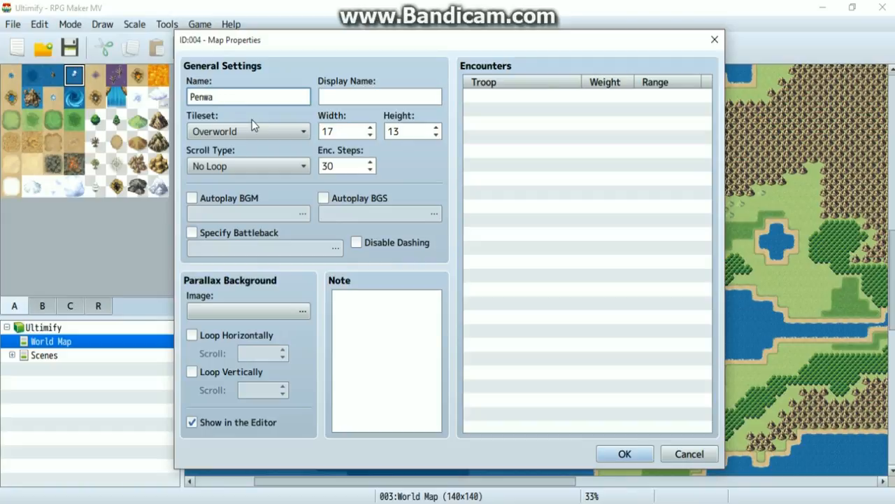
key("ctrl+a")
key("ctrl+c")
key("Tab")
key("ctrl+v")
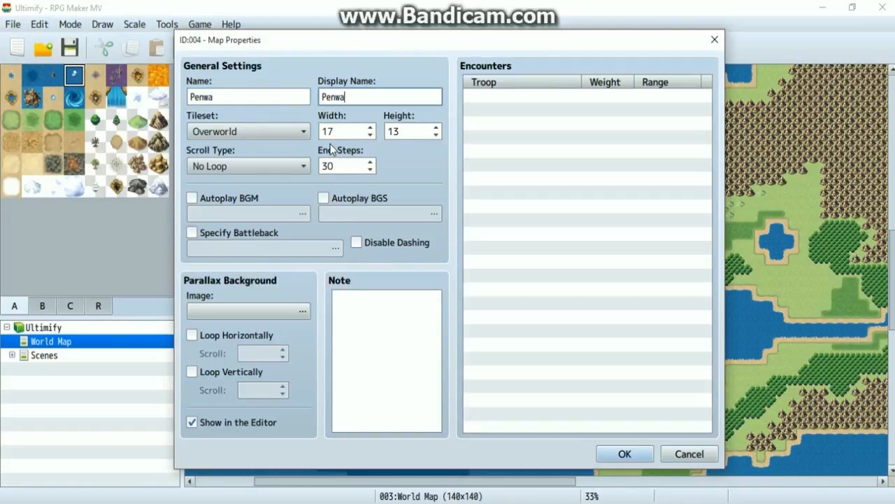
left_click(686, 453)
Load the Normal Town sample map as a child map of World Map.
right_click(76, 344)
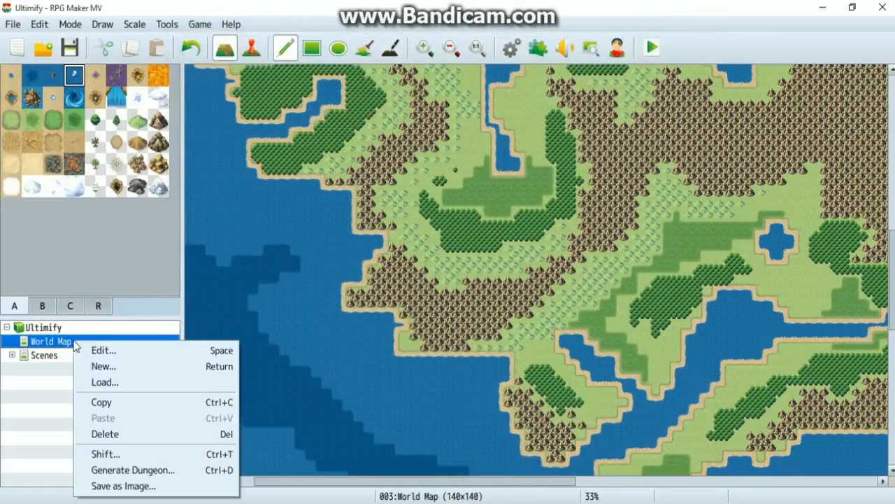
left_click(124, 378)
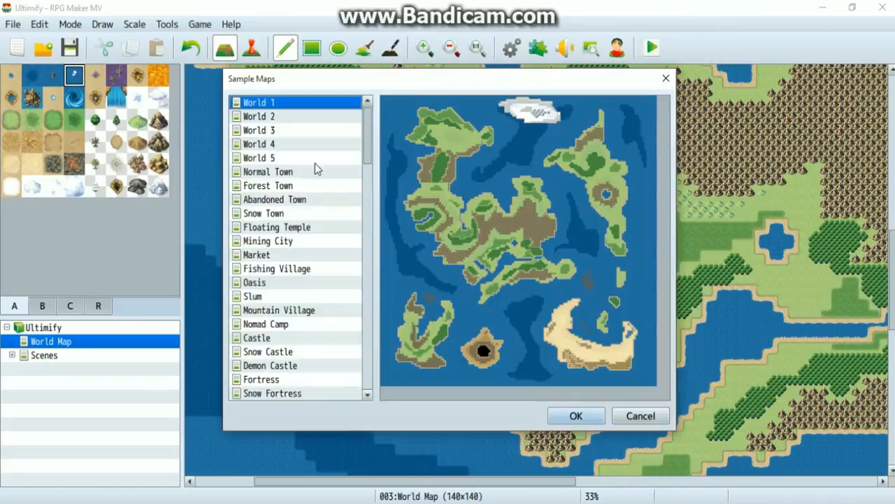
left_click(266, 172)
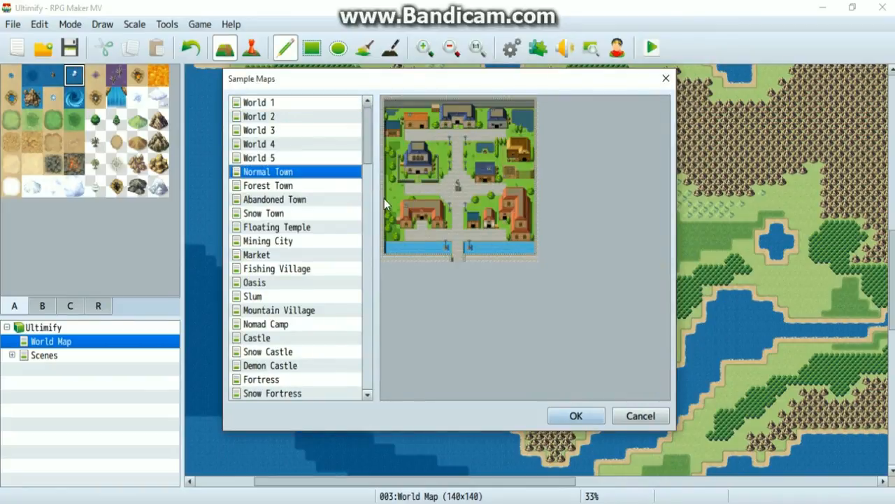
left_click(575, 416)
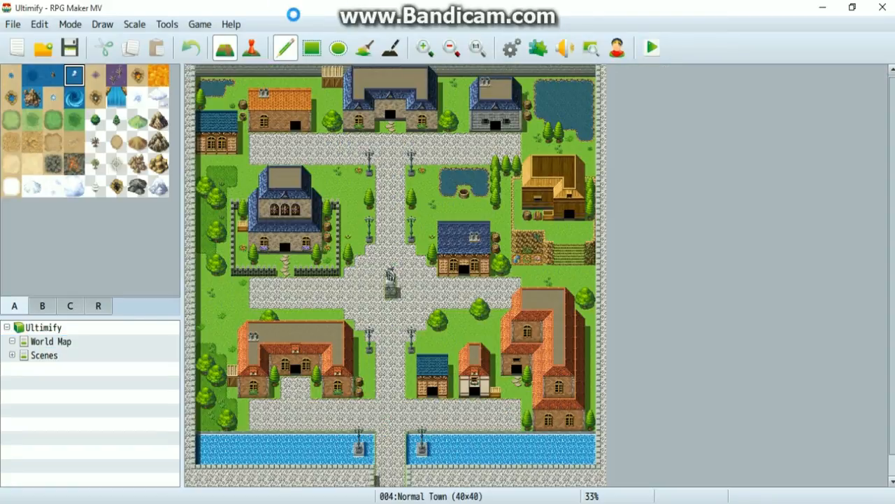
Flood-fill the stone wall along the town's northern edge and the surrounding outer wall with grass tiles at 100% zoom.
left_click(477, 50)
scroll(628, 279, "up", 6)
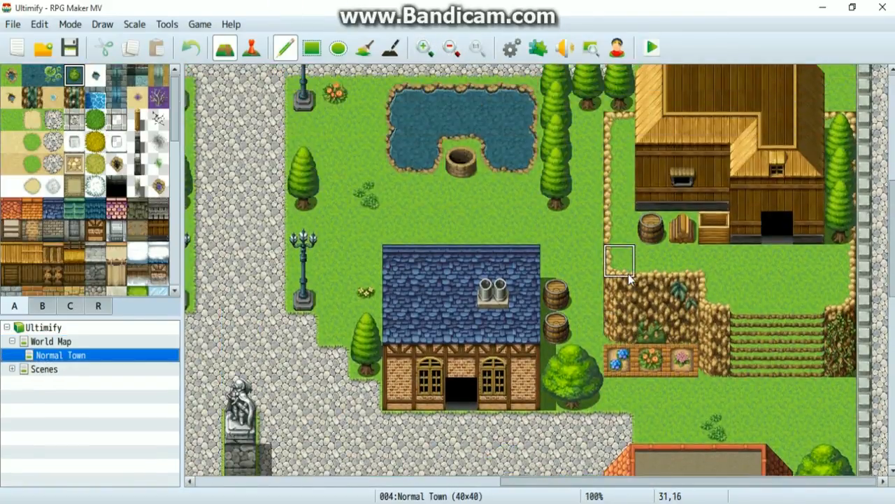
scroll(628, 278, "up", 7)
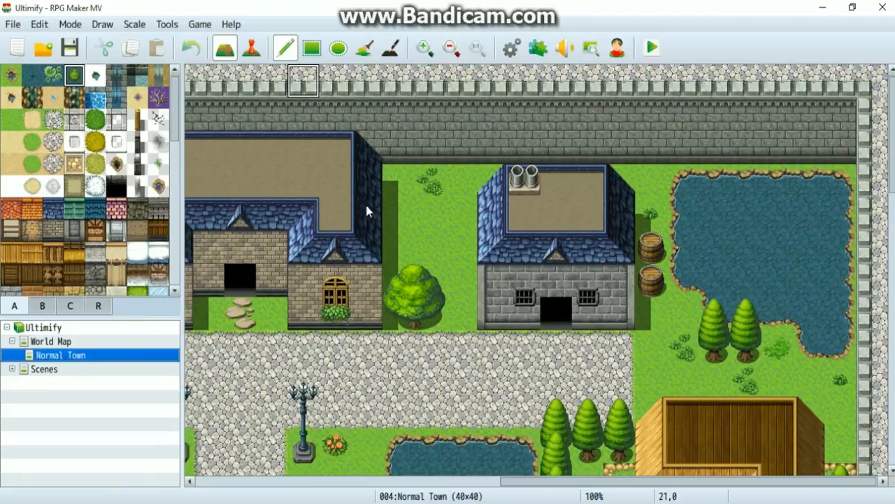
left_click(364, 47)
left_click(480, 114)
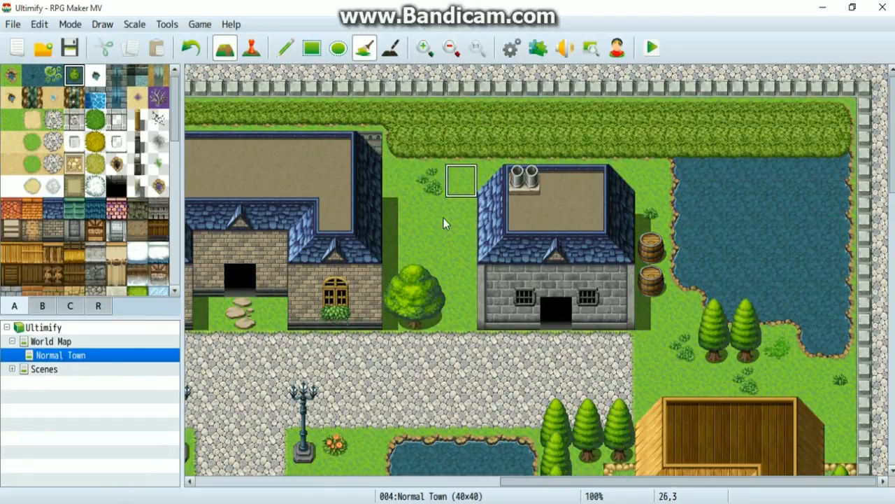
left_click(467, 142)
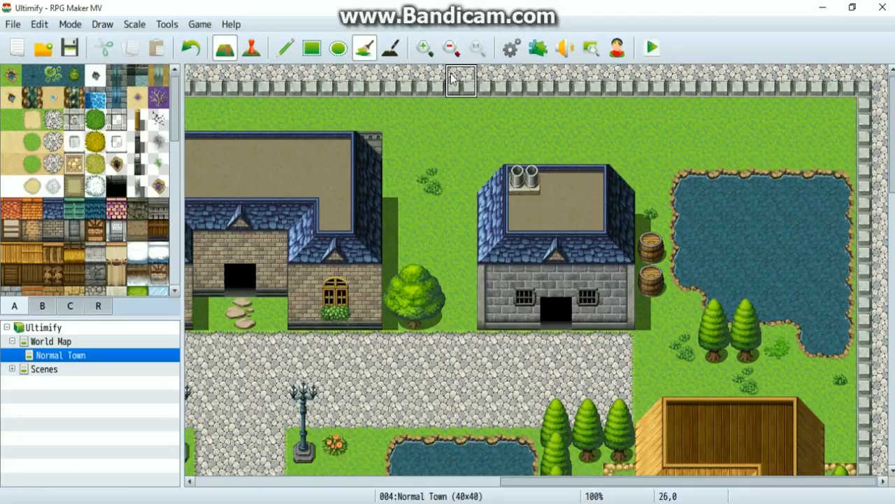
left_click(447, 79)
Examine the town map from its eastern houses down to the southern canal and back up the western side.
scroll(708, 412, "down", 10)
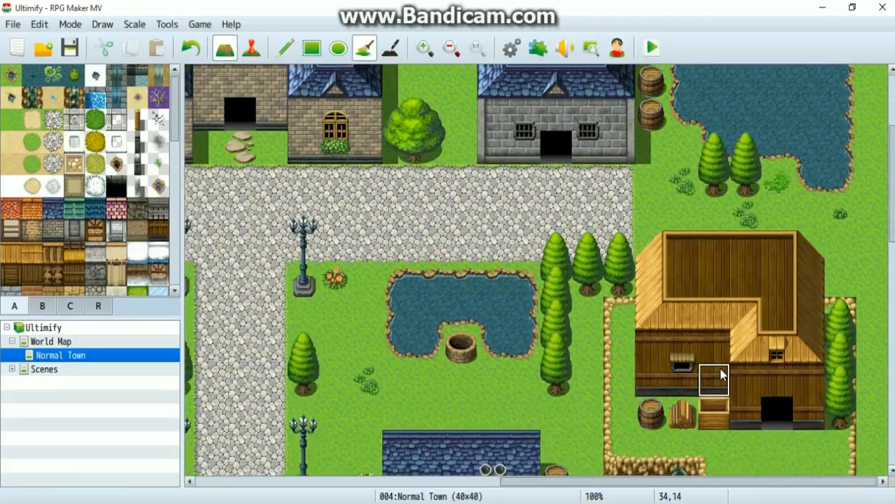
scroll(724, 366, "down", 16)
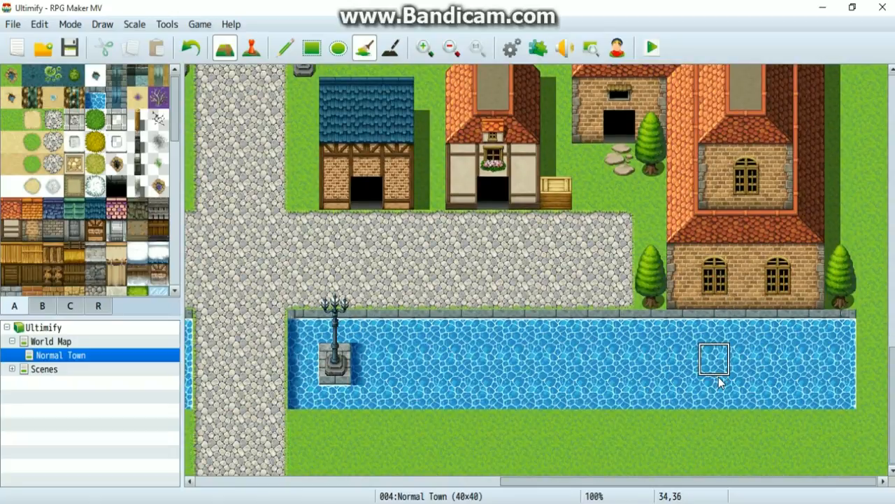
left_click_drag(542, 482, 232, 482)
scroll(231, 418, "up", 11)
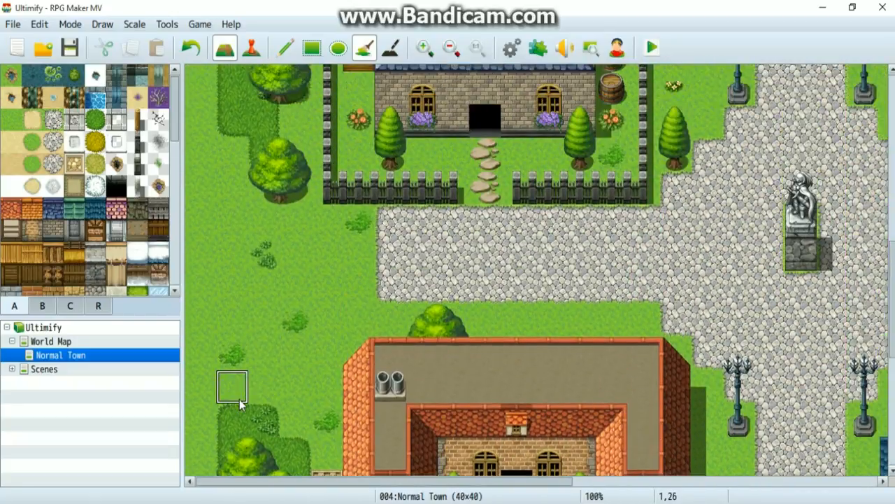
scroll(240, 399, "up", 13)
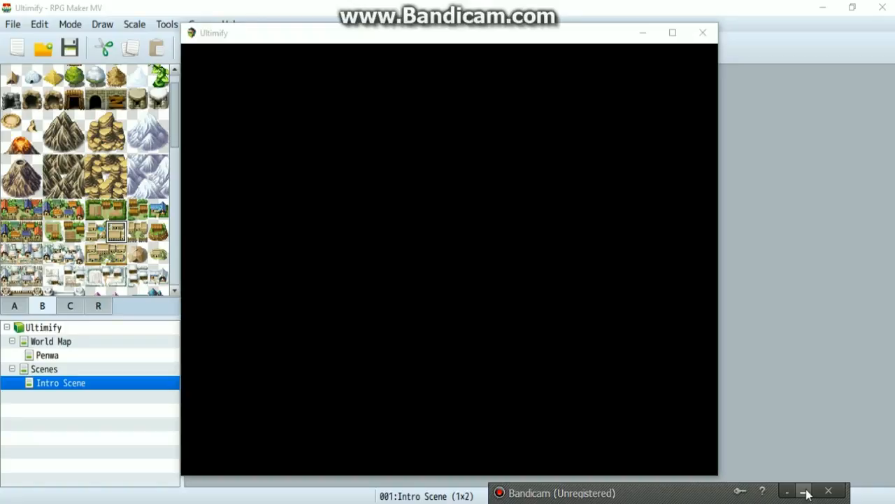
left_click(805, 493)
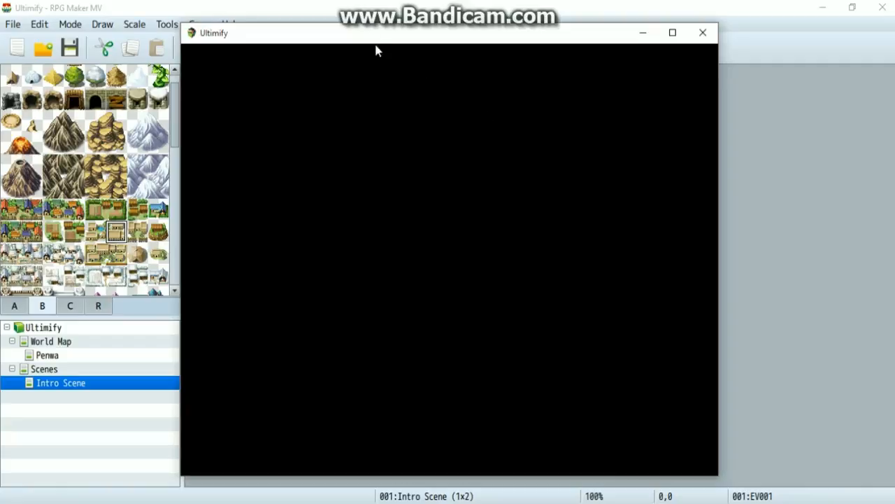
Leave the playtest and examine the profession question, its loop and class choices on page 4 of the Intro Scene's first event.
left_click(642, 35)
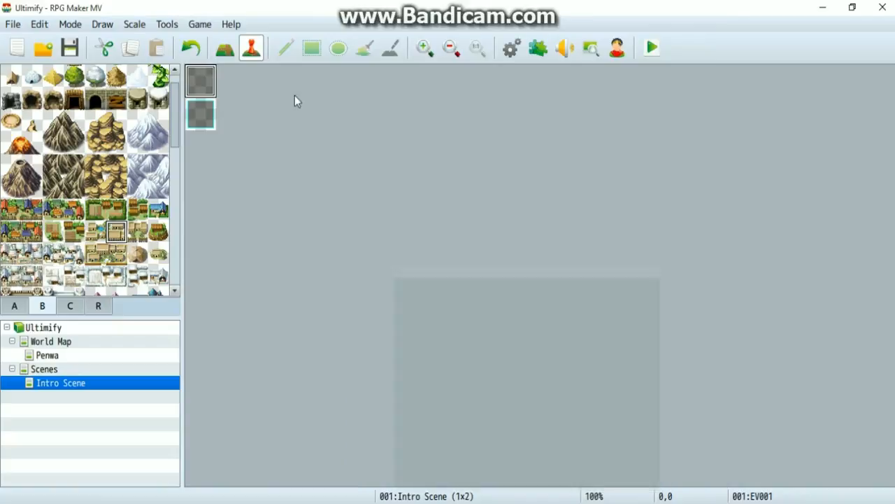
double_click(199, 81)
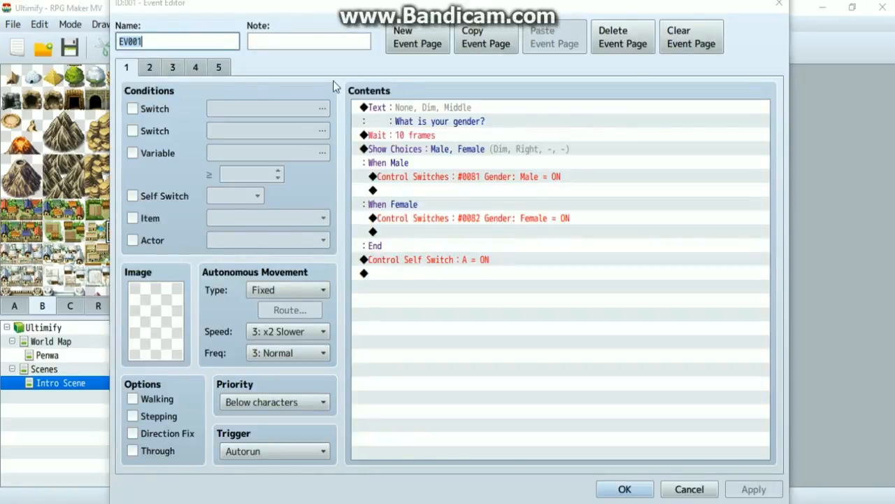
left_click(196, 68)
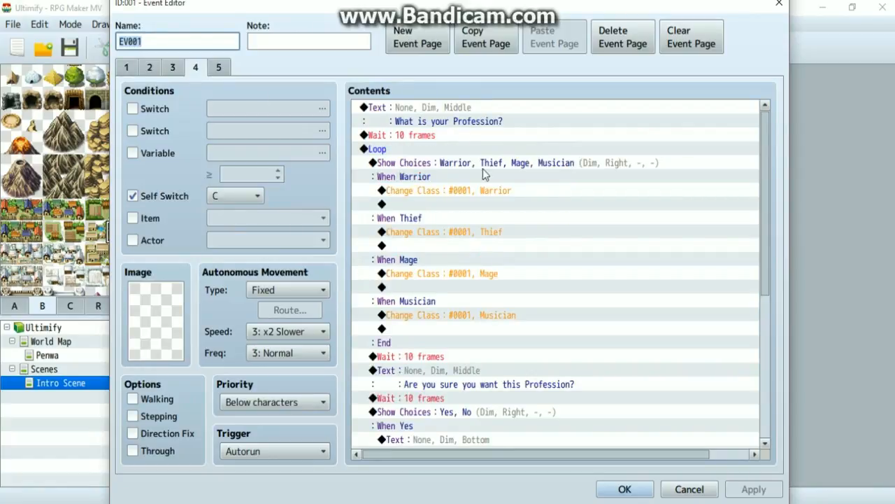
left_click(454, 163)
left_click(426, 112)
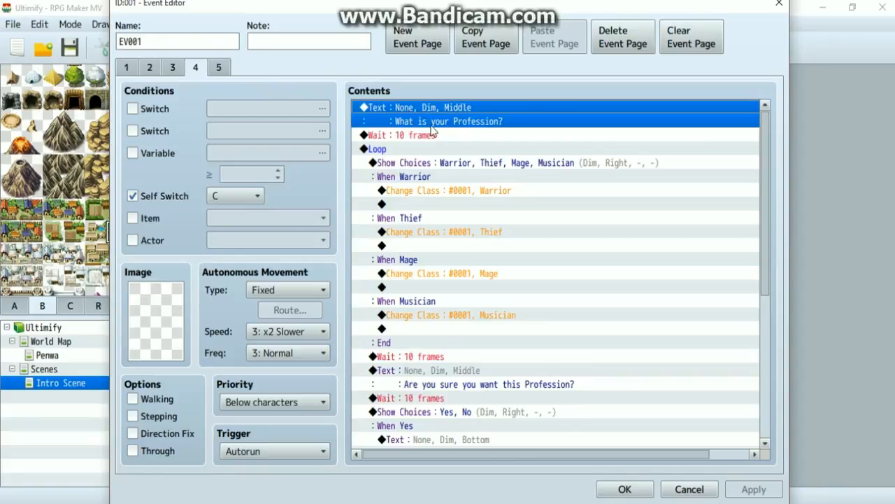
left_click(423, 136)
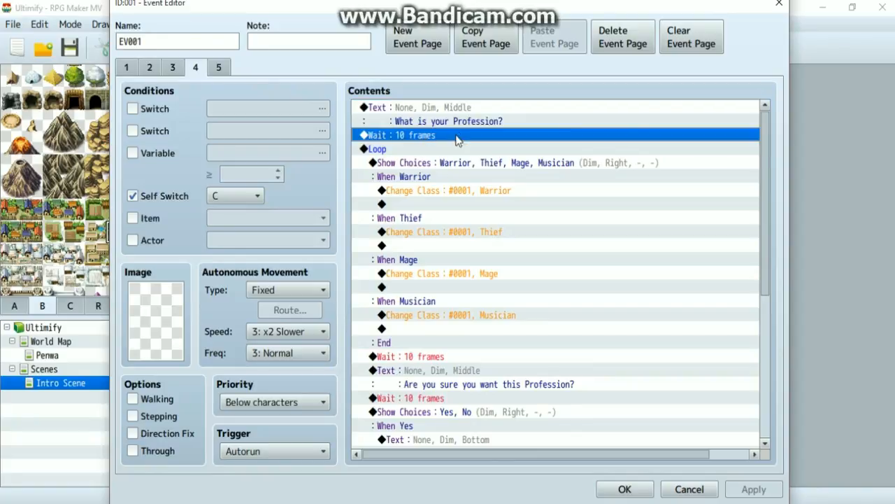
left_click(391, 148)
scroll(431, 186, "down", 3)
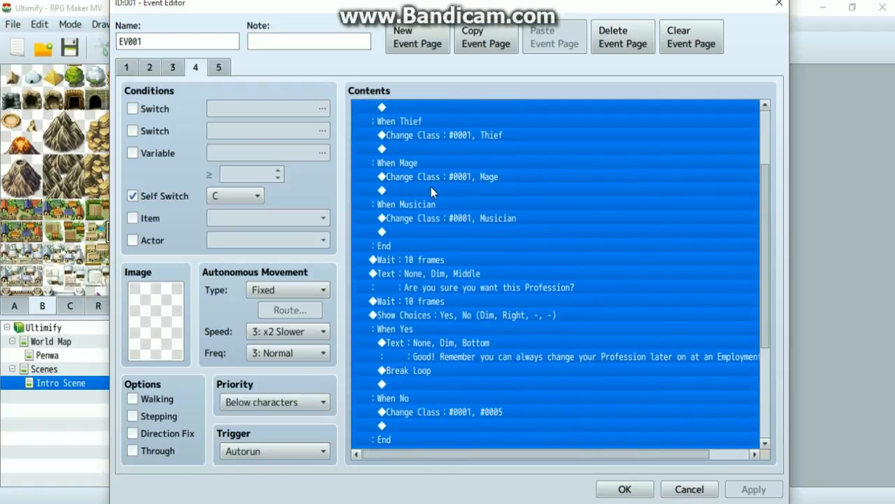
scroll(431, 187, "up", 3)
left_click(437, 176)
scroll(436, 222, "down", 3)
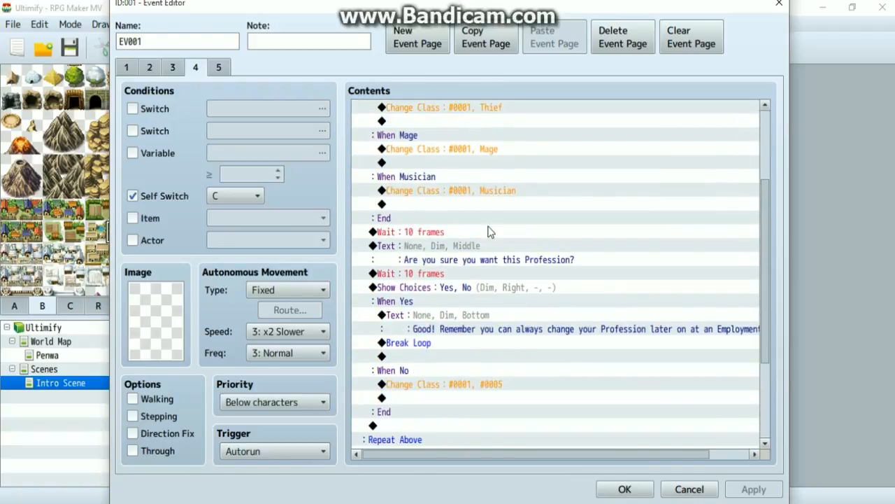
scroll(490, 233, "down", 1)
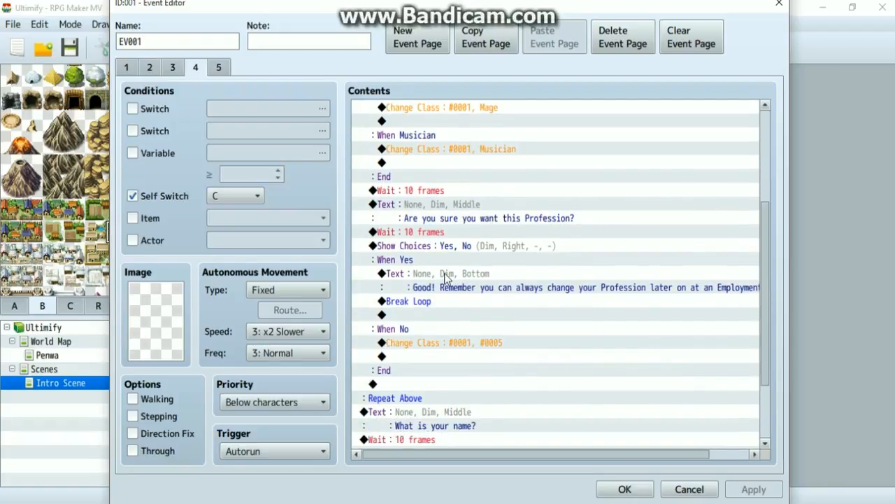
scroll(432, 210, "up", 2)
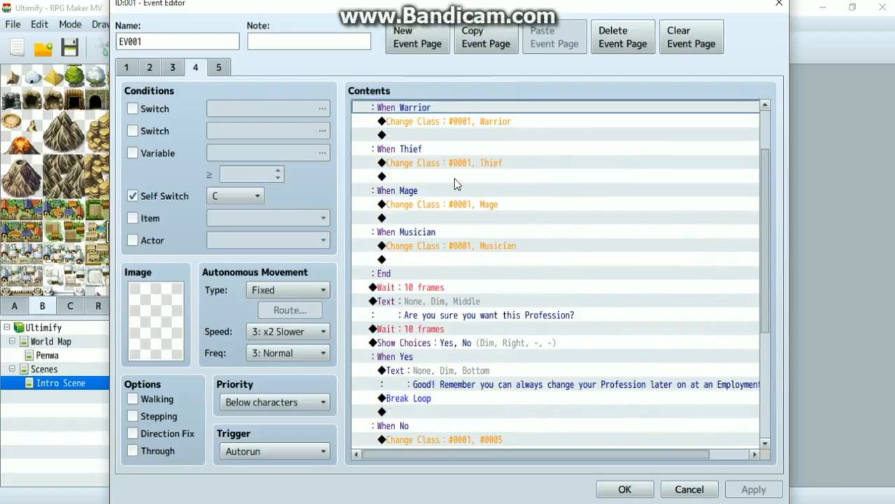
Review the four Change Class branches, the profession confirmation, Break Loop and the No branch, and close the event editor.
left_click(437, 121)
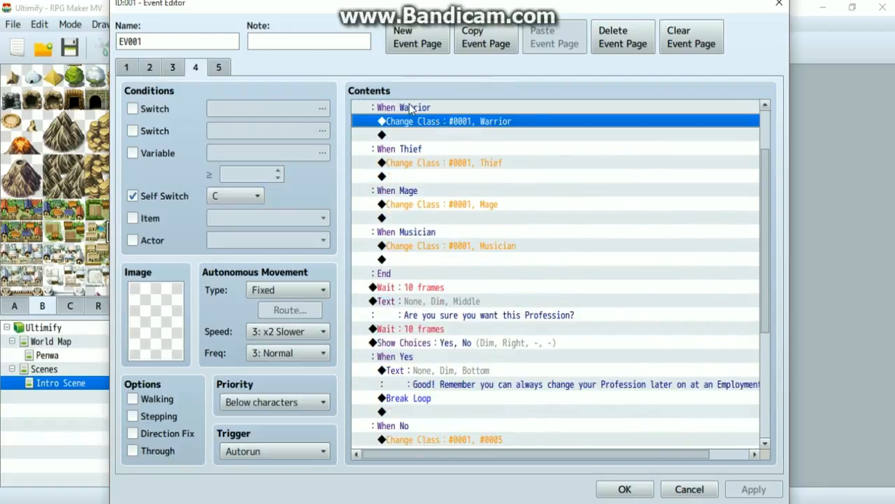
left_click(444, 163)
left_click(435, 200)
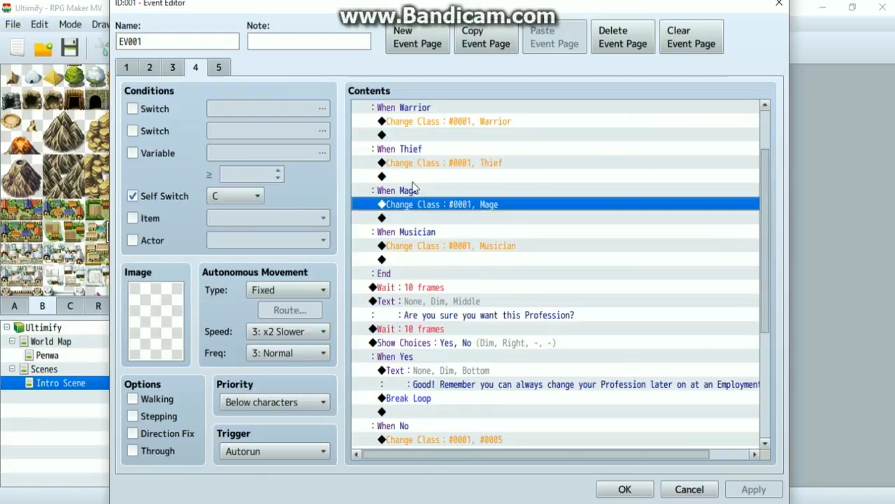
left_click(463, 246)
scroll(396, 236, "down", 2)
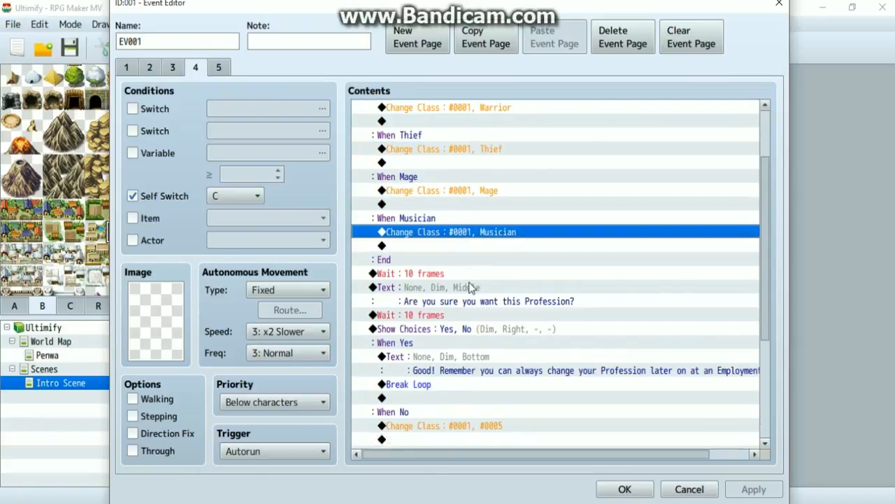
left_click(431, 231)
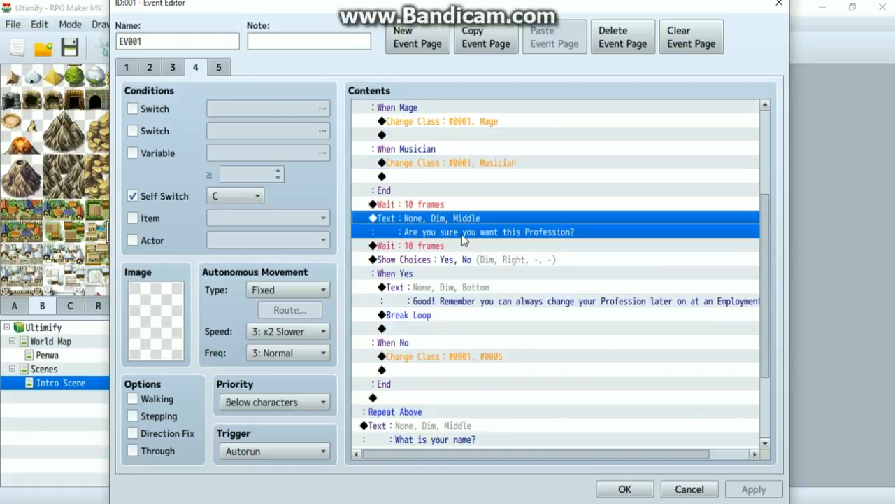
scroll(530, 252, "down", 2)
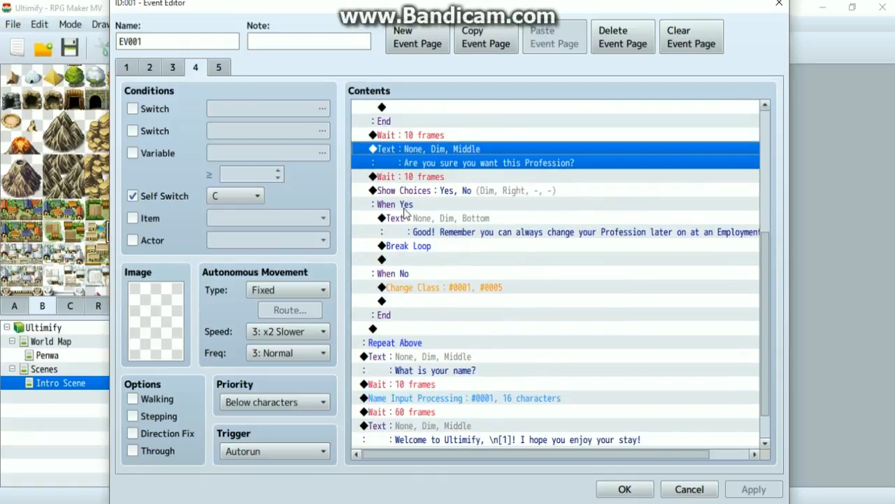
left_click(402, 205)
scroll(417, 235, "down", 1)
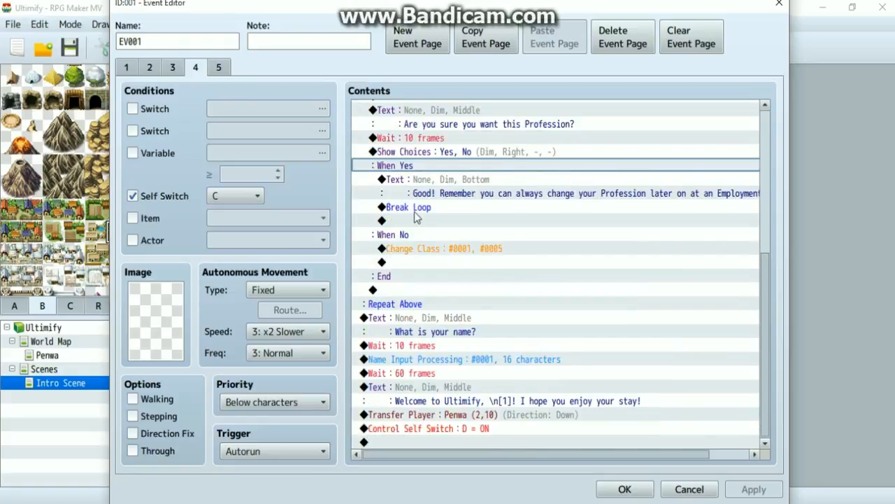
left_click(424, 210)
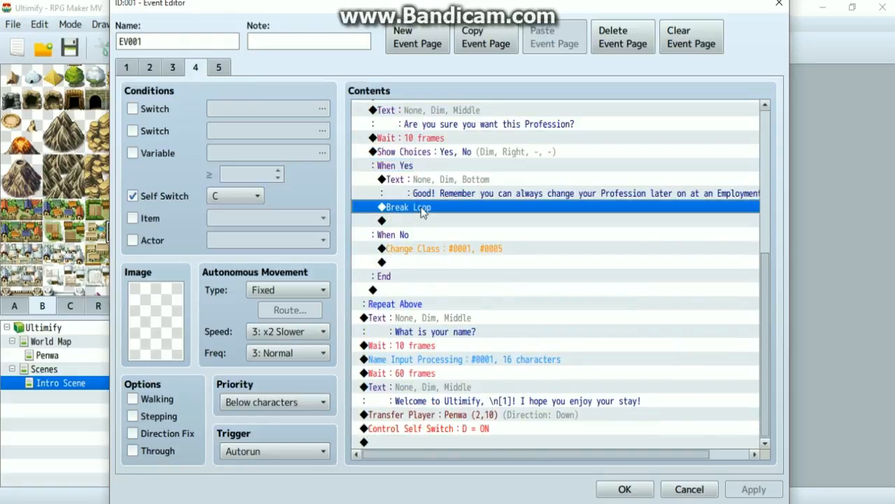
left_click(430, 249)
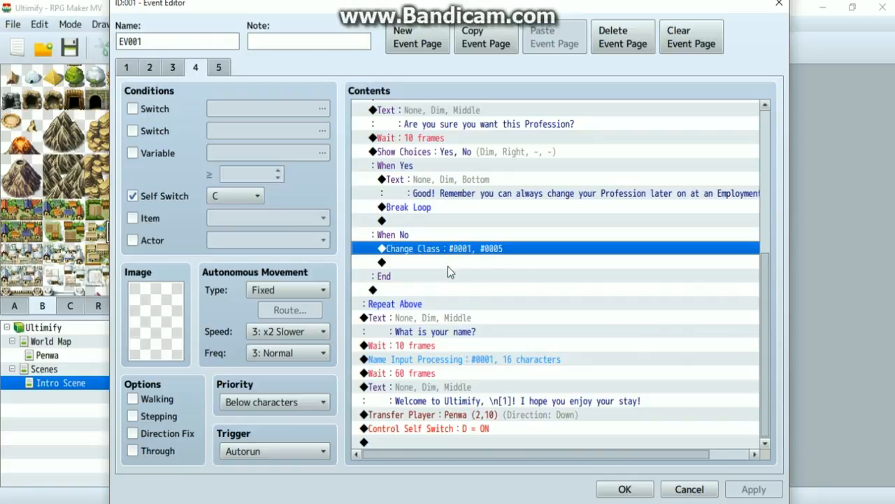
scroll(468, 291, "up", 5)
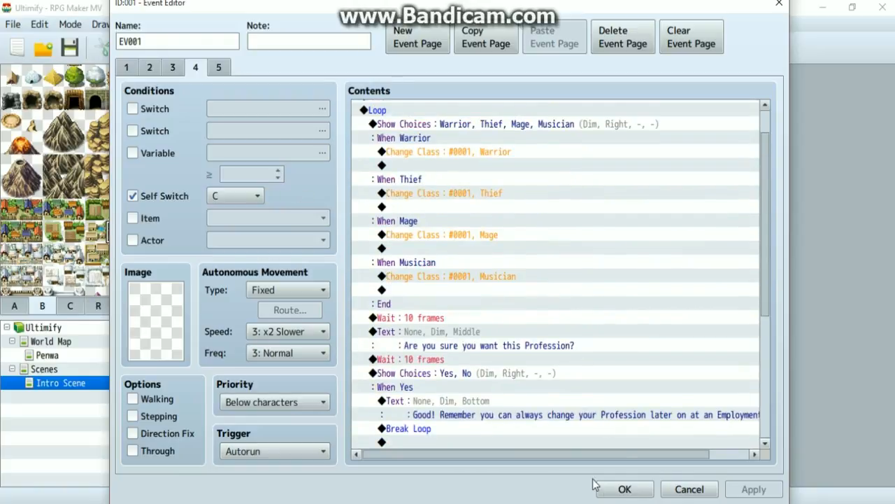
left_click(625, 489)
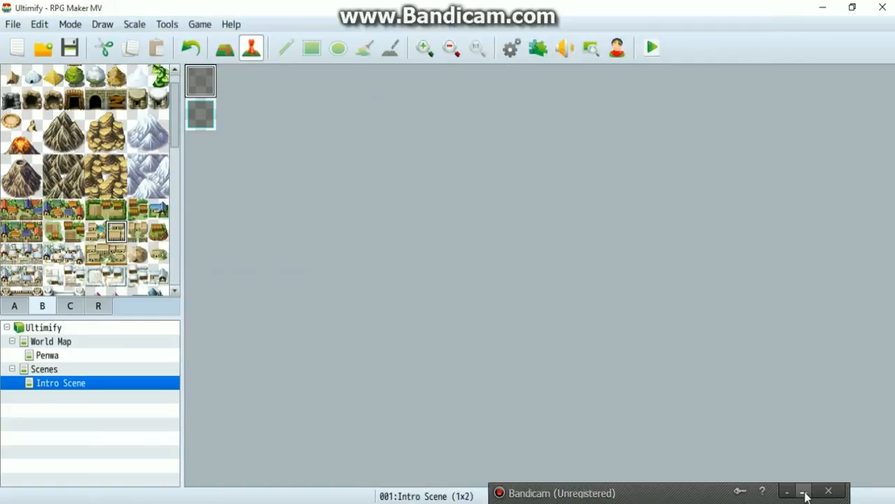
left_click(805, 494)
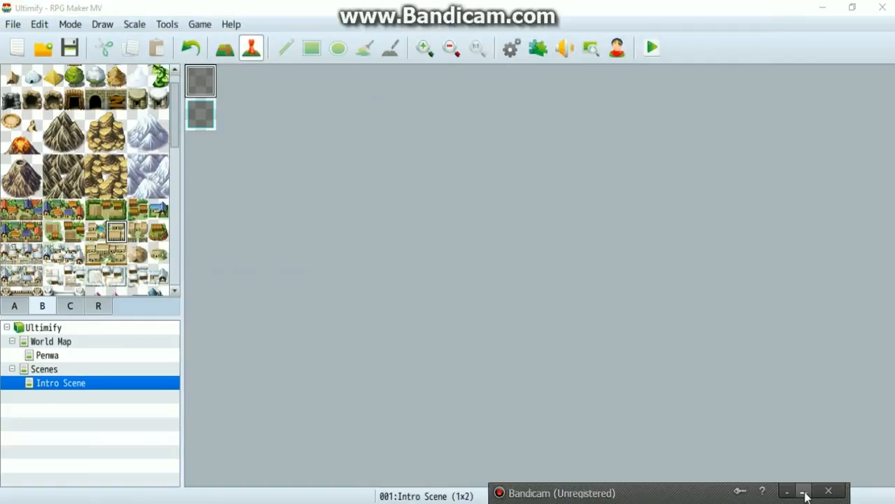
left_click(805, 495)
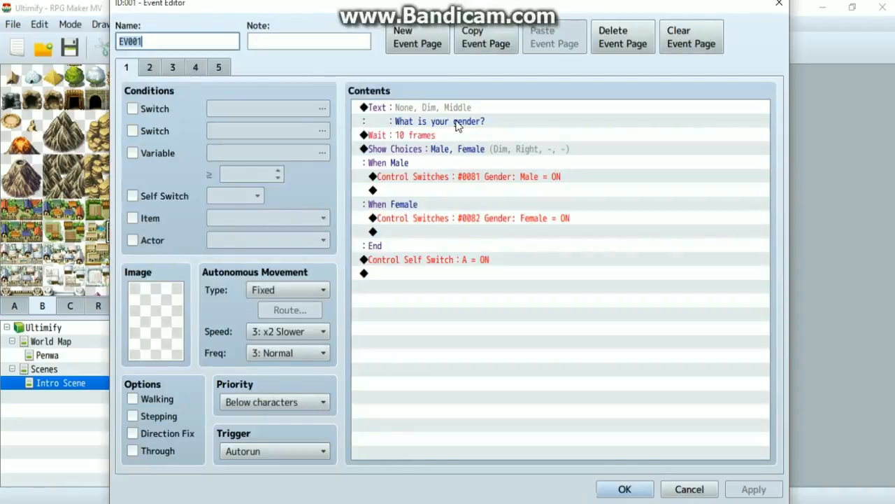
Insert a Loop directly before the Male/Female Show Choices command on page 1 of event EV001.
left_click(149, 68)
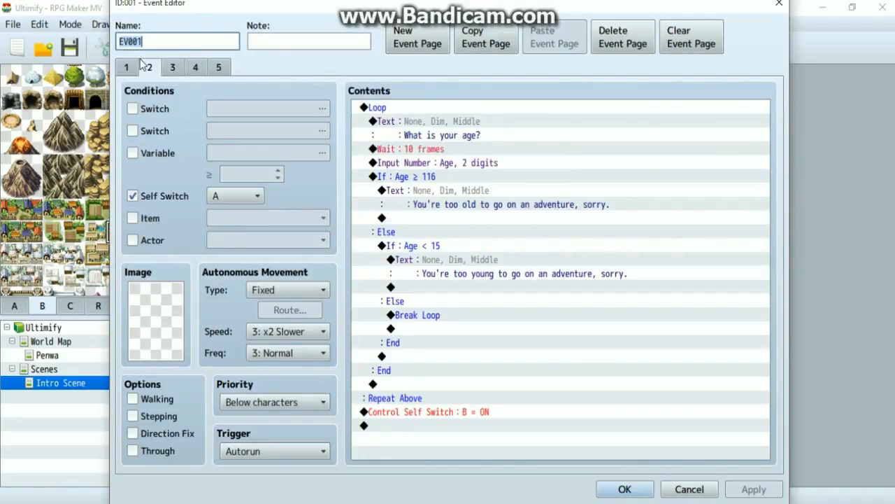
left_click(133, 71)
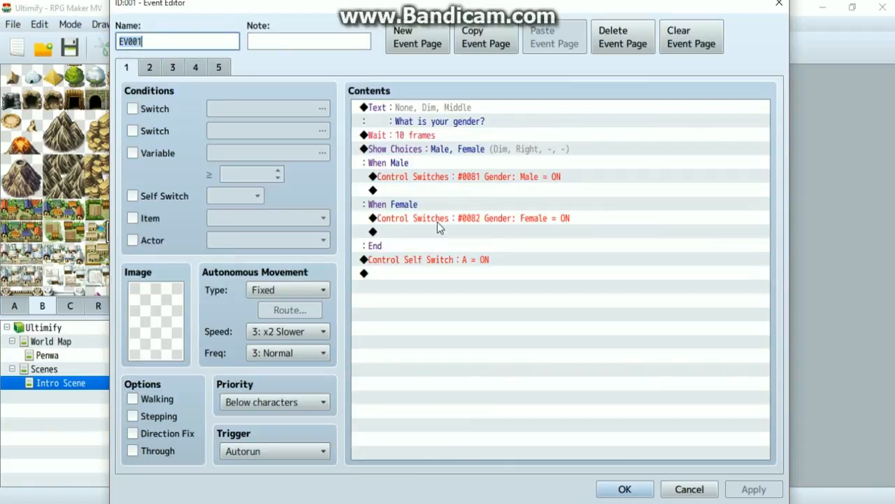
left_click(405, 149)
right_click(405, 150)
left_click(443, 170)
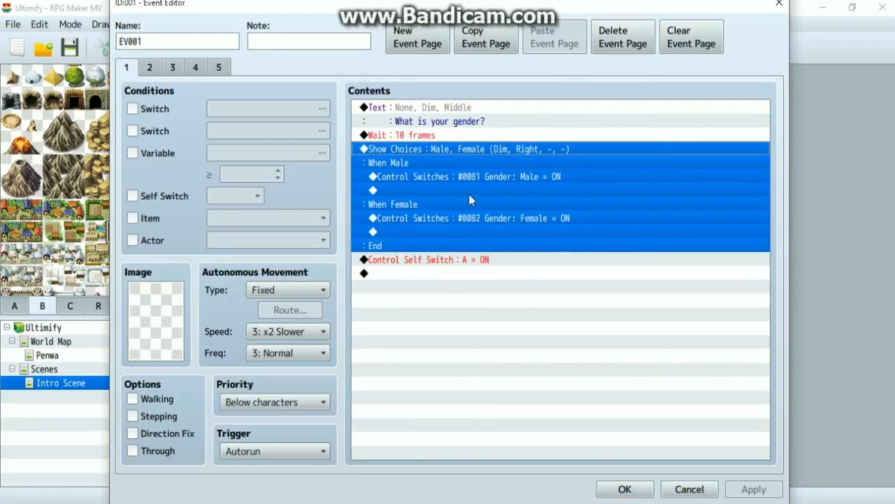
double_click(473, 273)
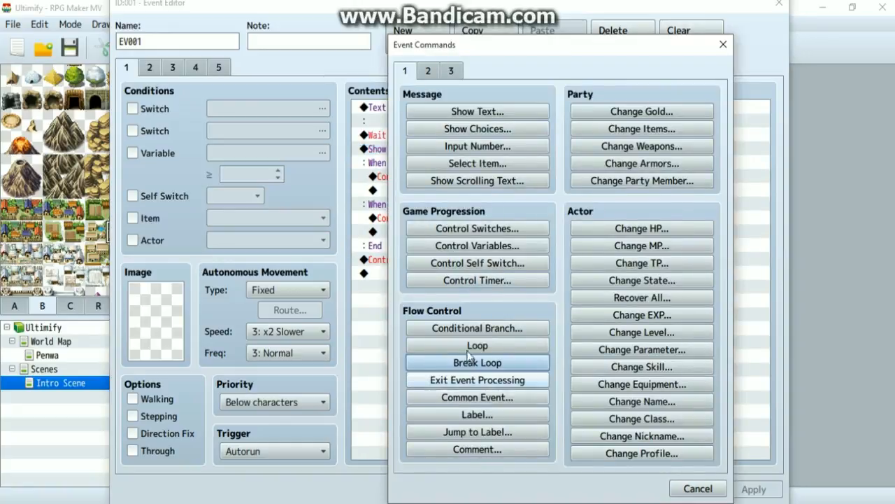
left_click(477, 345)
Move the whole Male/Female Show Choices block, including its switch commands, inside the empty loop.
left_click(425, 191)
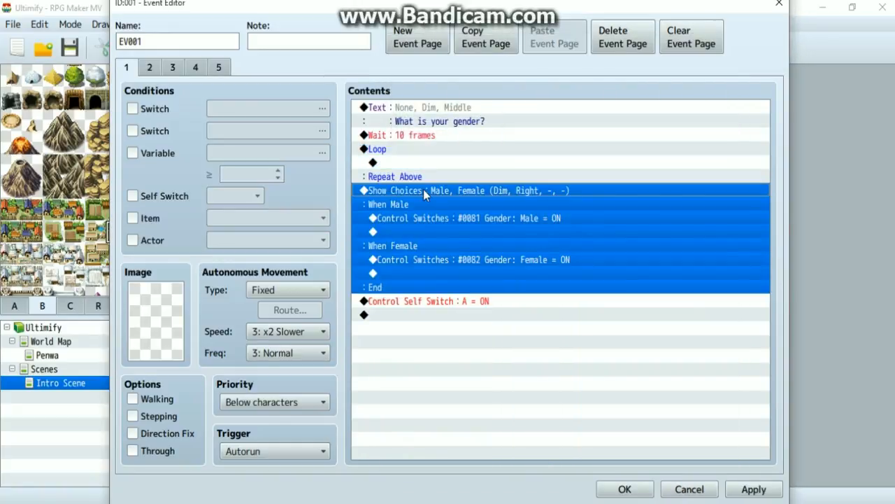
left_click(416, 163)
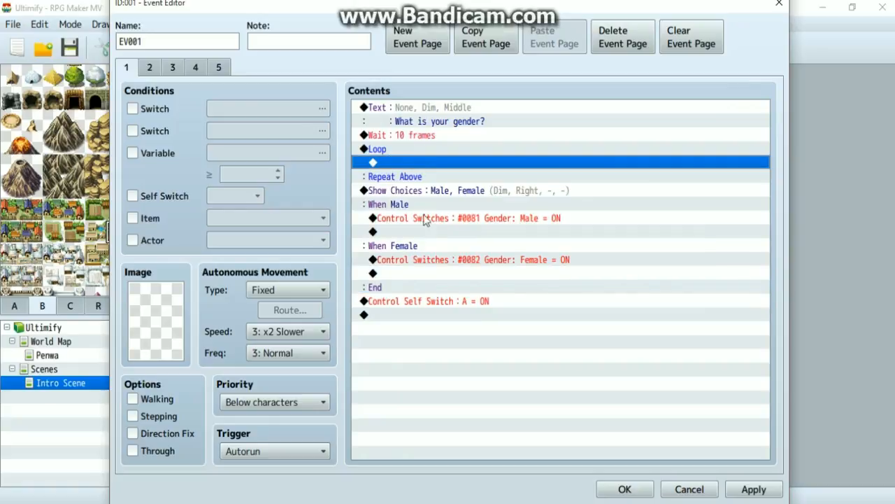
key("ctrl+v")
left_click(431, 300)
key("Delete")
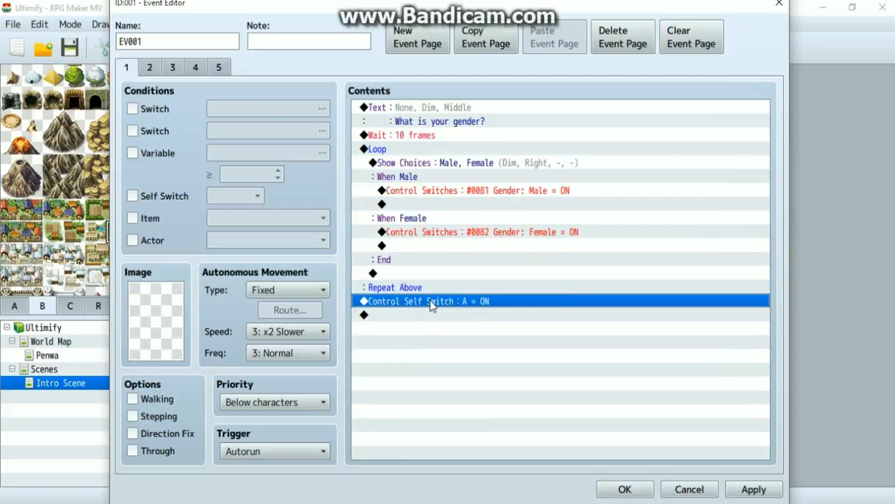
Copy the 10-frame Wait and the gender question text, in that order, to the end of the loop after the choices.
left_click(401, 273)
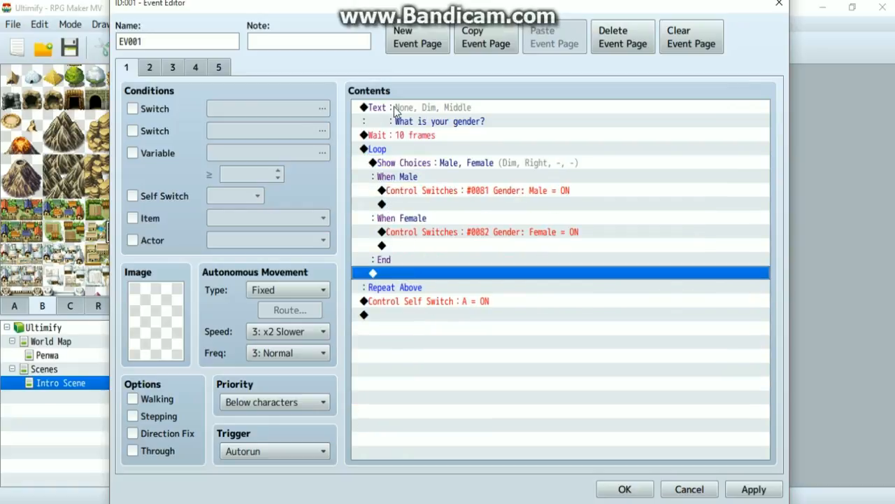
left_click(404, 136)
key("ctrl+c")
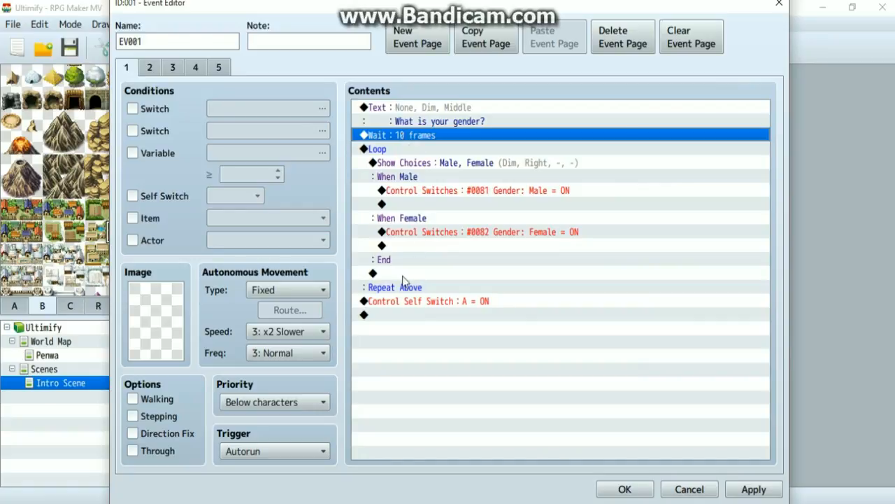
left_click(409, 274)
key("ctrl+v")
left_click(414, 108)
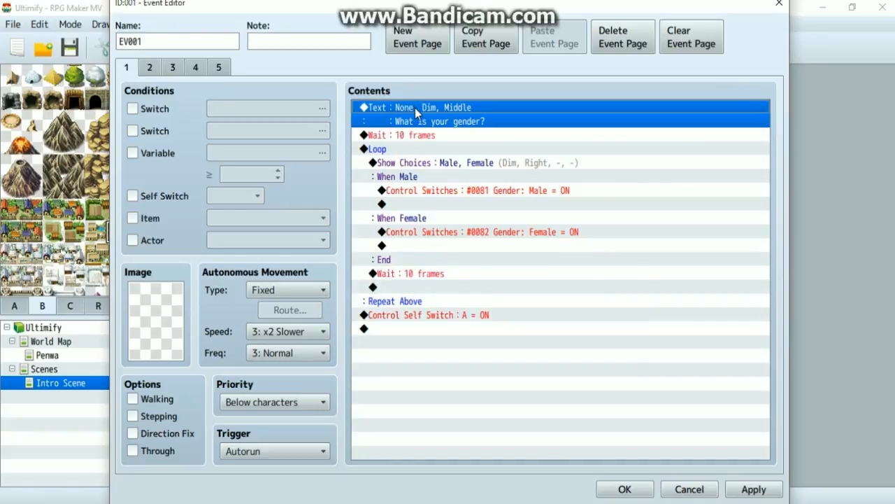
key("ctrl+c")
left_click(409, 287)
key("ctrl+v")
Change the copied gender question at the end of the loop to "Are you sure this is your gender?".
left_click(561, 290)
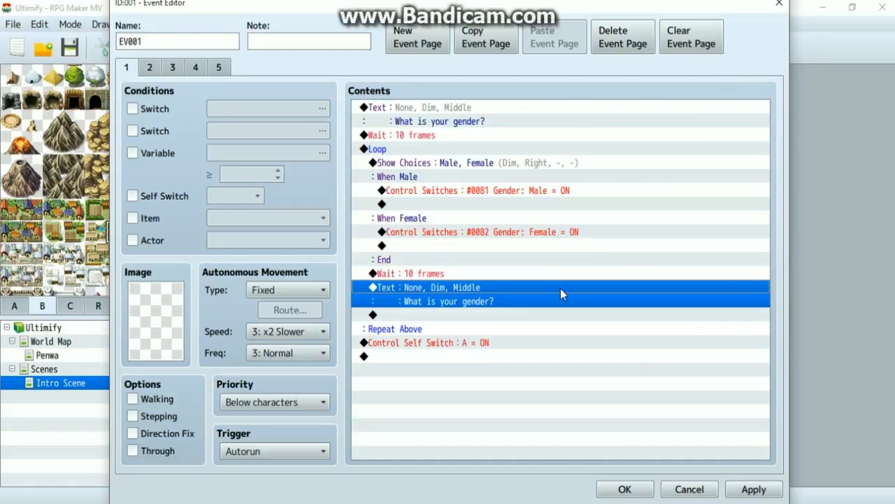
double_click(560, 288)
triple_click(453, 230)
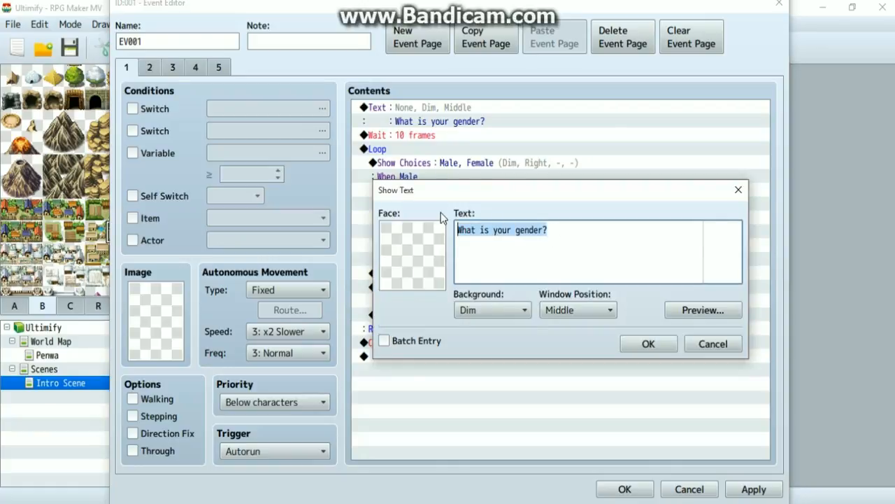
type("Are you sure ")
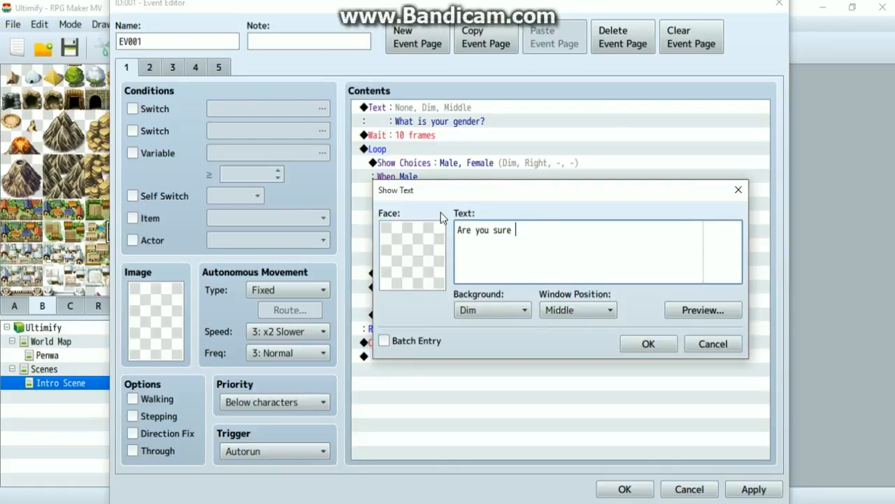
type("this is your")
type("gender?")
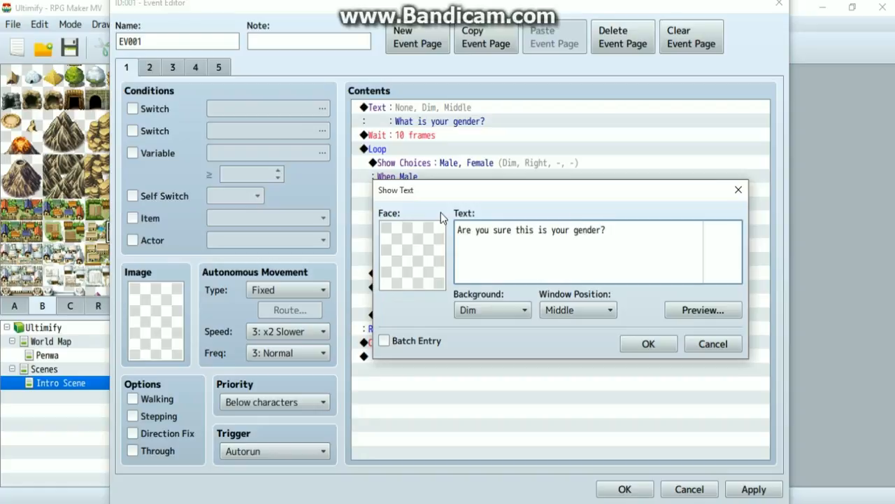
left_click(649, 343)
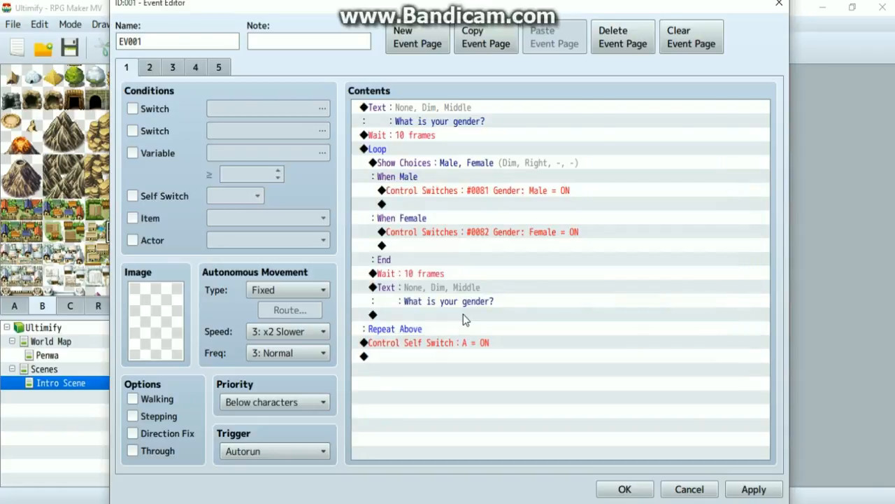
Copy the 10-frame Wait to directly after the gender confirmation text inside the loop.
left_click(407, 275)
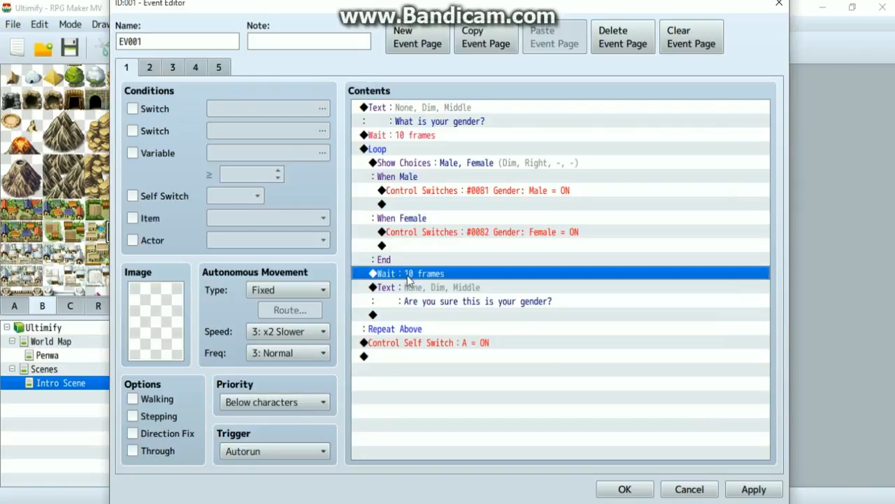
key("ctrl+c")
left_click(415, 318)
key("ctrl+v")
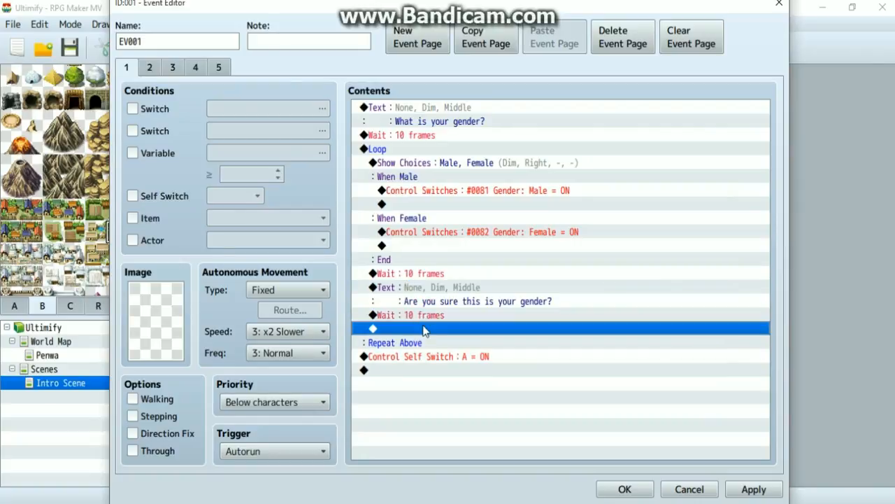
Add Yes/No Show Choices after that Wait, with Dim background, Right window position, no default and no cancel choice.
double_click(424, 330)
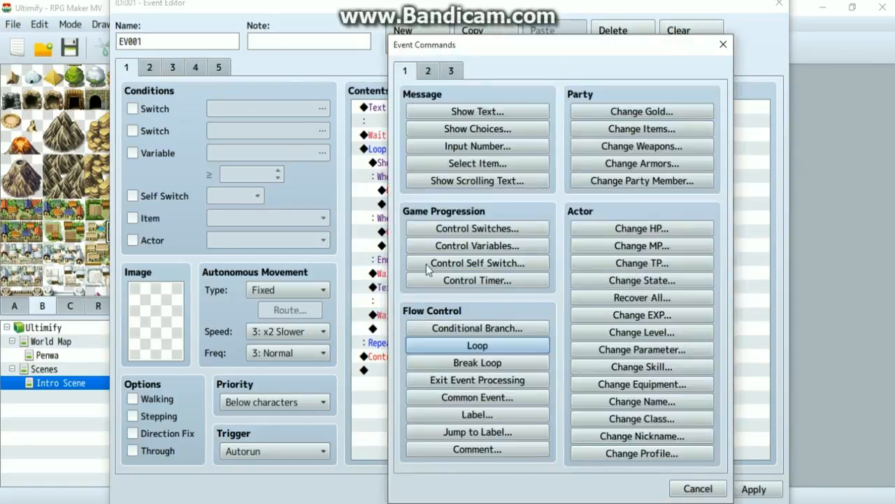
left_click(449, 129)
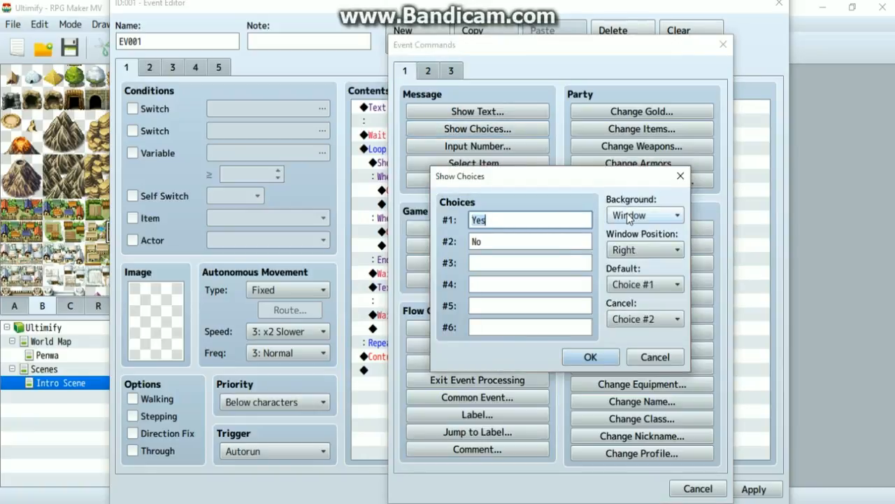
left_click(628, 218)
left_click(625, 249)
left_click(644, 245)
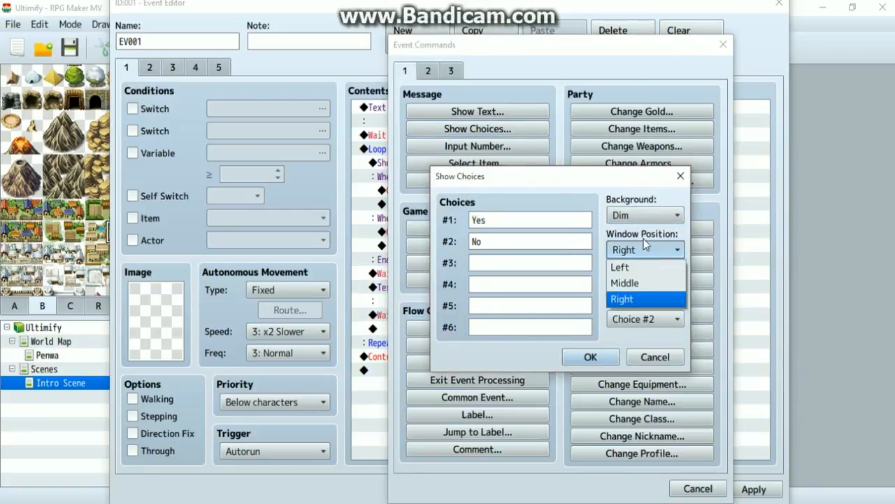
left_click(644, 240)
left_click(652, 283)
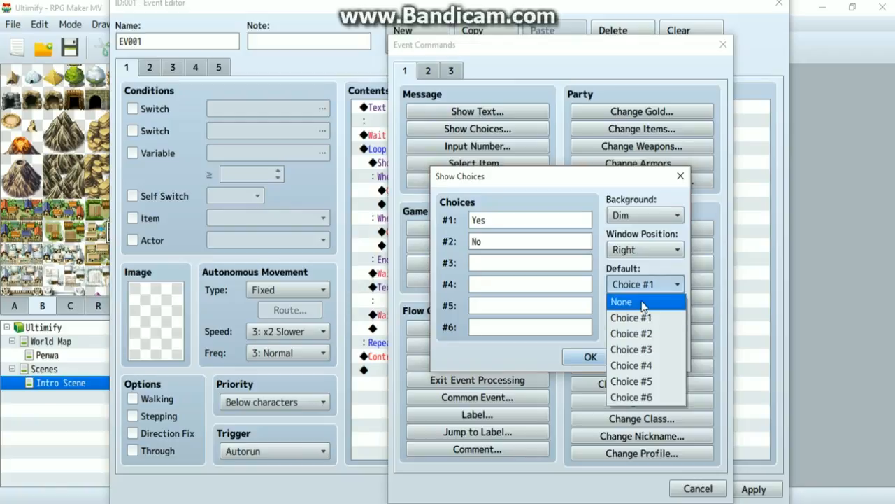
left_click(643, 304)
left_click(650, 323)
left_click(604, 348)
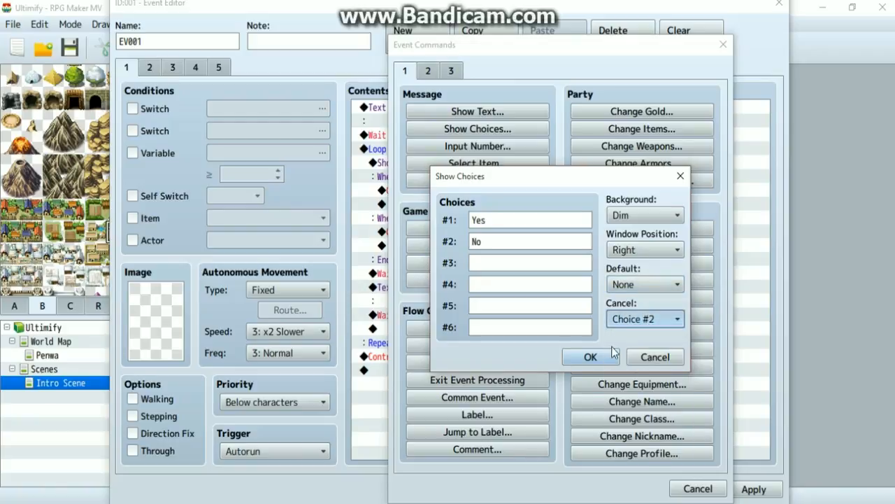
left_click(591, 357)
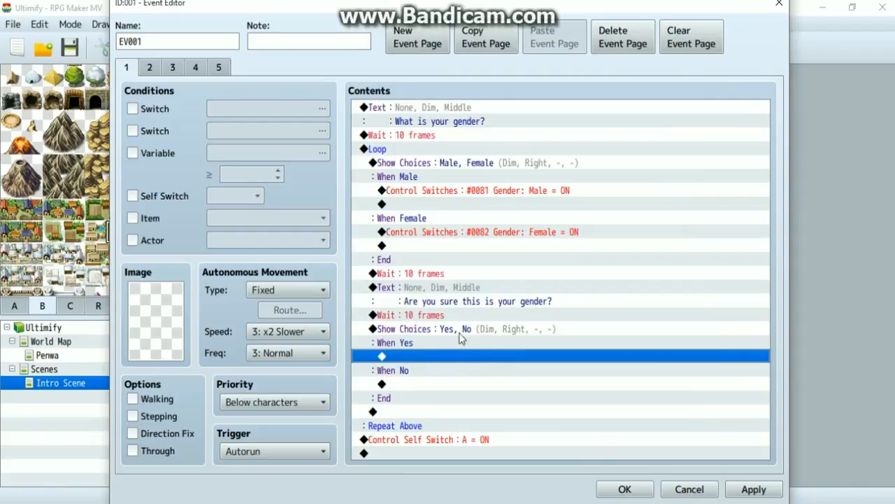
Insert a Break Loop command in the Yes branch of the gender confirmation, adding nothing to the No branch.
double_click(416, 357)
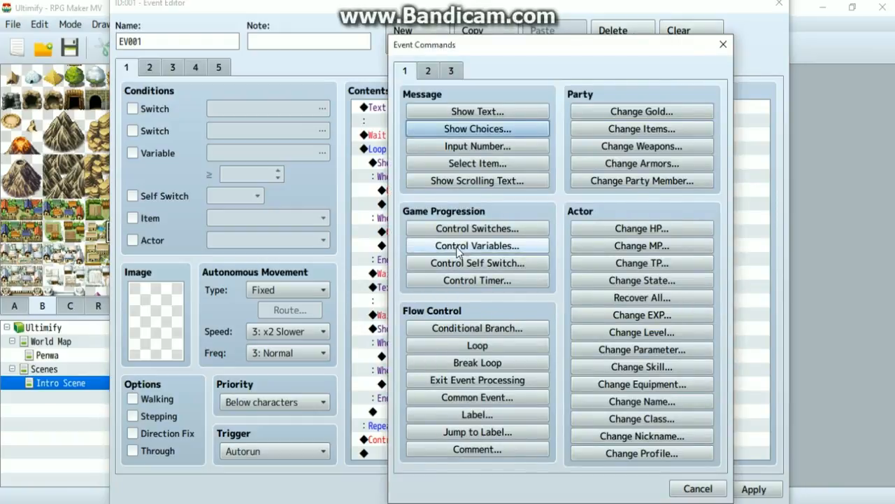
left_click(472, 360)
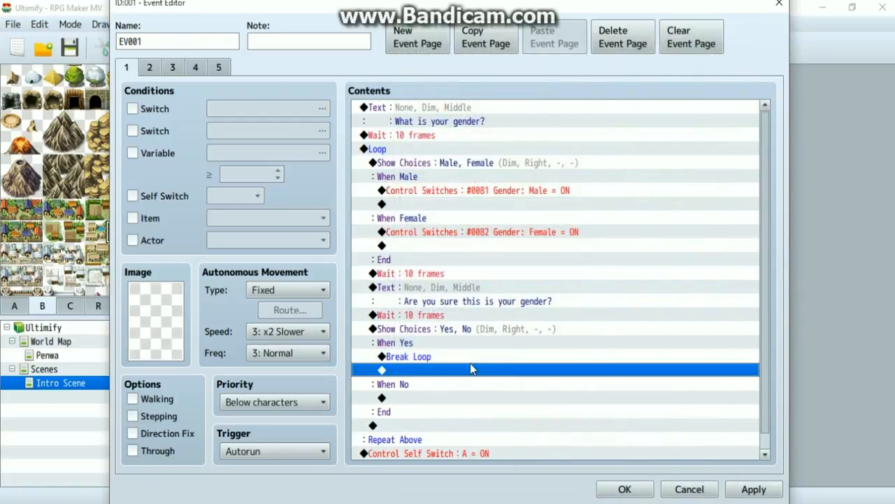
left_click(416, 398)
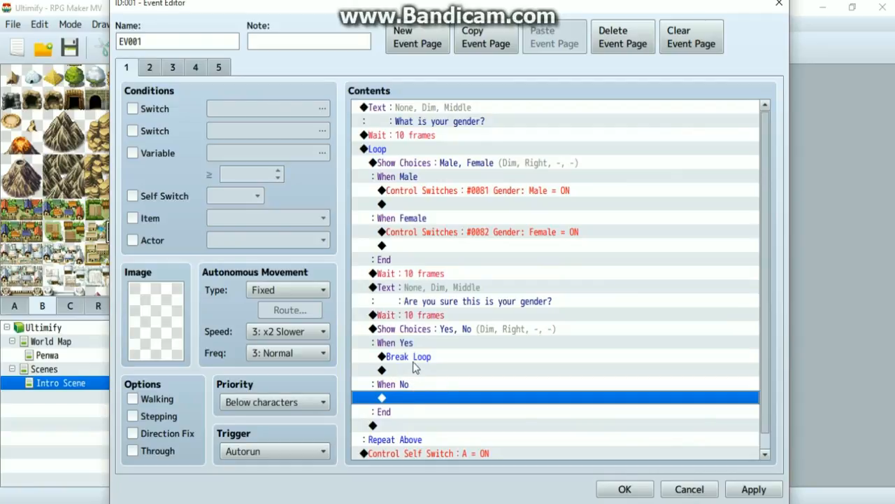
On event page 3, set the Yes/No choices after "Is this really how you look?" to no default and no cancel choice, and apply.
left_click(151, 68)
left_click(479, 167)
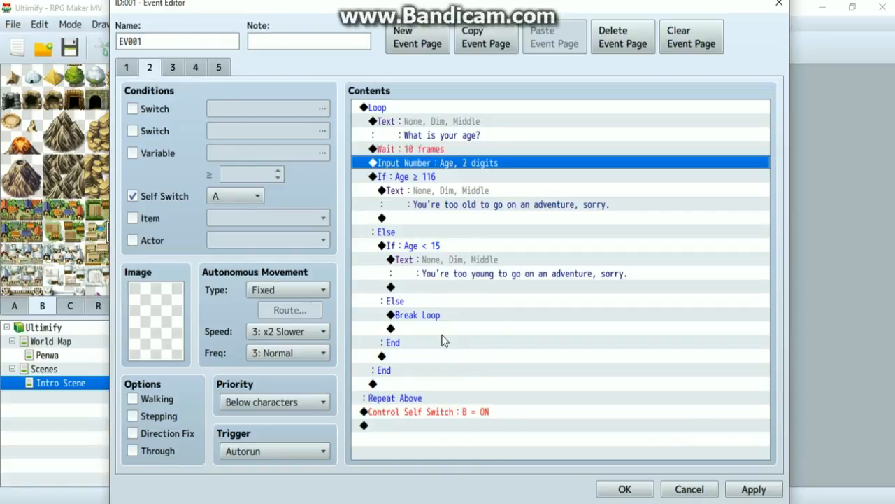
left_click(173, 68)
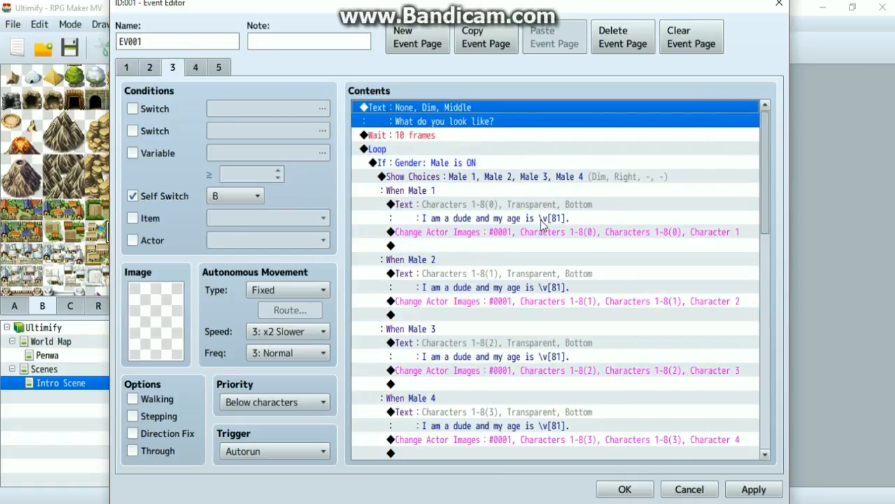
scroll(541, 220, "down", 8)
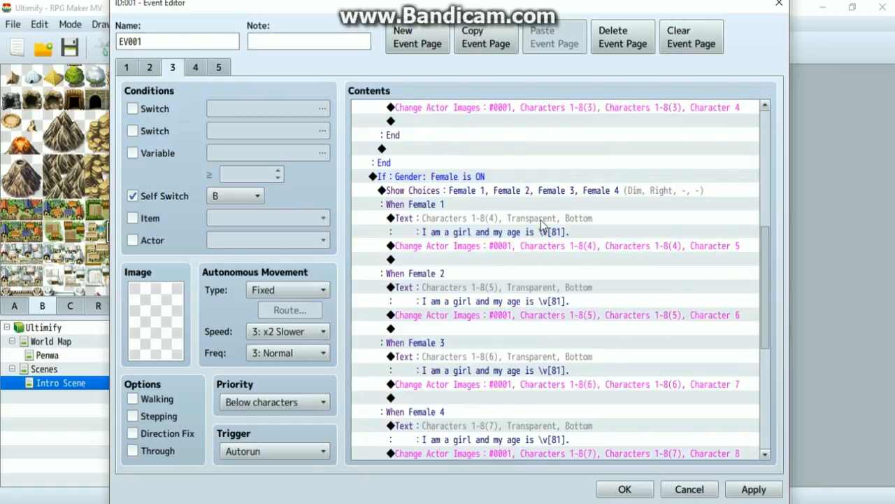
scroll(541, 223, "down", 7)
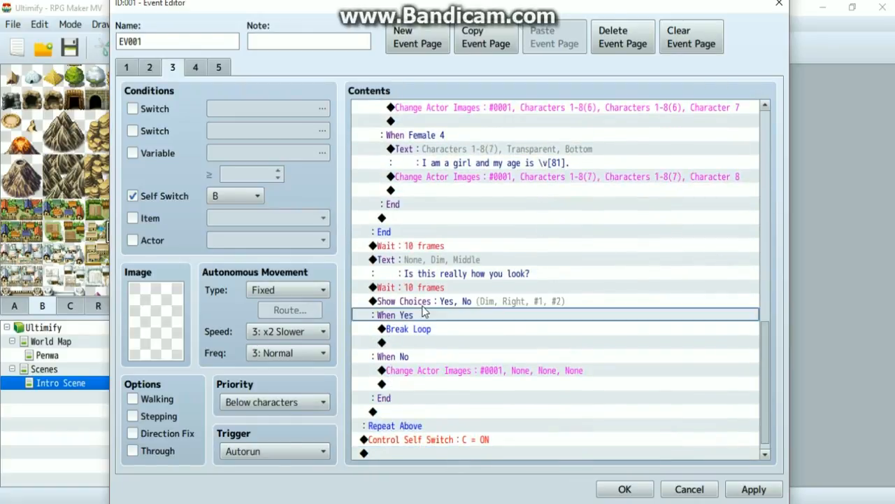
left_click(455, 304)
double_click(547, 305)
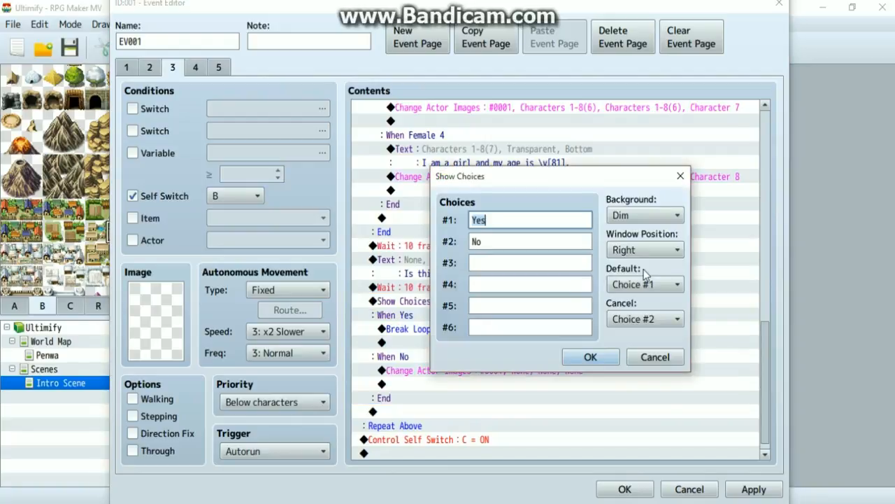
left_click(661, 284)
left_click(629, 301)
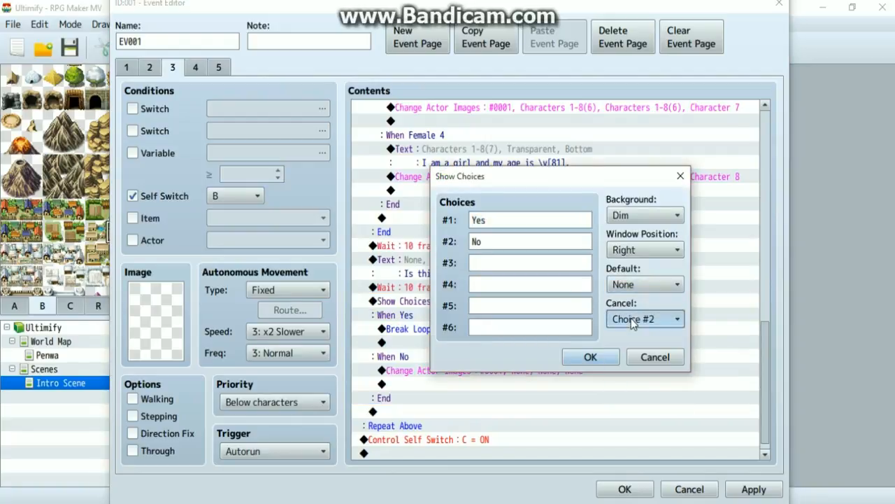
left_click(645, 318)
left_click(629, 353)
left_click(589, 357)
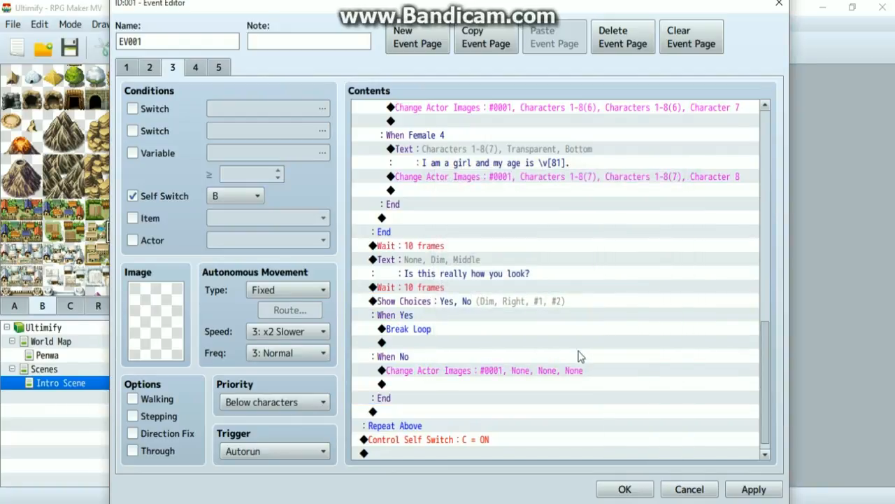
left_click(761, 494)
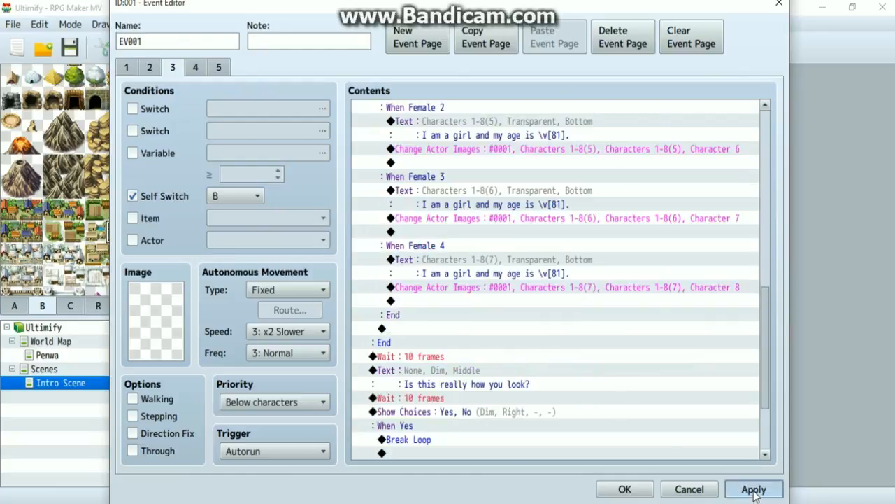
Check the profession questions on event page 4, accept the event changes and start a playtest.
left_click(202, 68)
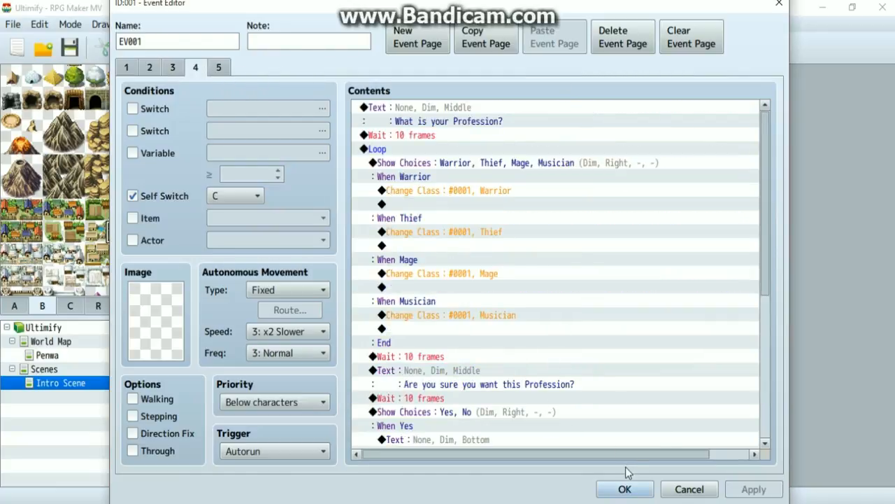
left_click(625, 488)
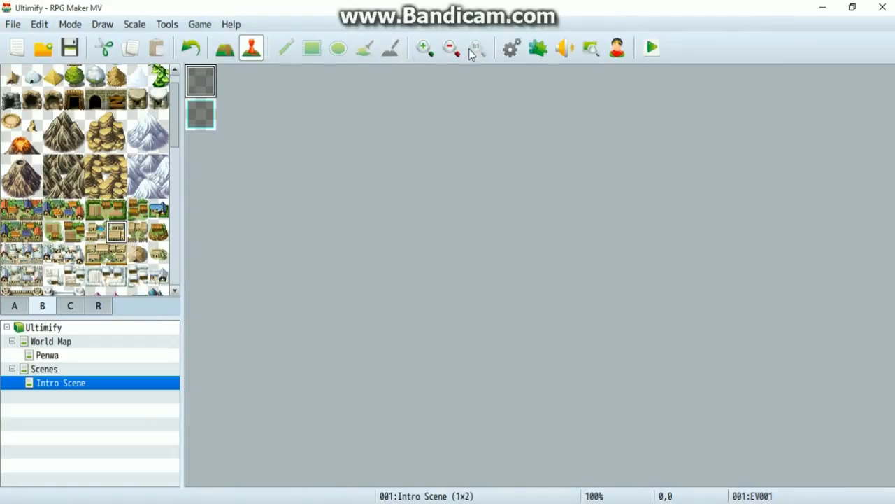
left_click(650, 47)
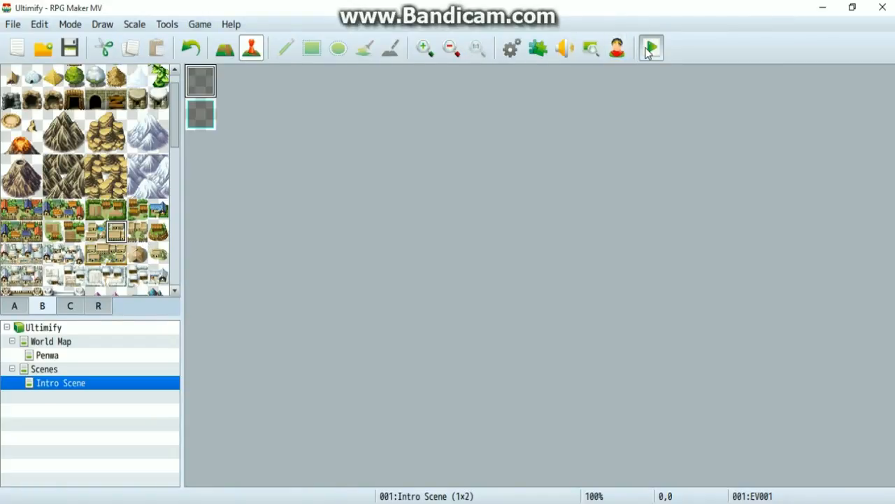
left_click(392, 288)
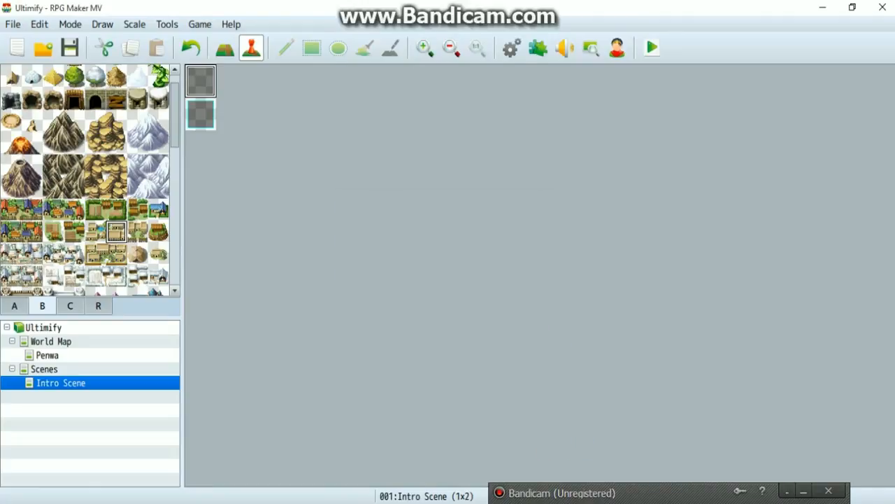
left_click(803, 490)
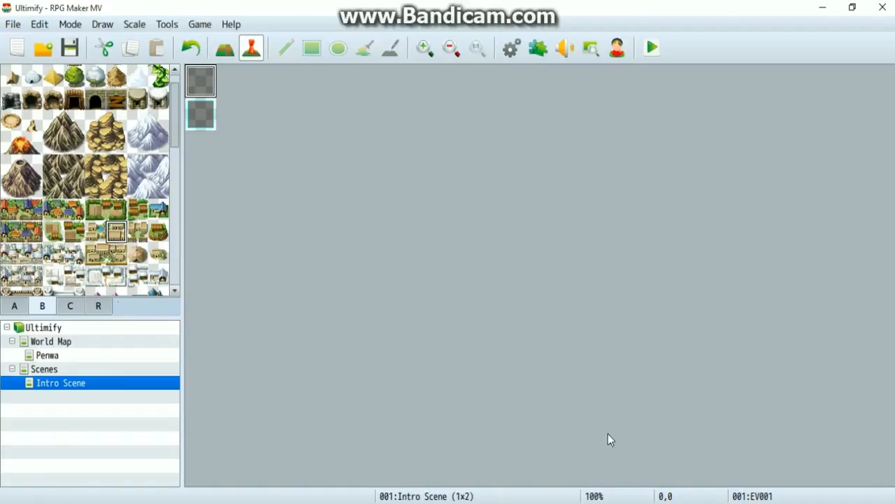
key("ctrl+r")
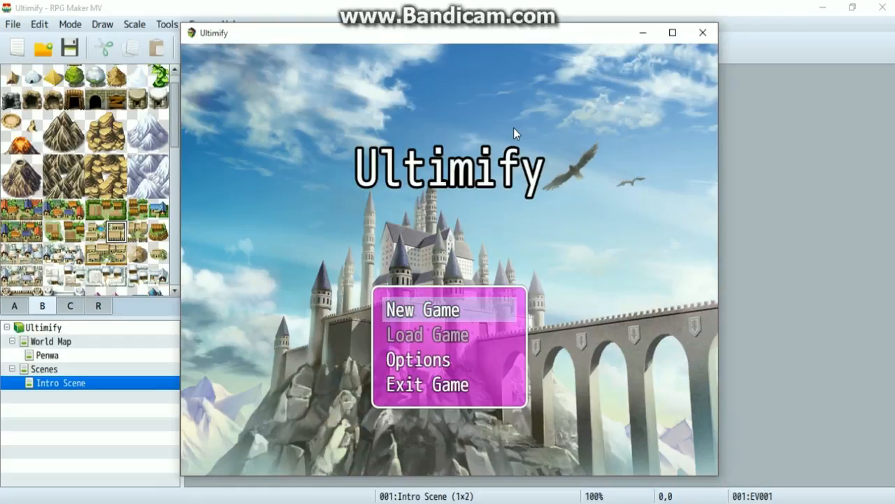
Start a new game in the playtest, answer the gender question with Male and confirm it with Yes.
key("Return")
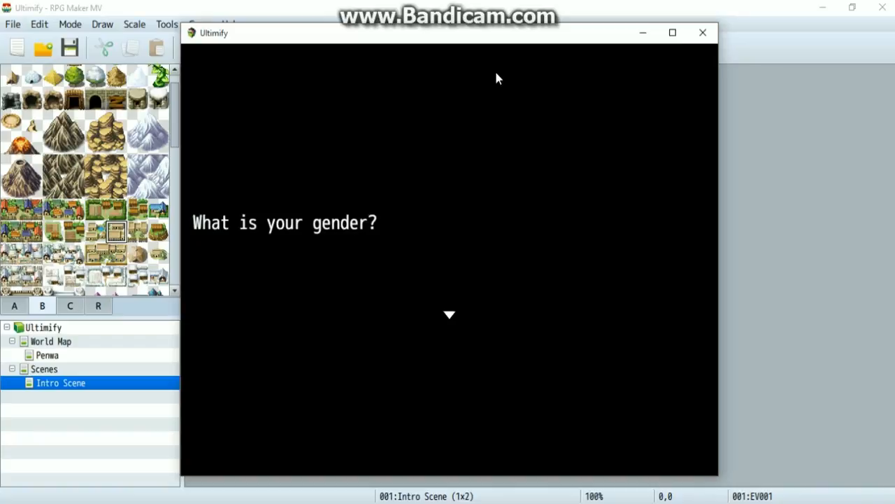
key("Return")
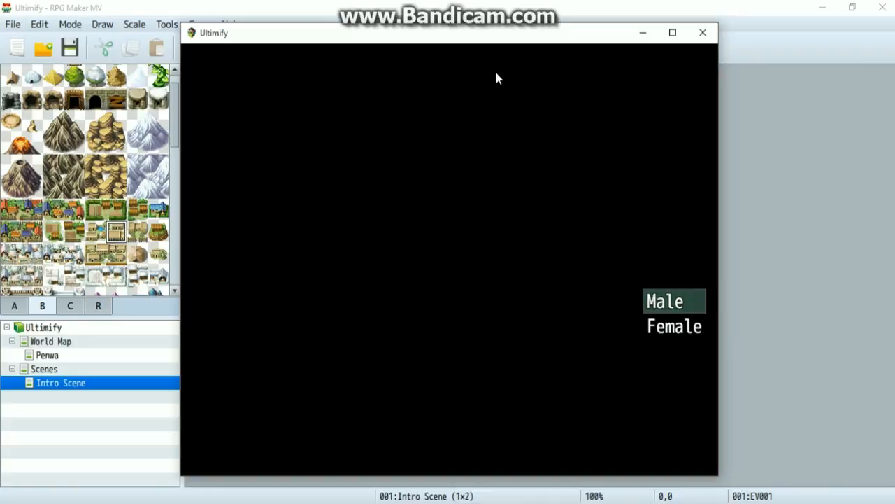
key("Down")
key("Up")
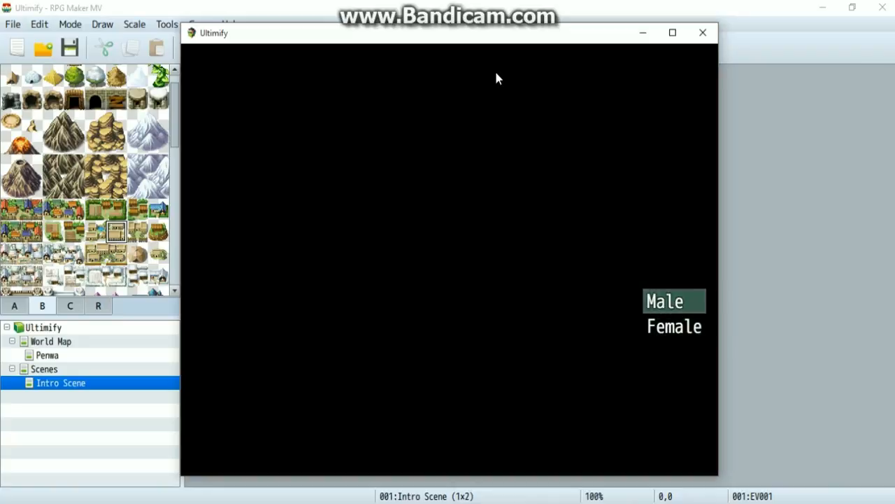
key("Return")
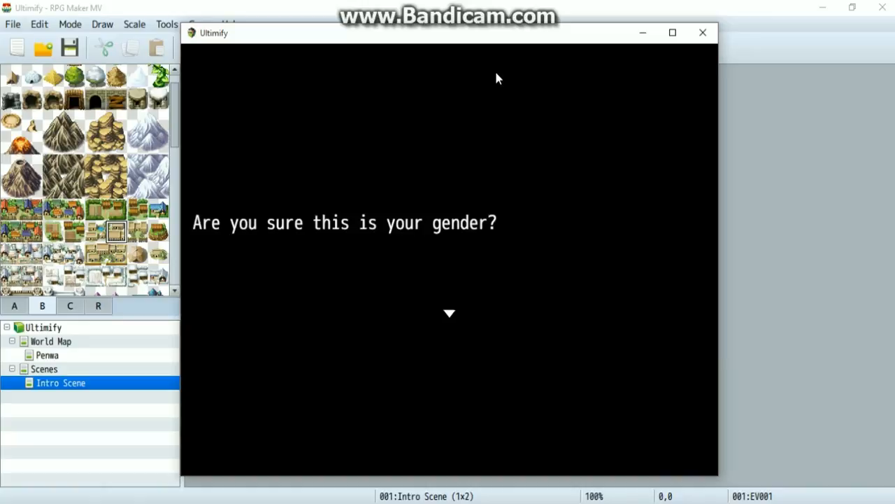
key("Return")
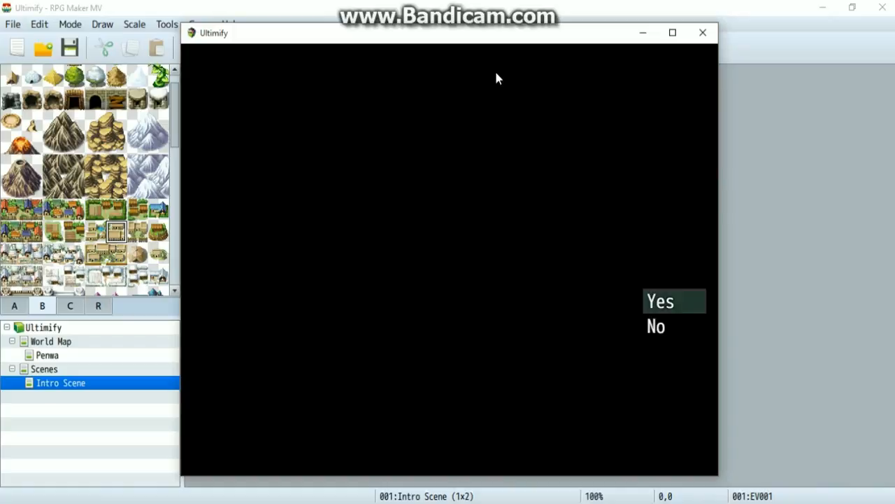
key("Return")
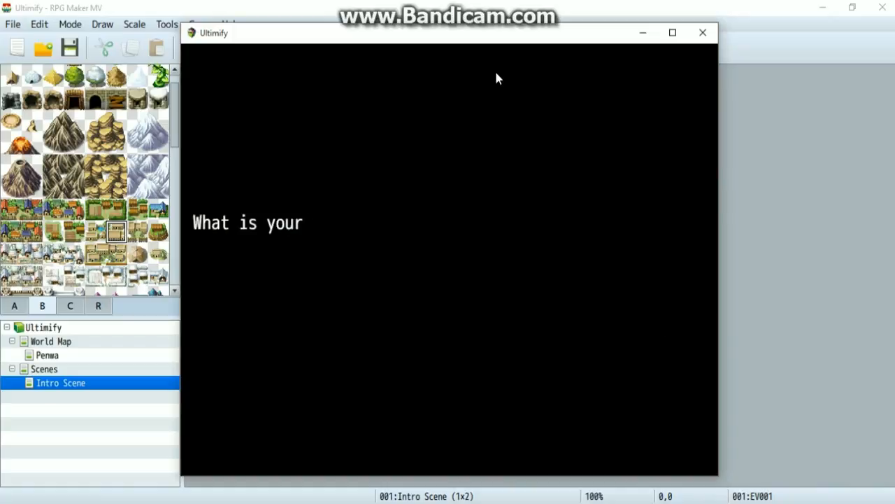
Test the age question with the underage value 14 and continue past the resulting message.
key("Return")
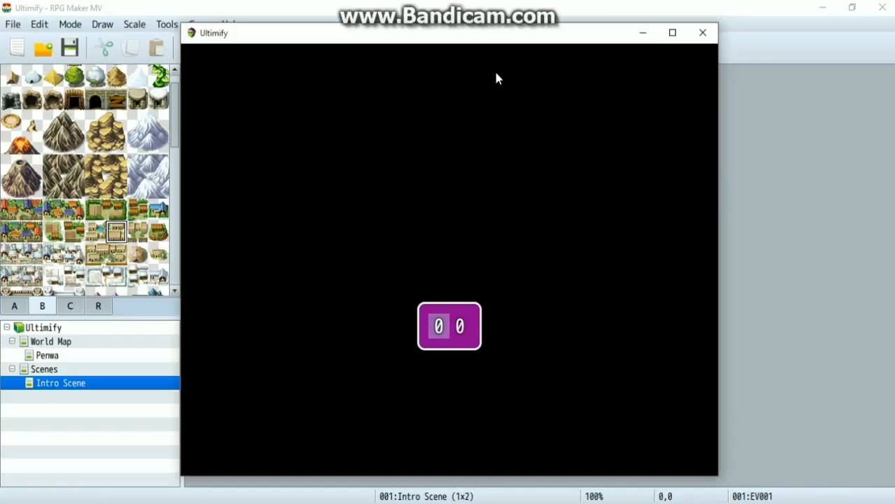
key("Up")
key("Up")
key("Right")
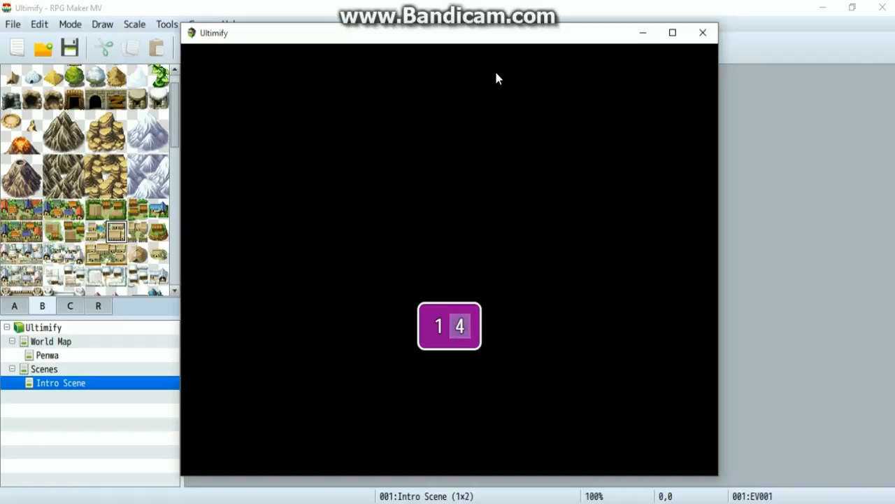
key("Return")
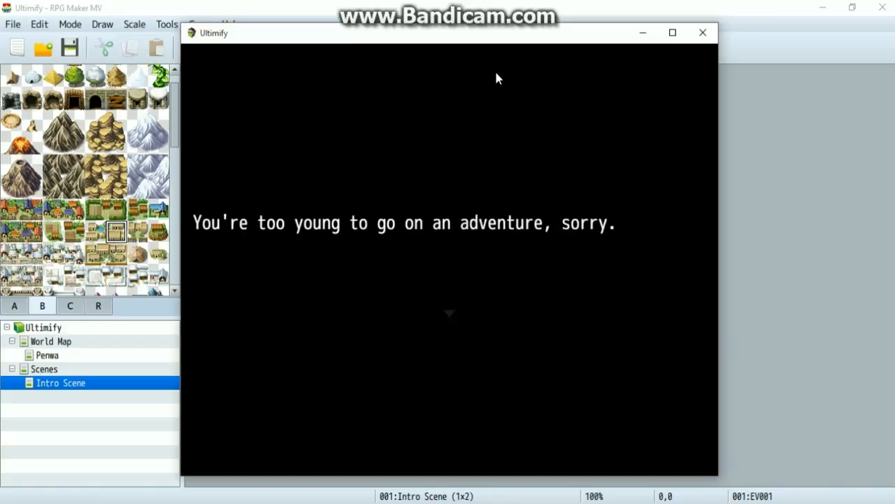
key("Return")
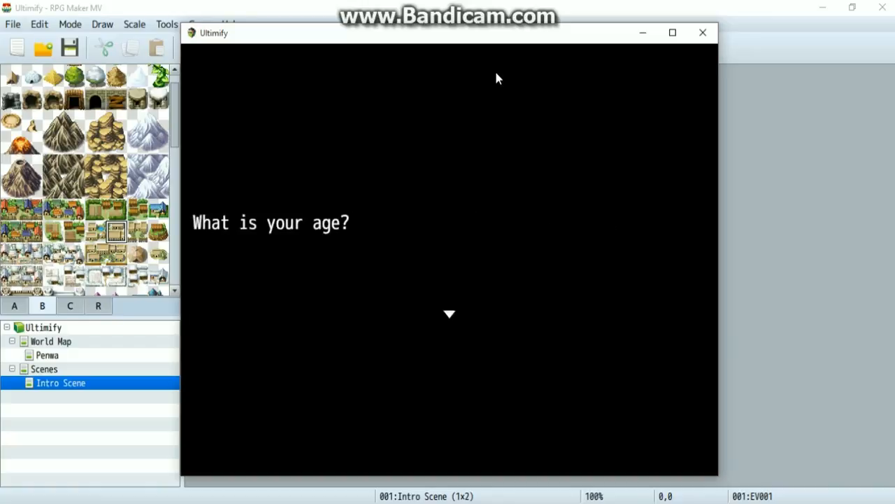
Answer the repeated age question with 22.
key("Return")
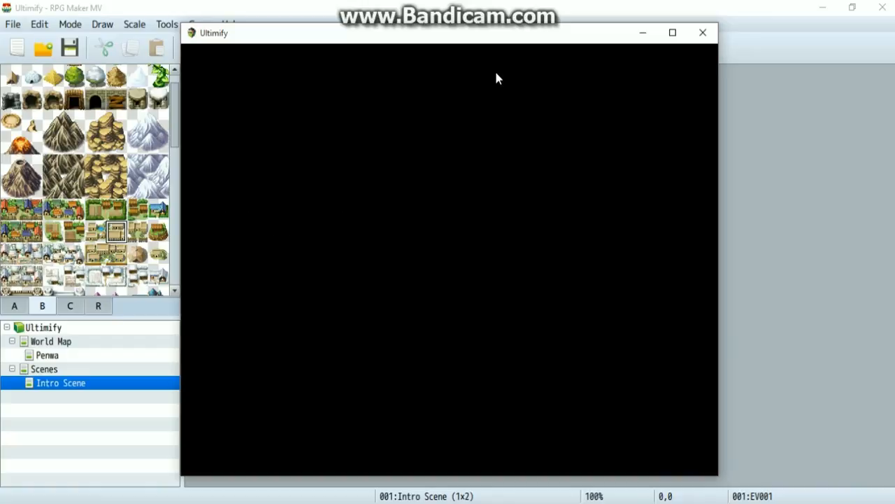
key("Right")
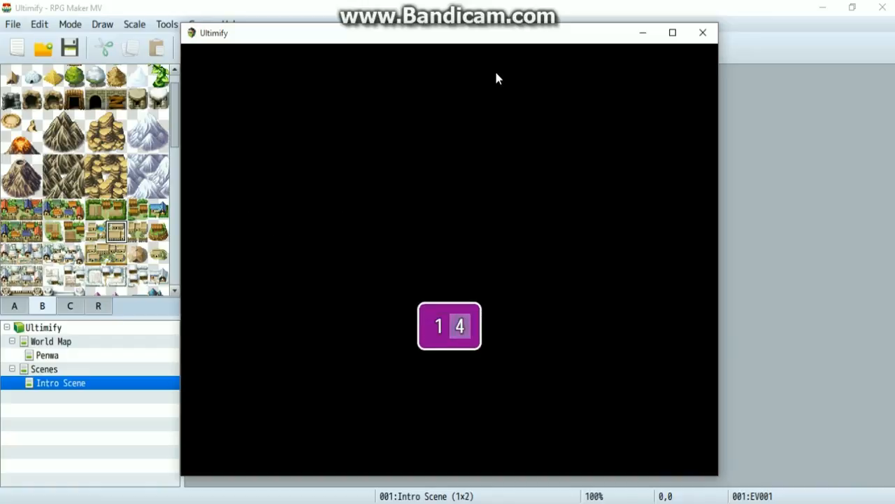
key("Up")
key("Up")
key("Up")
key("Up")
key("Up")
key("Up")
key("Up")
key("Up")
key("Left")
key("Up")
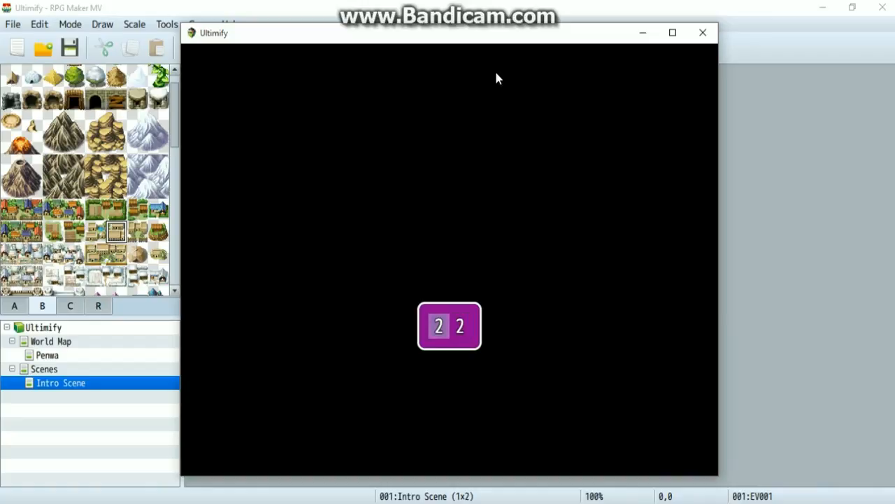
key("Return")
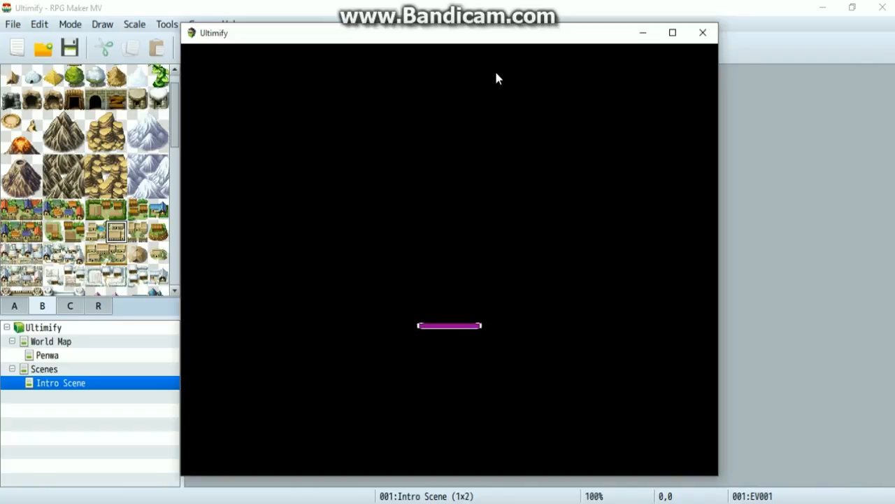
Choose the Male 2 appearance and continue past the character's introduction line.
key("Return")
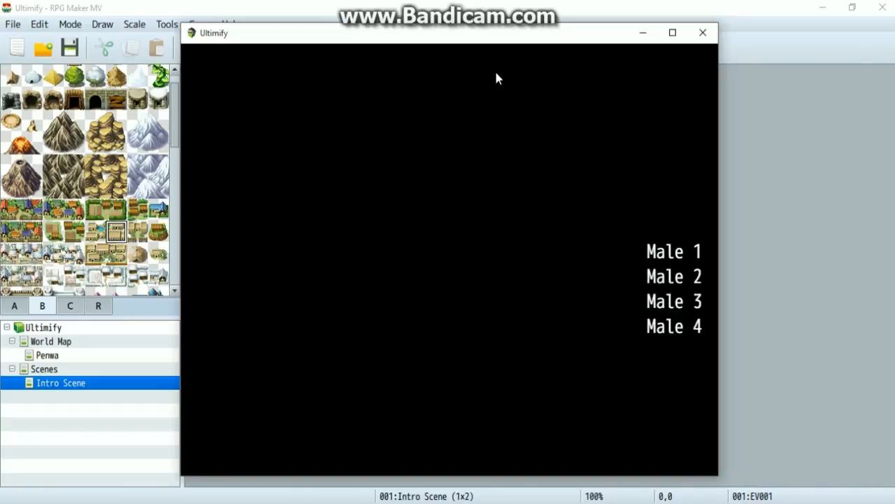
key("Down")
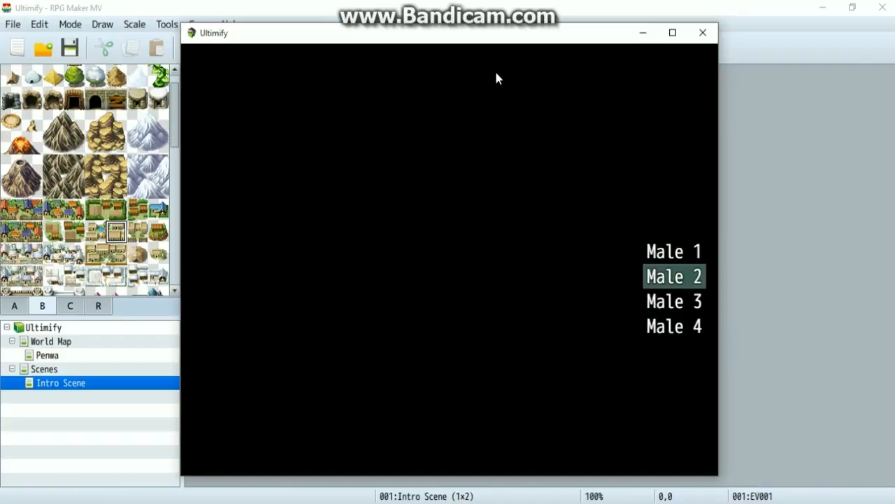
key("Return")
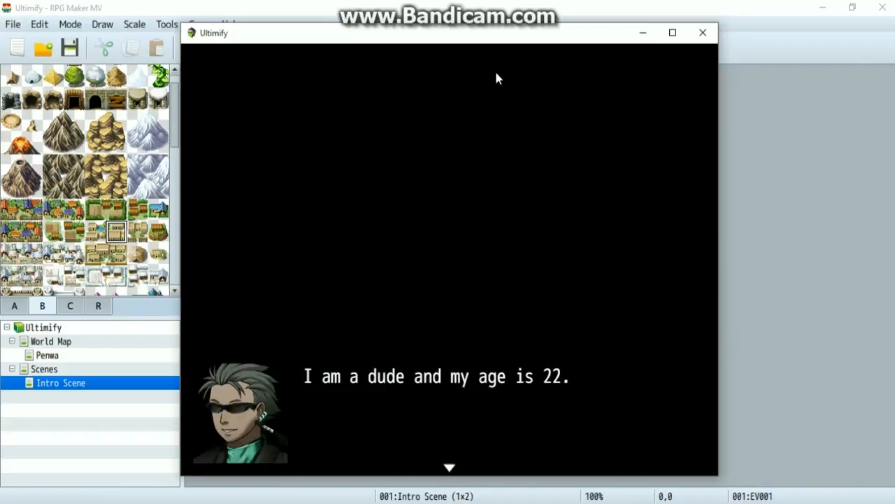
key("Return")
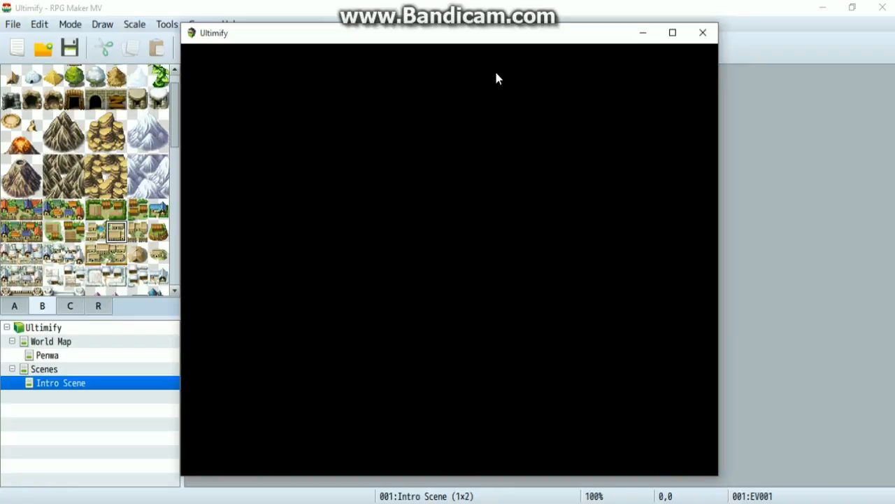
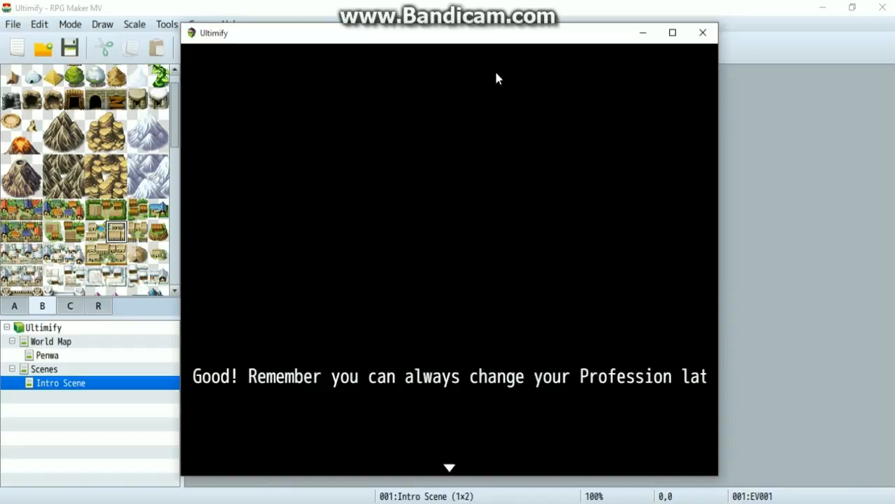
Continue past the profession message, then spell out the character's name on the name input screen and accept it.
key("Return")
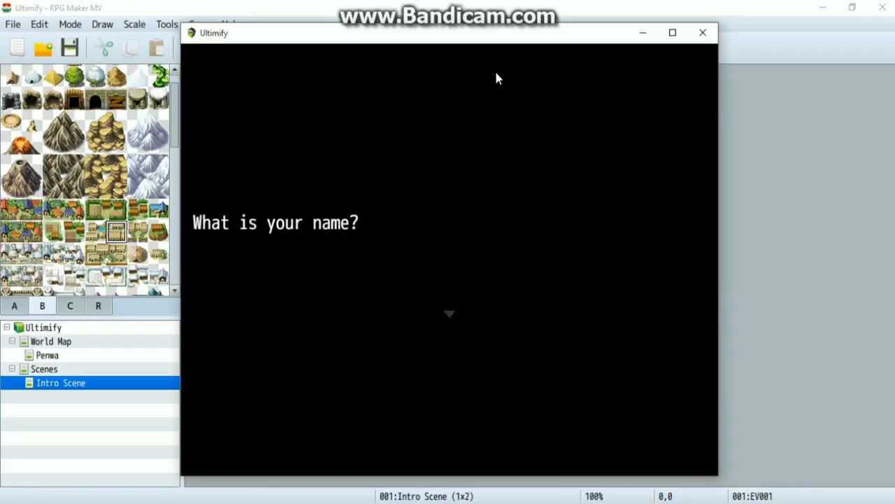
key("Return")
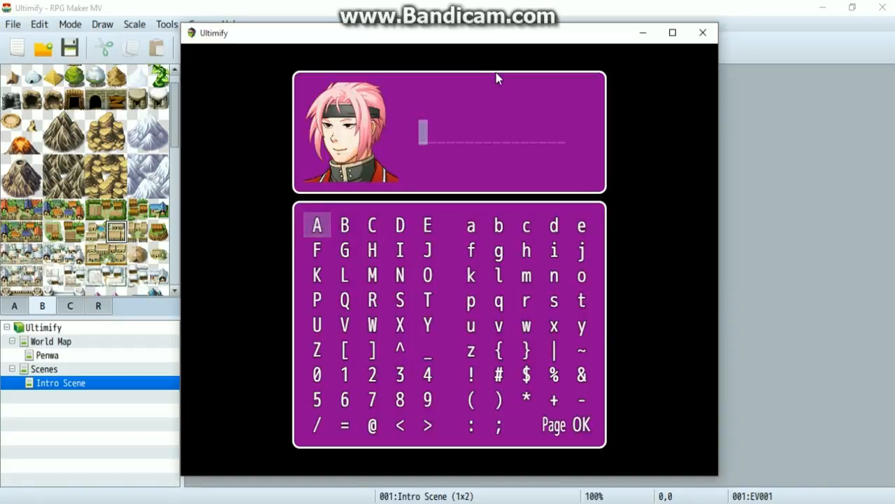
key("Down")
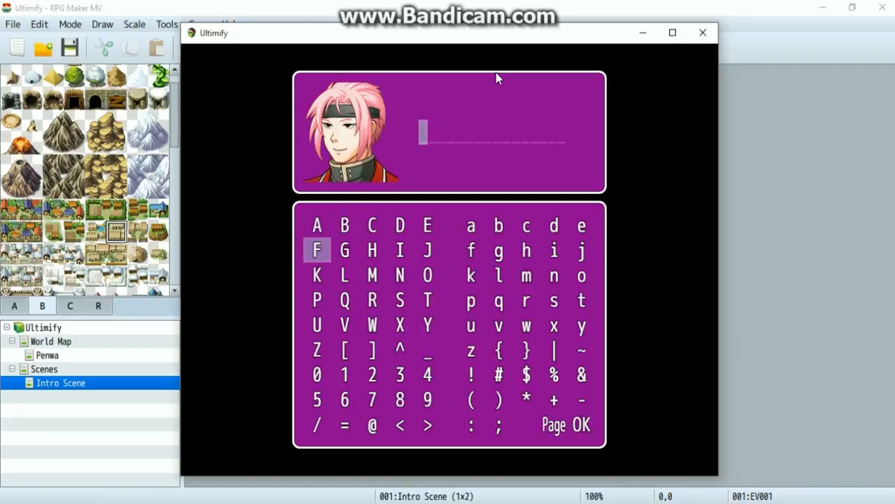
key("Right")
key("Right")
key("Right")
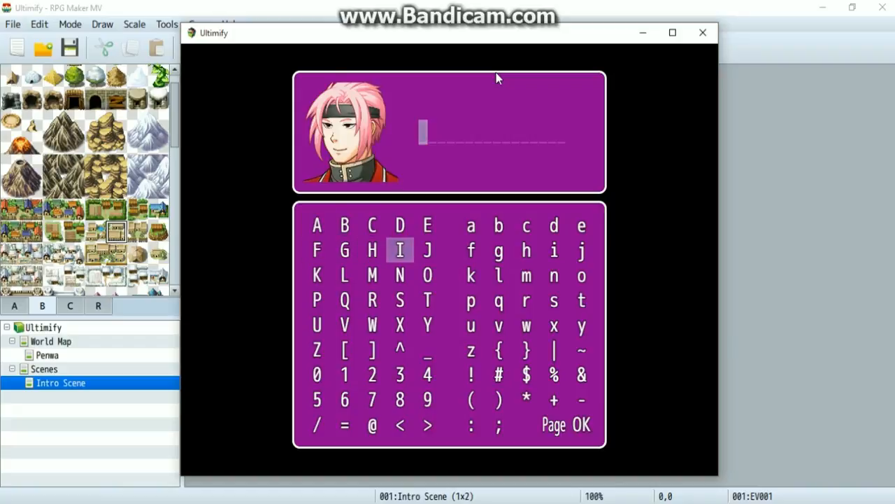
key("Right")
key("Return")
key("Right")
key("Up")
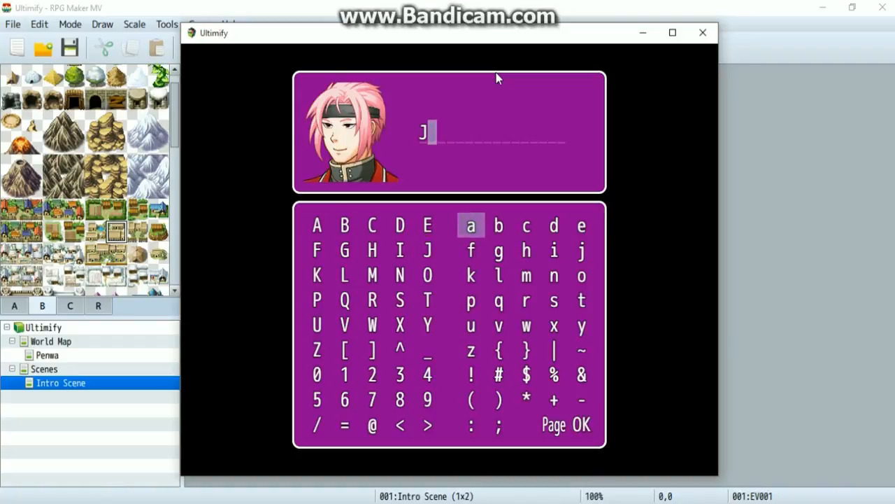
key("Return")
key("Down")
key("Down")
key("Return")
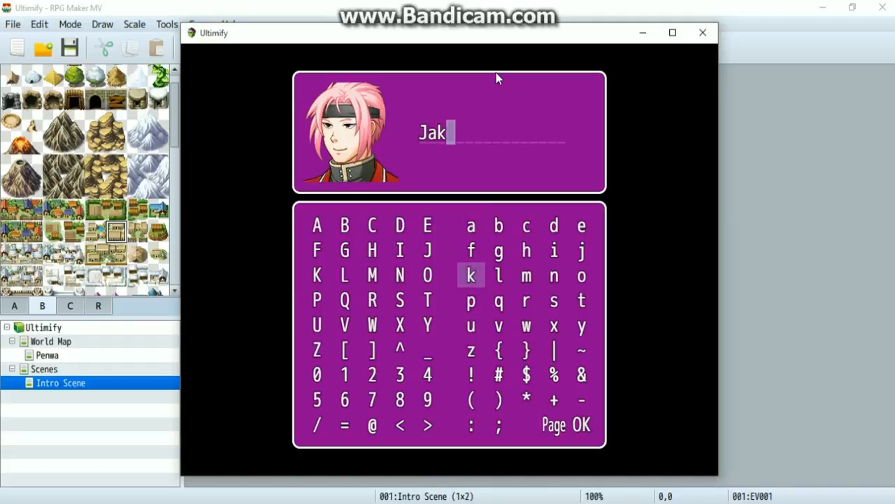
key("Return")
key("Down")
key("Down")
key("Down")
key("Down")
key("Down")
key("Down")
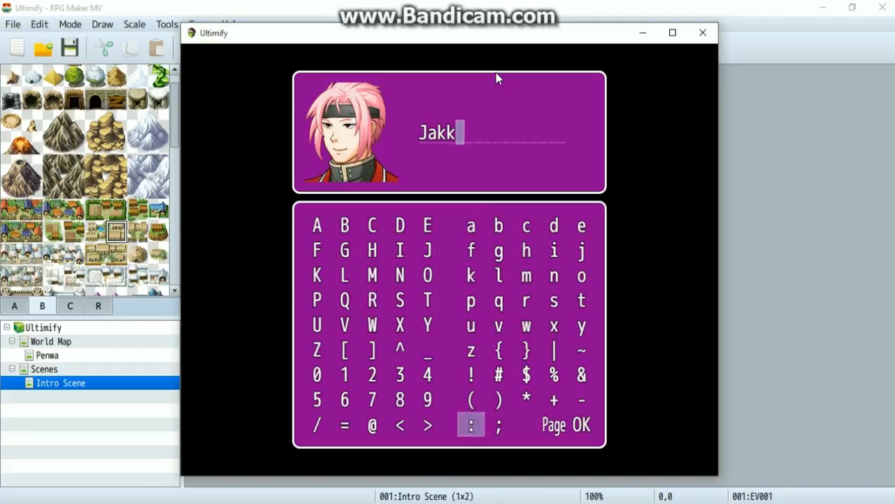
key("Right")
key("Right")
key("Right")
key("Right")
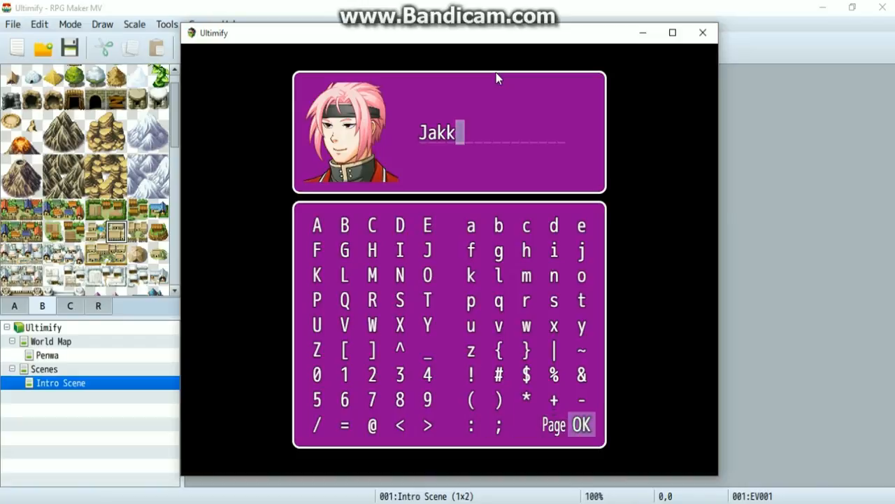
key("Return")
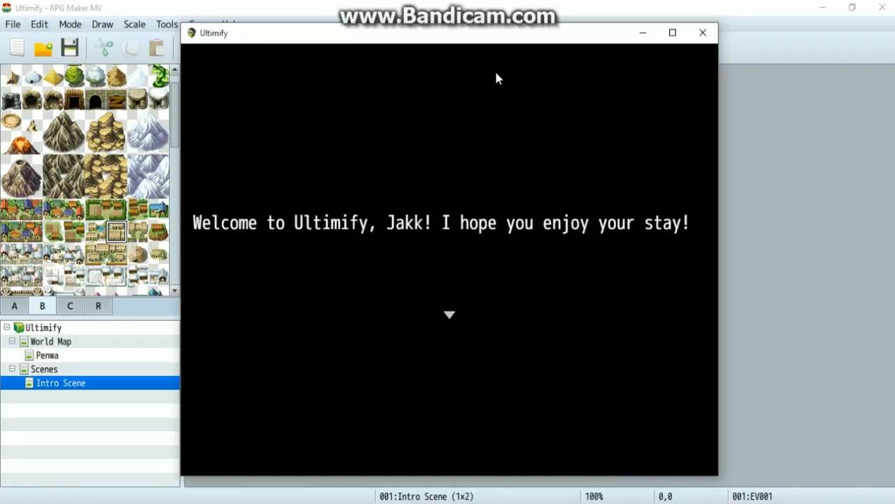
Continue past the welcome message to check the character's status in the game menu, and end the playtest.
key("Return")
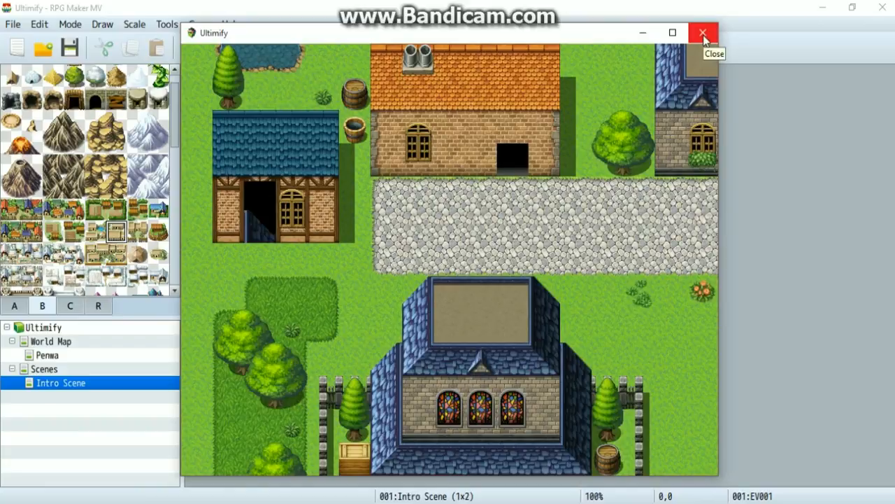
key("Escape")
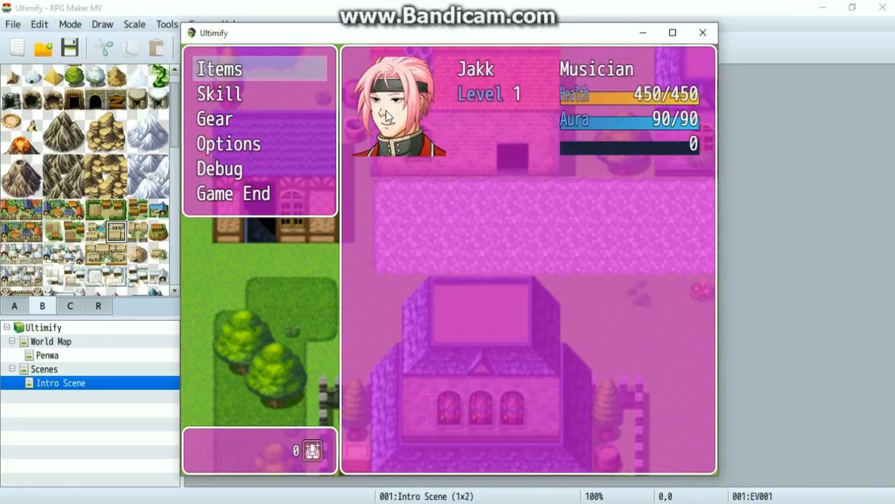
left_click(702, 37)
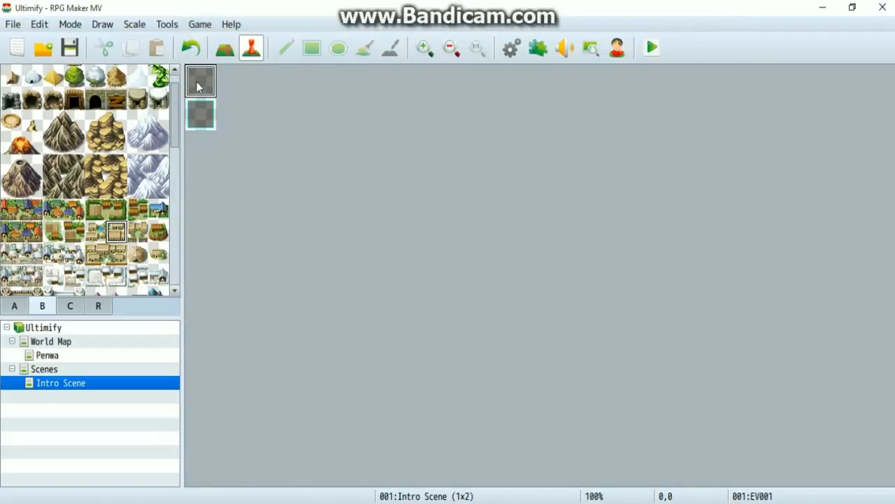
Reopen the EV001 event on the Intro Scene map and view its event page 5.
double_click(196, 84)
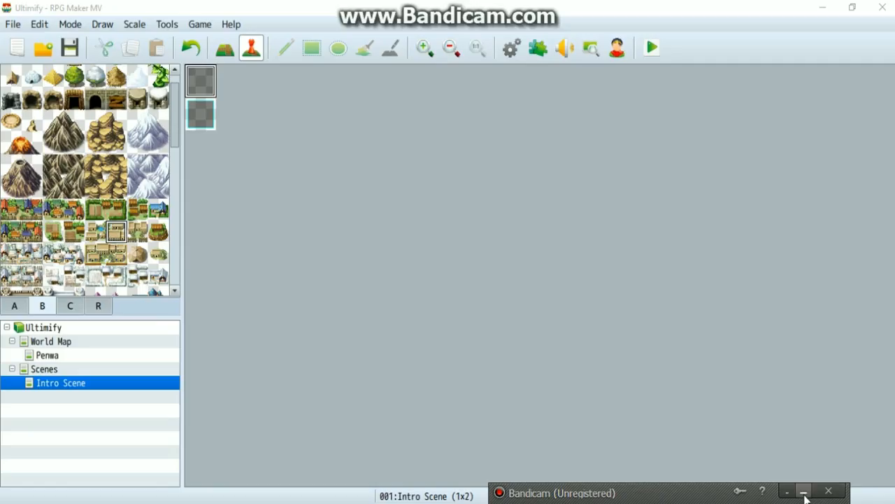
left_click(804, 492)
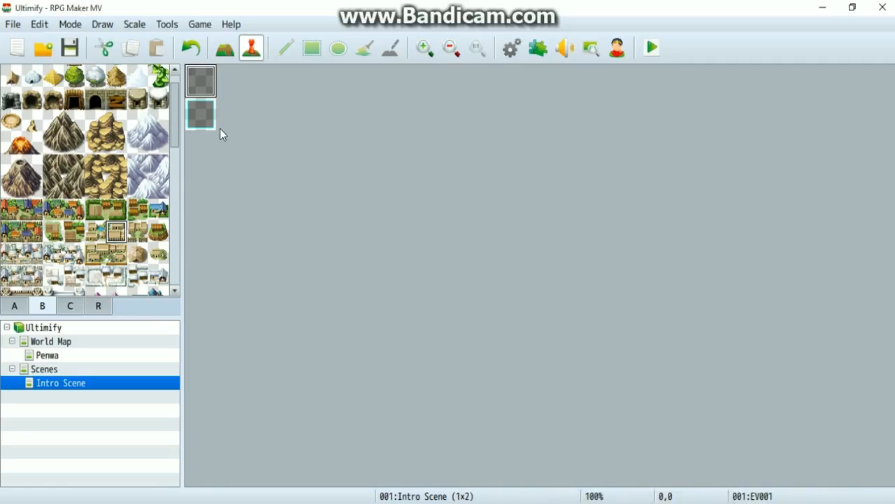
double_click(201, 83)
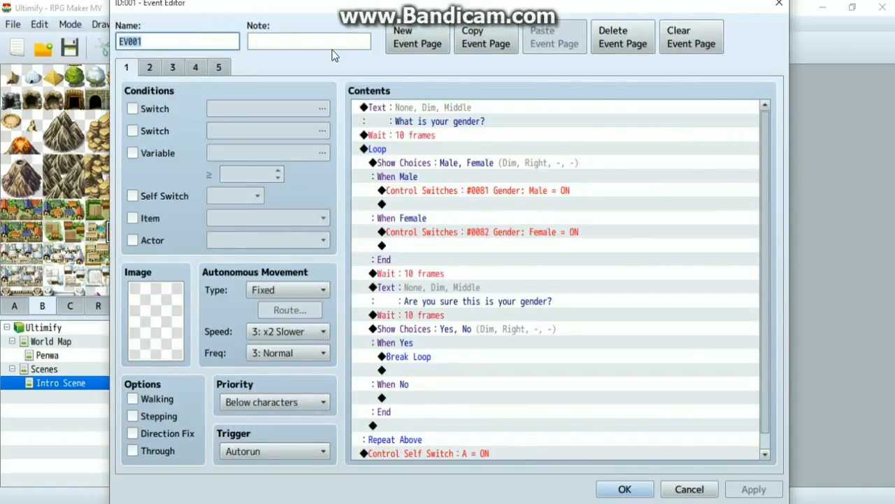
left_click(220, 65)
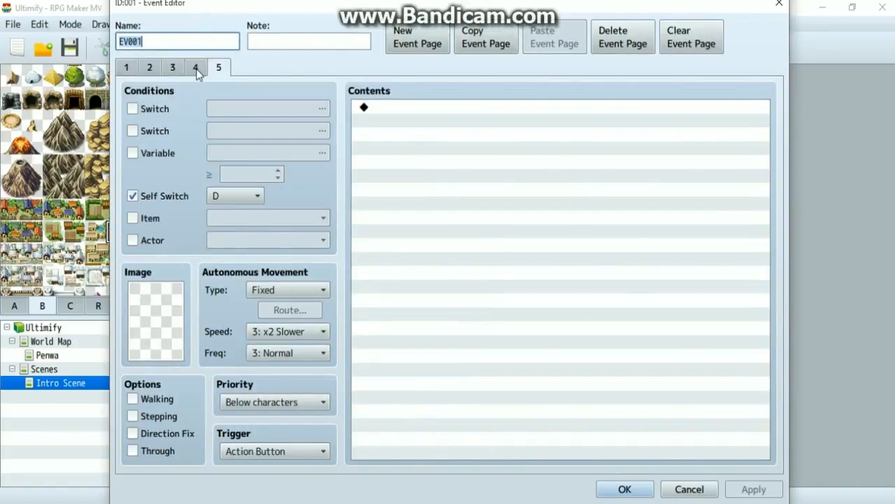
On event page 4 of EV001, insert a Change Transparency: OFF command before Control Self Switch D = ON, then apply and close the editor.
left_click(195, 66)
scroll(436, 288, "down", 5)
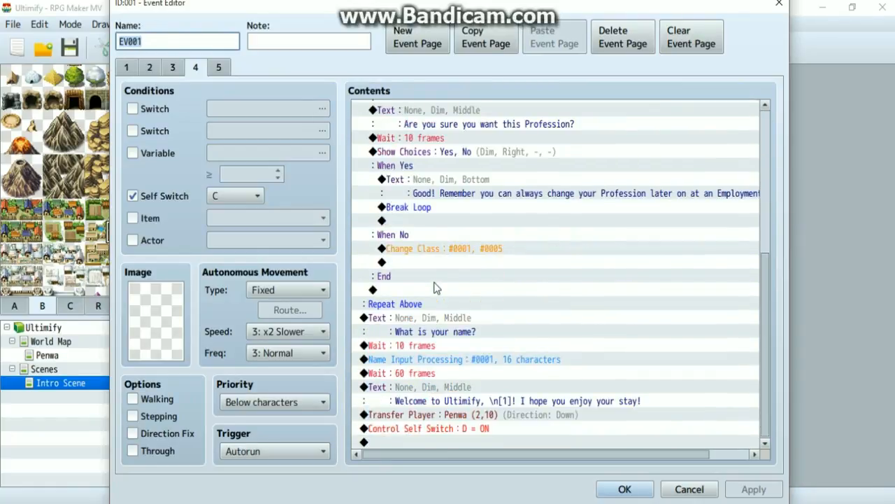
left_click(443, 428)
right_click(443, 429)
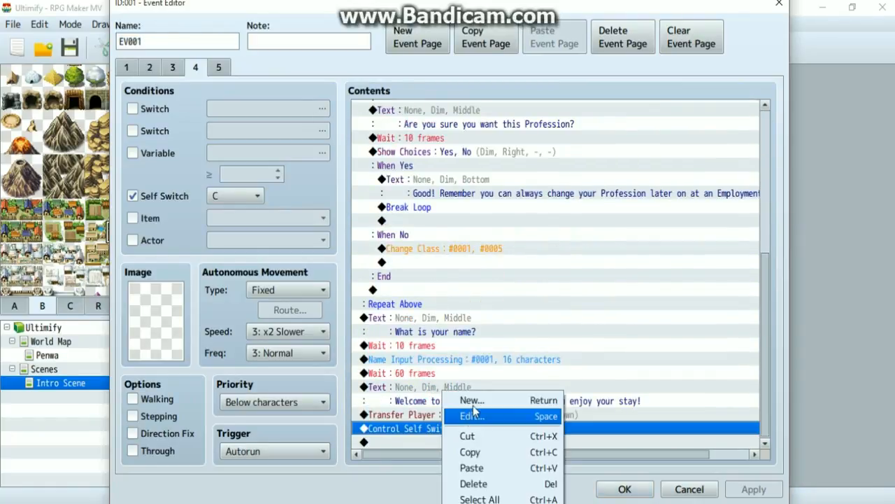
left_click(473, 403)
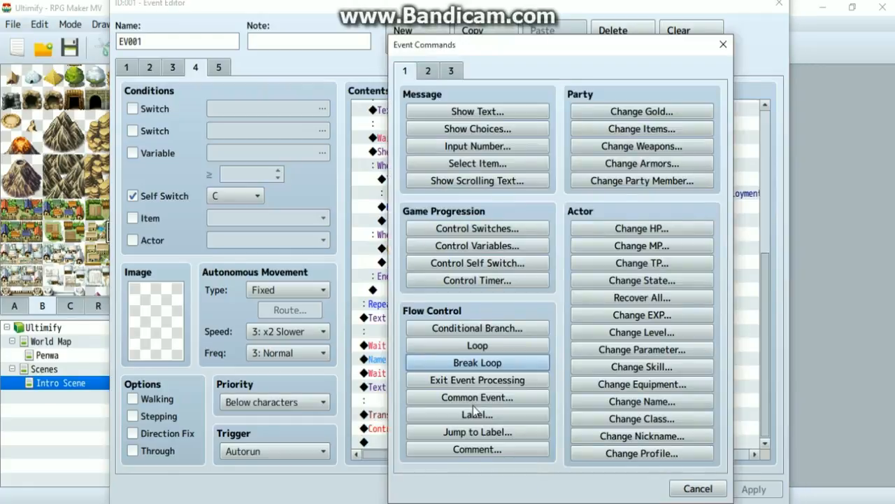
left_click(422, 72)
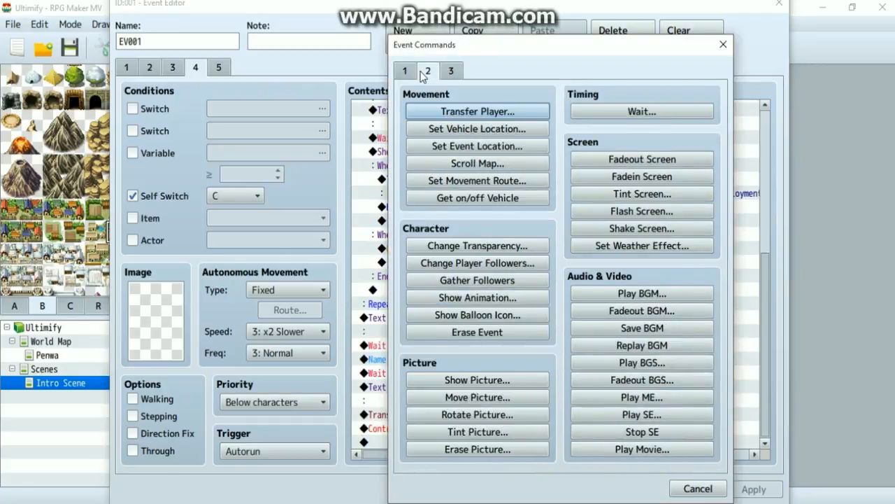
left_click(459, 246)
left_click(584, 274)
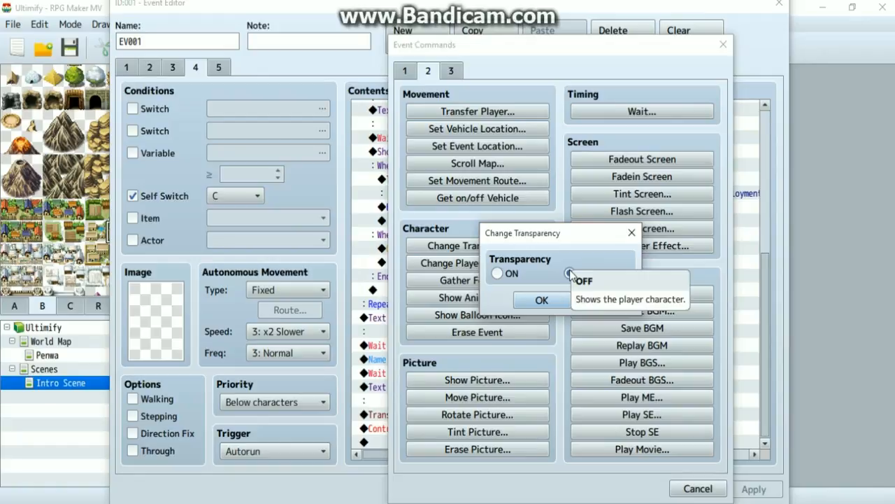
left_click(542, 300)
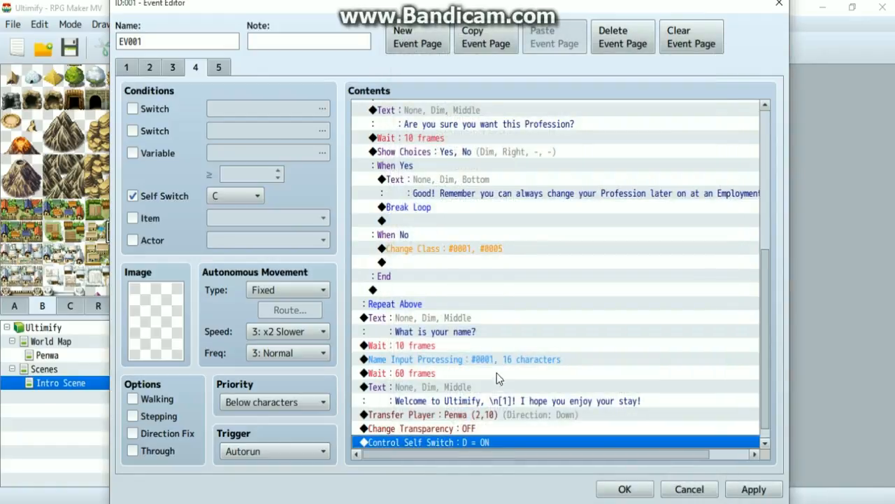
left_click(754, 489)
left_click(624, 489)
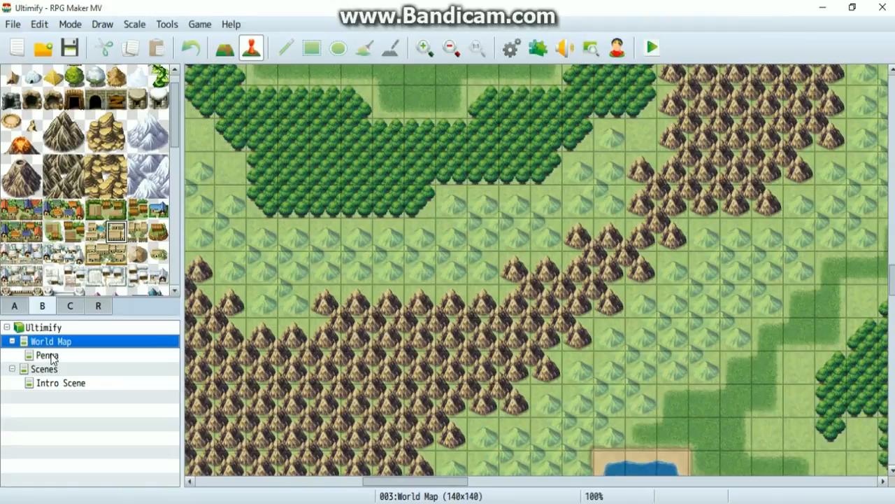
Open the Penwa map in map editing mode and replace the doorway of the small blue-roofed house with its wall tiles.
left_click(47, 356)
right_click(51, 356)
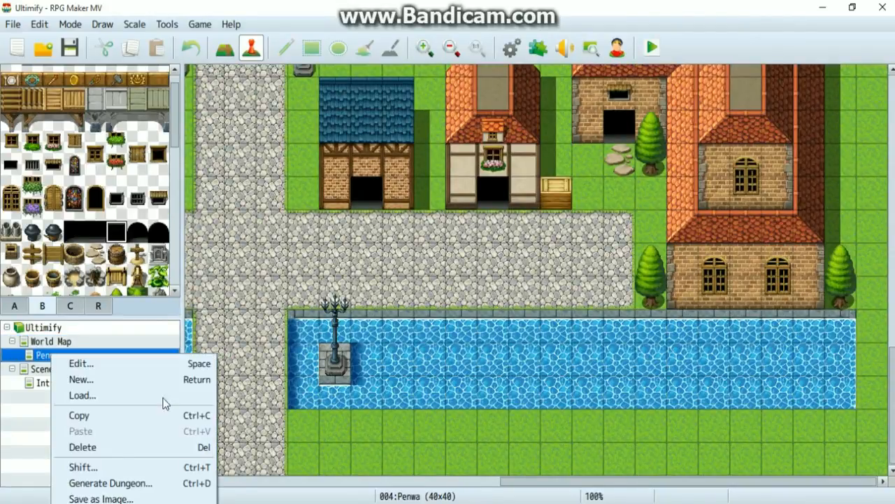
left_click(56, 415)
left_click_drag(519, 488, 195, 481)
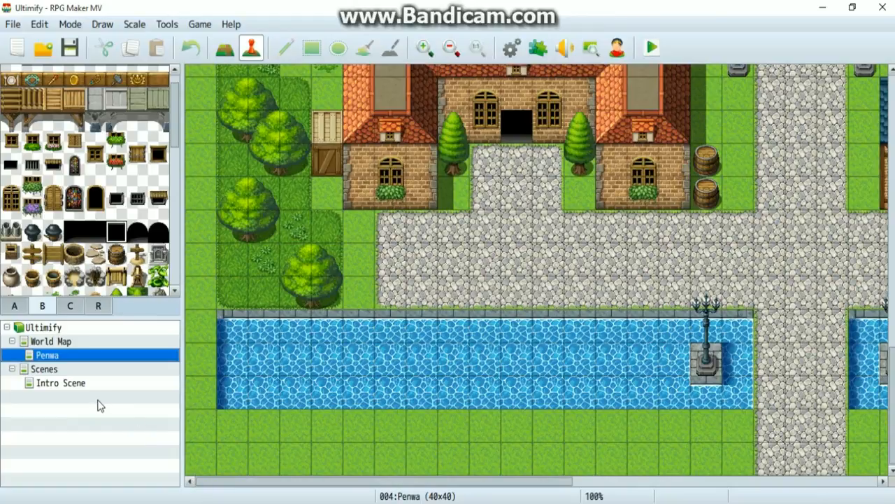
scroll(378, 317, "up", 10)
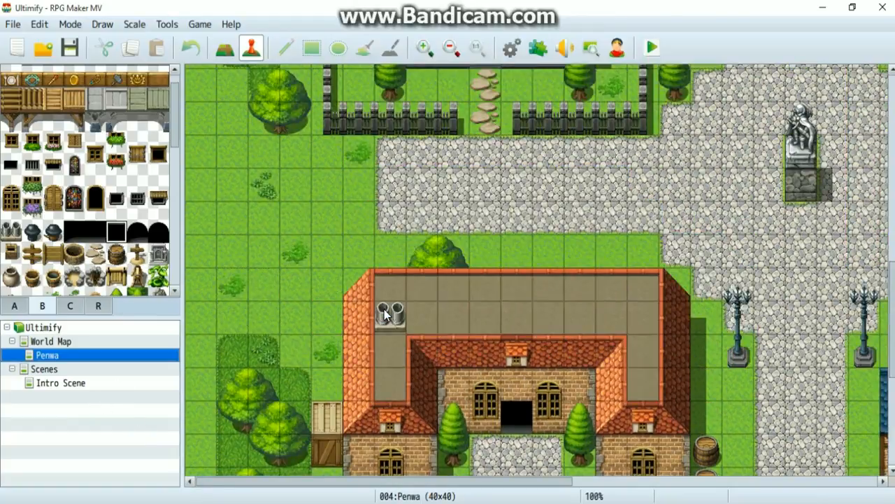
scroll(384, 308, "up", 6)
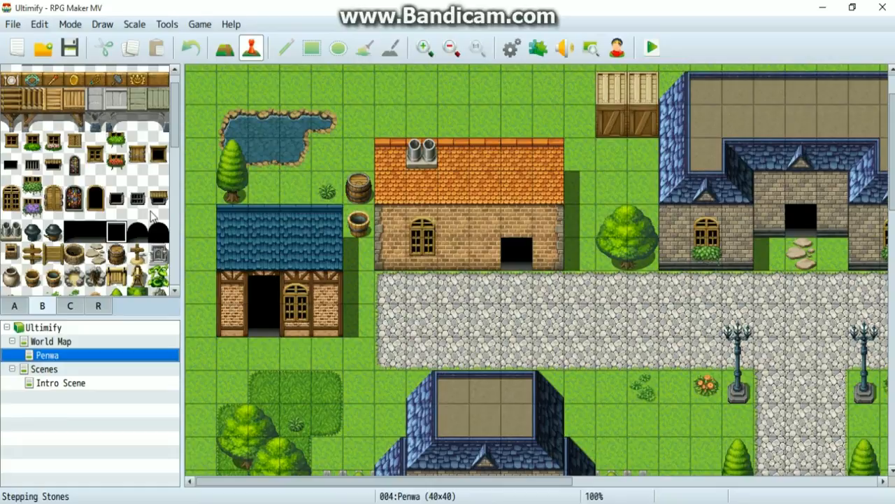
left_click(224, 47)
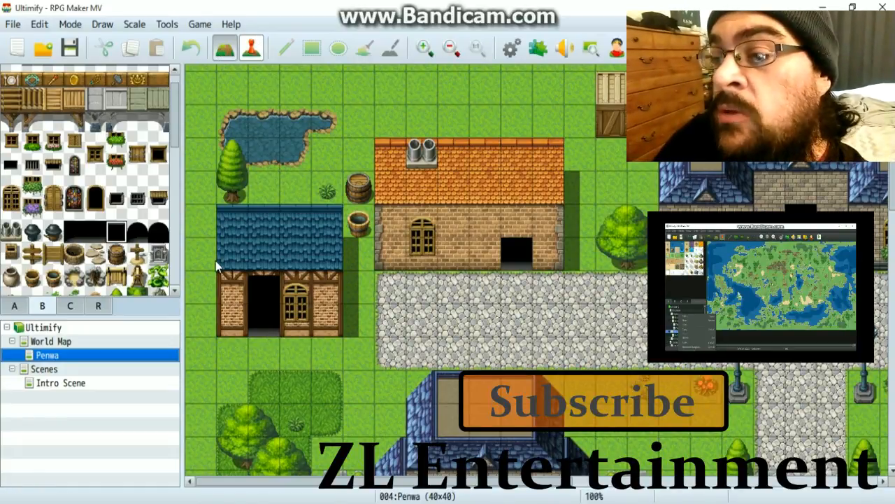
left_click(261, 313)
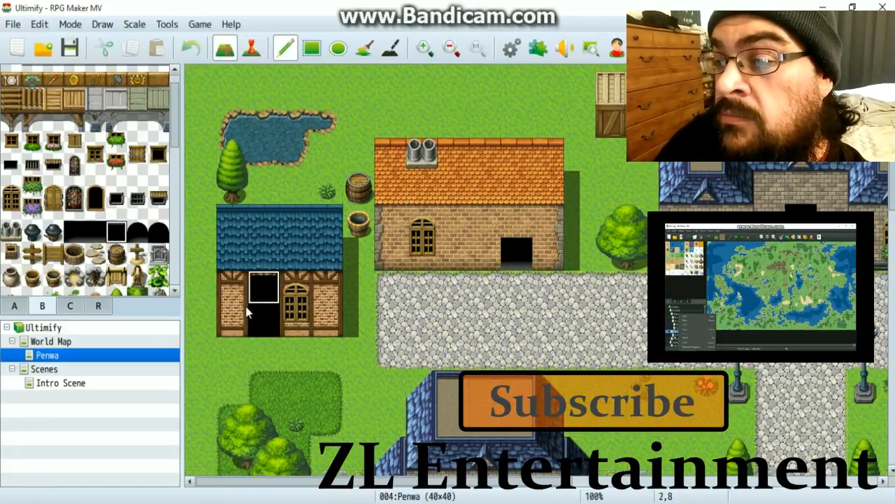
right_click(241, 311)
left_click(259, 314)
left_click(260, 294)
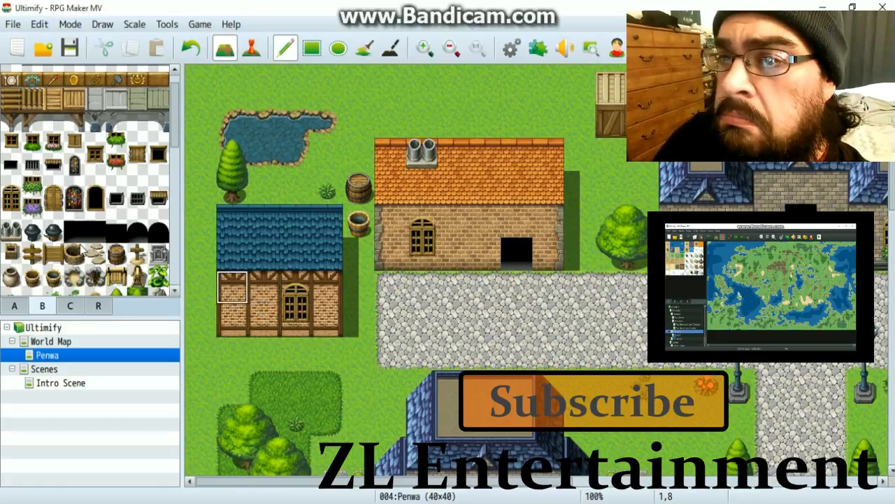
Repaint the blue-roofed house's two-tile doorway with the dark entrance tiles at 2,9 and 2,8, and save the project.
left_click(92, 234)
left_click(262, 319)
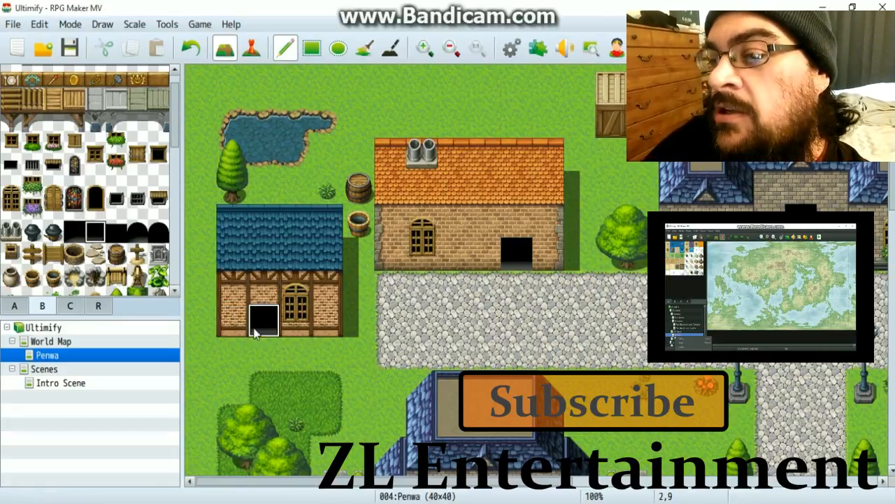
left_click(116, 231)
left_click(264, 288)
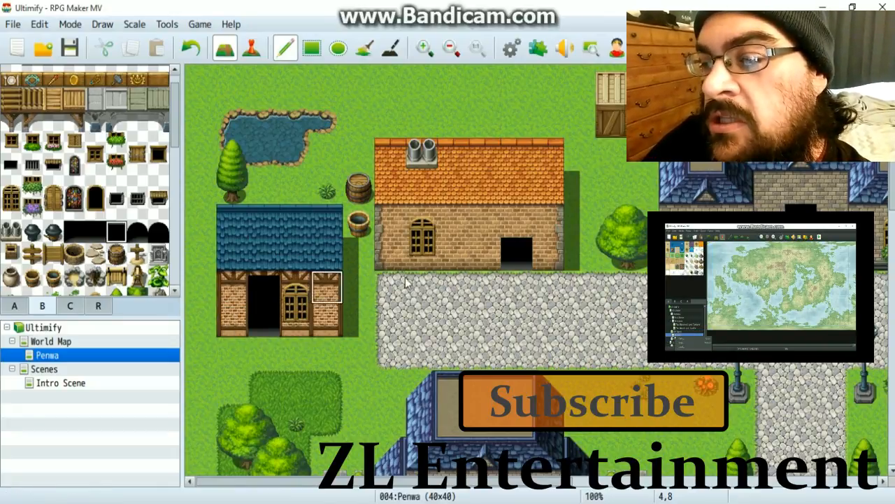
left_click(69, 47)
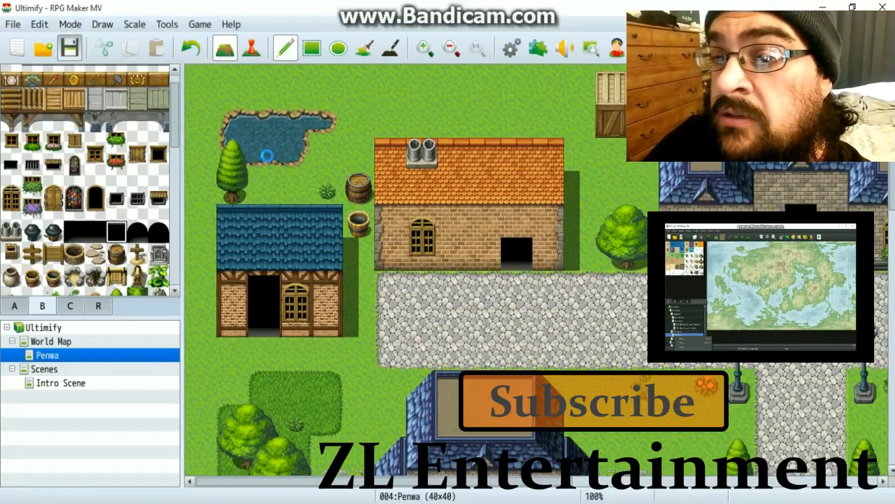